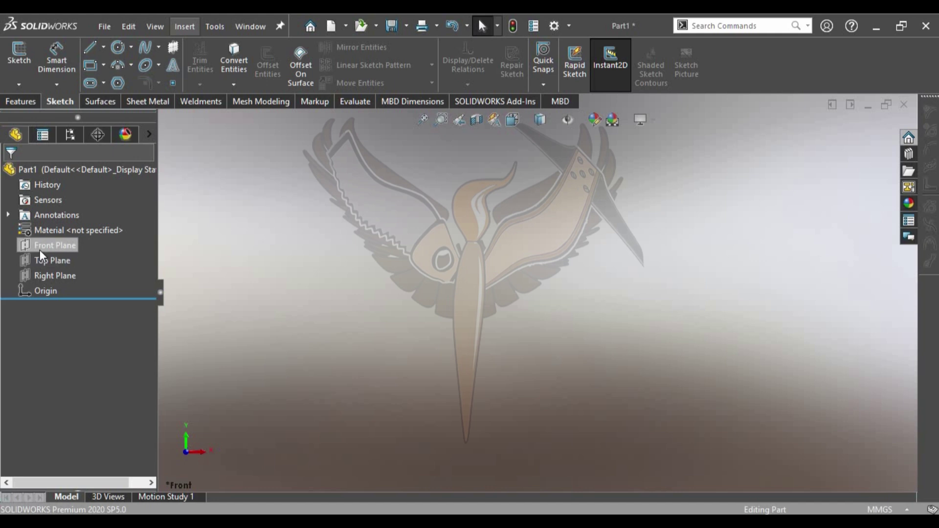
Start a Front Plane sketch and draw a horizontal line from the origin
{"action": "left_click", "coordinate": [55, 226]}
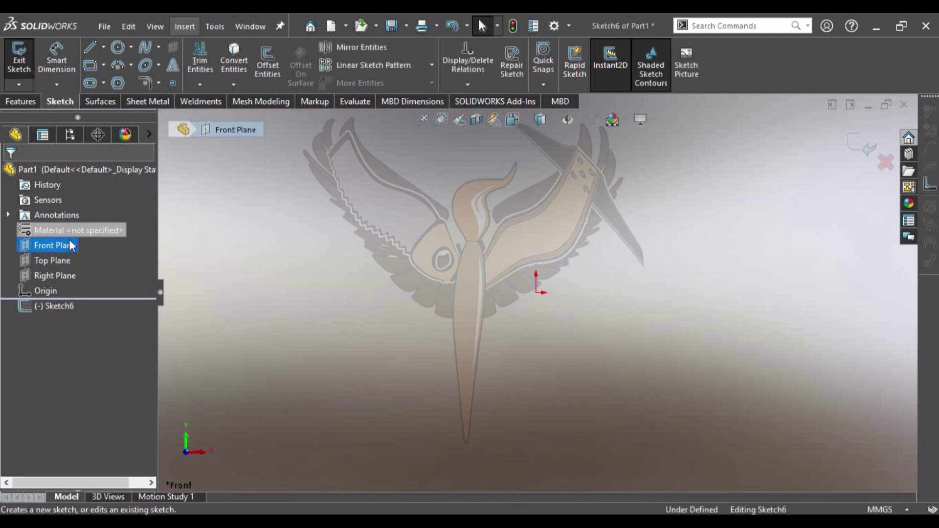
{"action": "left_click", "coordinate": [90, 48]}
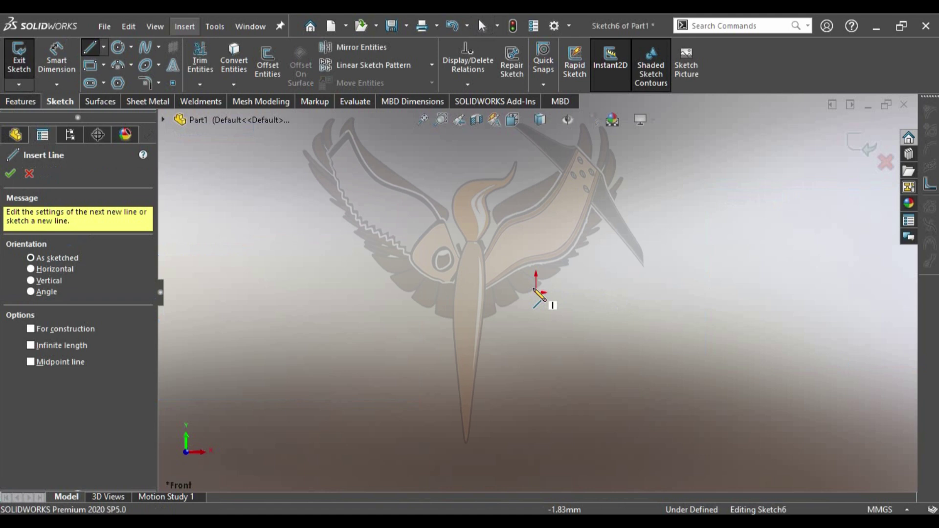
{"action": "left_click", "coordinate": [536, 292]}
{"action": "left_click", "coordinate": [746, 292]}
{"action": "scroll", "coordinate": [724, 324], "scroll_direction": "down", "scroll_amount": 3}
{"action": "scroll", "coordinate": [611, 267], "scroll_direction": "down", "scroll_amount": 2}
{"action": "double_click", "coordinate": [600, 274]}
Continue the line with a tangent downward arc and a short straight segment
{"action": "key", "text": "a"}
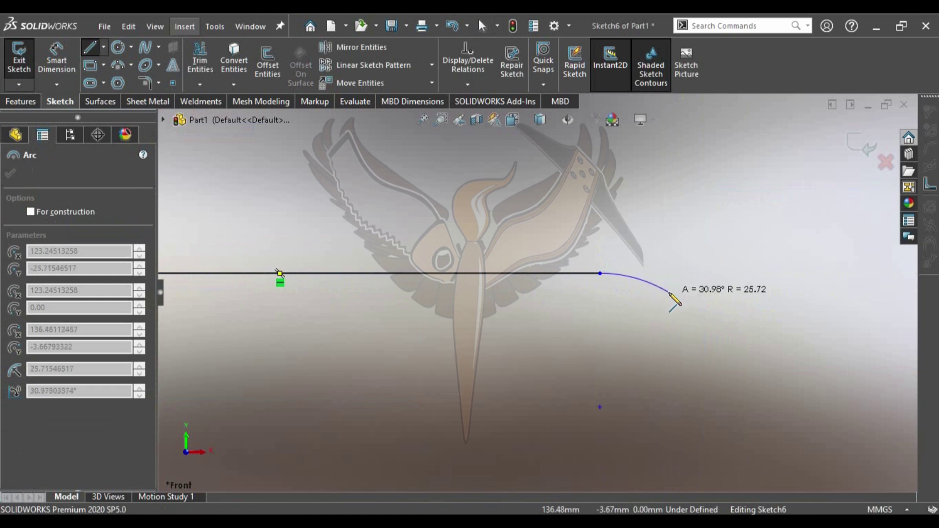
{"action": "left_click", "coordinate": [674, 300]}
{"action": "scroll", "coordinate": [675, 303], "scroll_direction": "down", "scroll_amount": 2}
{"action": "scroll", "coordinate": [675, 304], "scroll_direction": "down", "scroll_amount": 1}
{"action": "double_click", "coordinate": [673, 316]}
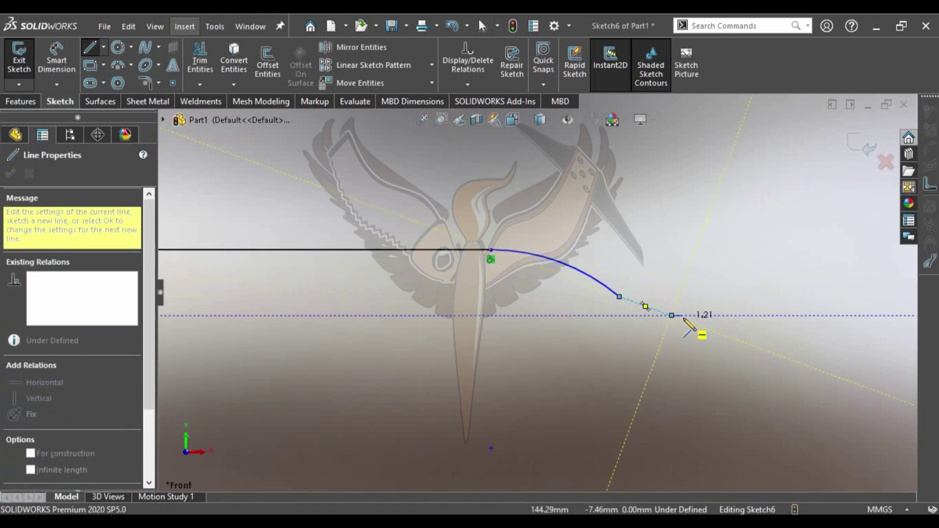
{"action": "key", "text": "a"}
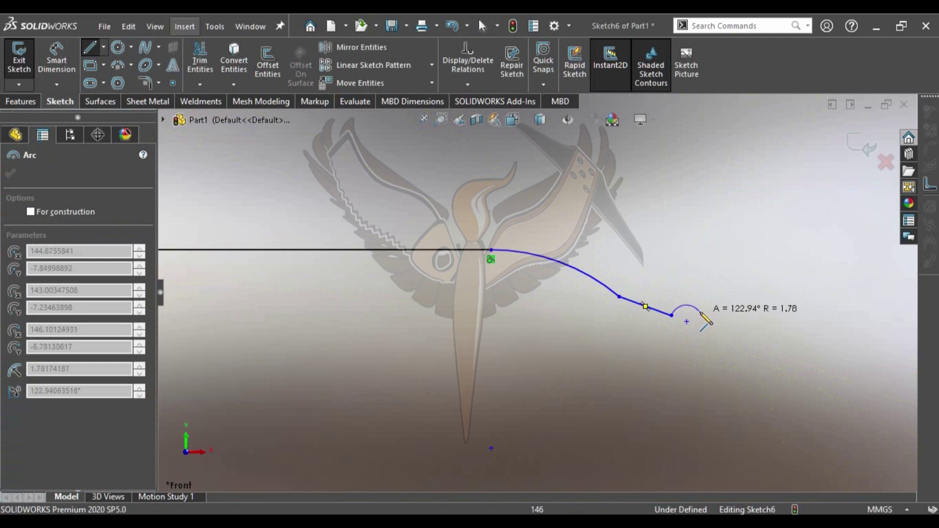
{"action": "key", "text": "Escape"}
{"action": "scroll", "coordinate": [587, 293], "scroll_direction": "up", "scroll_amount": 2}
{"action": "scroll", "coordinate": [603, 262], "scroll_direction": "up", "scroll_amount": 1}
{"action": "scroll", "coordinate": [601, 272], "scroll_direction": "up", "scroll_amount": 1}
{"action": "scroll", "coordinate": [538, 293], "scroll_direction": "up", "scroll_amount": 2}
{"action": "left_click", "coordinate": [89, 49]}
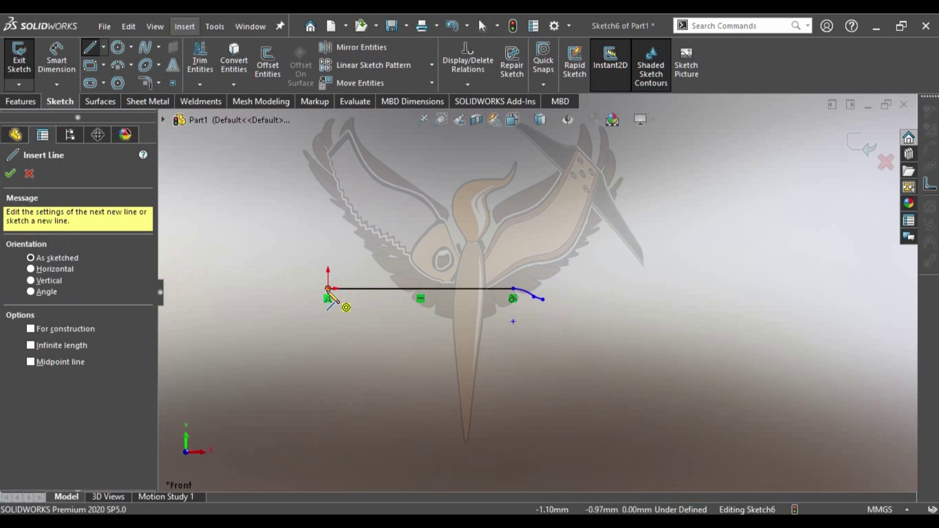
Draw the lower edges from the origin, ending in a long horizontal bottom line
{"action": "left_click", "coordinate": [328, 289]}
{"action": "scroll", "coordinate": [343, 291], "scroll_direction": "down", "scroll_amount": 2}
{"action": "scroll", "coordinate": [381, 283], "scroll_direction": "down", "scroll_amount": 1}
{"action": "scroll", "coordinate": [406, 286], "scroll_direction": "down", "scroll_amount": 1}
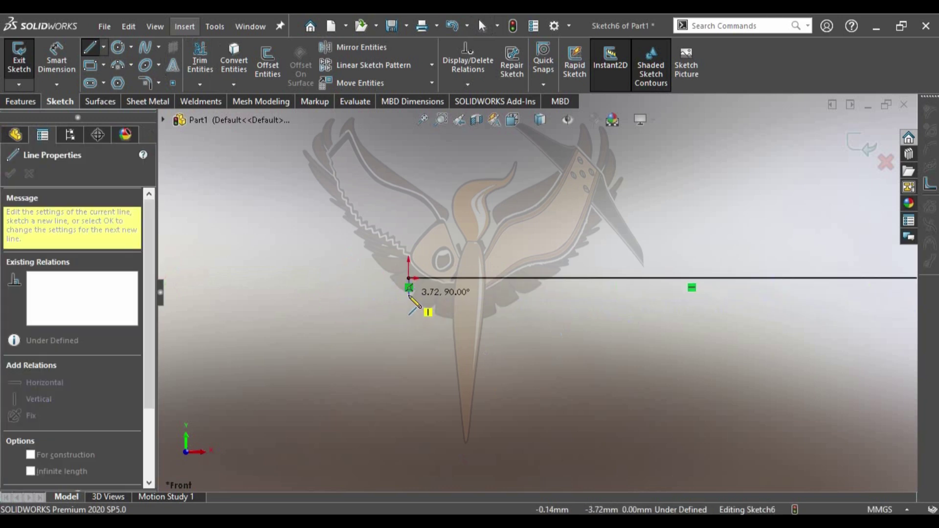
{"action": "left_click", "coordinate": [410, 302]}
{"action": "scroll", "coordinate": [536, 292], "scroll_direction": "up", "scroll_amount": 3}
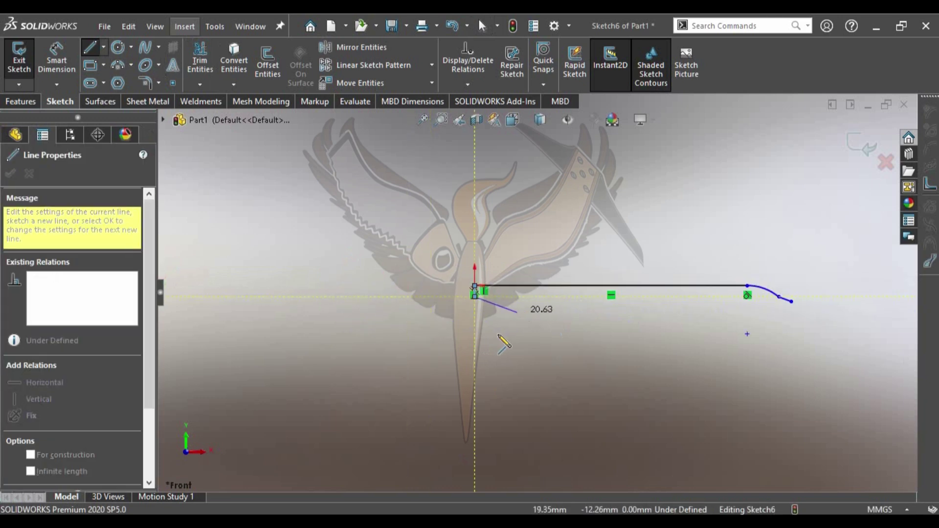
{"action": "scroll", "coordinate": [685, 362], "scroll_direction": "down", "scroll_amount": 2}
{"action": "scroll", "coordinate": [724, 300], "scroll_direction": "down", "scroll_amount": 2}
{"action": "scroll", "coordinate": [692, 300], "scroll_direction": "down", "scroll_amount": 4}
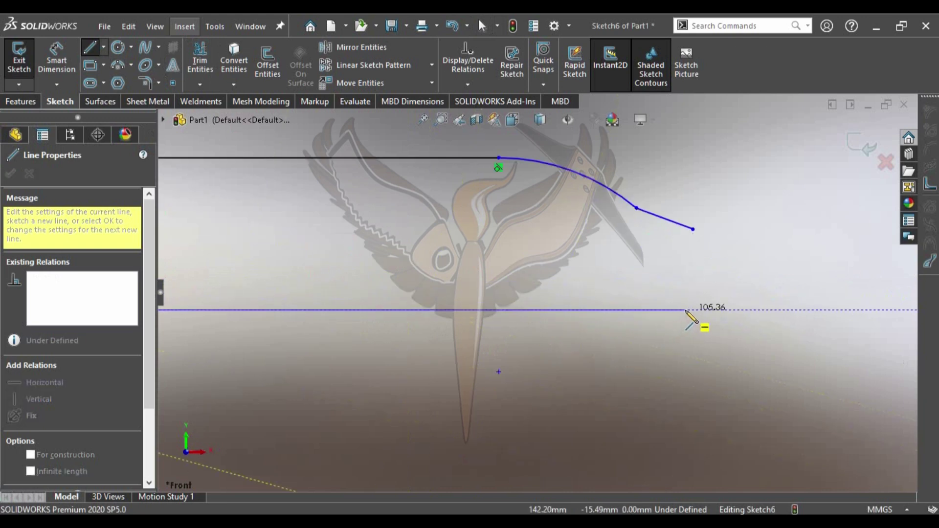
{"action": "left_click", "coordinate": [701, 310]}
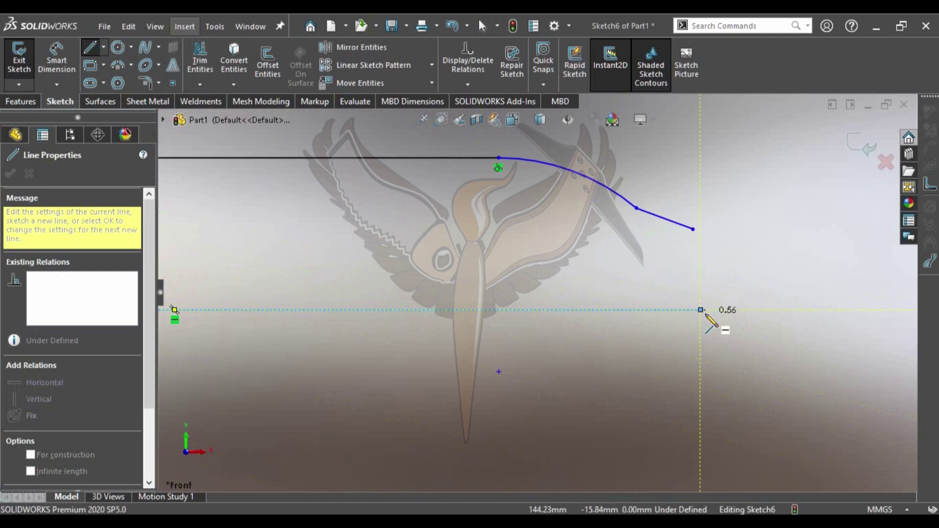
{"action": "key", "text": "Escape"}
Join the upper curve's end to the bottom line's end with a three-point arc
{"action": "key", "text": "a"}
{"action": "left_click", "coordinate": [693, 229]}
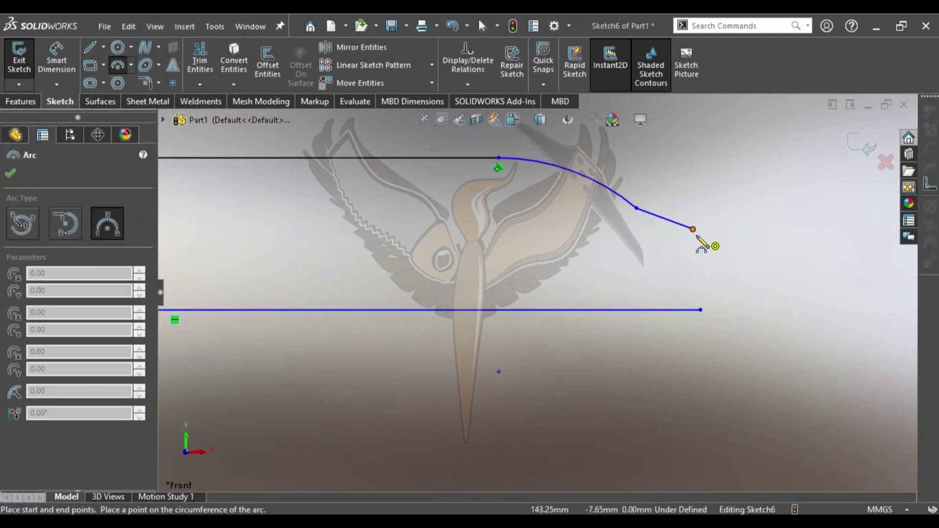
{"action": "left_click", "coordinate": [701, 310]}
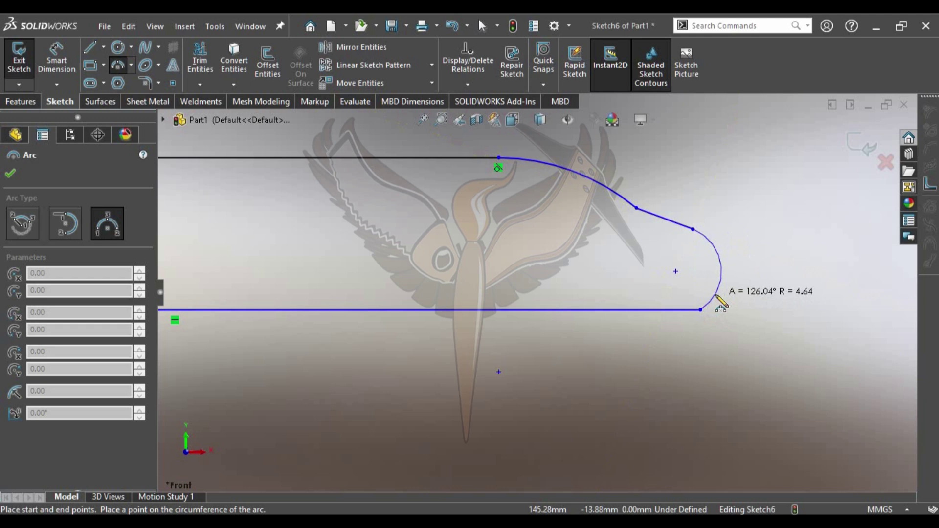
{"action": "left_click", "coordinate": [723, 289]}
{"action": "key", "text": "Escape"}
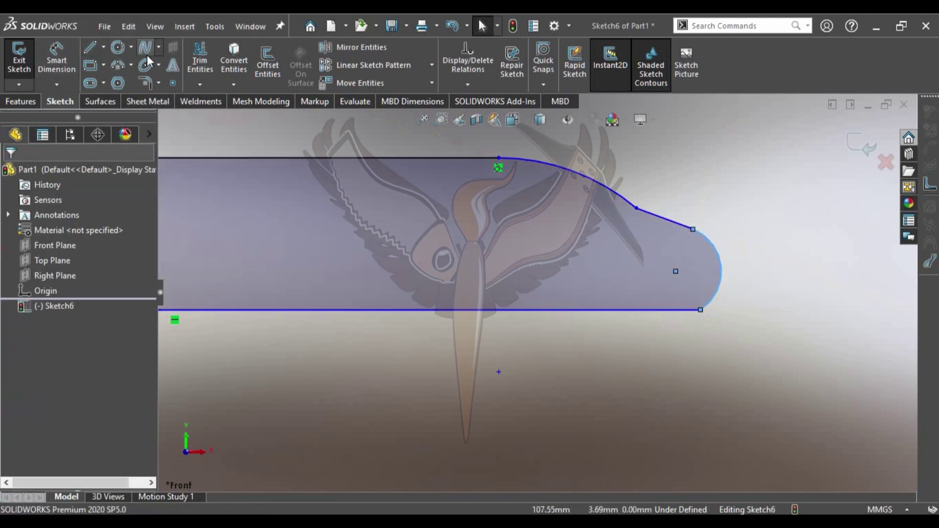
Draw a vertical centerline just right of the blade tip
{"action": "left_click", "coordinate": [104, 49]}
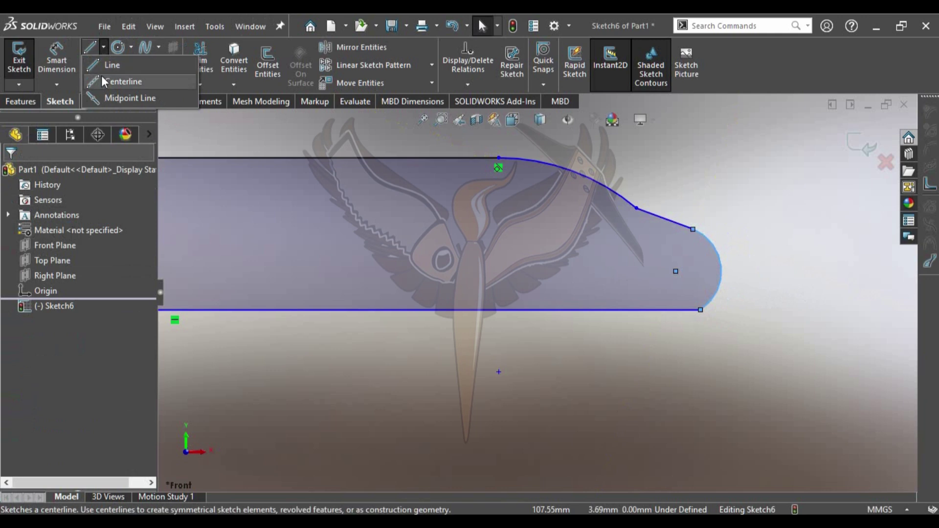
{"action": "left_click", "coordinate": [102, 78]}
{"action": "left_click", "coordinate": [768, 180]}
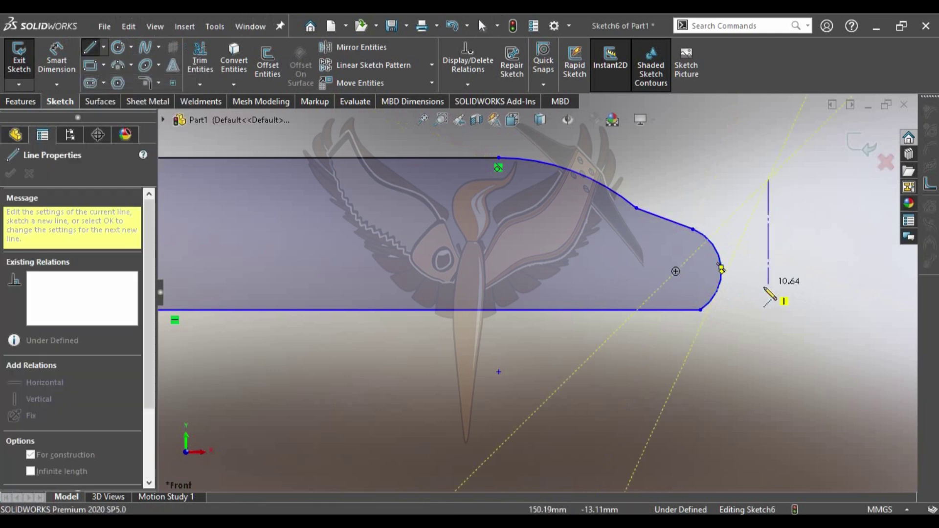
{"action": "left_click", "coordinate": [768, 352]}
{"action": "key", "text": "Escape"}
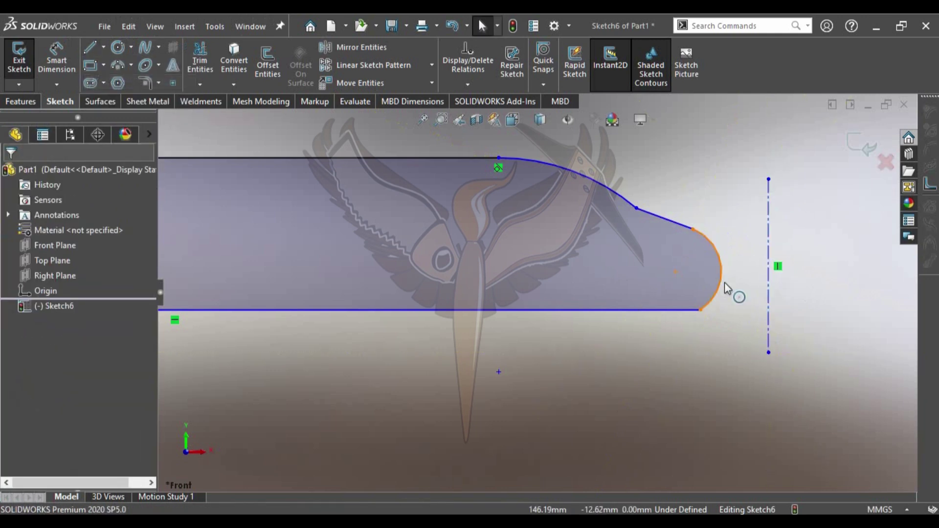
Add a Tangent relation between the rounded end arc and the centerline
{"action": "left_click", "coordinate": [719, 291]}
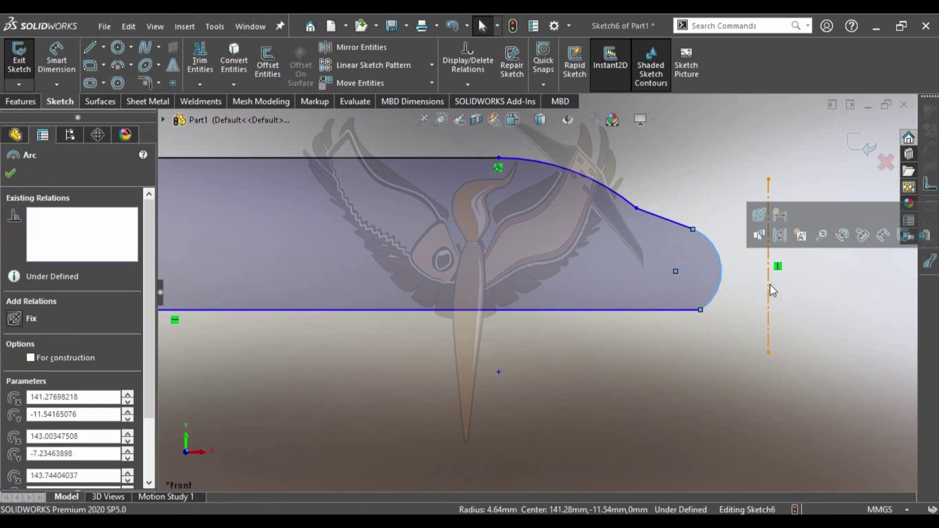
{"action": "left_click", "coordinate": [762, 295], "text": "ctrl"}
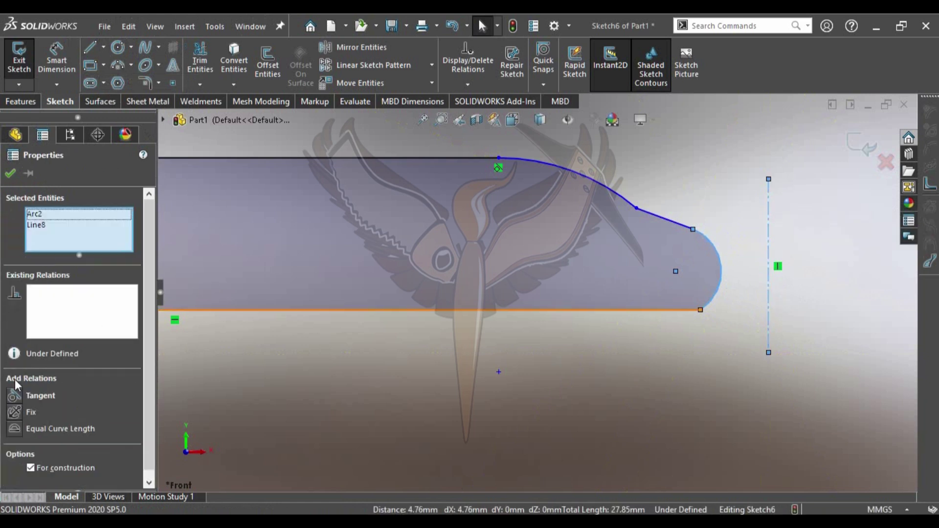
{"action": "left_click", "coordinate": [10, 396]}
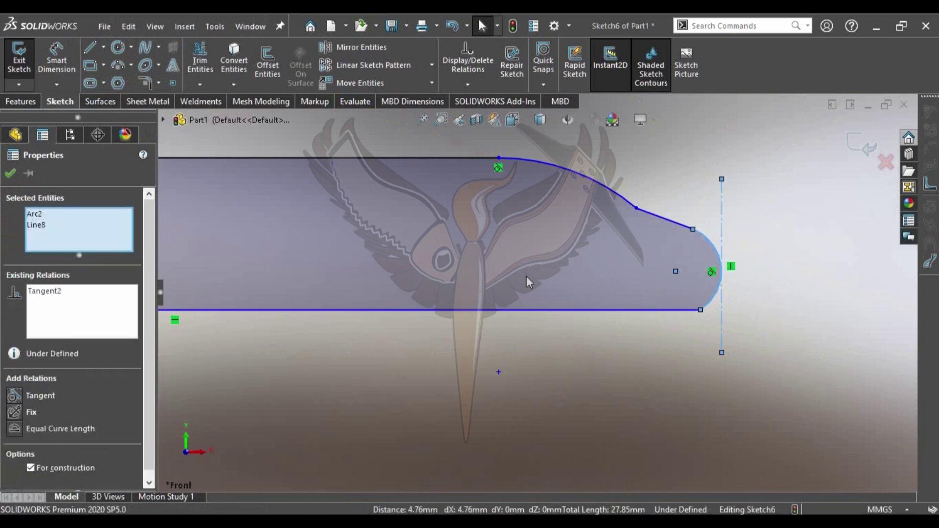
{"action": "key", "text": "Escape"}
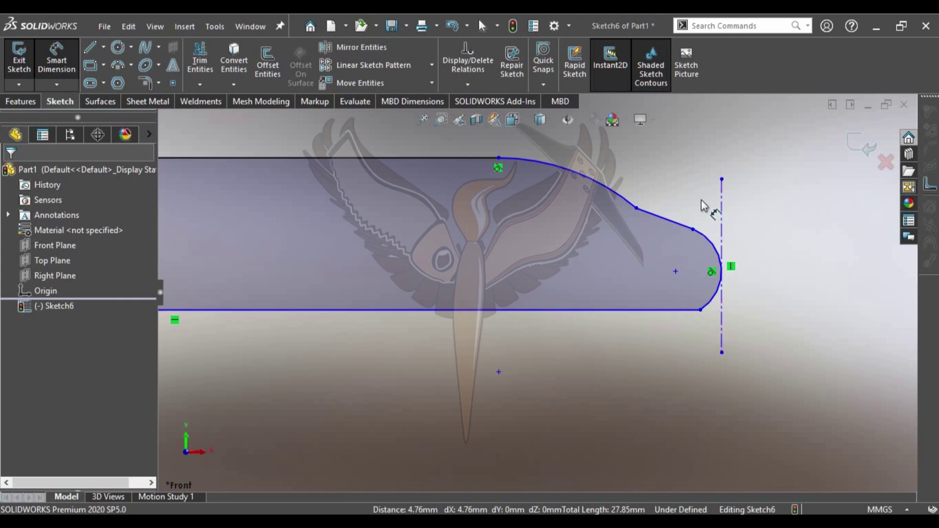
Dimension the overall blade length to 1270 mm
{"action": "left_click", "coordinate": [719, 213]}
{"action": "scroll", "coordinate": [548, 318], "scroll_direction": "up", "scroll_amount": 5}
{"action": "scroll", "coordinate": [524, 323], "scroll_direction": "up", "scroll_amount": 3}
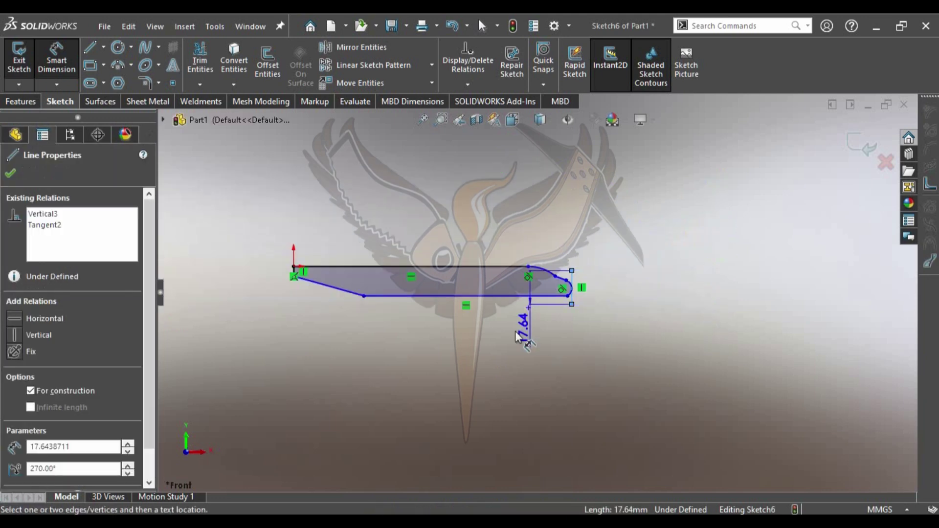
{"action": "left_click", "coordinate": [295, 267]}
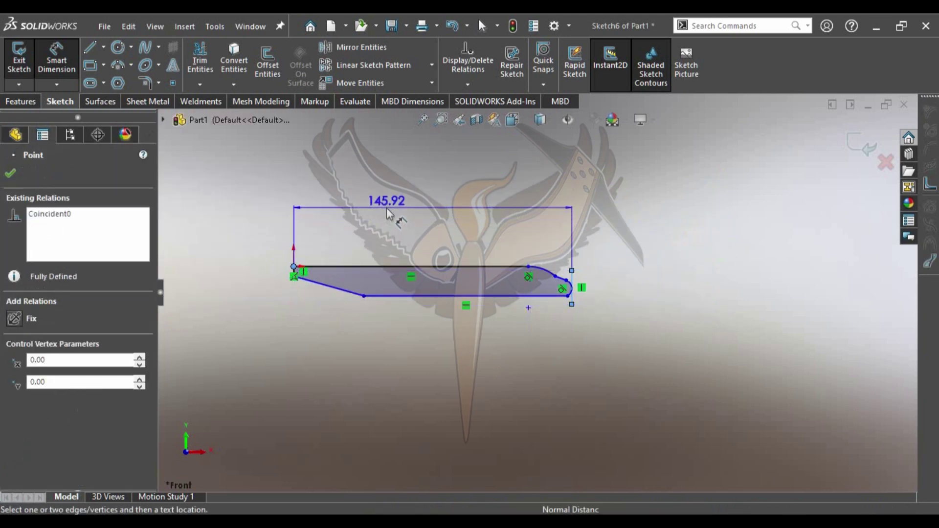
{"action": "left_click", "coordinate": [386, 207]}
{"action": "type", "text": "1270"}
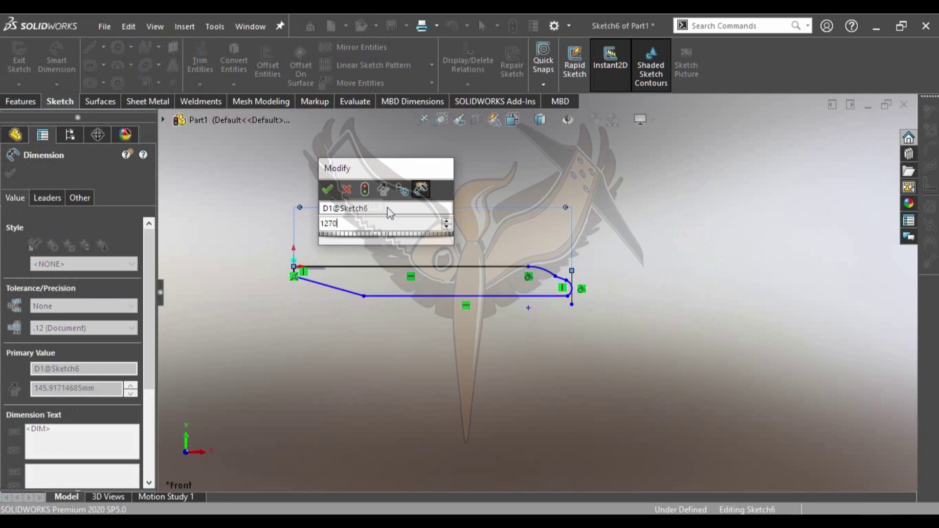
{"action": "key", "text": "Return"}
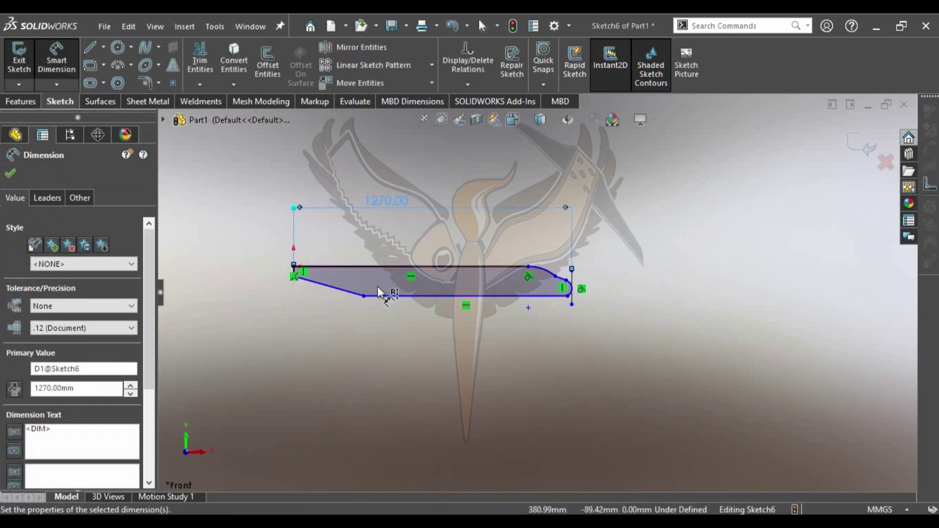
Dimension the horizontal offset between the origin and lower corner to 414 mm
{"action": "left_click", "coordinate": [363, 297]}
{"action": "left_click", "coordinate": [294, 267]}
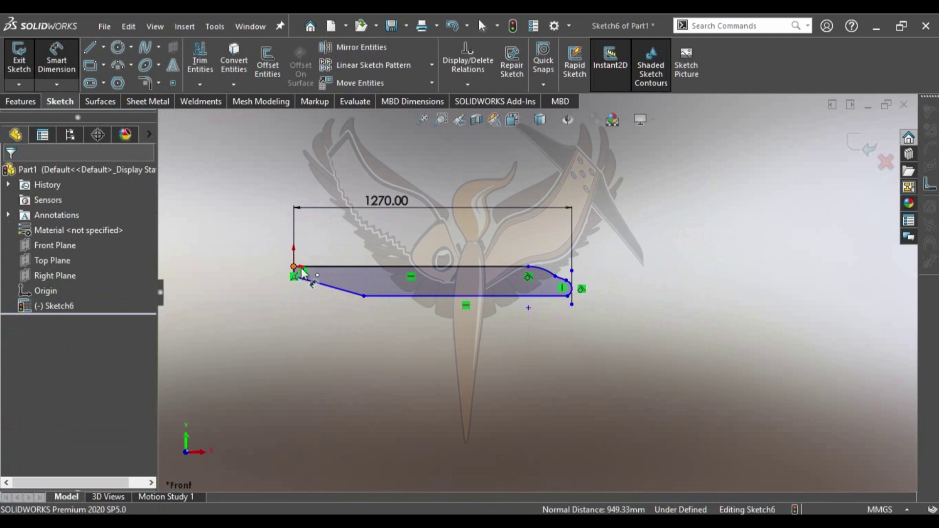
{"action": "left_click", "coordinate": [295, 268]}
{"action": "left_click", "coordinate": [364, 296]}
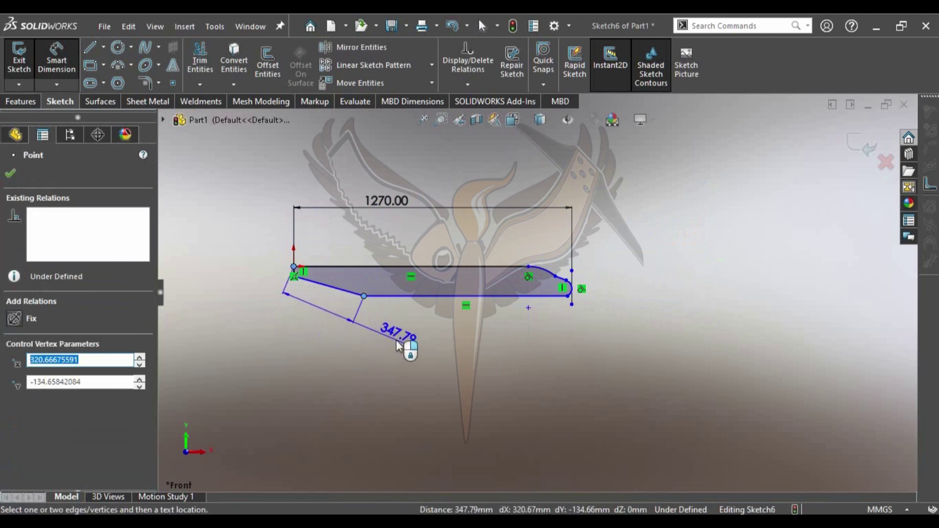
{"action": "left_click", "coordinate": [298, 348]}
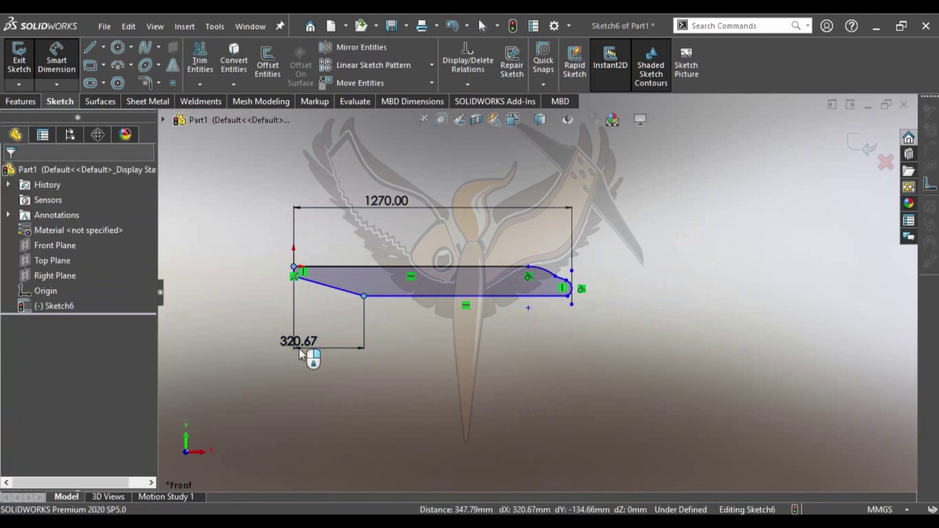
{"action": "type", "text": "414"}
{"action": "key", "text": "Return"}
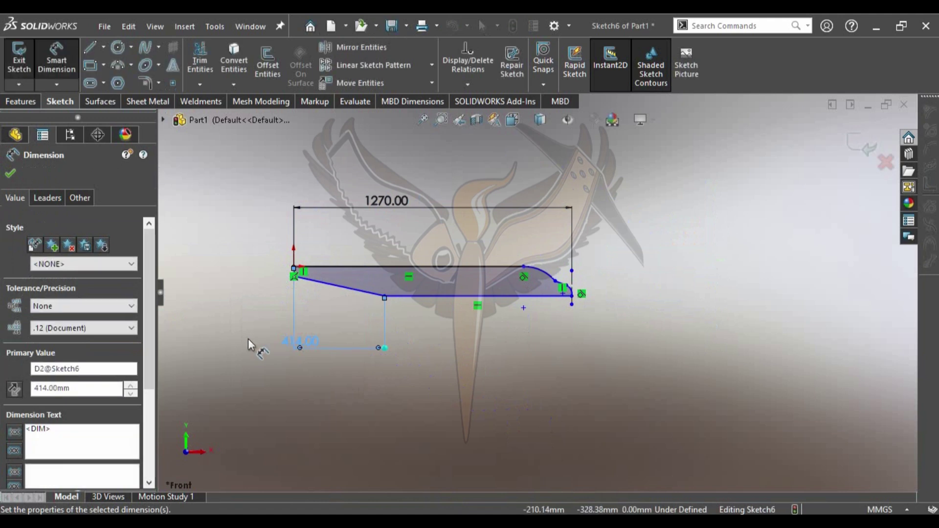
Set the distance from the top curve's start to the centerline to 145 mm
{"action": "scroll", "coordinate": [509, 278], "scroll_direction": "down", "scroll_amount": 2}
{"action": "scroll", "coordinate": [508, 278], "scroll_direction": "down", "scroll_amount": 2}
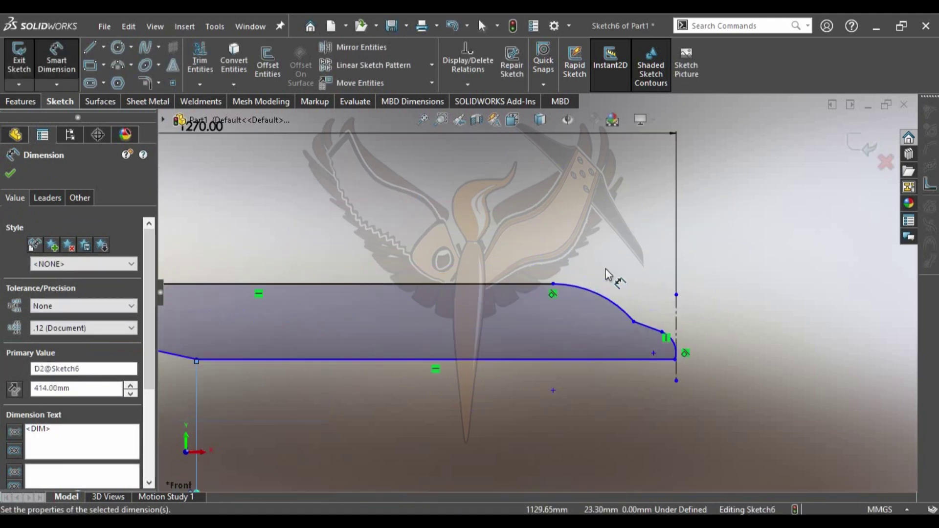
{"action": "left_click", "coordinate": [553, 284]}
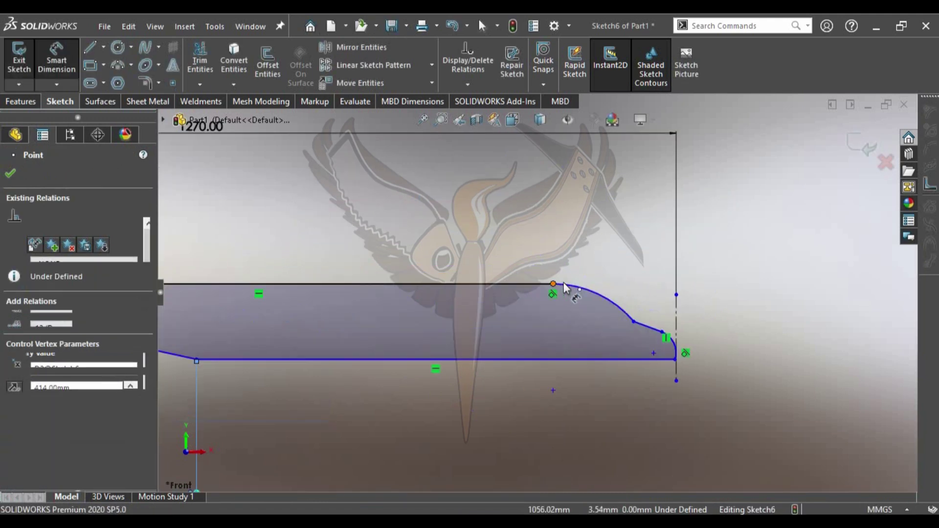
{"action": "left_click", "coordinate": [677, 329]}
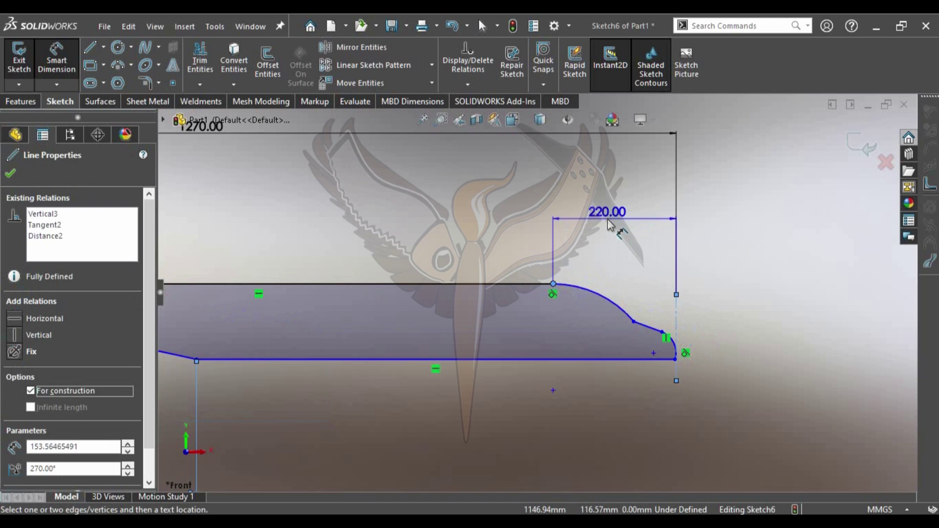
{"action": "left_click", "coordinate": [608, 224]}
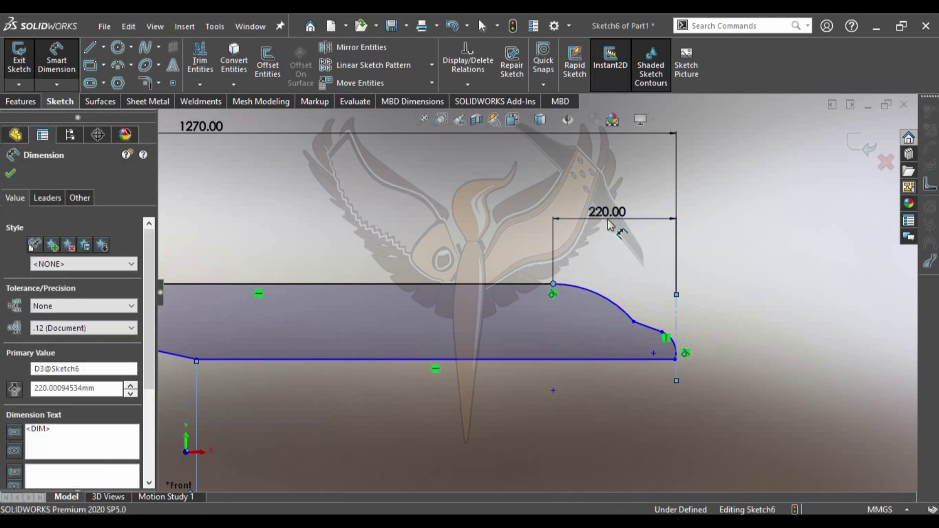
{"action": "type", "text": "145"}
{"action": "key", "text": "Return"}
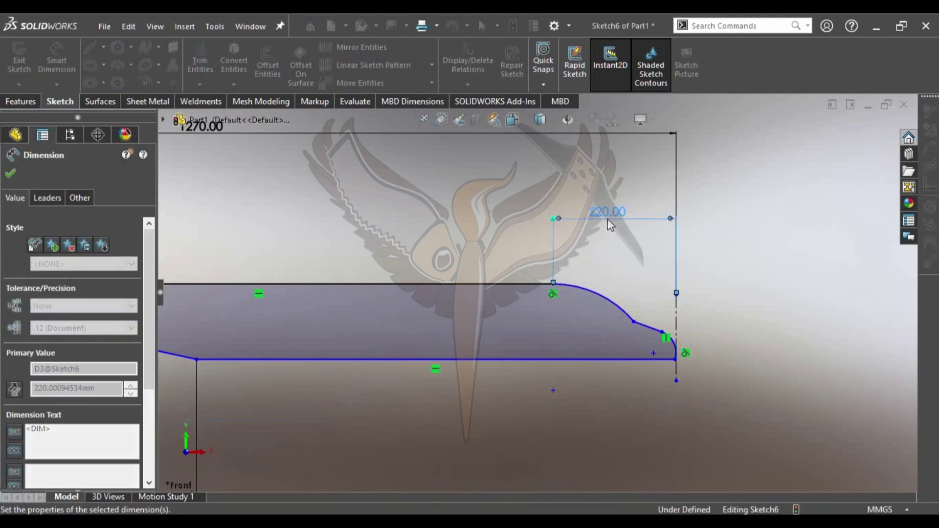
{"action": "scroll", "coordinate": [640, 266], "scroll_direction": "down", "scroll_amount": 1}
{"action": "scroll", "coordinate": [642, 282], "scroll_direction": "down", "scroll_amount": 1}
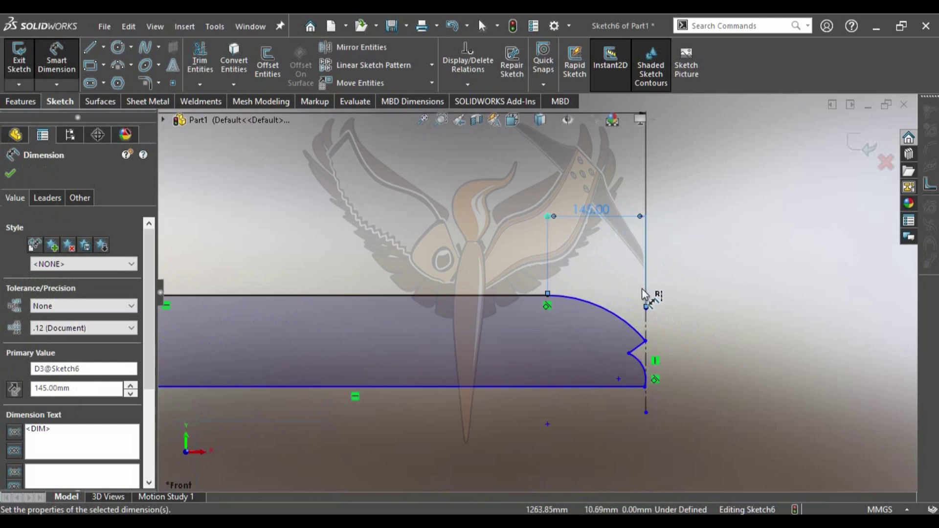
{"action": "scroll", "coordinate": [631, 313], "scroll_direction": "down", "scroll_amount": 1}
{"action": "scroll", "coordinate": [619, 340], "scroll_direction": "down", "scroll_amount": 1}
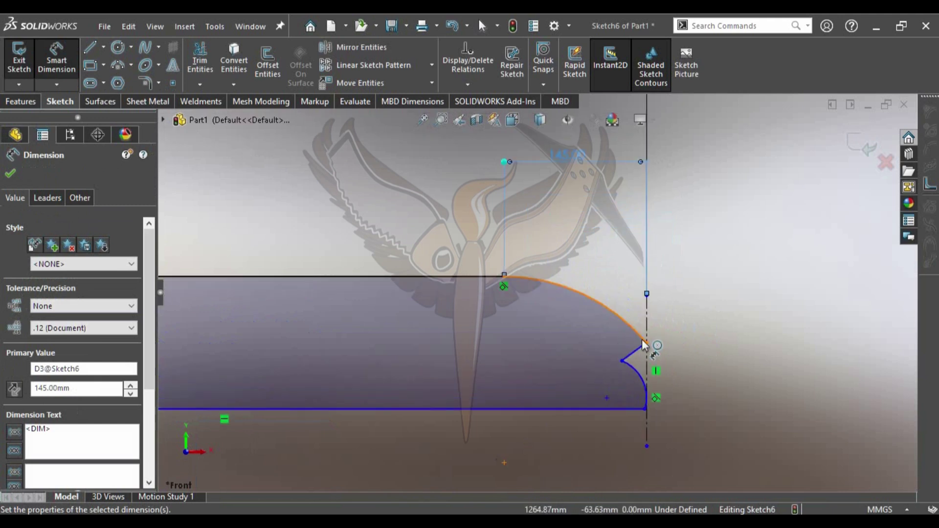
Try reshaping the tip curve, undo, then make the tip arc tangent to its short line
{"action": "key", "text": "Escape"}
{"action": "mouse_move", "coordinate": [647, 343]}
{"action": "left_mouse_down"}
{"action": "mouse_move", "coordinate": [618, 321]}
{"action": "mouse_move", "coordinate": [630, 356]}
{"action": "left_mouse_up"}
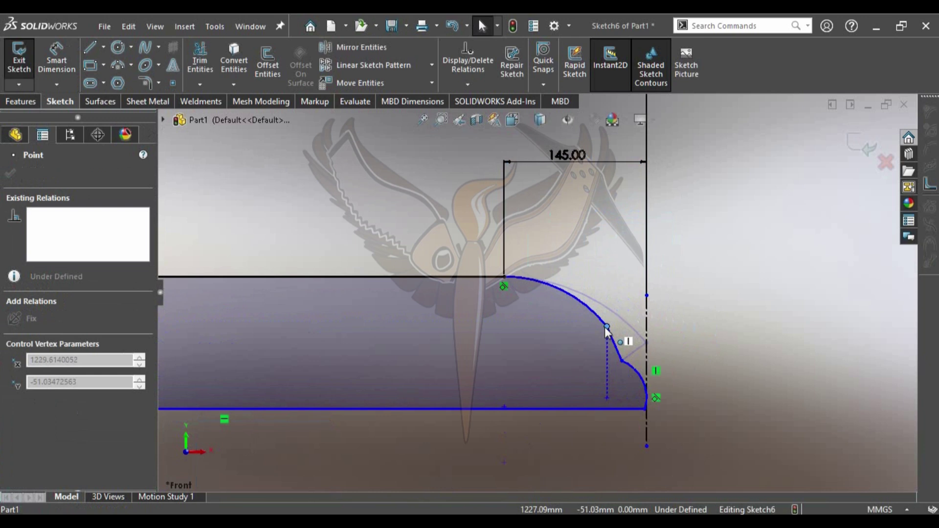
{"action": "left_click", "coordinate": [624, 354]}
{"action": "mouse_move", "coordinate": [632, 349]}
{"action": "left_mouse_down"}
{"action": "mouse_move", "coordinate": [603, 334]}
{"action": "mouse_move", "coordinate": [593, 346]}
{"action": "left_mouse_up"}
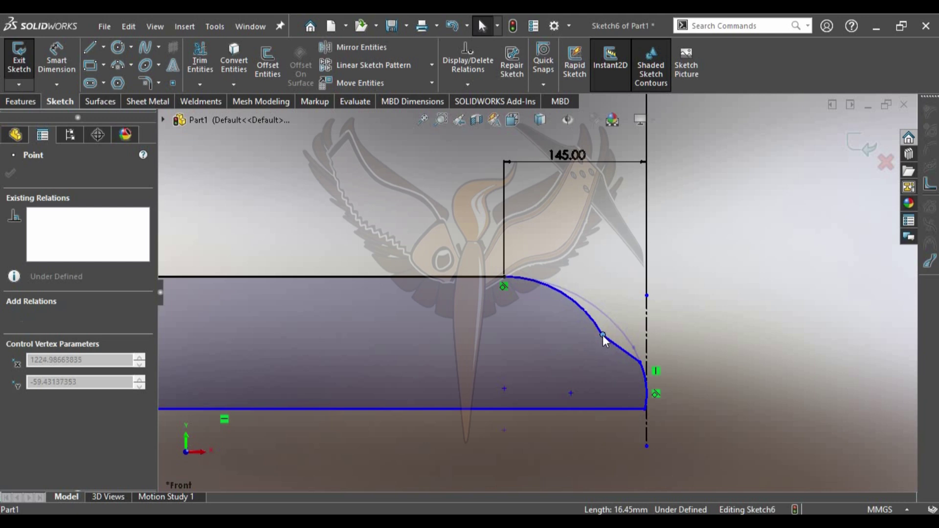
{"action": "left_click_drag", "start_coordinate": [598, 332], "coordinate": [602, 334]}
{"action": "key", "text": "ctrl+z"}
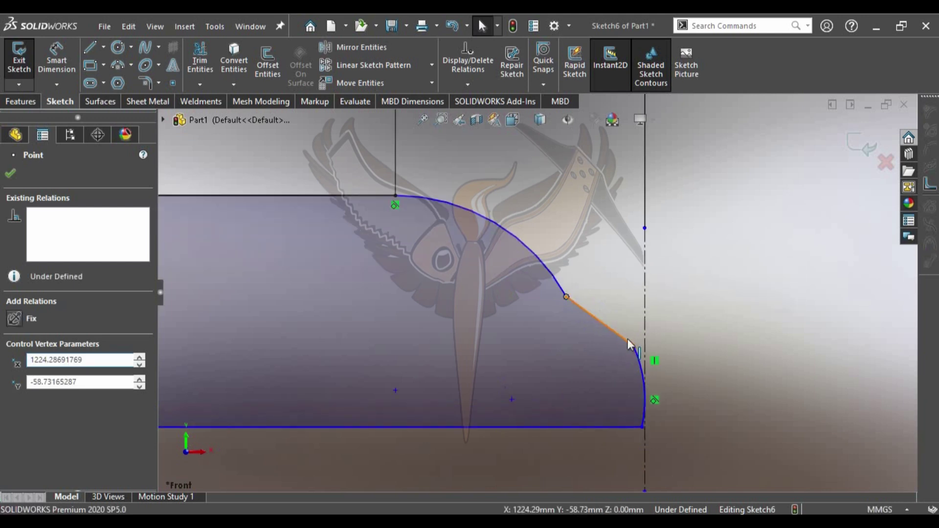
{"action": "left_click", "coordinate": [628, 341]}
{"action": "left_click", "coordinate": [638, 353], "text": "ctrl"}
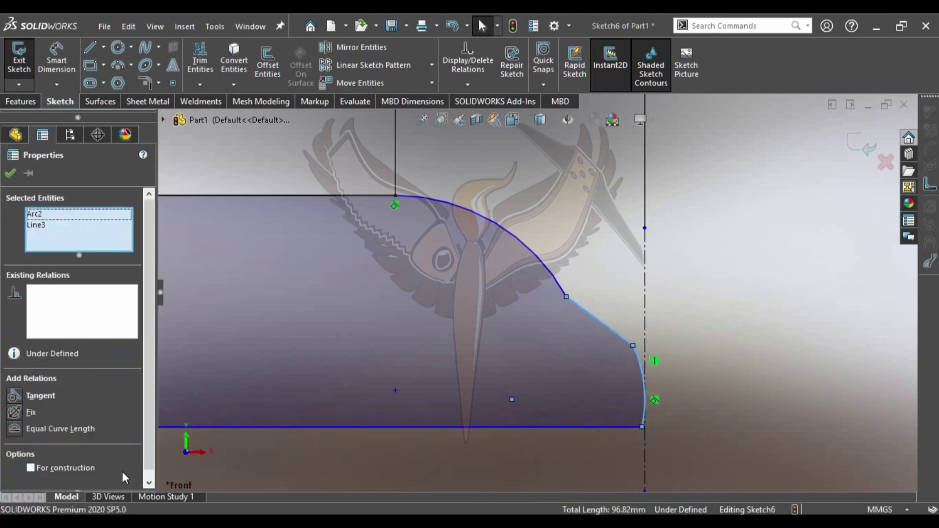
{"action": "left_click", "coordinate": [17, 400]}
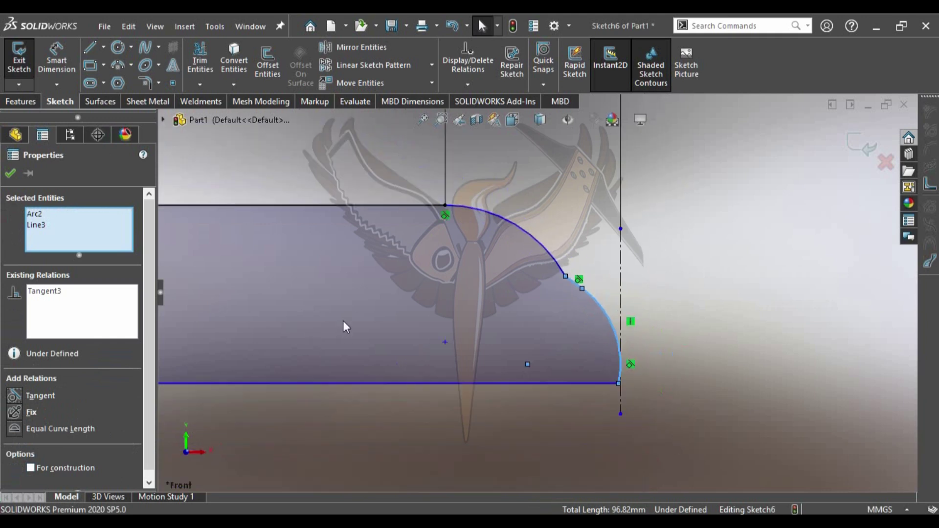
{"action": "key", "text": "Escape"}
Dimension the profile height between top and bottom edges to 140 mm
{"action": "left_click", "coordinate": [315, 206]}
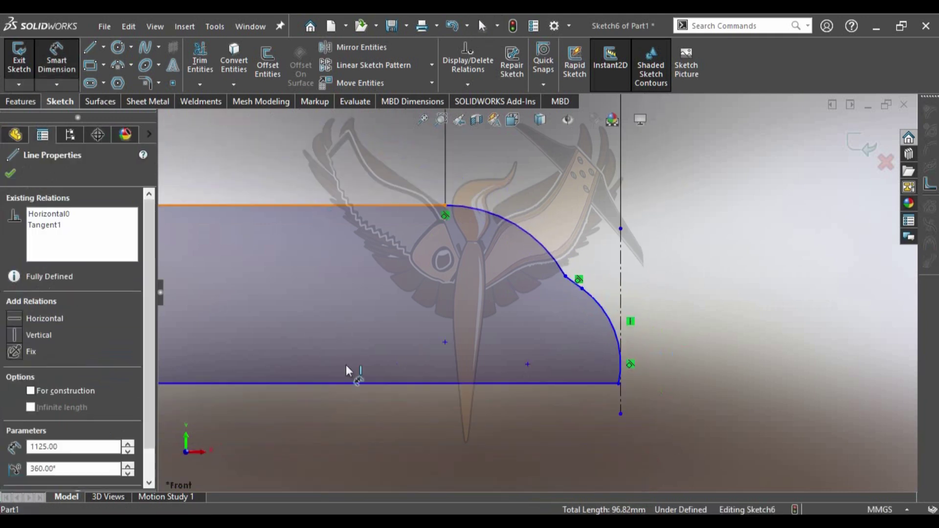
{"action": "left_click", "coordinate": [345, 381]}
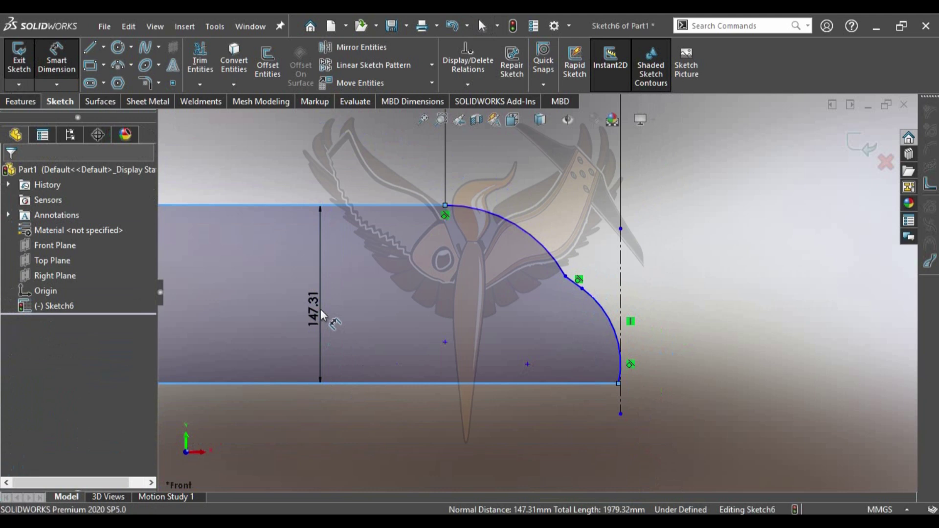
{"action": "left_click", "coordinate": [321, 309]}
{"action": "type", "text": "140"}
{"action": "key", "text": "Return"}
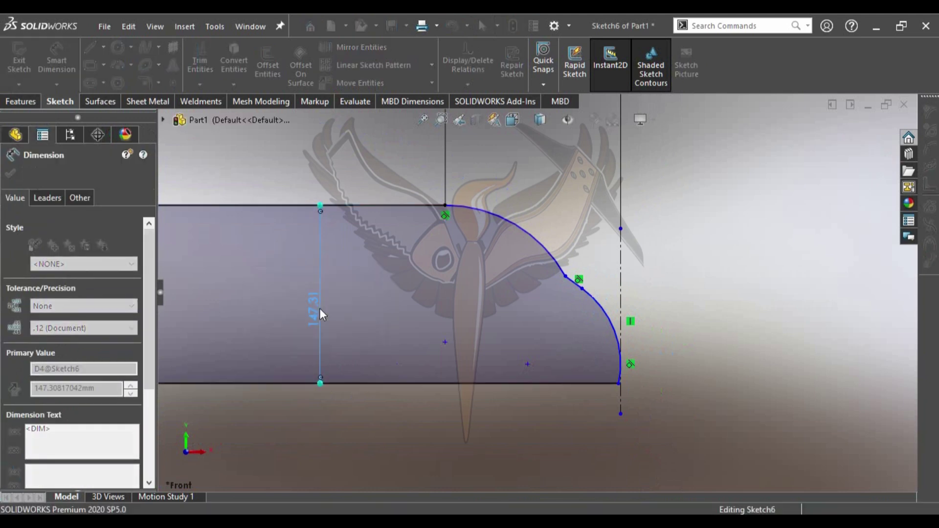
{"action": "key", "text": "Escape"}
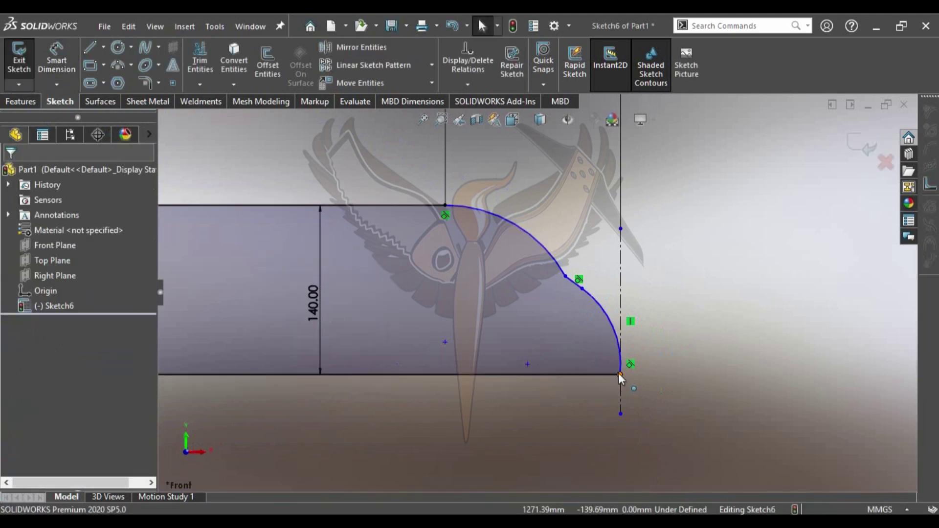
Move the curve's lower end left and dimension the corner point 80 mm above the bottom
{"action": "left_click_drag", "start_coordinate": [621, 375], "coordinate": [589, 373]}
{"action": "left_click", "coordinate": [589, 375]}
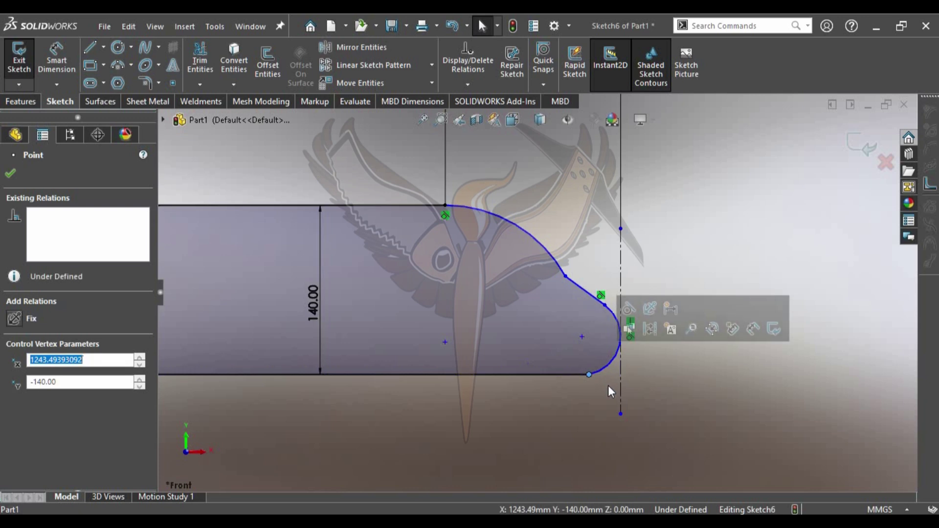
{"action": "scroll", "coordinate": [600, 279], "scroll_direction": "down", "scroll_amount": 3}
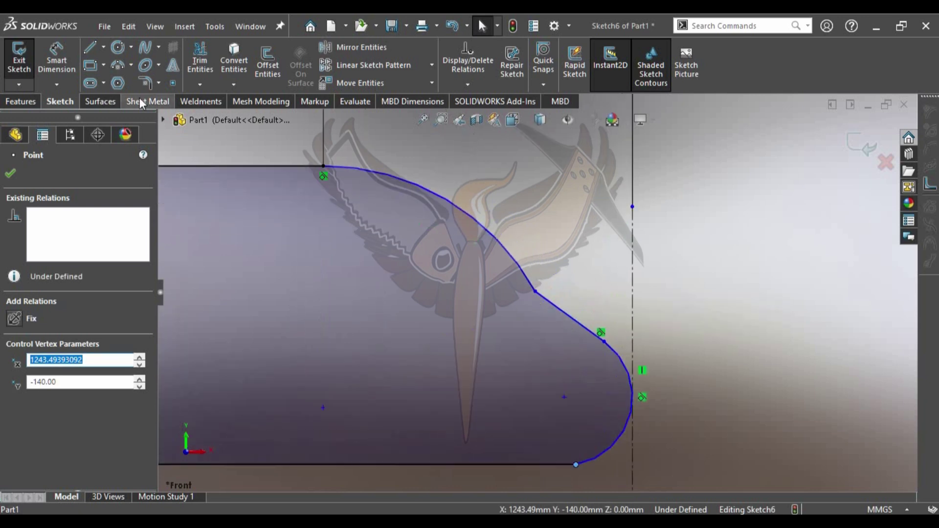
{"action": "left_click", "coordinate": [57, 60]}
{"action": "left_click", "coordinate": [531, 289]}
{"action": "key", "text": "Escape"}
{"action": "left_click", "coordinate": [536, 292]}
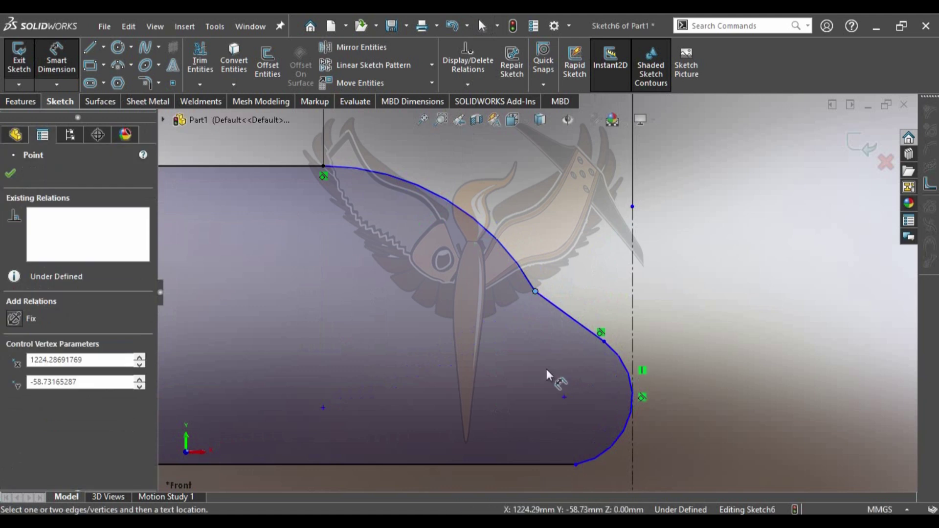
{"action": "left_click", "coordinate": [545, 463]}
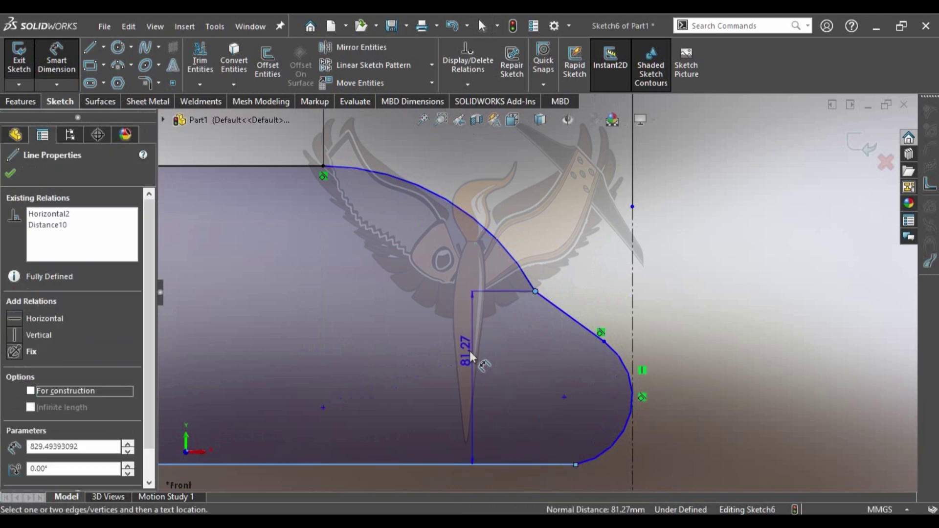
{"action": "left_click", "coordinate": [426, 360]}
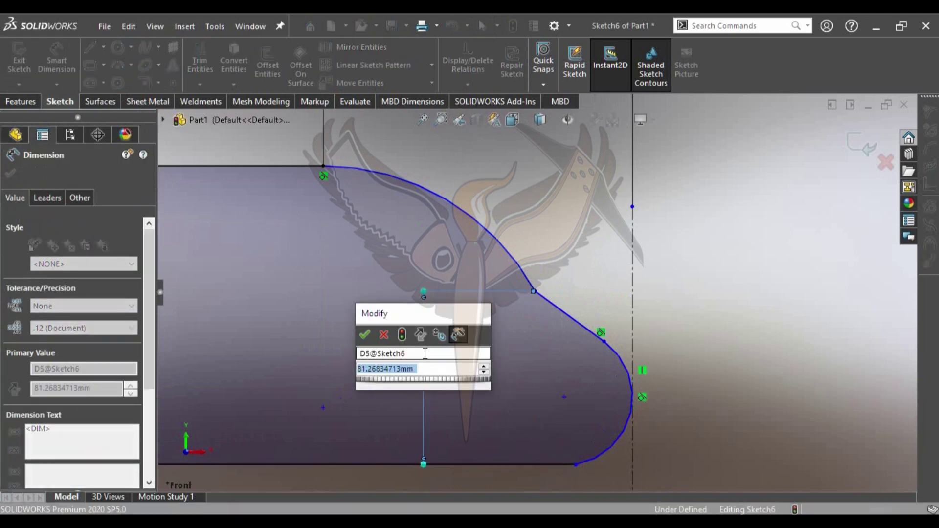
{"action": "type", "text": "80"}
{"action": "key", "text": "Return"}
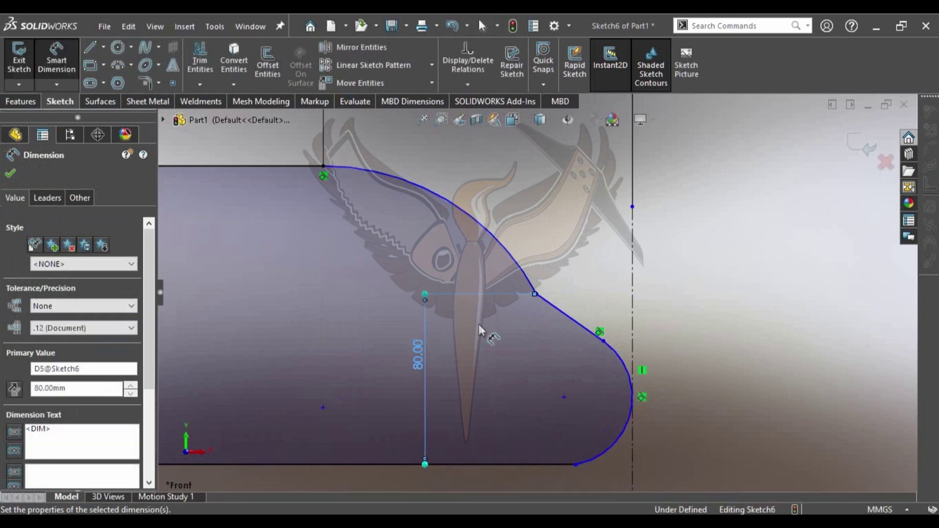
Dimension the tip arc radius to 25 mm
{"action": "left_click", "coordinate": [621, 355]}
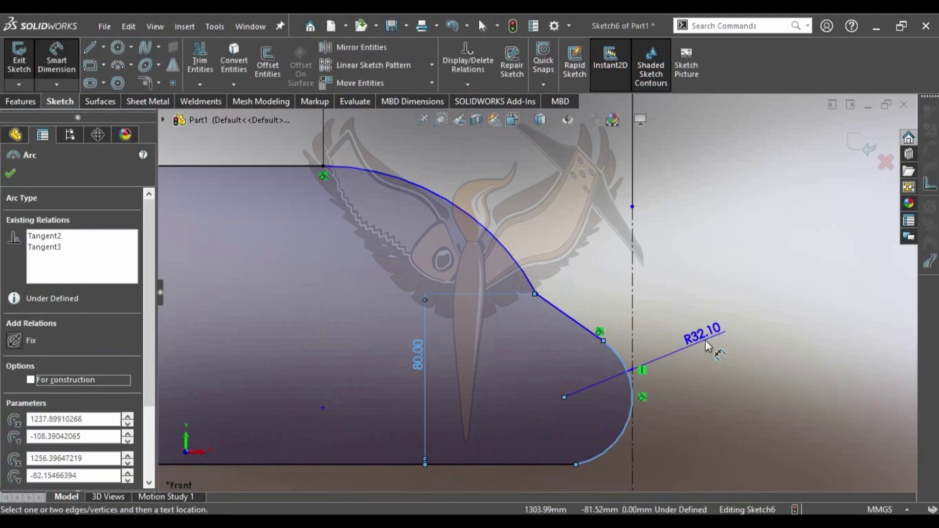
{"action": "left_click", "coordinate": [714, 331]}
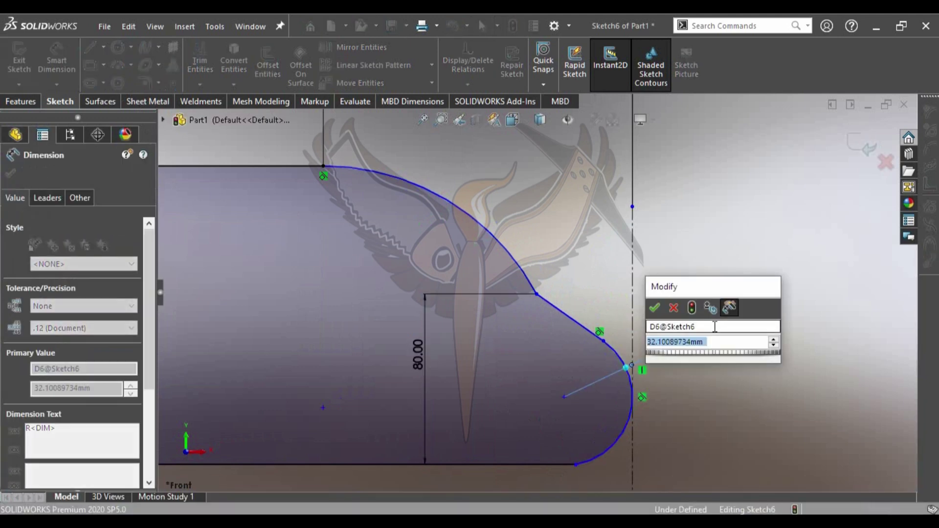
{"action": "type", "text": "25"}
{"action": "key", "text": "Return"}
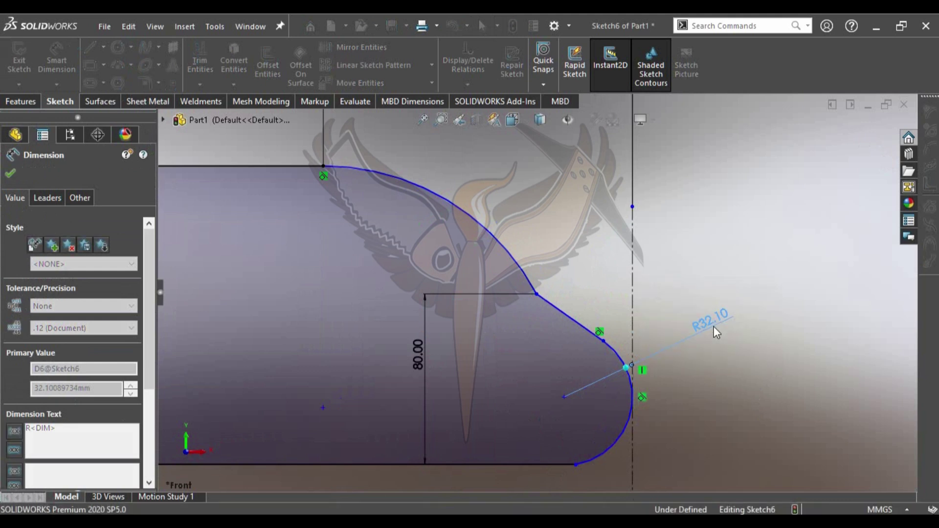
{"action": "left_click", "coordinate": [632, 315]}
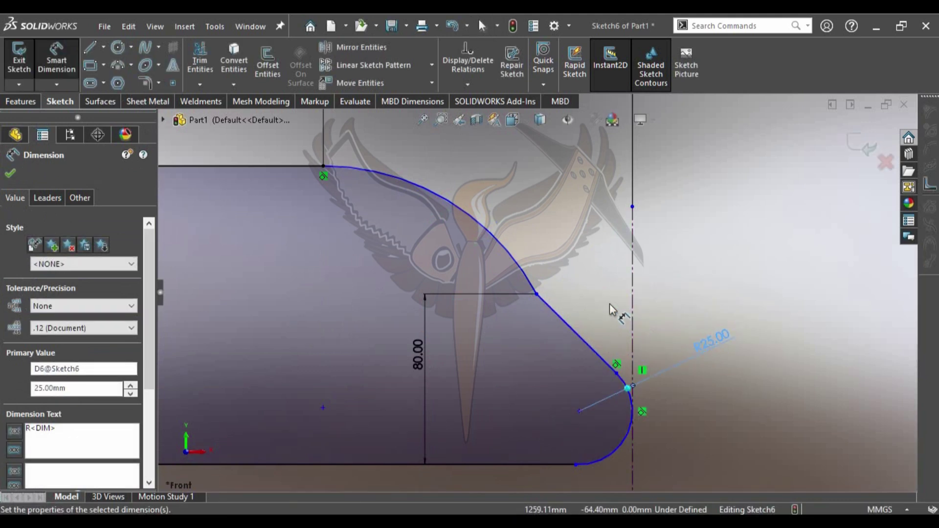
Dimension the short vertical edge at the left end to 30 mm
{"action": "scroll", "coordinate": [609, 303], "scroll_direction": "up", "scroll_amount": 2}
{"action": "scroll", "coordinate": [609, 303], "scroll_direction": "up", "scroll_amount": 3}
{"action": "scroll", "coordinate": [512, 279], "scroll_direction": "up", "scroll_amount": 1}
{"action": "scroll", "coordinate": [514, 283], "scroll_direction": "up", "scroll_amount": 1}
{"action": "scroll", "coordinate": [538, 288], "scroll_direction": "down", "scroll_amount": 4}
{"action": "scroll", "coordinate": [592, 294], "scroll_direction": "down", "scroll_amount": 3}
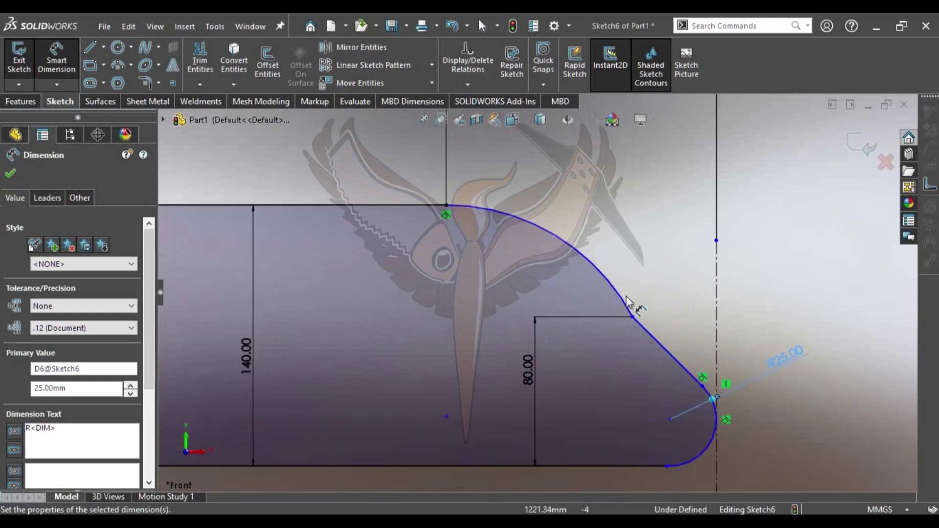
{"action": "scroll", "coordinate": [706, 295], "scroll_direction": "up", "scroll_amount": 1}
{"action": "scroll", "coordinate": [706, 294], "scroll_direction": "up", "scroll_amount": 2}
{"action": "scroll", "coordinate": [705, 295], "scroll_direction": "up", "scroll_amount": 2}
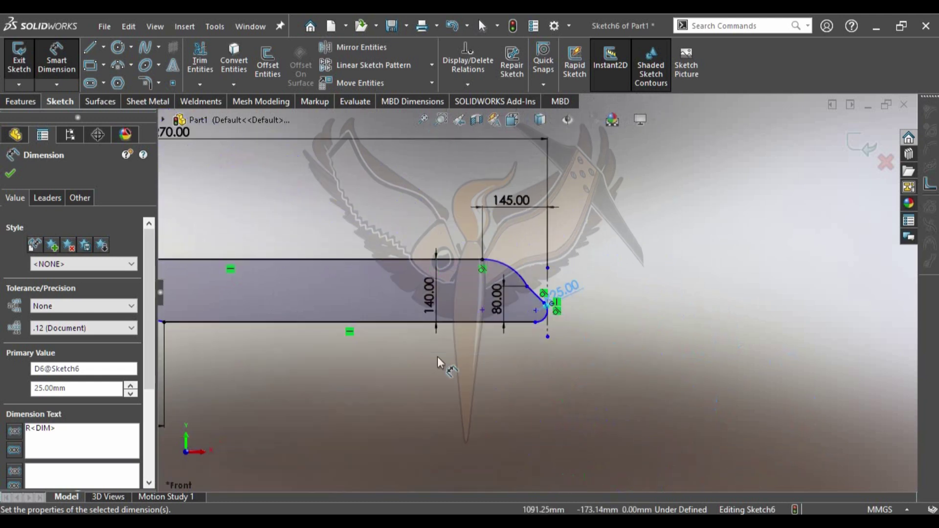
{"action": "scroll", "coordinate": [318, 286], "scroll_direction": "up", "scroll_amount": 3}
{"action": "scroll", "coordinate": [287, 283], "scroll_direction": "down", "scroll_amount": 2}
{"action": "scroll", "coordinate": [401, 292], "scroll_direction": "down", "scroll_amount": 2}
{"action": "scroll", "coordinate": [417, 287], "scroll_direction": "down", "scroll_amount": 2}
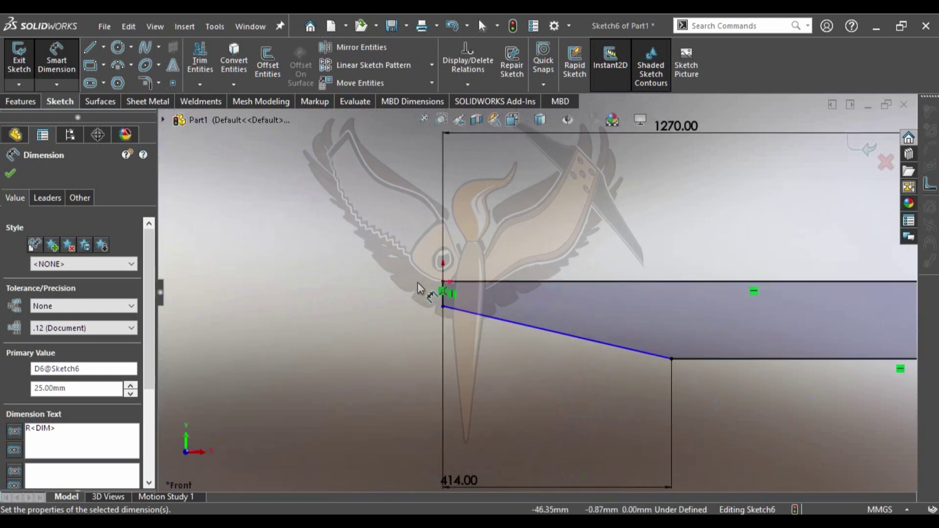
{"action": "scroll", "coordinate": [420, 286], "scroll_direction": "down", "scroll_amount": 1}
{"action": "scroll", "coordinate": [457, 293], "scroll_direction": "down", "scroll_amount": 2}
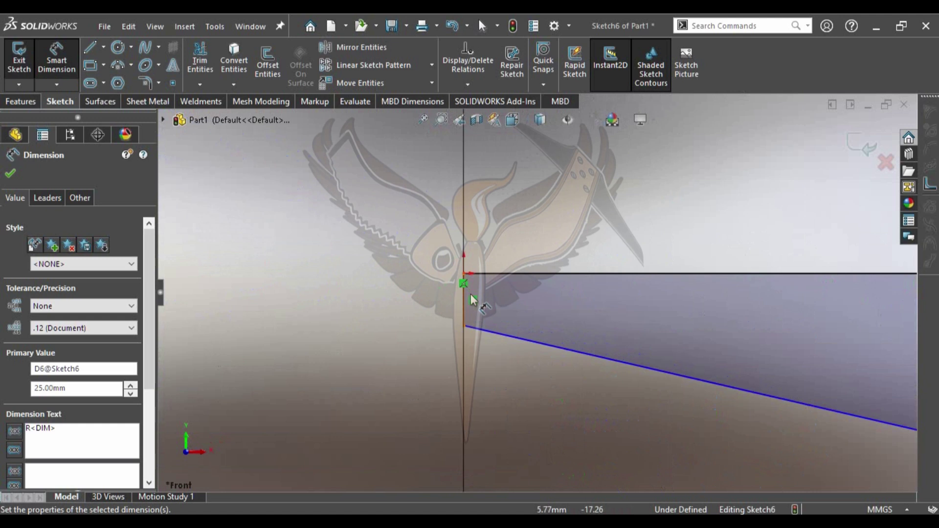
{"action": "left_click", "coordinate": [462, 308]}
{"action": "left_click", "coordinate": [398, 313]}
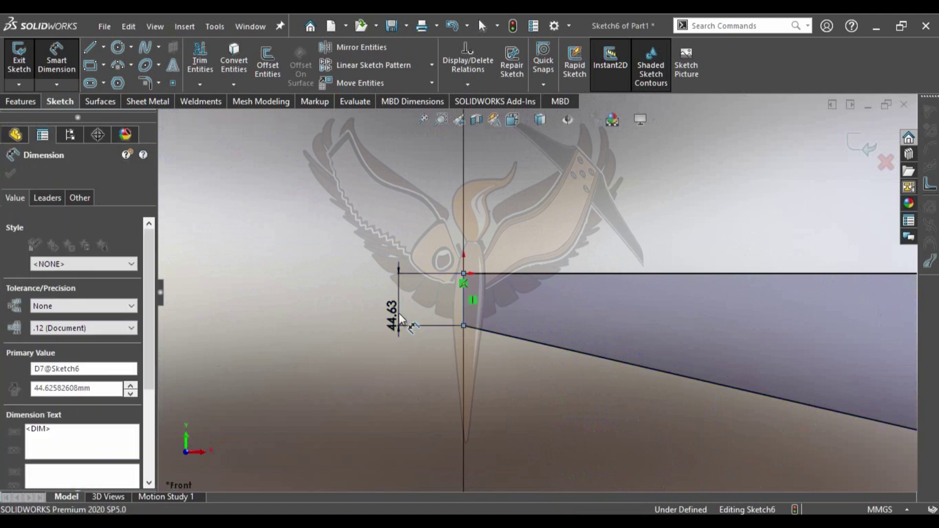
{"action": "type", "text": "30"}
{"action": "key", "text": "Return"}
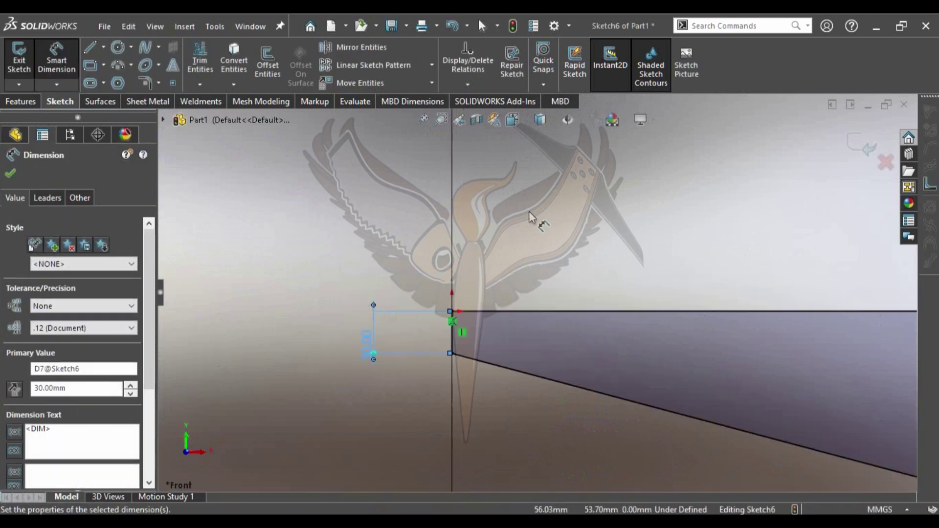
Exit Sketch6 with the outline complete
{"action": "scroll", "coordinate": [543, 215], "scroll_direction": "up", "scroll_amount": 2}
{"action": "scroll", "coordinate": [700, 376], "scroll_direction": "down", "scroll_amount": 2}
{"action": "scroll", "coordinate": [719, 357], "scroll_direction": "down", "scroll_amount": 2}
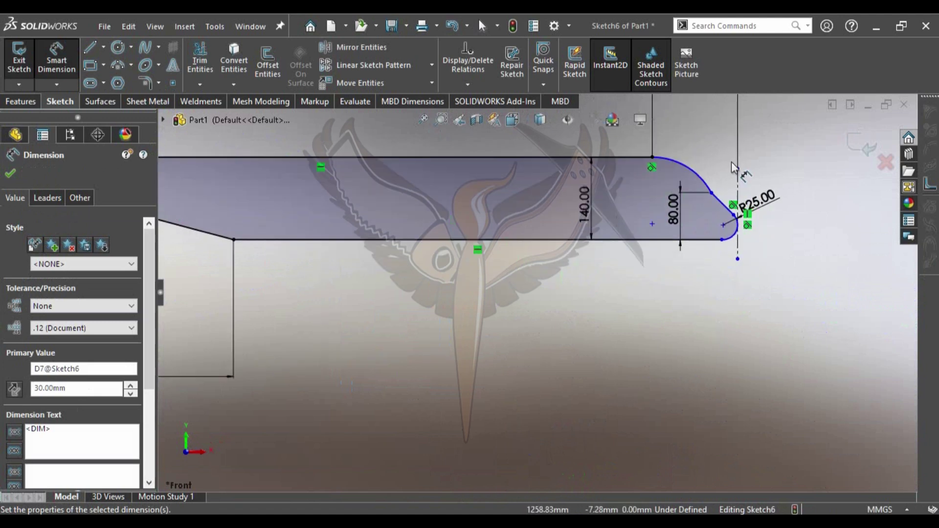
{"action": "scroll", "coordinate": [783, 167], "scroll_direction": "down", "scroll_amount": 1}
{"action": "left_click", "coordinate": [853, 150]}
{"action": "scroll", "coordinate": [650, 323], "scroll_direction": "up", "scroll_amount": 2}
{"action": "scroll", "coordinate": [546, 362], "scroll_direction": "up", "scroll_amount": 1}
{"action": "scroll", "coordinate": [360, 278], "scroll_direction": "down", "scroll_amount": 2}
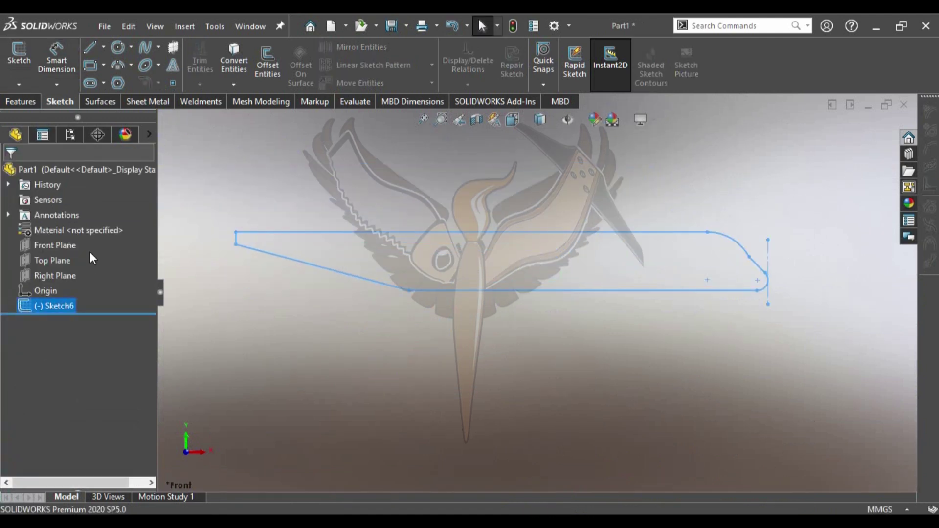
Reopen Sketch6 for editing and move the tip curve's end point
{"action": "left_click", "coordinate": [54, 245]}
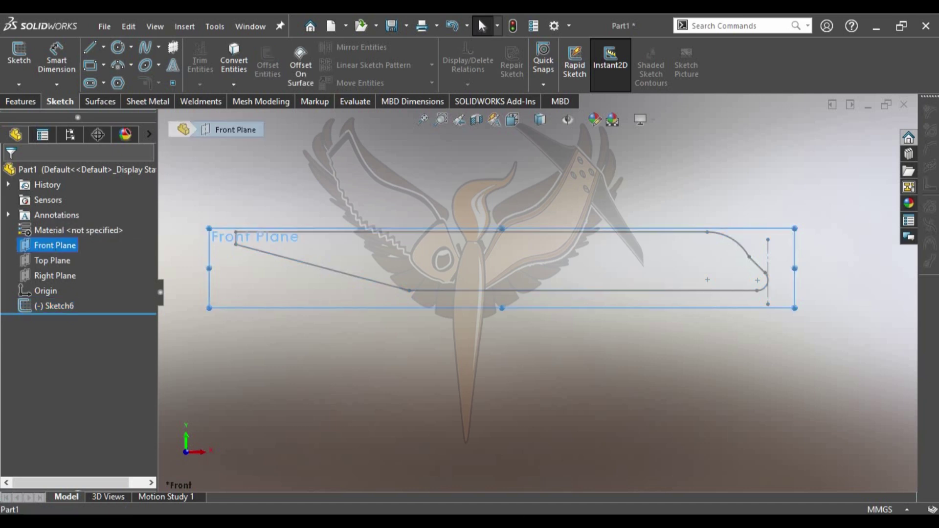
{"action": "double_click", "coordinate": [754, 266]}
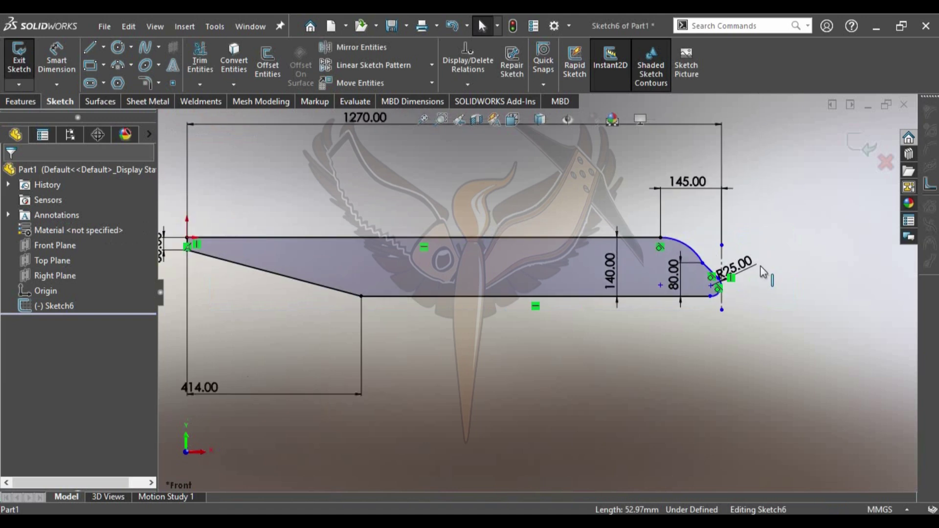
{"action": "scroll", "coordinate": [594, 273], "scroll_direction": "down", "scroll_amount": 5}
{"action": "scroll", "coordinate": [560, 284], "scroll_direction": "down", "scroll_amount": 2}
{"action": "mouse_move", "coordinate": [630, 341]}
{"action": "left_mouse_down"}
{"action": "mouse_move", "coordinate": [624, 315]}
{"action": "mouse_move", "coordinate": [633, 333]}
{"action": "left_mouse_up"}
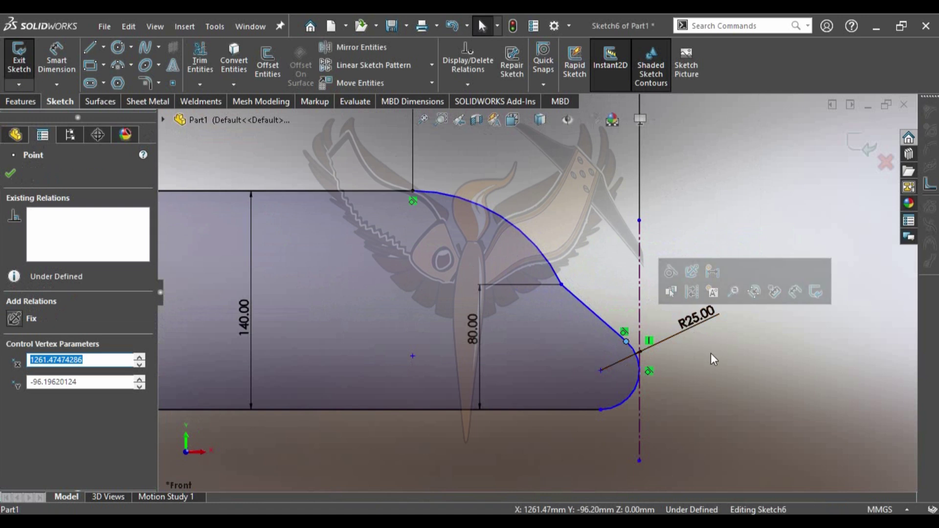
Change the tip arc radius from 25 to 30 mm, nudge a curve point, and exit
{"action": "double_click", "coordinate": [702, 325]}
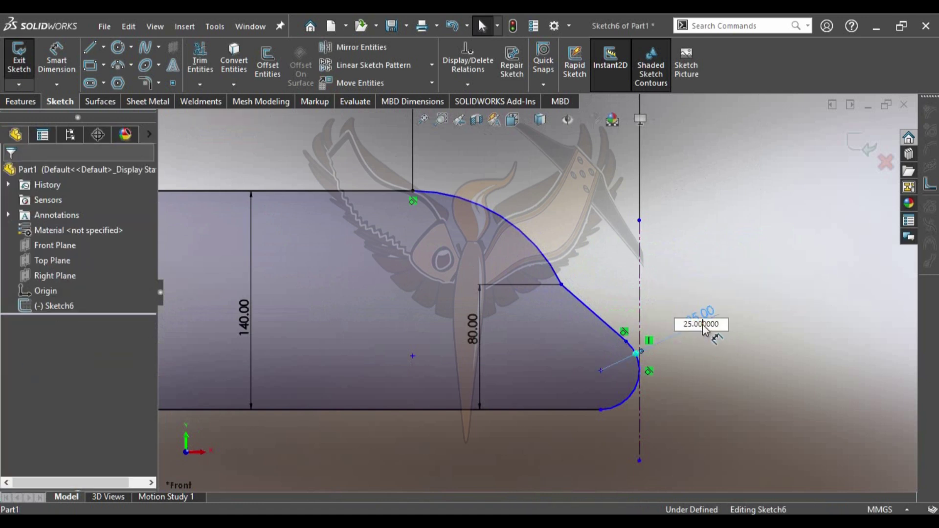
{"action": "type", "text": "30"}
{"action": "key", "text": "Return"}
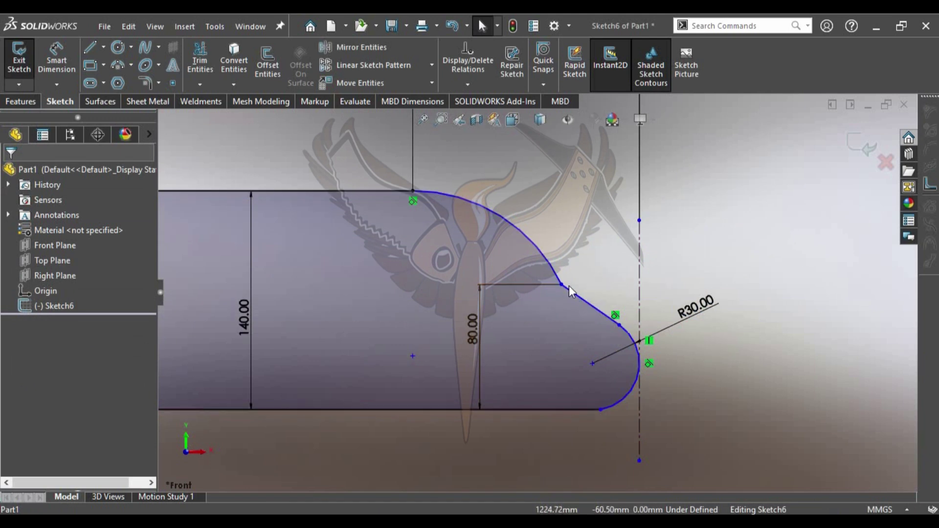
{"action": "left_click_drag", "start_coordinate": [563, 286], "coordinate": [567, 282]}
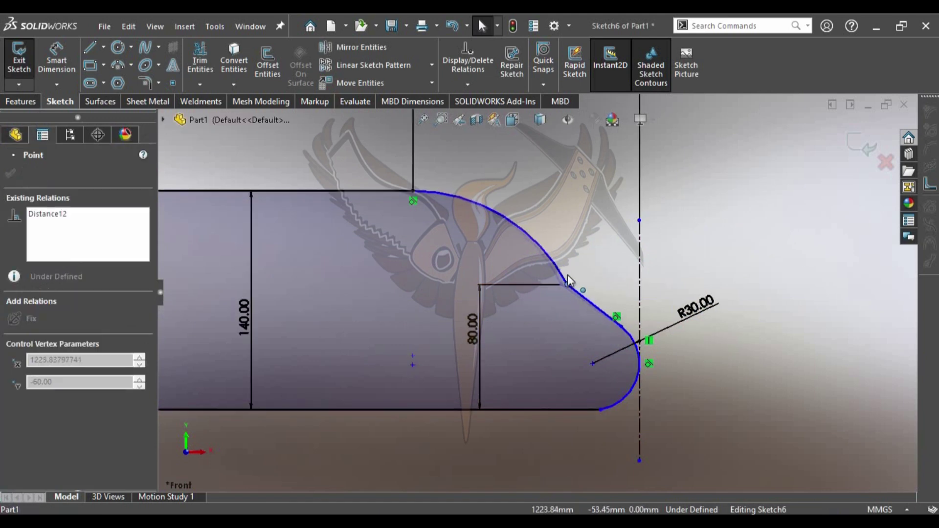
{"action": "left_click", "coordinate": [861, 143]}
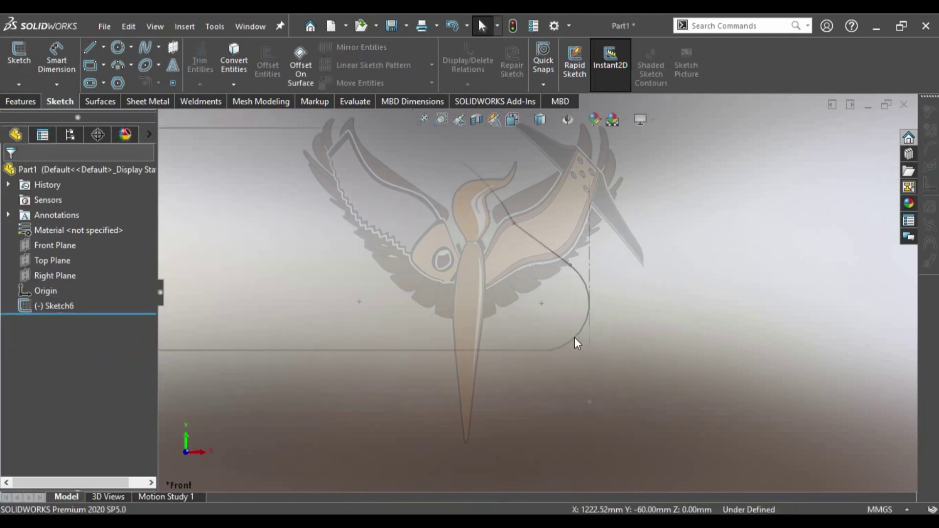
In Sketch6, round the blade's lower tip corner with a 20 mm sketch fillet
{"action": "left_click", "coordinate": [552, 328]}
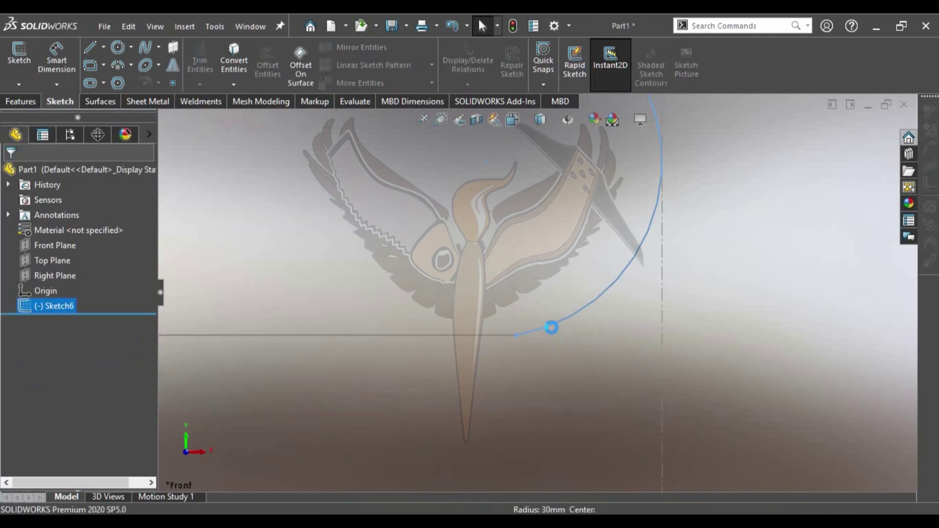
{"action": "left_click", "coordinate": [153, 82]}
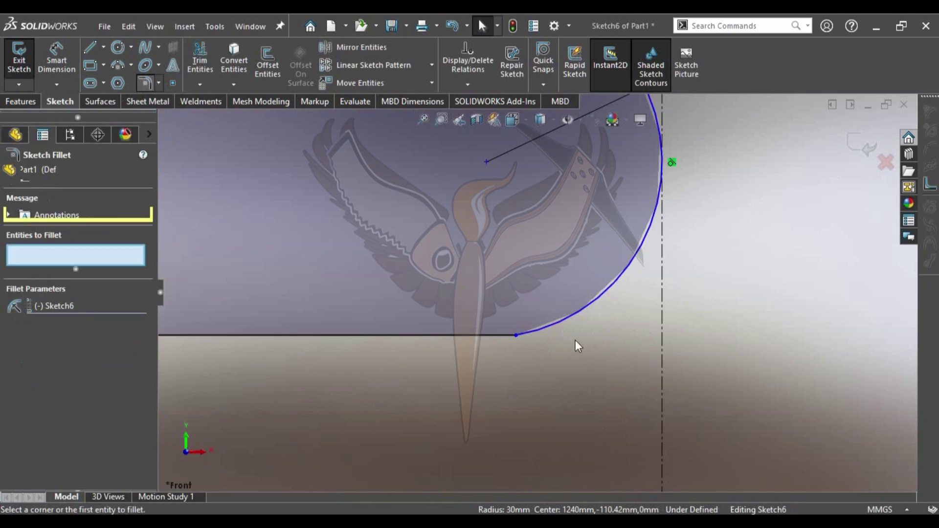
{"action": "left_click", "coordinate": [529, 331]}
{"action": "left_click", "coordinate": [513, 337]}
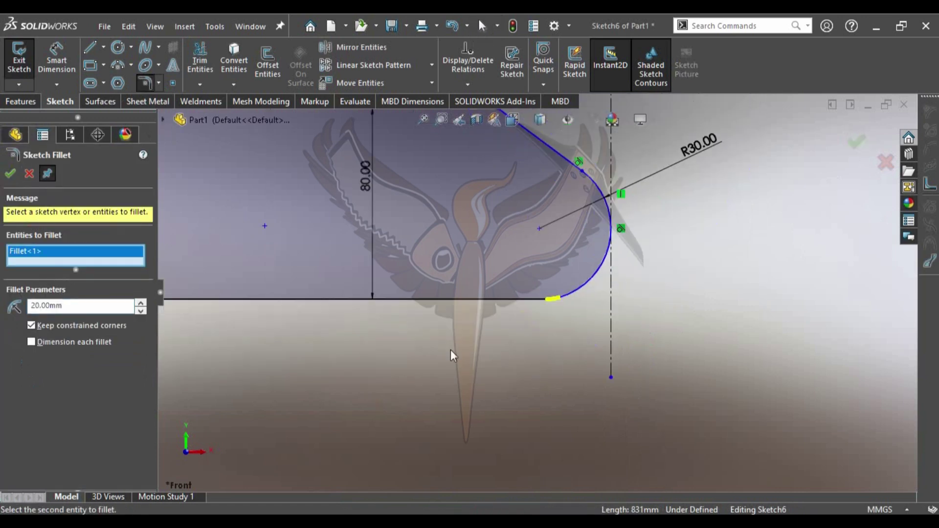
{"action": "left_click", "coordinate": [10, 174]}
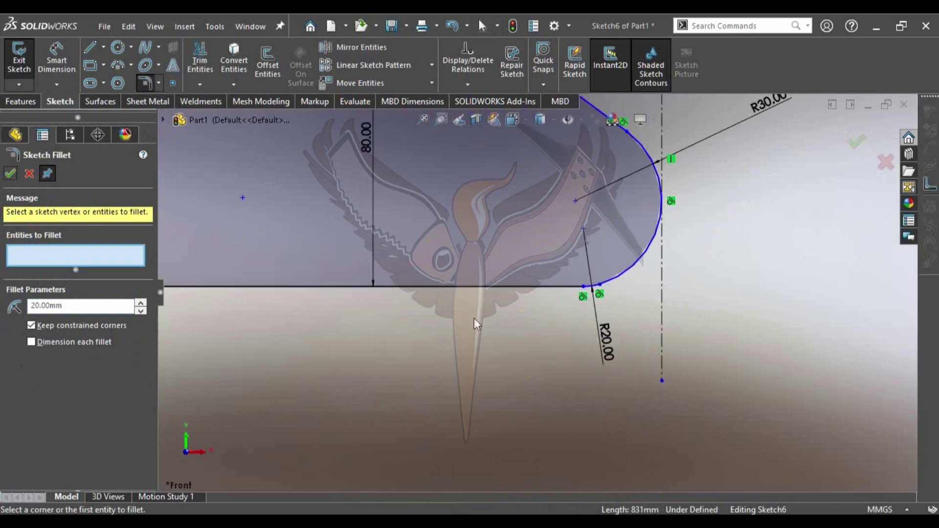
Add a 90 mm fillet where the angled edge meets the bottom line, then exit Sketch6
{"action": "scroll", "coordinate": [272, 290], "scroll_direction": "down", "scroll_amount": 2}
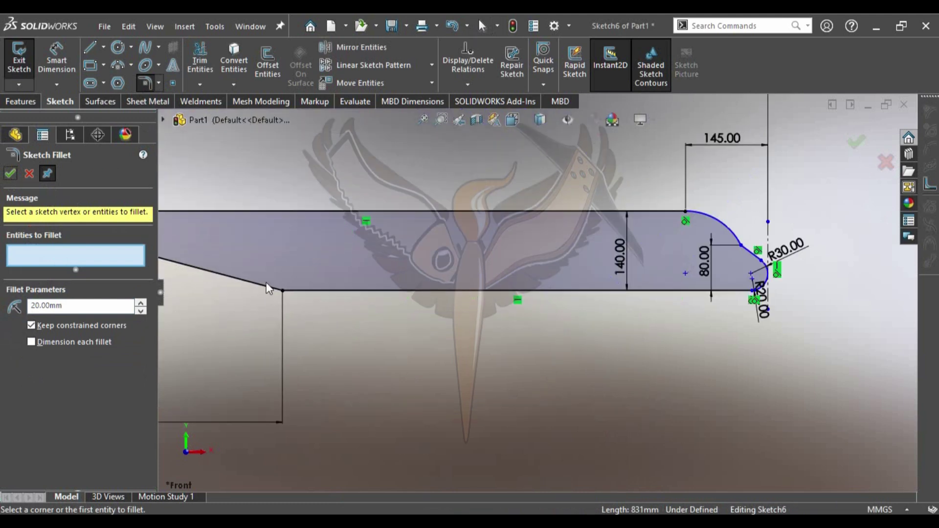
{"action": "scroll", "coordinate": [316, 294], "scroll_direction": "down", "scroll_amount": 3}
{"action": "left_click", "coordinate": [315, 294]}
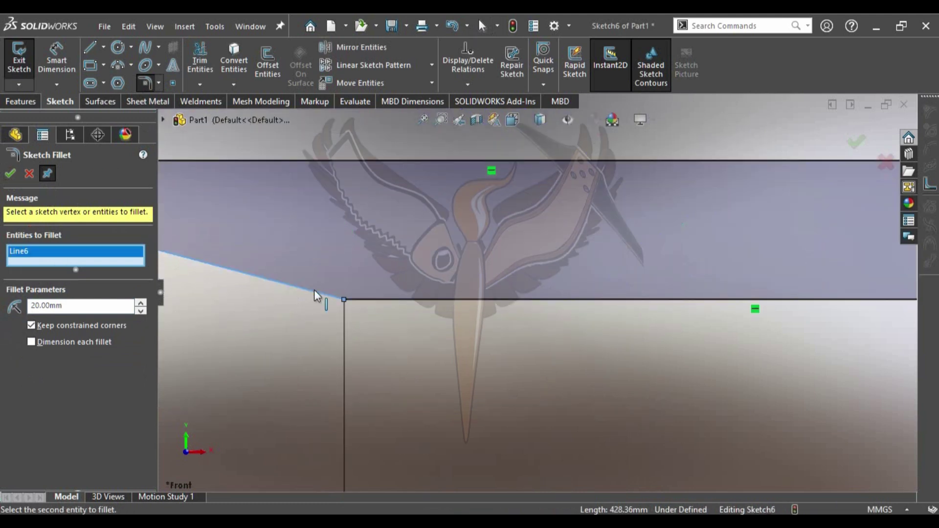
{"action": "left_click", "coordinate": [384, 303]}
{"action": "type", "text": "90"}
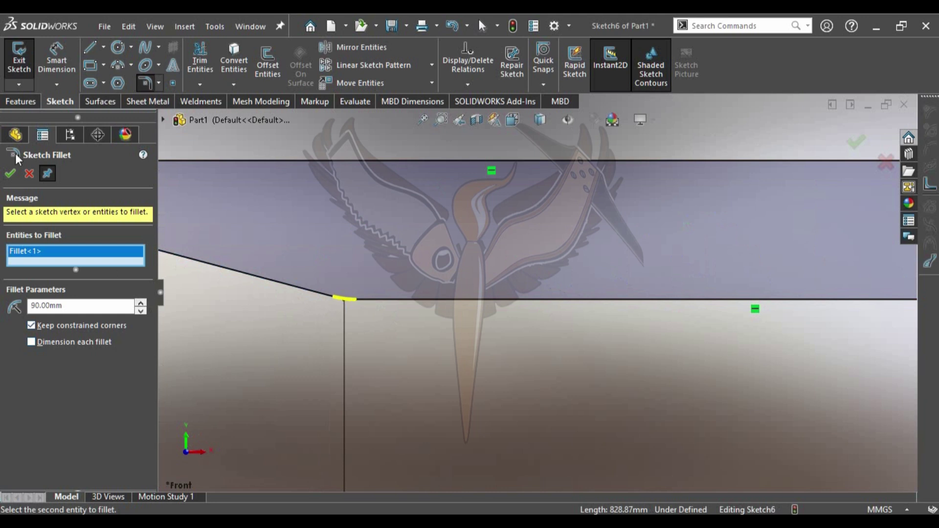
{"action": "left_click", "coordinate": [15, 173]}
{"action": "scroll", "coordinate": [599, 262], "scroll_direction": "up", "scroll_amount": 3}
{"action": "scroll", "coordinate": [631, 274], "scroll_direction": "up", "scroll_amount": 2}
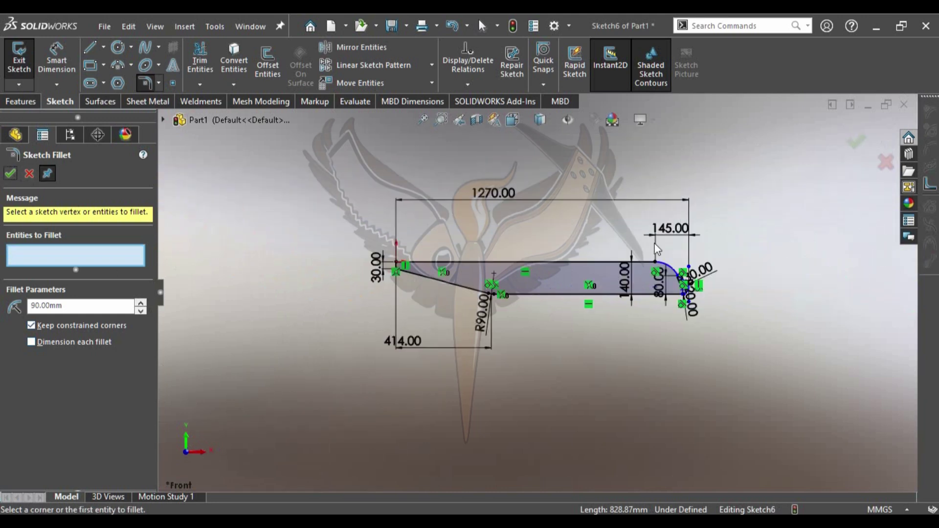
{"action": "scroll", "coordinate": [689, 239], "scroll_direction": "down", "scroll_amount": 4}
{"action": "scroll", "coordinate": [601, 275], "scroll_direction": "down", "scroll_amount": 3}
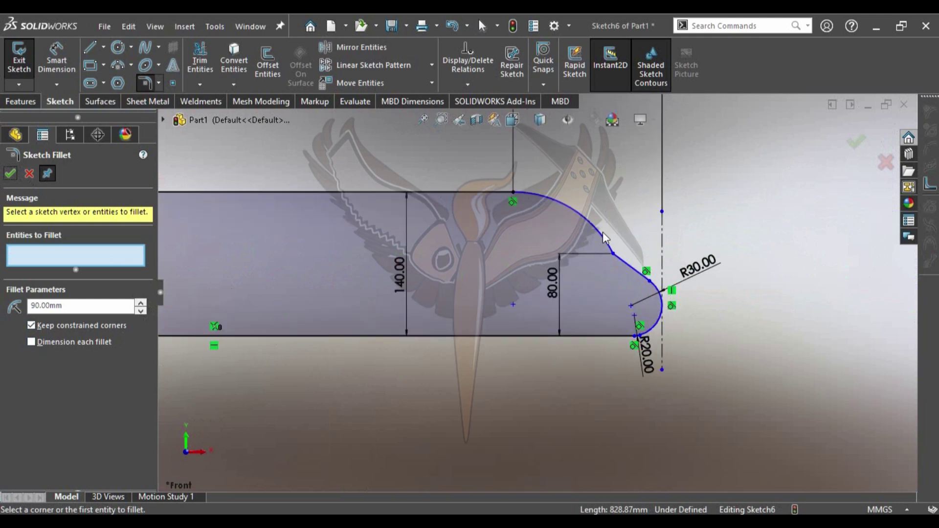
{"action": "scroll", "coordinate": [601, 276], "scroll_direction": "down", "scroll_amount": 3}
{"action": "left_click", "coordinate": [856, 145]}
{"action": "left_click", "coordinate": [861, 145]}
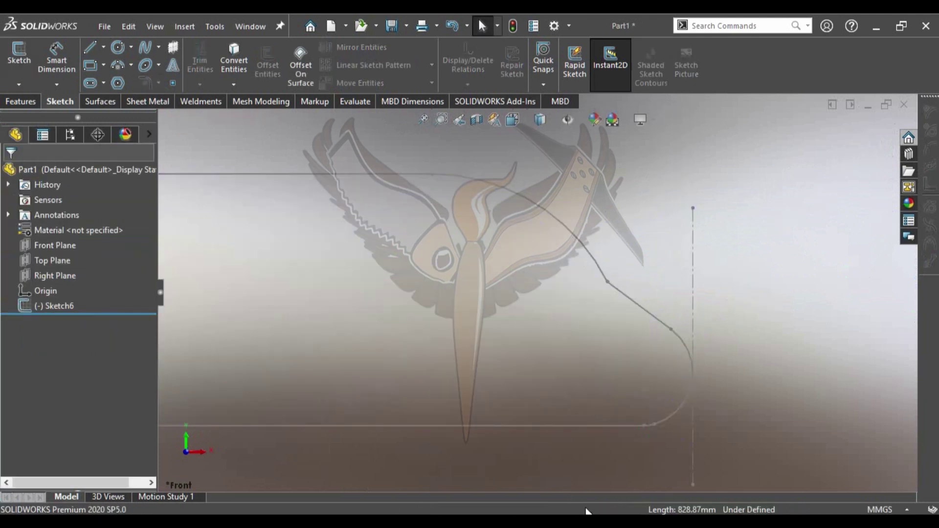
Delete the extra midpoint sketch point on Sketch6's bottom line and exit the sketch
{"action": "key", "text": "f"}
{"action": "double_click", "coordinate": [644, 312]}
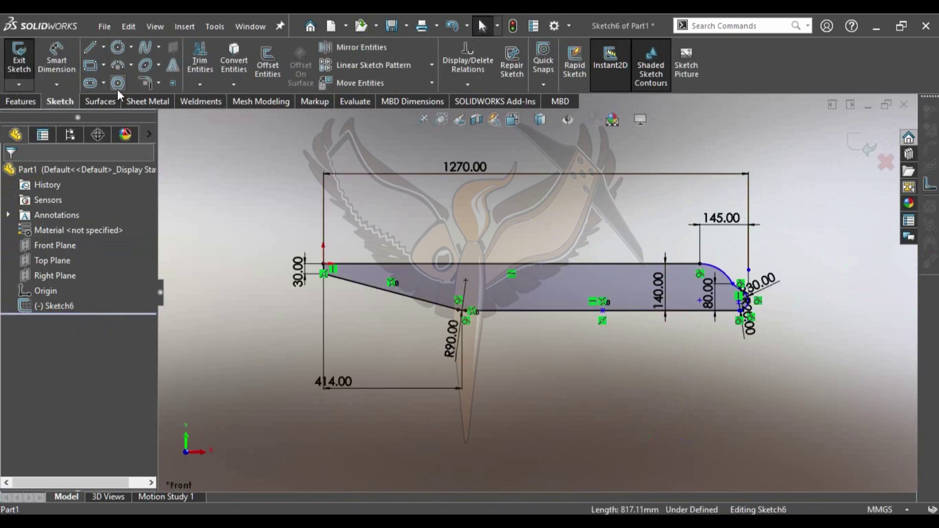
{"action": "scroll", "coordinate": [548, 290], "scroll_direction": "down", "scroll_amount": 2}
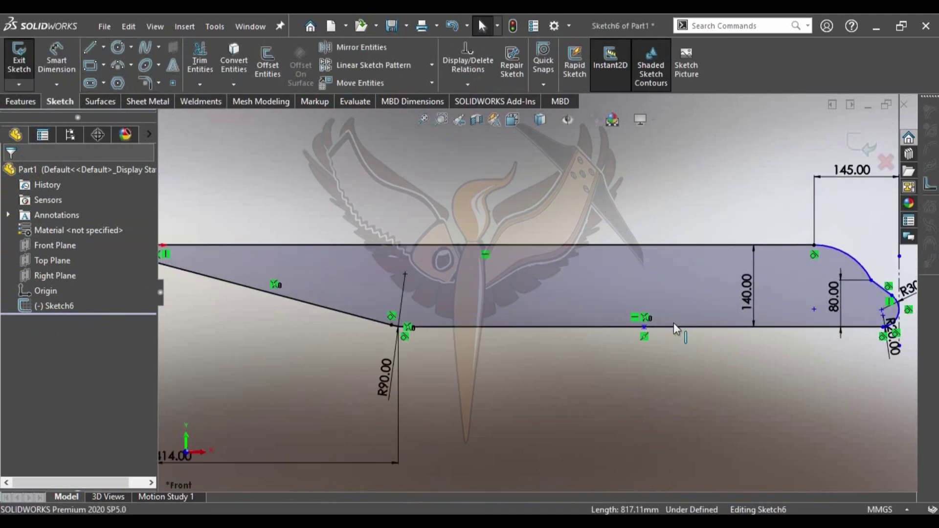
{"action": "left_click", "coordinate": [644, 328]}
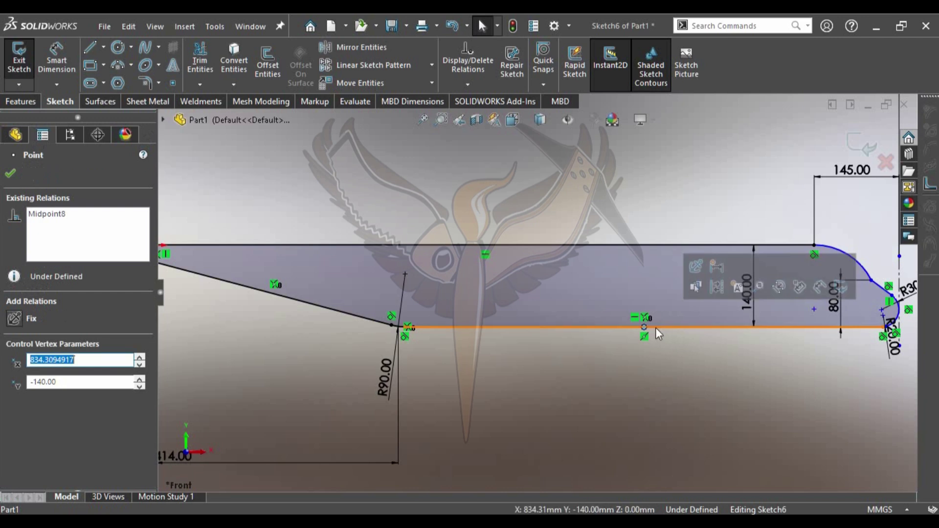
{"action": "key", "text": "Delete"}
{"action": "left_click", "coordinate": [410, 277]}
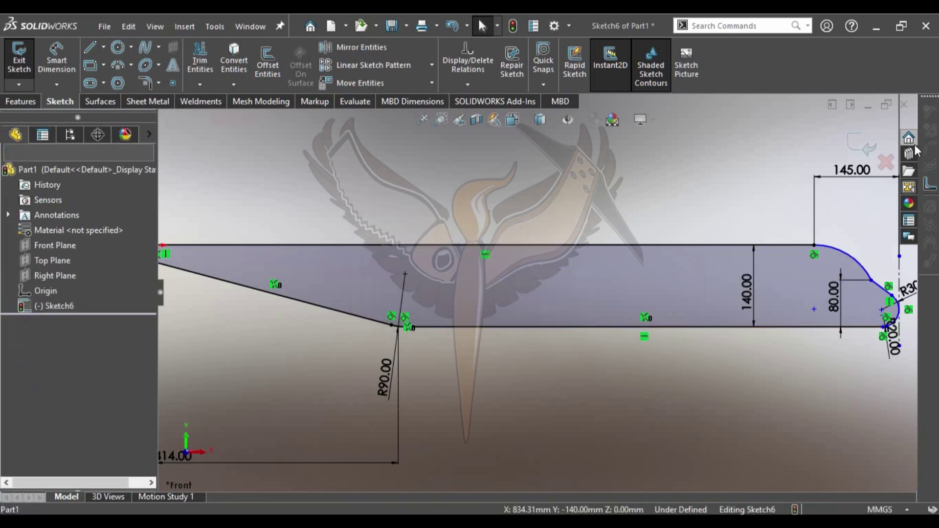
{"action": "left_click", "coordinate": [868, 141]}
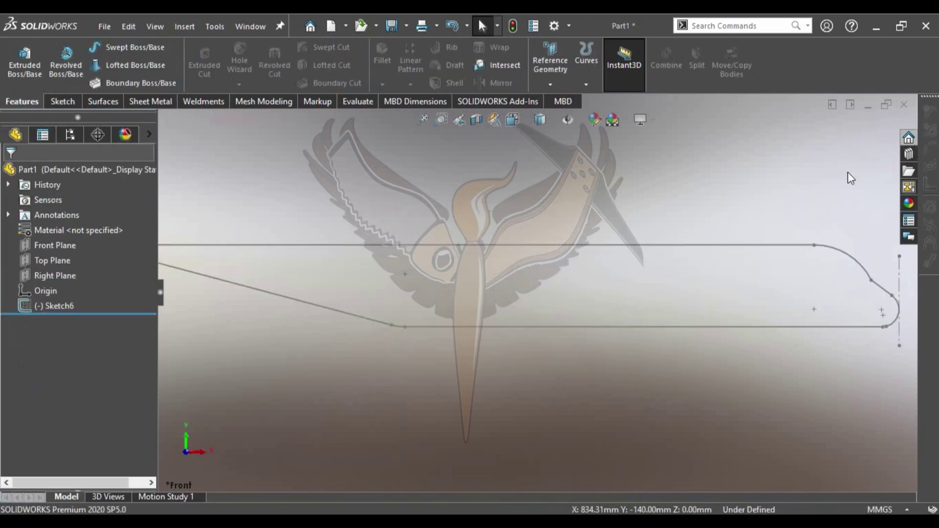
Create Plane8 through the blade tip's bottom end point, referencing the Right Plane
{"action": "key", "text": "f"}
{"action": "left_click", "coordinate": [550, 61]}
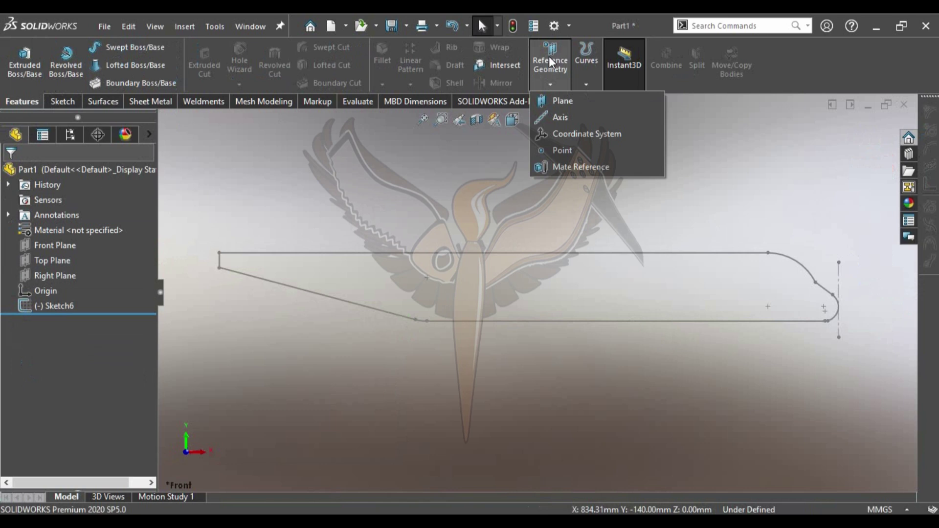
{"action": "left_click", "coordinate": [559, 105]}
{"action": "scroll", "coordinate": [832, 299], "scroll_direction": "down", "scroll_amount": 3}
{"action": "scroll", "coordinate": [737, 315], "scroll_direction": "down", "scroll_amount": 3}
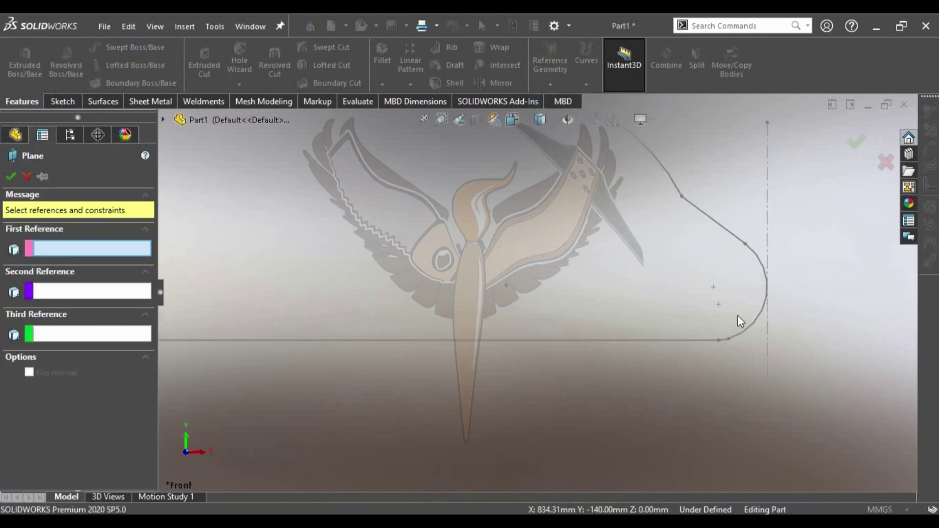
{"action": "left_click", "coordinate": [729, 339]}
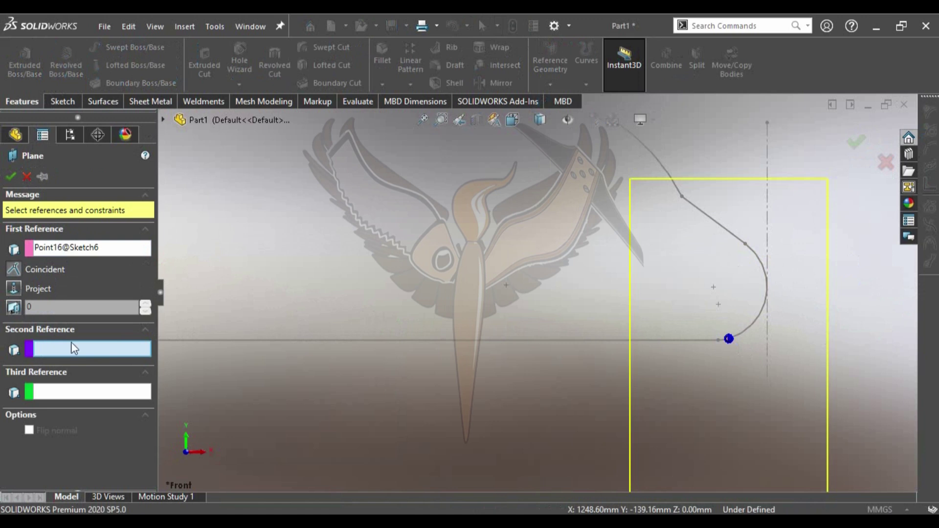
{"action": "left_click", "coordinate": [163, 120]}
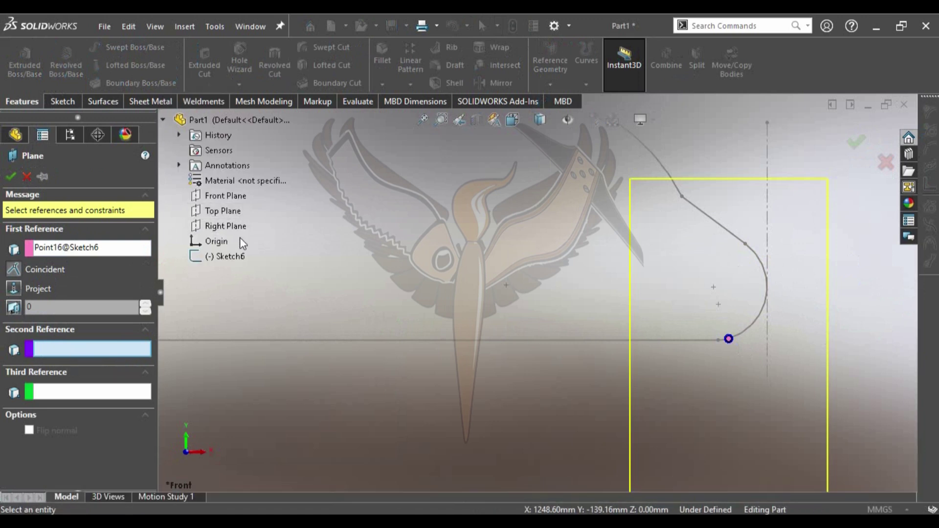
{"action": "left_click", "coordinate": [225, 226]}
{"action": "mouse_move", "coordinate": [367, 236]}
{"action": "middle_mouse_down"}
{"action": "mouse_move", "coordinate": [681, 245]}
{"action": "mouse_move", "coordinate": [622, 249]}
{"action": "mouse_move", "coordinate": [631, 279]}
{"action": "middle_mouse_up"}
{"action": "left_click", "coordinate": [856, 141]}
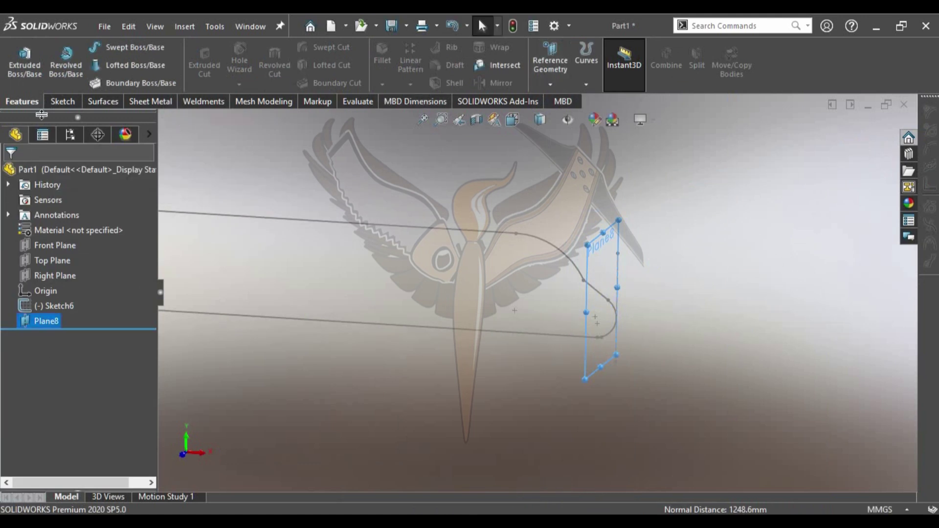
{"action": "left_click", "coordinate": [554, 84]}
Add Plane9 and Plane10, each through a Sketch6 point from the previous plane
{"action": "left_click", "coordinate": [554, 98]}
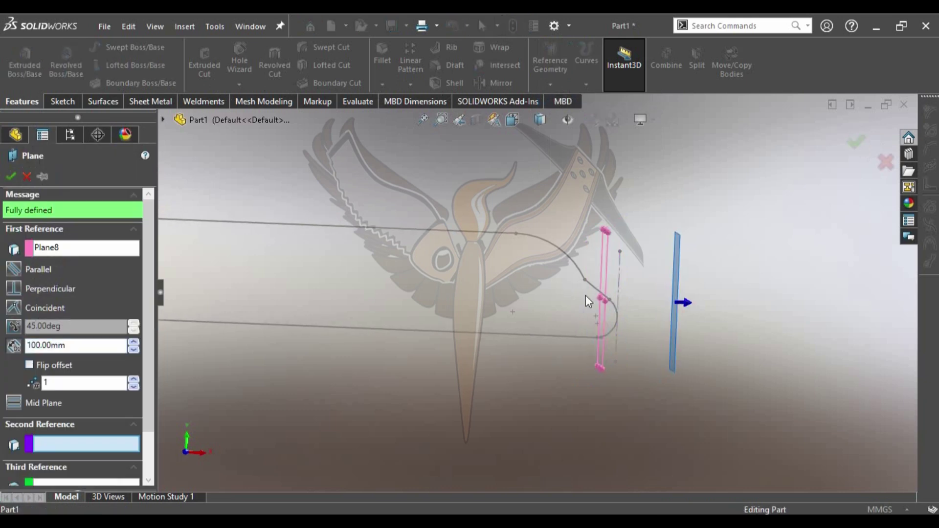
{"action": "middle_click_drag", "start_coordinate": [615, 308], "coordinate": [589, 281]}
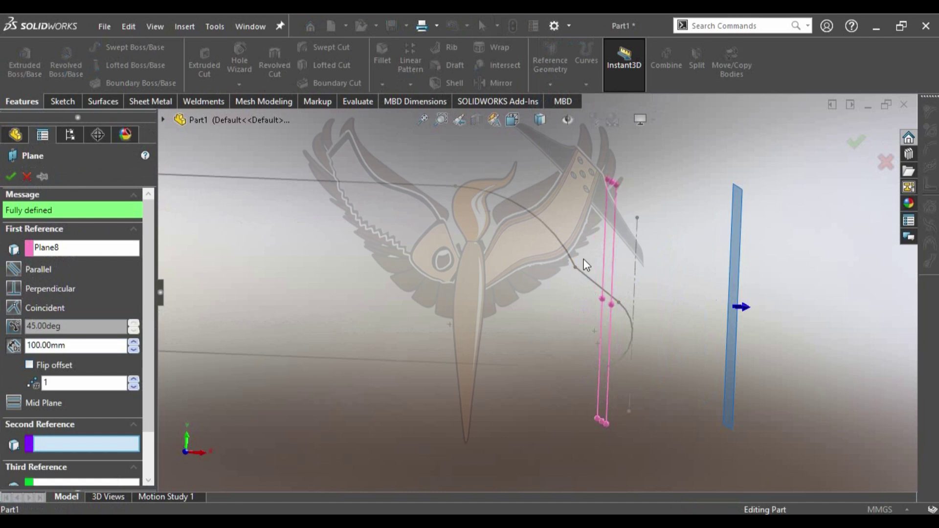
{"action": "left_click", "coordinate": [576, 269]}
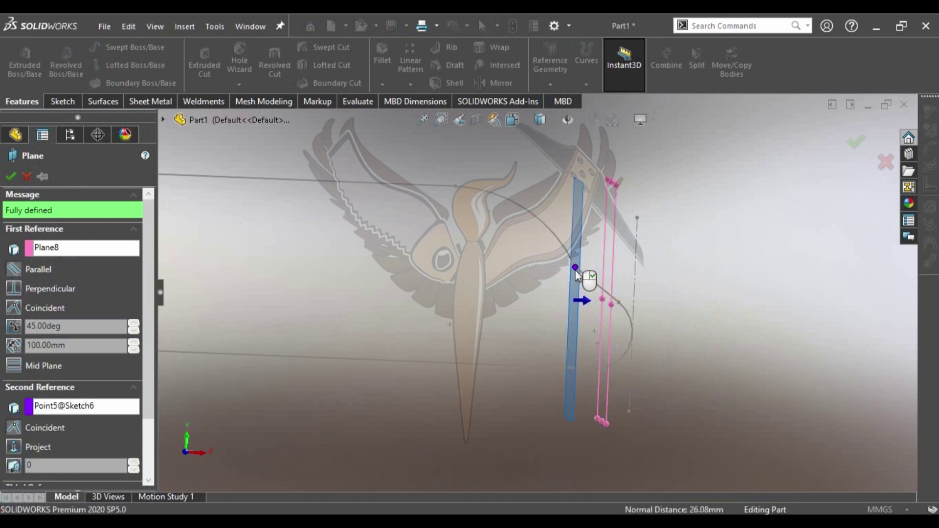
{"action": "left_click", "coordinate": [858, 145]}
{"action": "middle_click_drag", "start_coordinate": [631, 264], "coordinate": [607, 278]}
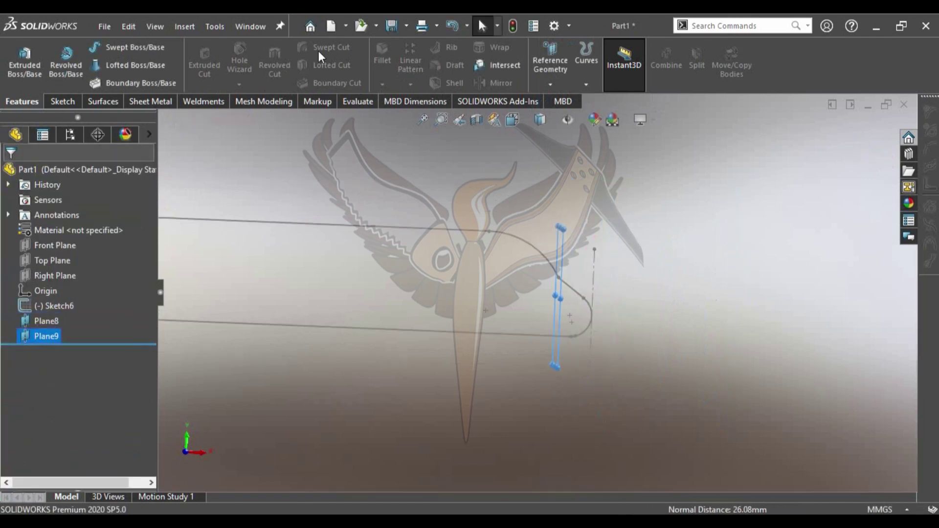
{"action": "left_click", "coordinate": [550, 84]}
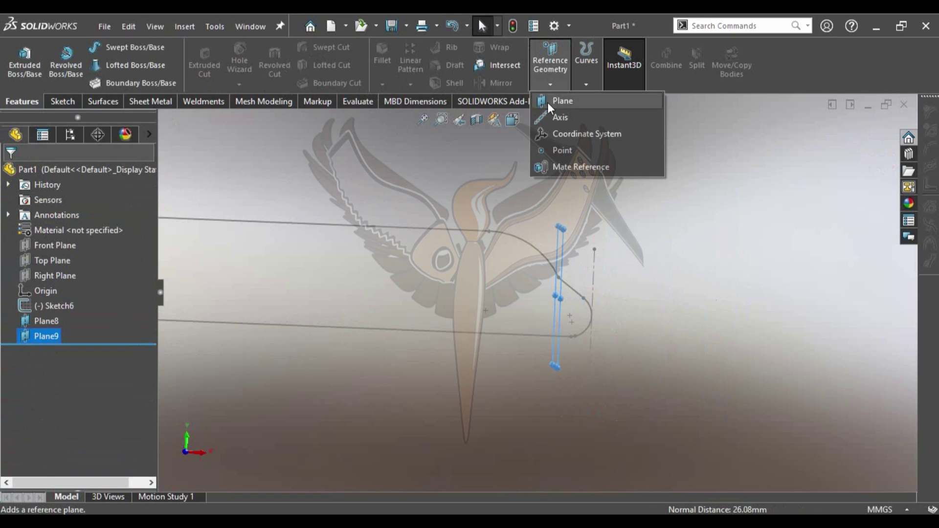
{"action": "left_click", "coordinate": [548, 99]}
{"action": "left_click", "coordinate": [489, 231]}
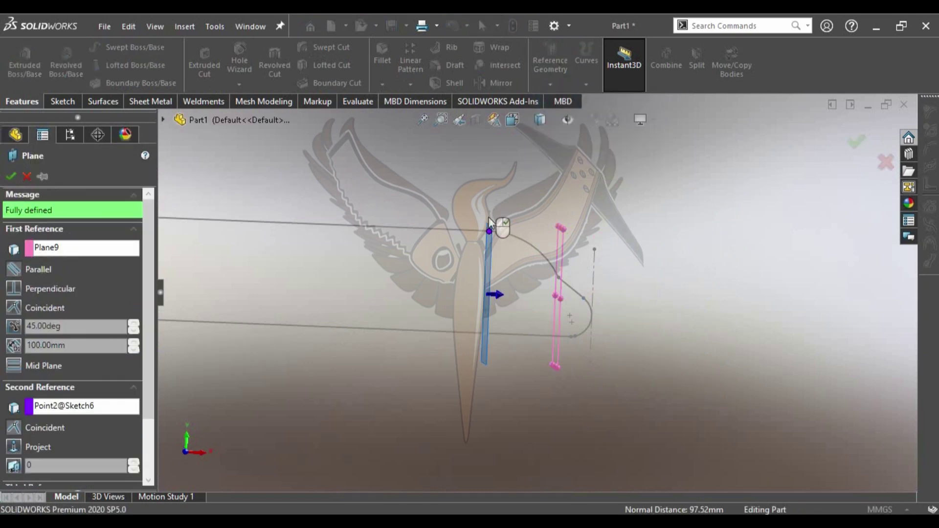
{"action": "left_click", "coordinate": [855, 143]}
{"action": "middle_click_drag", "start_coordinate": [622, 269], "coordinate": [520, 297]}
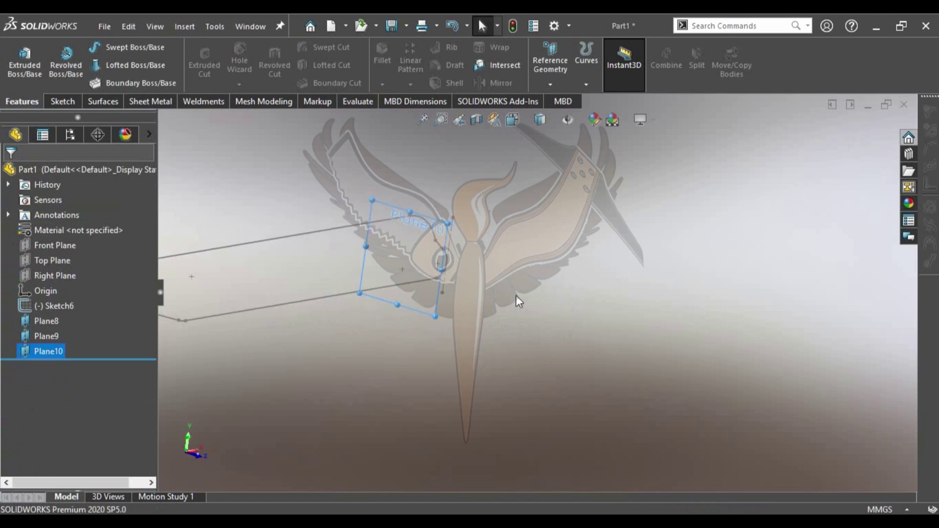
Create six flipped planes offset 100 mm from Plane10 (Plane11–Plane16)
{"action": "left_click", "coordinate": [551, 84]}
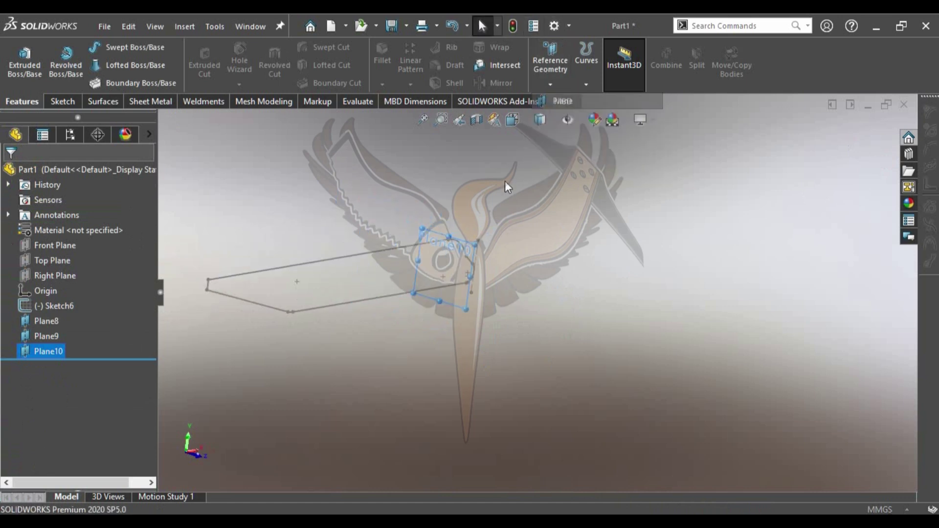
{"action": "middle_click_drag", "start_coordinate": [443, 286], "coordinate": [25, 294]}
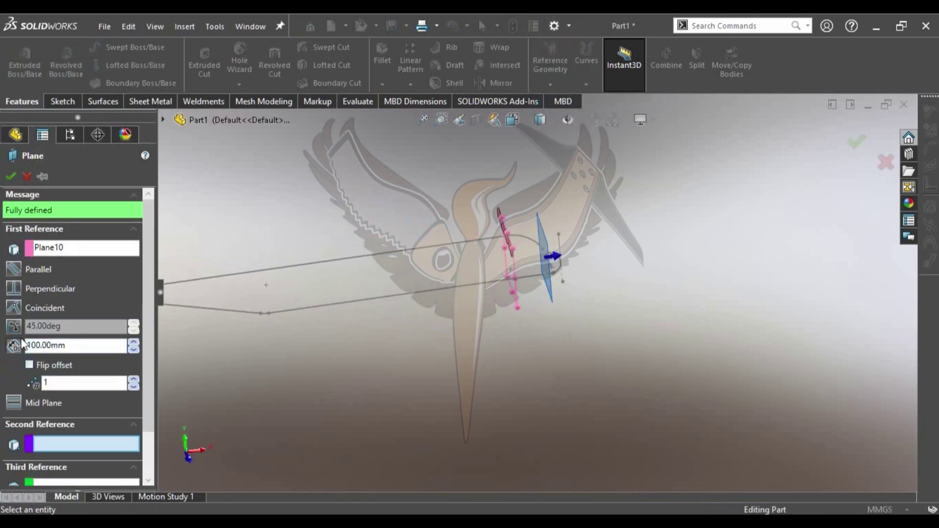
{"action": "left_click", "coordinate": [43, 367]}
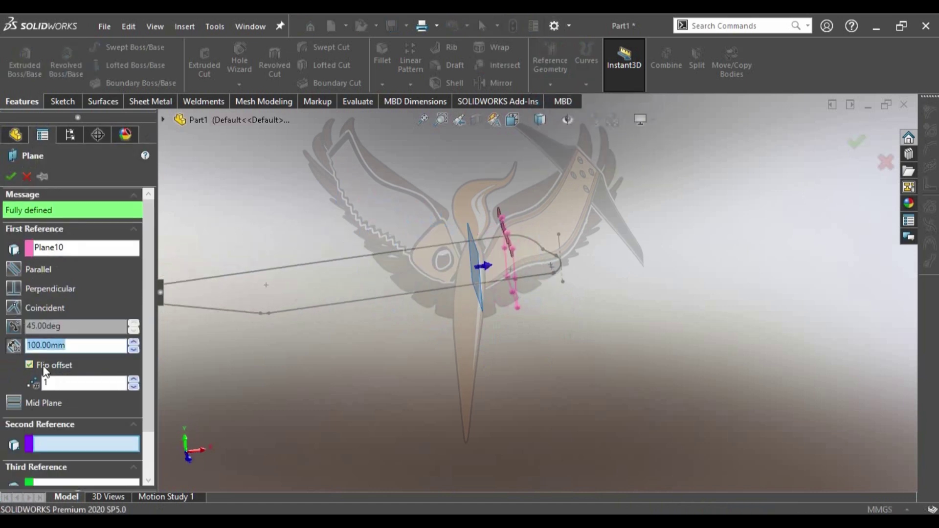
{"action": "left_click", "coordinate": [135, 380]}
{"action": "left_click", "coordinate": [134, 380]}
{"action": "left_click", "coordinate": [134, 380]}
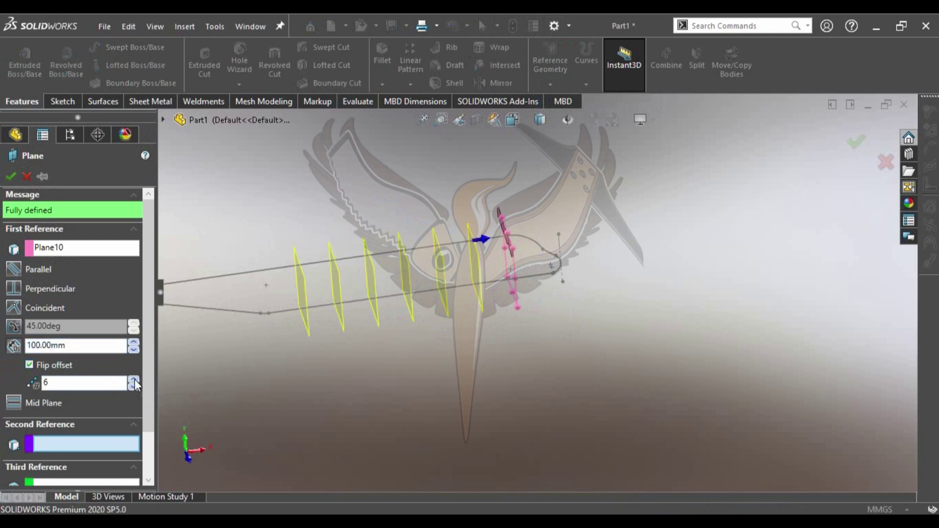
{"action": "left_click", "coordinate": [134, 380]}
{"action": "left_click", "coordinate": [132, 387]}
{"action": "left_click", "coordinate": [859, 139]}
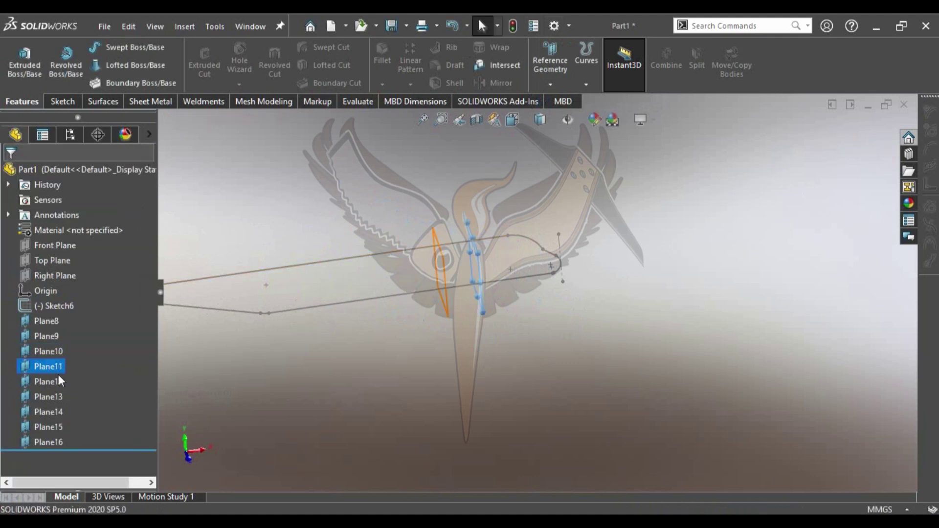
Turn on plane display and add Plane17 from Plane13 through a Sketch6 point
{"action": "left_click", "coordinate": [48, 394]}
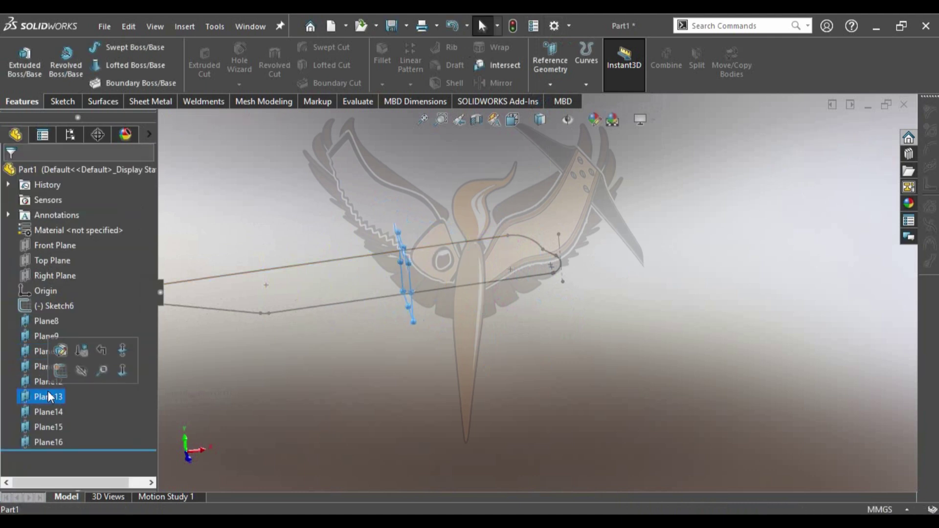
{"action": "left_click", "coordinate": [581, 122]}
{"action": "left_click", "coordinate": [568, 139]}
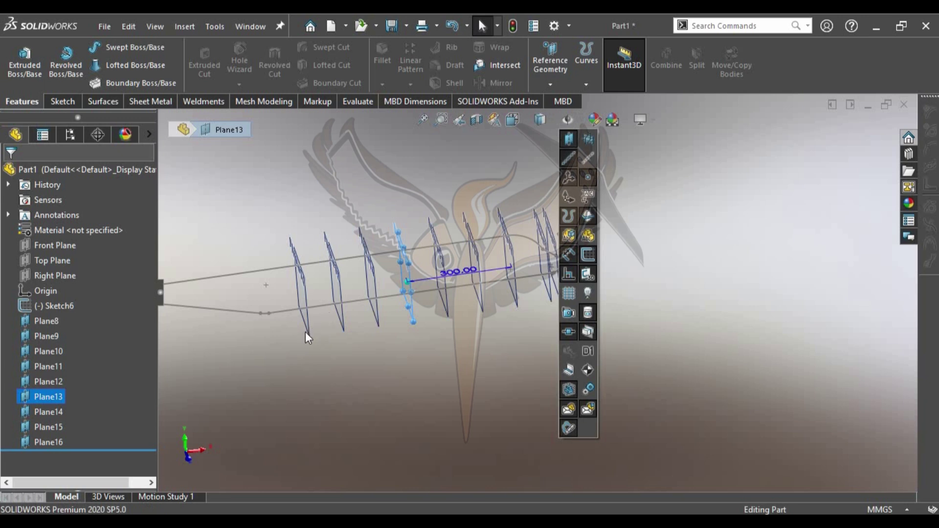
{"action": "scroll", "coordinate": [261, 279], "scroll_direction": "down", "scroll_amount": 5}
{"action": "left_click", "coordinate": [552, 55]}
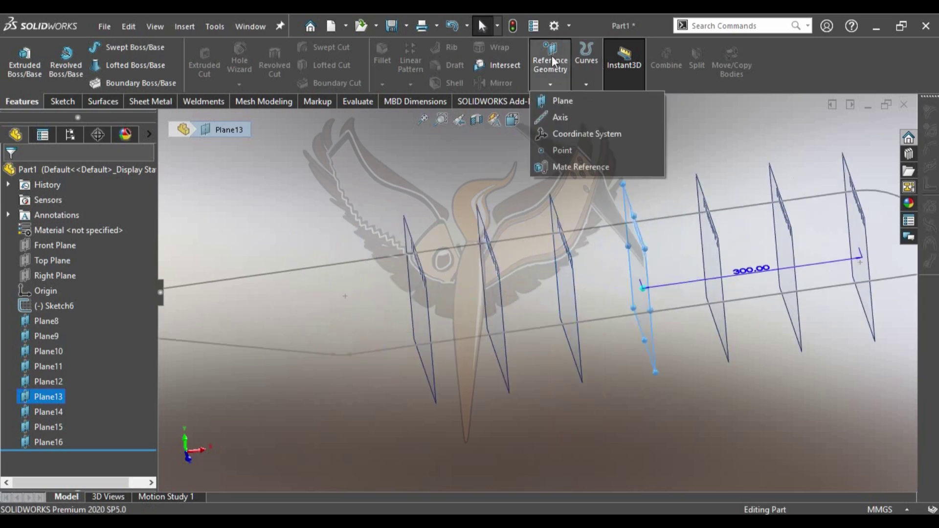
{"action": "left_click", "coordinate": [558, 100]}
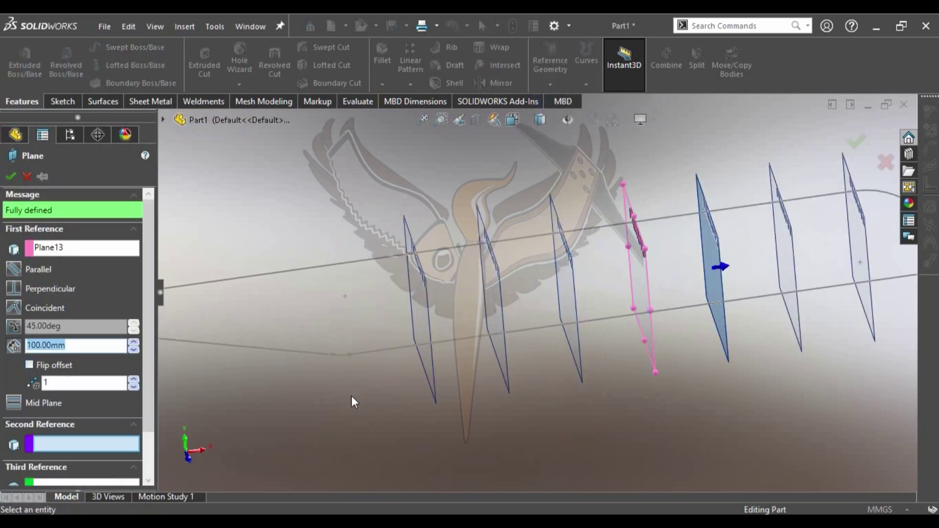
{"action": "left_click", "coordinate": [350, 356]}
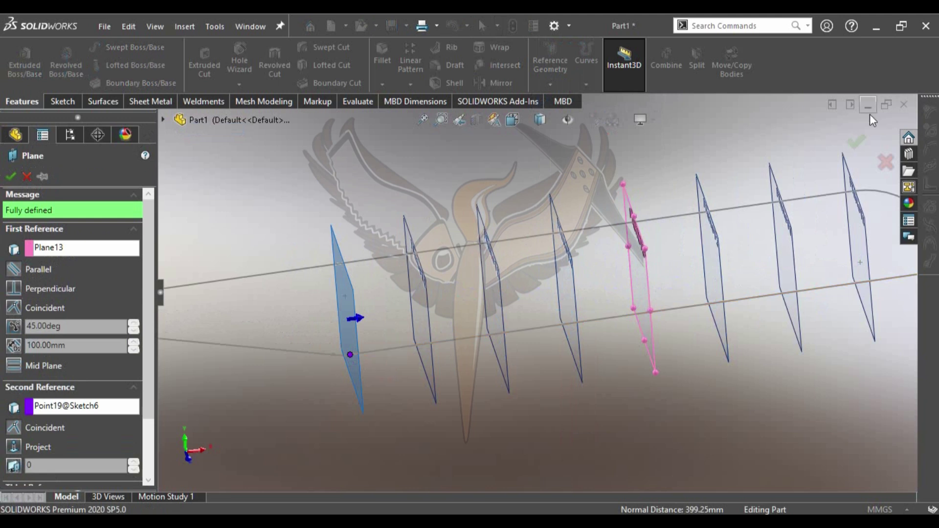
{"action": "left_click", "coordinate": [856, 141]}
Add Plane18 and Plane19 through Sketch6 points, the last at the sketch's end point
{"action": "left_click", "coordinate": [546, 58]}
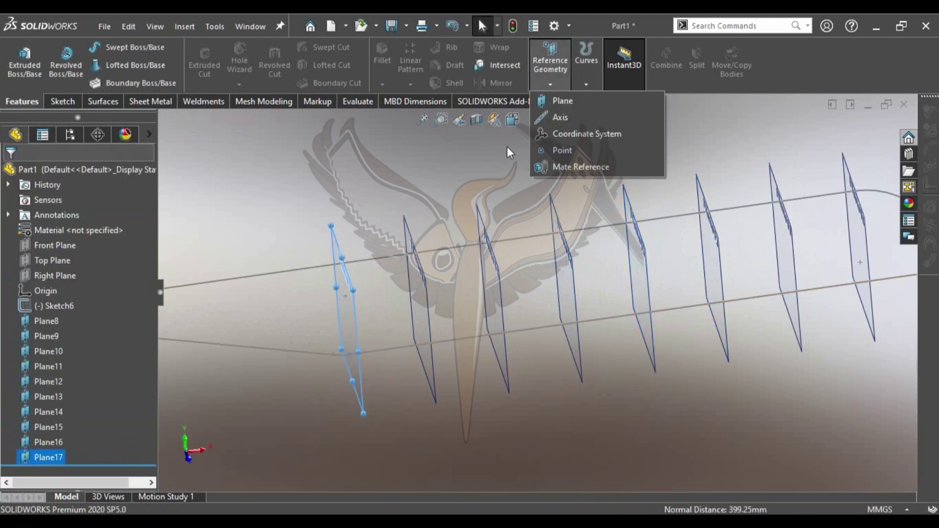
{"action": "left_click", "coordinate": [548, 100]}
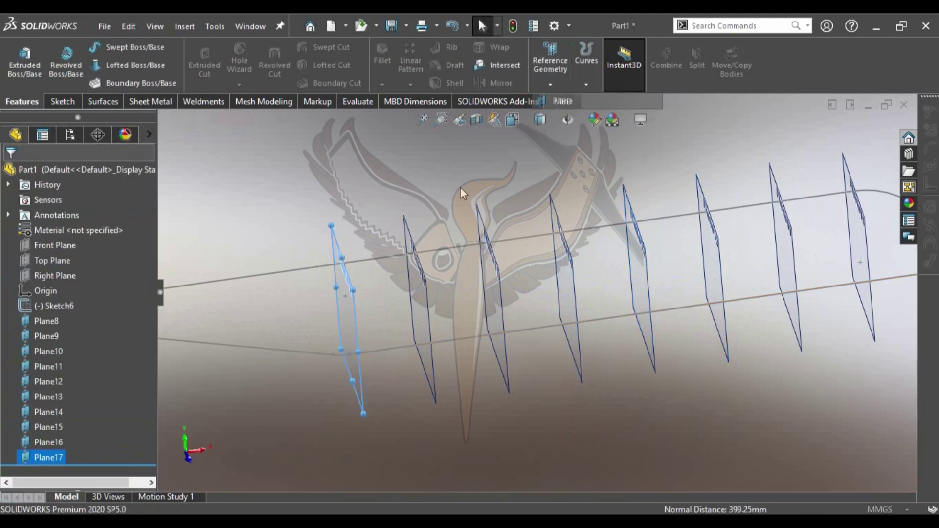
{"action": "left_click", "coordinate": [333, 355]}
{"action": "left_click", "coordinate": [857, 143]}
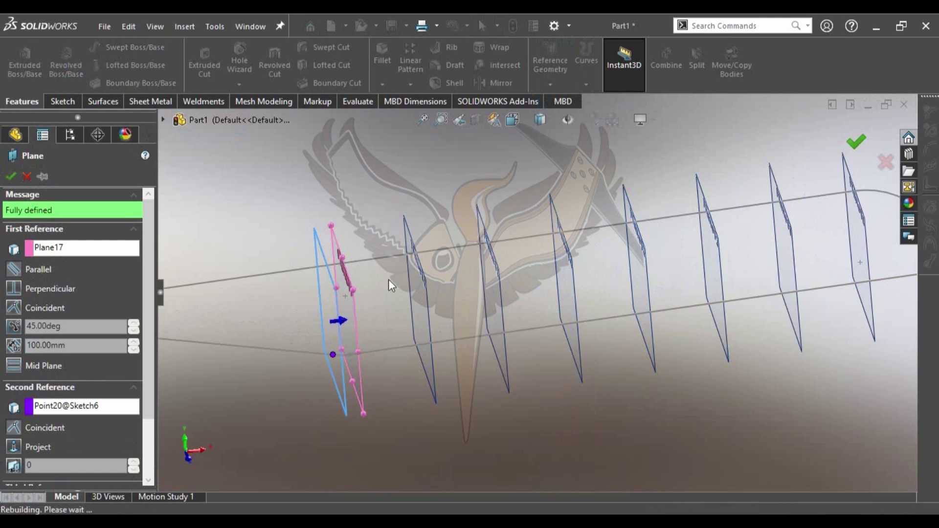
{"action": "middle_click_drag", "start_coordinate": [413, 301], "coordinate": [374, 315]}
{"action": "left_click", "coordinate": [548, 48]}
{"action": "left_click", "coordinate": [565, 98]}
{"action": "left_click", "coordinate": [352, 300]}
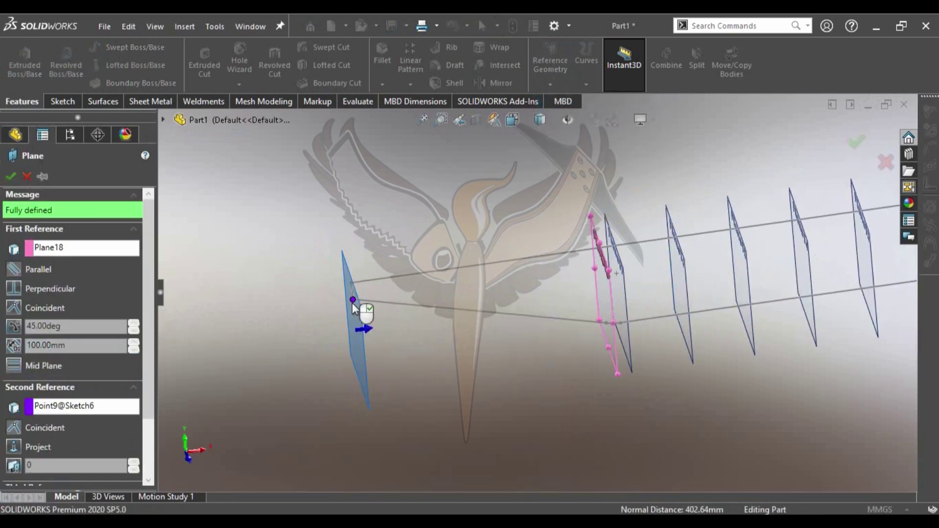
{"action": "left_click", "coordinate": [857, 143]}
{"action": "mouse_move", "coordinate": [651, 227]}
{"action": "middle_mouse_down"}
{"action": "mouse_move", "coordinate": [566, 226]}
{"action": "mouse_move", "coordinate": [596, 259]}
{"action": "mouse_move", "coordinate": [666, 297]}
{"action": "mouse_move", "coordinate": [532, 409]}
{"action": "mouse_move", "coordinate": [545, 429]}
{"action": "middle_mouse_up"}
{"action": "scroll", "coordinate": [624, 406], "scroll_direction": "down", "scroll_amount": 2}
{"action": "scroll", "coordinate": [503, 359], "scroll_direction": "down", "scroll_amount": 3}
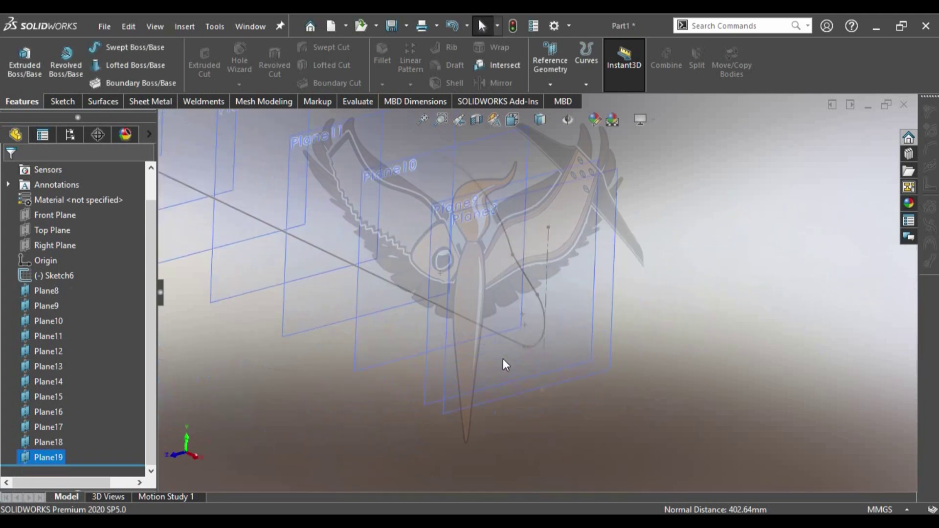
{"action": "scroll", "coordinate": [585, 377], "scroll_direction": "down", "scroll_amount": 2}
Start a sketch on Plane8 and draw a 3-point arc across the blade
{"action": "left_click", "coordinate": [609, 368]}
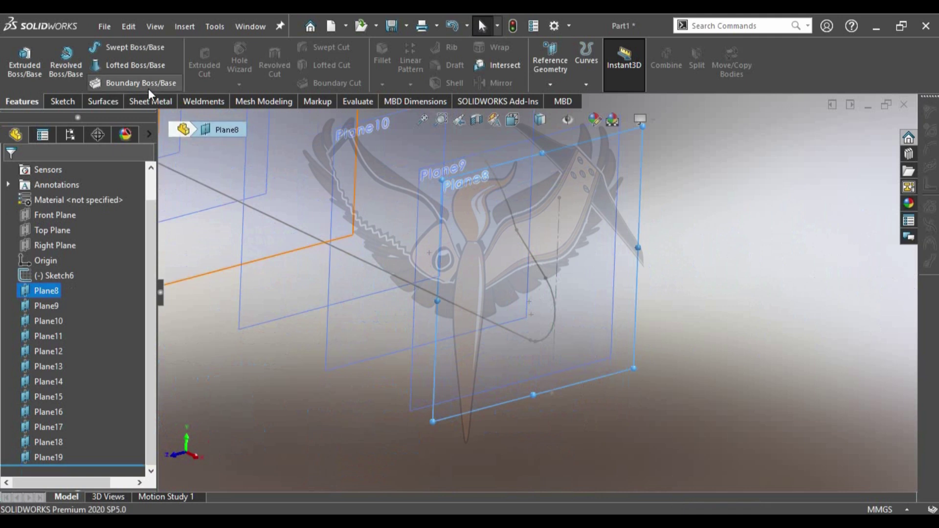
{"action": "left_click", "coordinate": [61, 101]}
{"action": "left_click", "coordinate": [19, 56]}
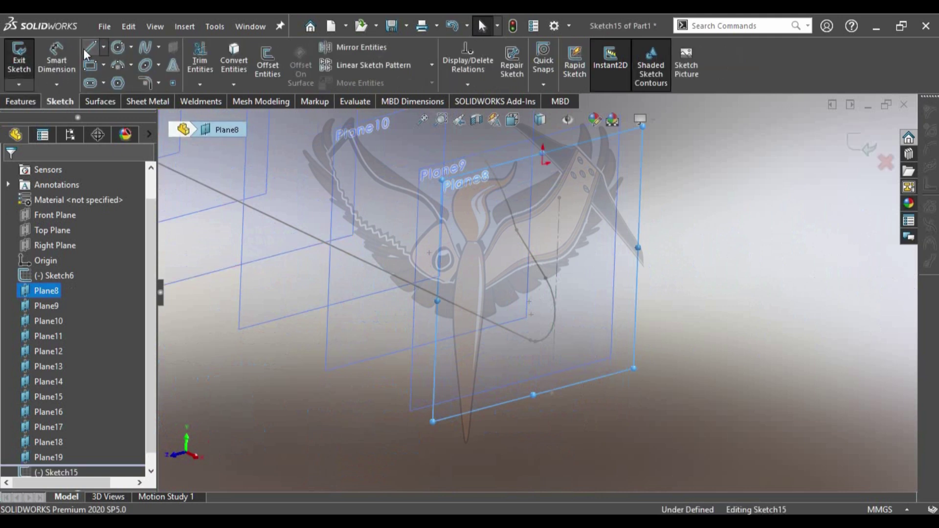
{"action": "left_click", "coordinate": [118, 66]}
{"action": "left_click", "coordinate": [546, 278]}
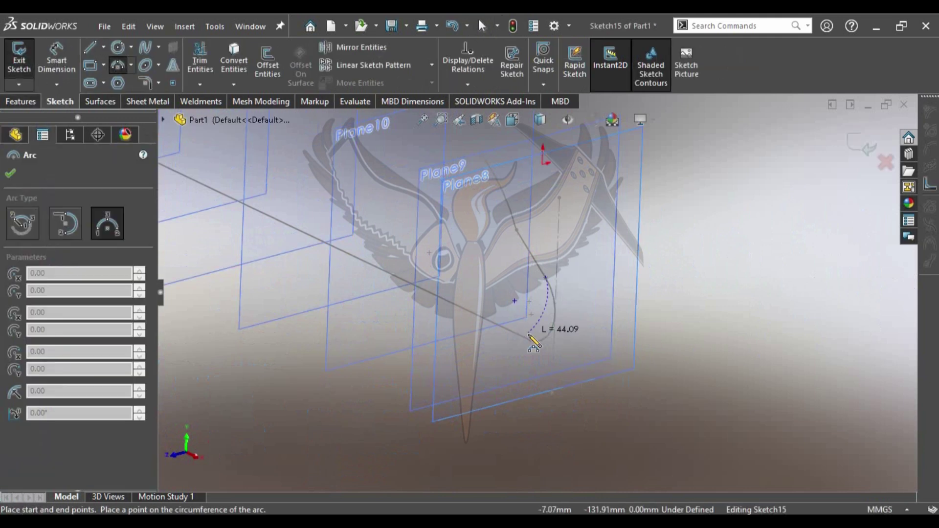
{"action": "left_click", "coordinate": [535, 343]}
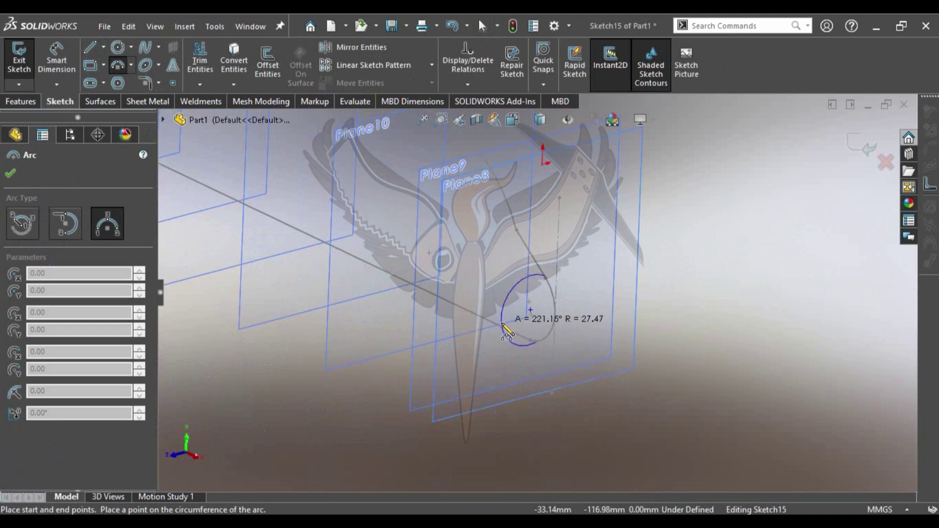
{"action": "left_click", "coordinate": [504, 327]}
{"action": "mouse_move", "coordinate": [503, 327]}
{"action": "middle_mouse_down"}
{"action": "mouse_move", "coordinate": [561, 277]}
{"action": "mouse_move", "coordinate": [620, 401]}
{"action": "middle_mouse_up"}
{"action": "key", "text": "Escape"}
Pierce the arc's endpoints onto Sketch6's outline arc and straight line
{"action": "left_click", "coordinate": [602, 449]}
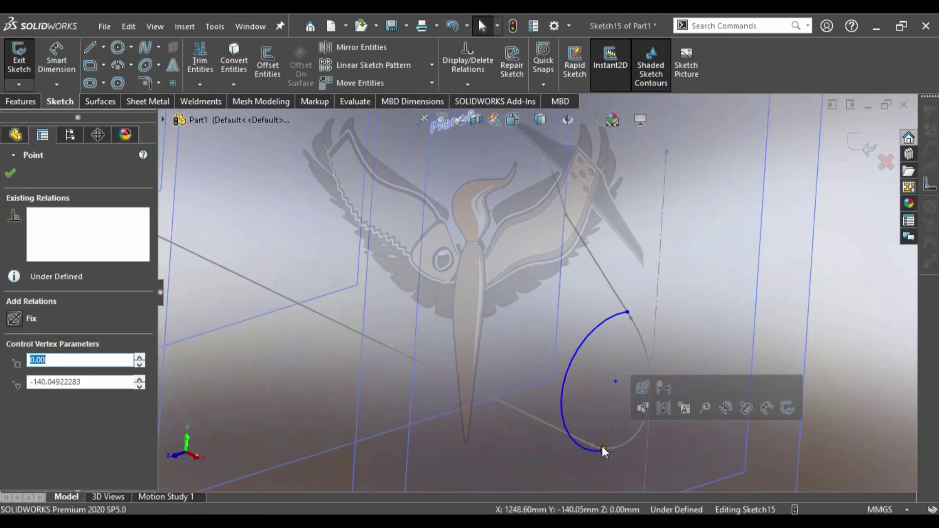
{"action": "middle_click_drag", "start_coordinate": [603, 449], "coordinate": [663, 448]}
{"action": "key", "text": "Escape"}
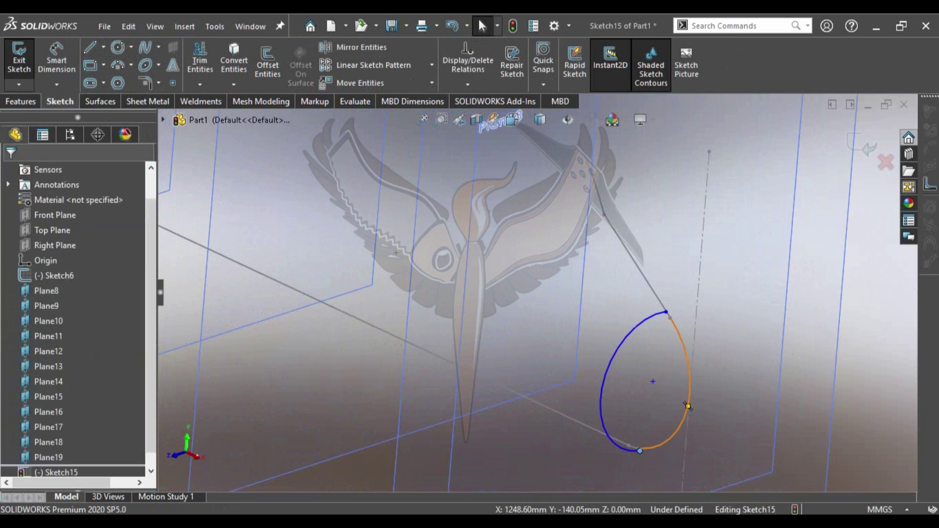
{"action": "left_click", "coordinate": [687, 406]}
{"action": "left_click", "coordinate": [640, 449], "text": "ctrl"}
{"action": "left_click", "coordinate": [14, 429]}
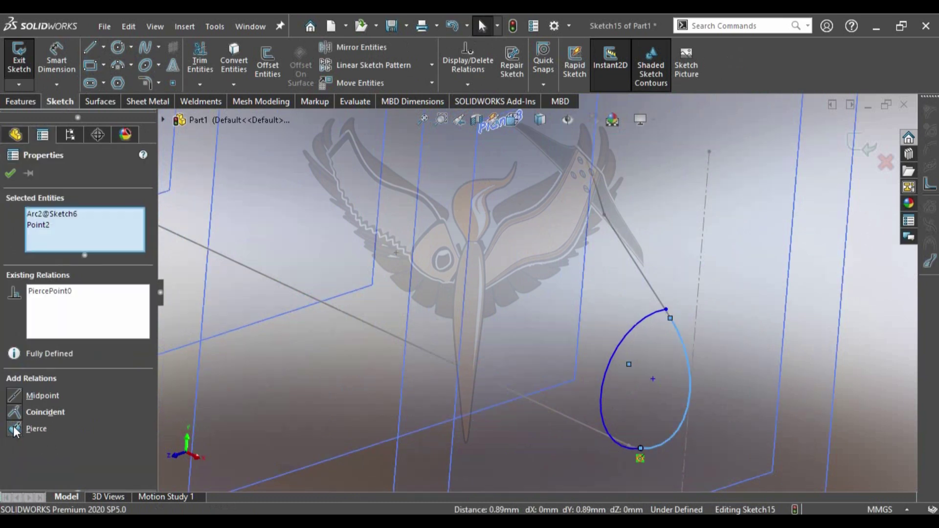
{"action": "key", "text": "Escape"}
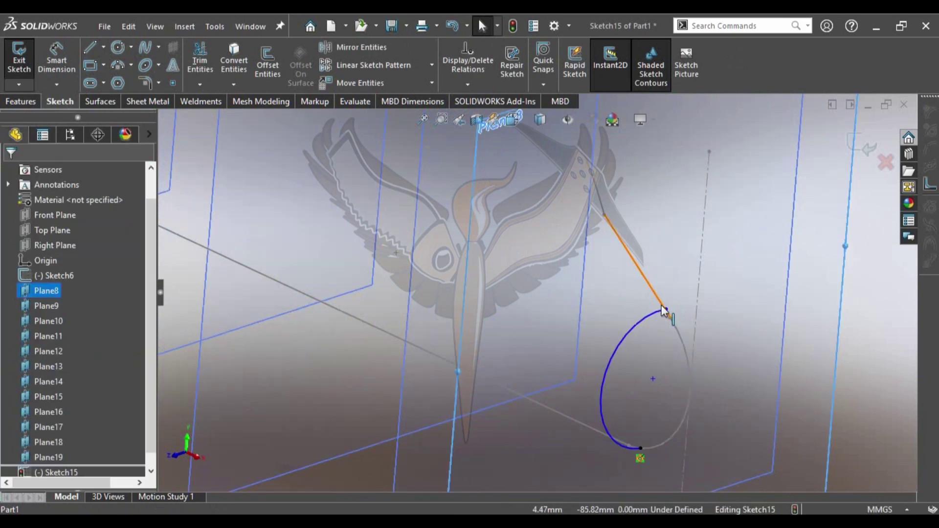
{"action": "left_click", "coordinate": [669, 322]}
{"action": "left_click", "coordinate": [669, 319], "text": "ctrl"}
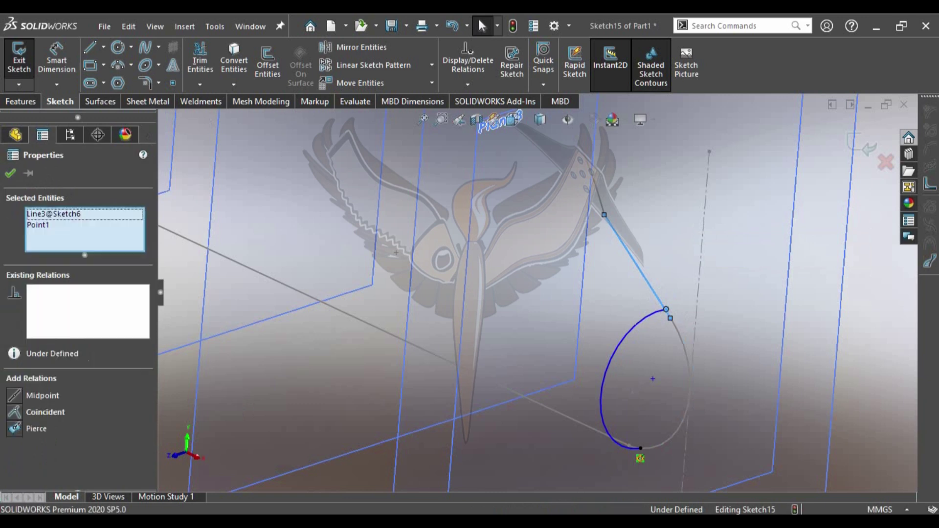
{"action": "left_click", "coordinate": [37, 433]}
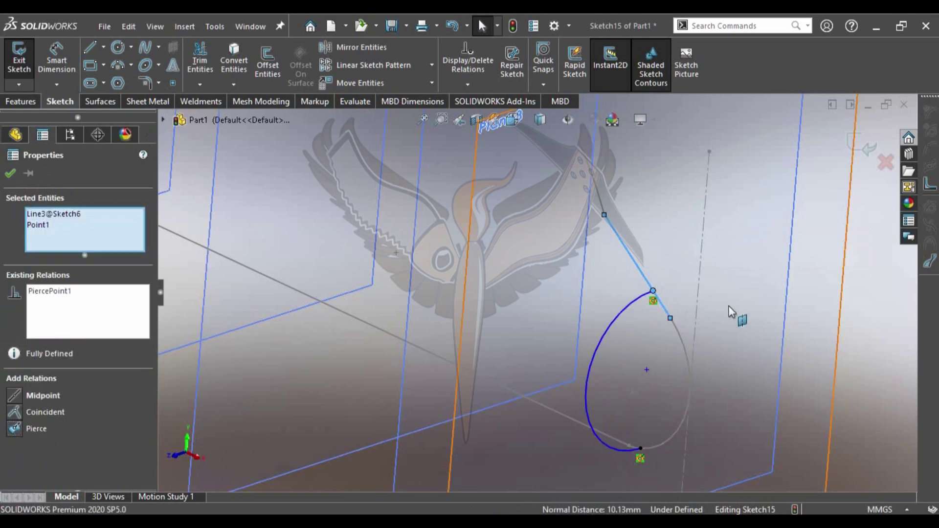
Make the arc's top endpoint vertical with its centre, exit Sketch15, and select Plane8
{"action": "left_click", "coordinate": [653, 290]}
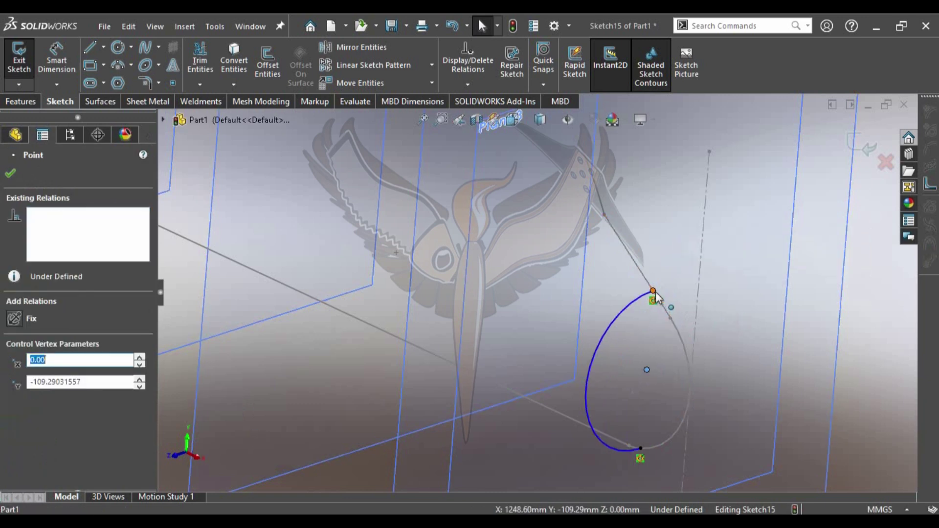
{"action": "left_click", "coordinate": [647, 370], "text": "ctrl"}
{"action": "left_click", "coordinate": [14, 412]}
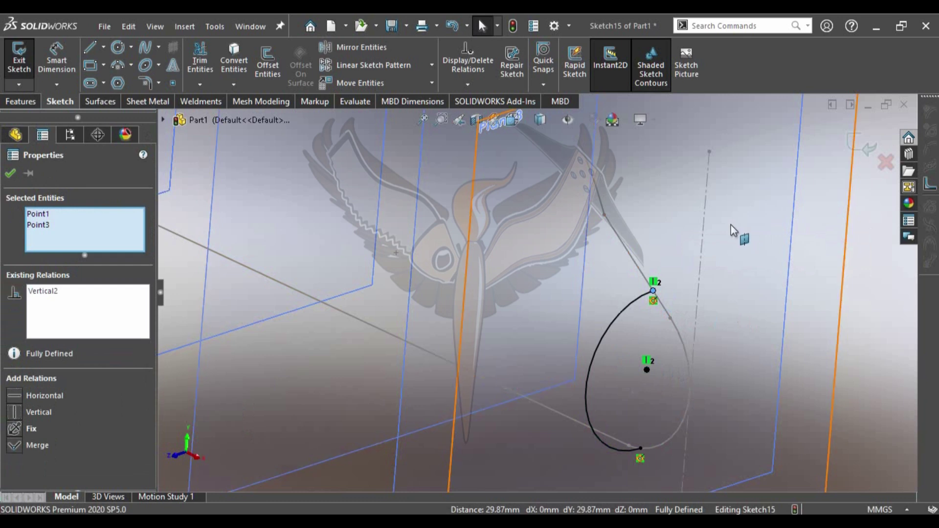
{"action": "left_click", "coordinate": [856, 154]}
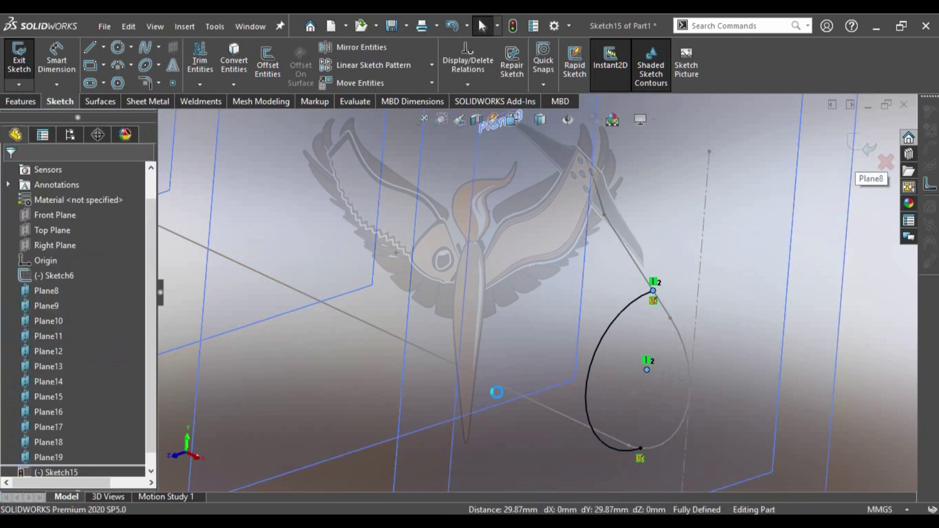
{"action": "middle_click_drag", "start_coordinate": [508, 331], "coordinate": [547, 330]}
{"action": "scroll", "coordinate": [649, 269], "scroll_direction": "down", "scroll_amount": 3}
{"action": "left_click", "coordinate": [677, 273]}
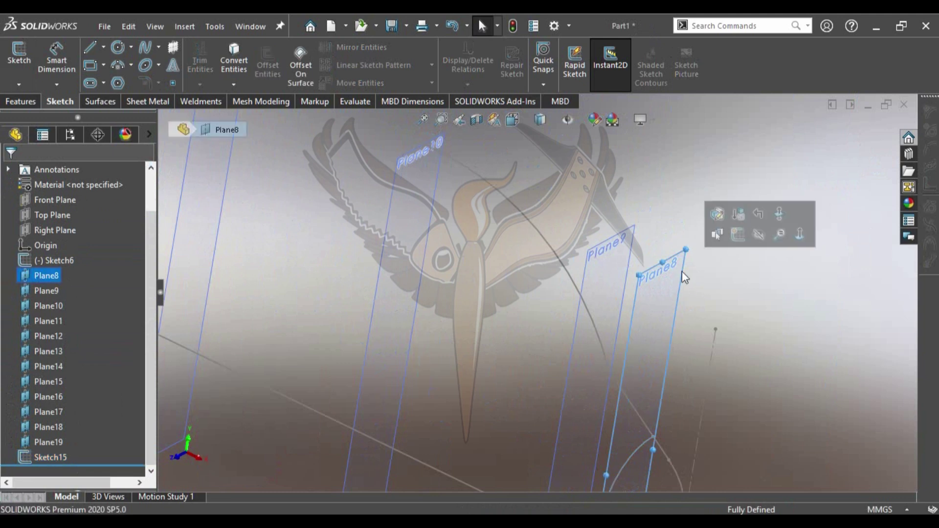
Hide Plane8 and draw a 3-point arc in a new sketch on Plane9
{"action": "left_click", "coordinate": [755, 233]}
{"action": "left_click", "coordinate": [601, 266]}
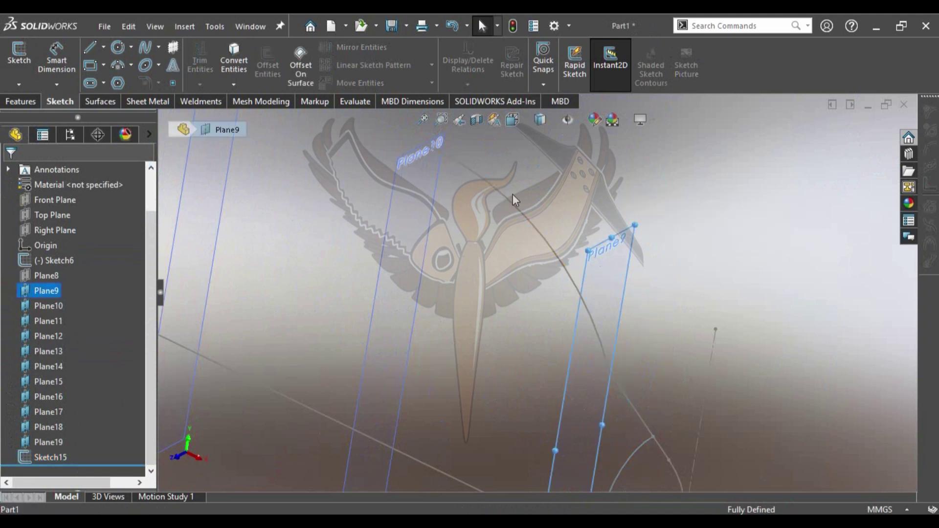
{"action": "left_click", "coordinate": [23, 60]}
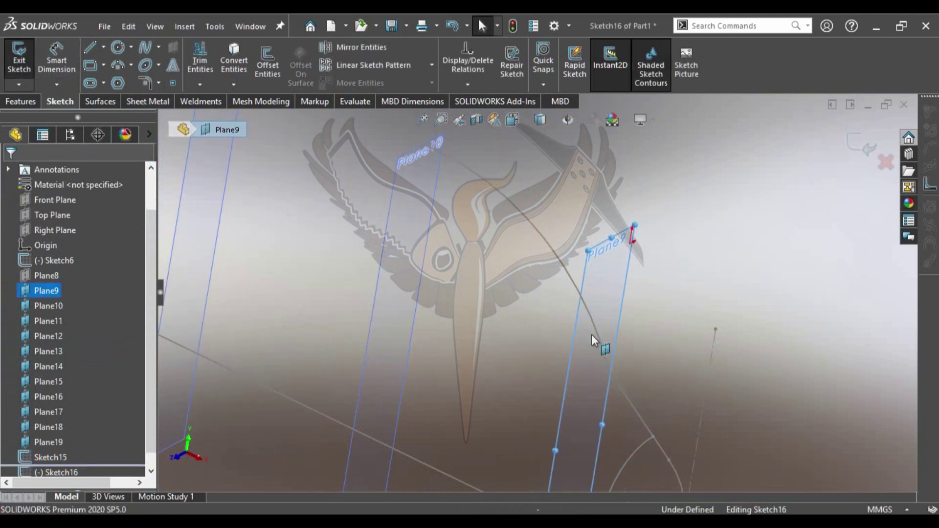
{"action": "left_click", "coordinate": [115, 66]}
{"action": "left_click", "coordinate": [570, 332]}
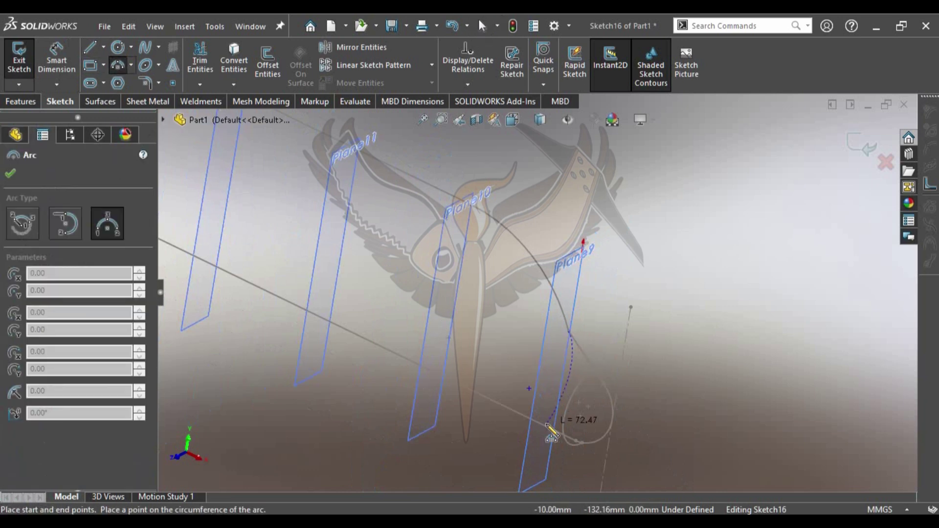
{"action": "left_click", "coordinate": [545, 429]}
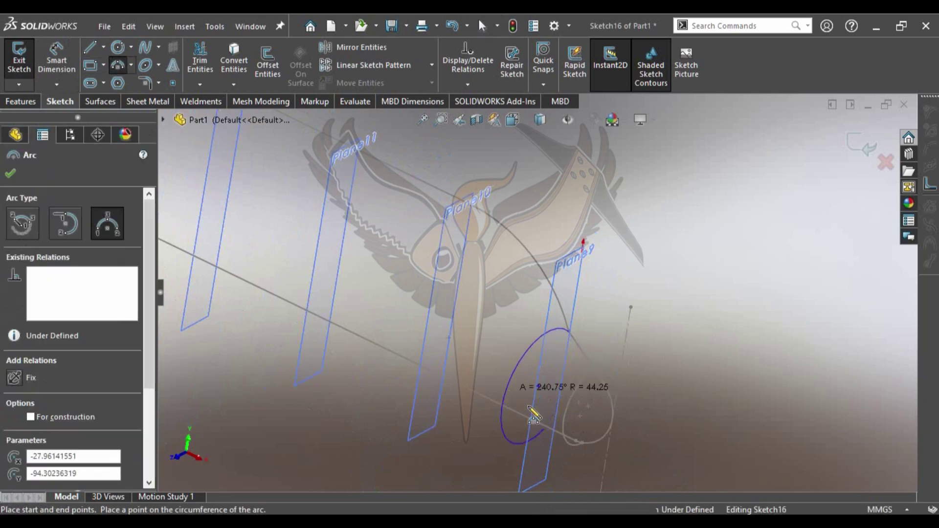
{"action": "left_click", "coordinate": [531, 411]}
{"action": "key", "text": "Escape"}
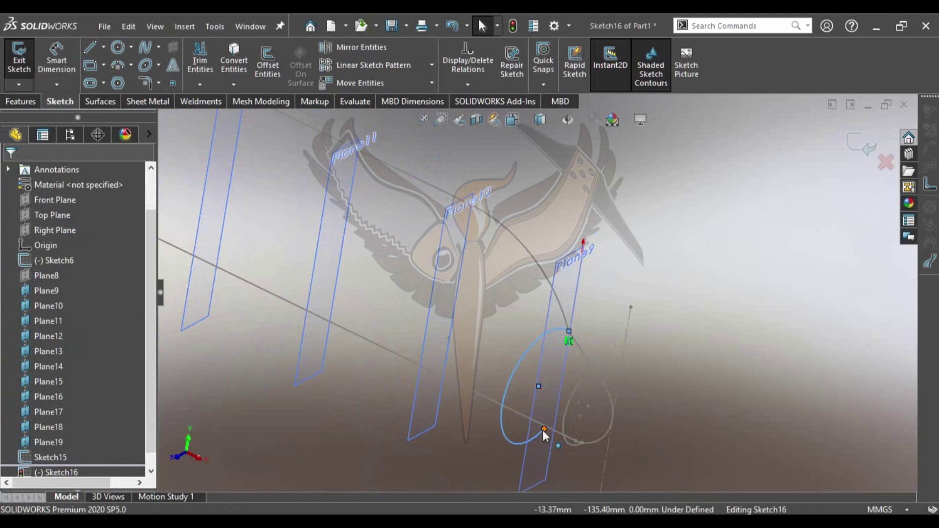
Pierce the arc's lower end onto the Sketch6 line, align it vertically with the centre, and exit
{"action": "left_click", "coordinate": [544, 430]}
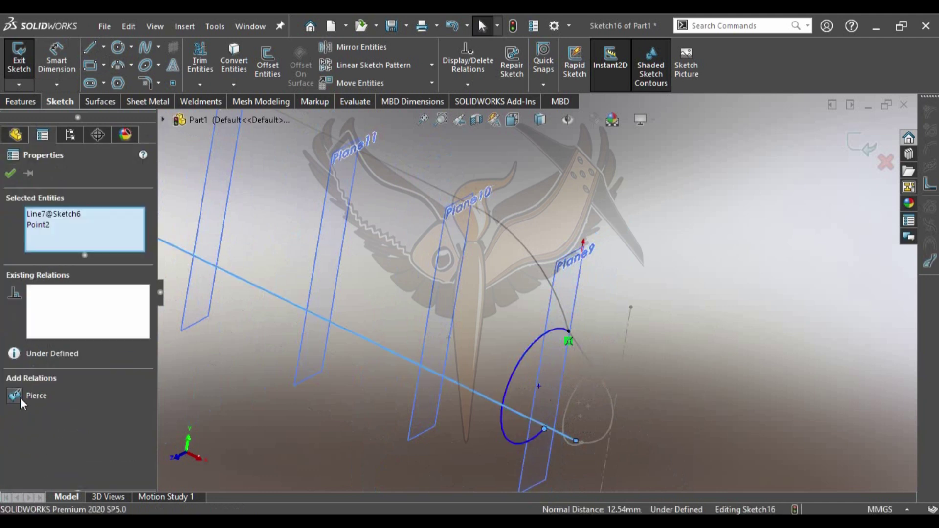
{"action": "left_click", "coordinate": [15, 396]}
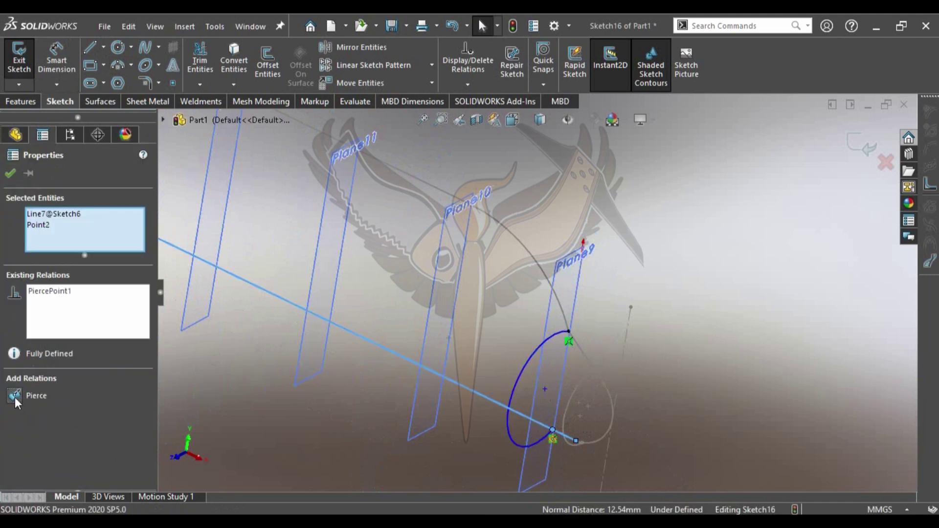
{"action": "left_click", "coordinate": [543, 389]}
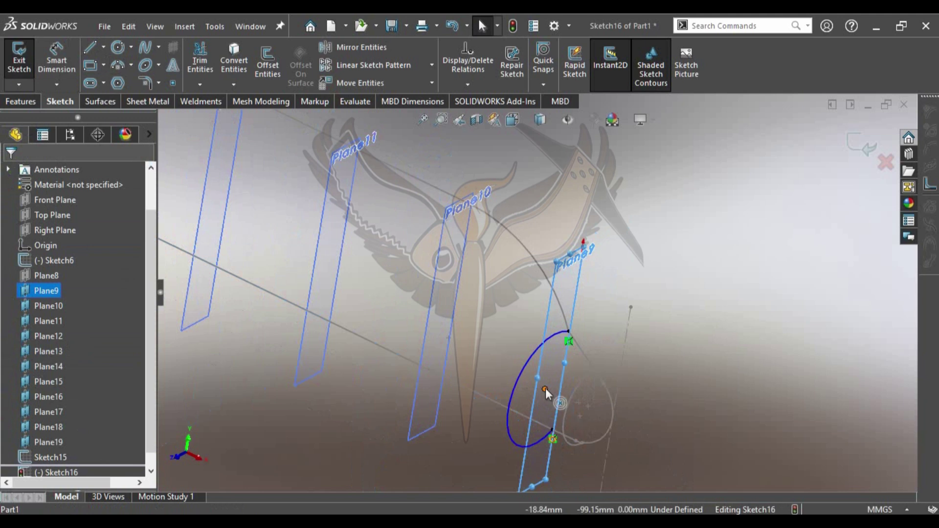
{"action": "left_click", "coordinate": [545, 389]}
{"action": "left_click", "coordinate": [553, 429], "text": "ctrl"}
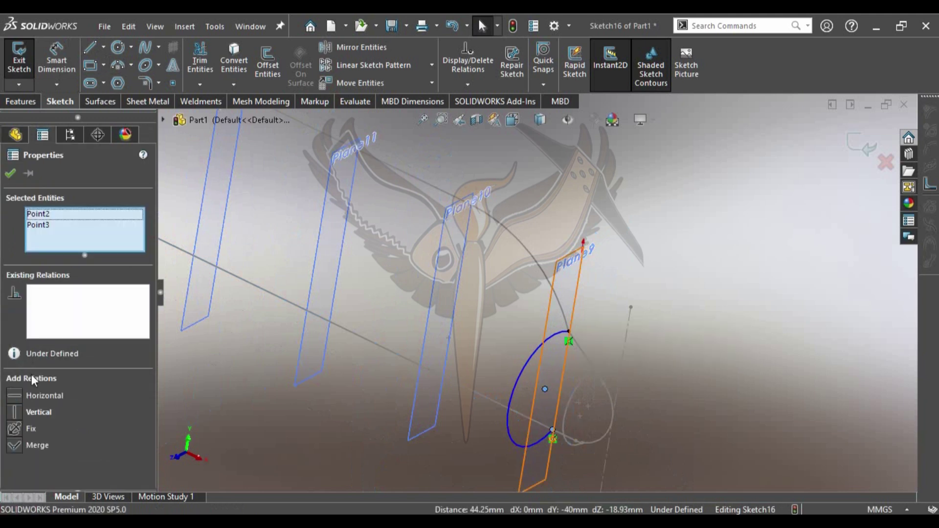
{"action": "left_click", "coordinate": [14, 412]}
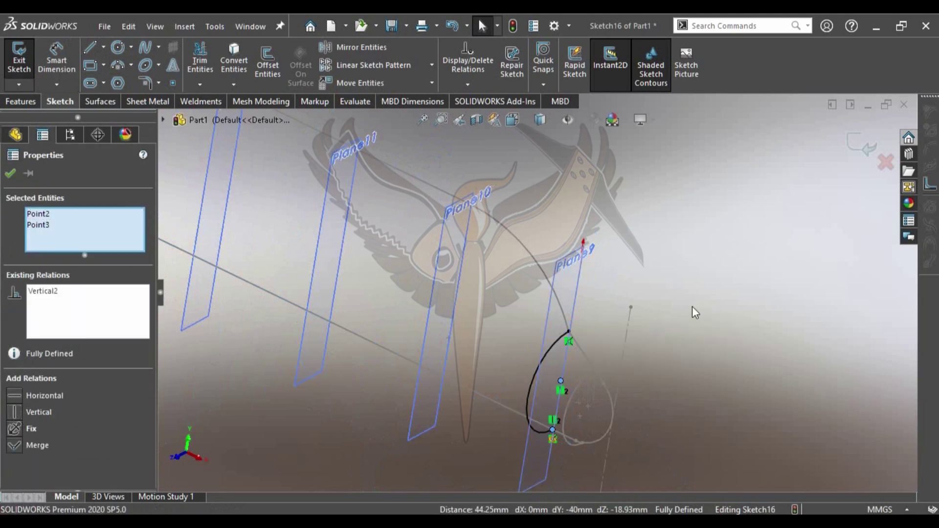
{"action": "left_click", "coordinate": [861, 144]}
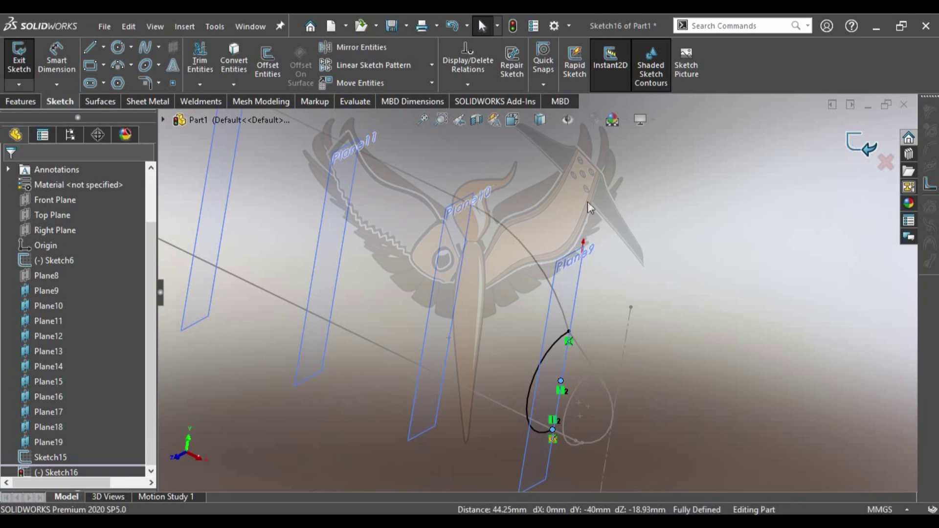
{"action": "left_click", "coordinate": [861, 144]}
{"action": "left_click", "coordinate": [433, 293]}
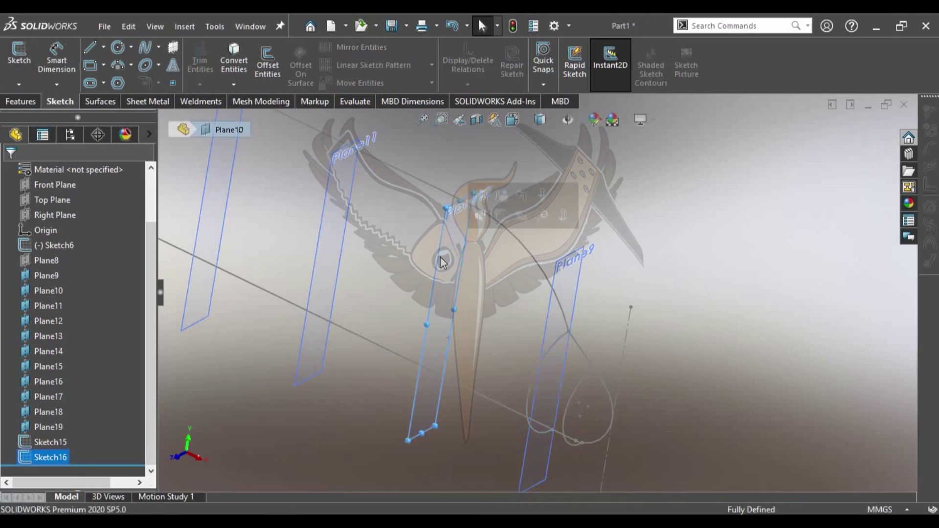
Draw a 3-point arc in a new sketch on Plane10
{"action": "left_click", "coordinate": [22, 55]}
{"action": "left_click", "coordinate": [116, 67]}
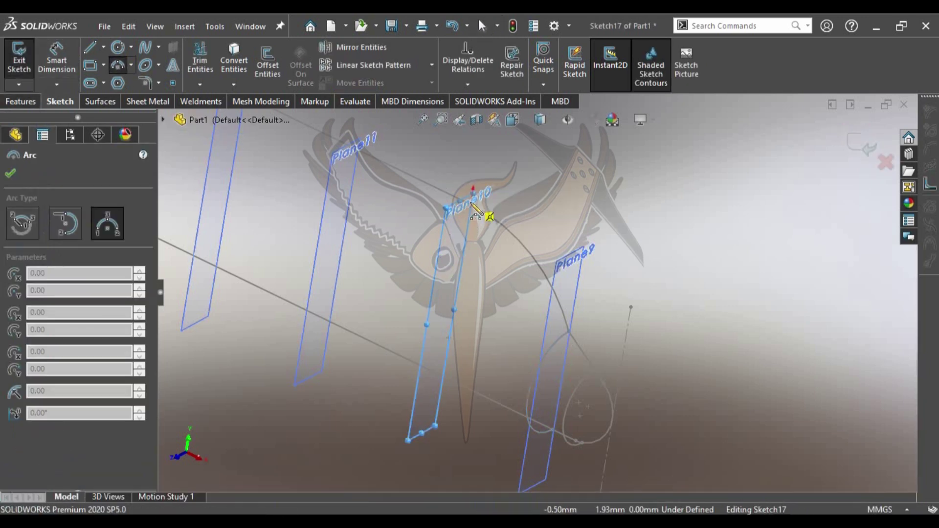
{"action": "left_click_drag", "start_coordinate": [480, 223], "coordinate": [486, 422]}
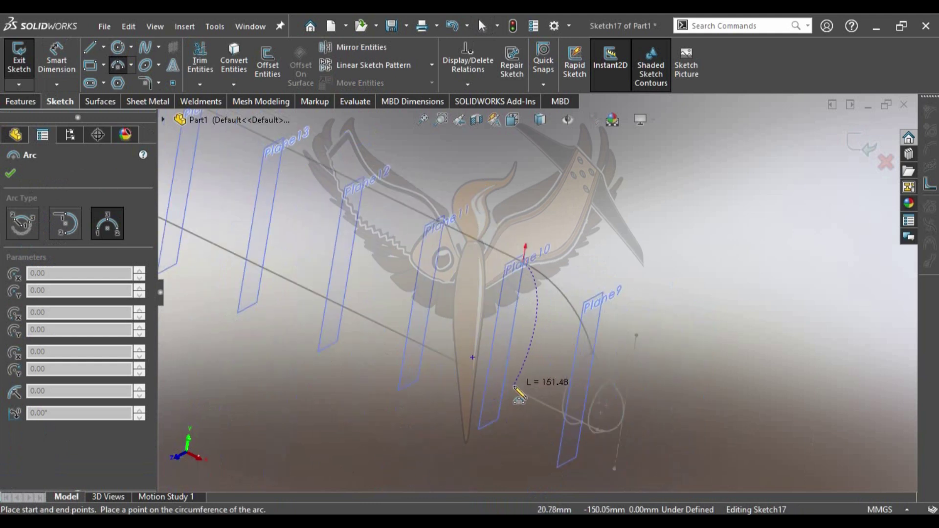
{"action": "left_click_drag", "start_coordinate": [491, 430], "coordinate": [492, 369]}
{"action": "left_click", "coordinate": [492, 382]}
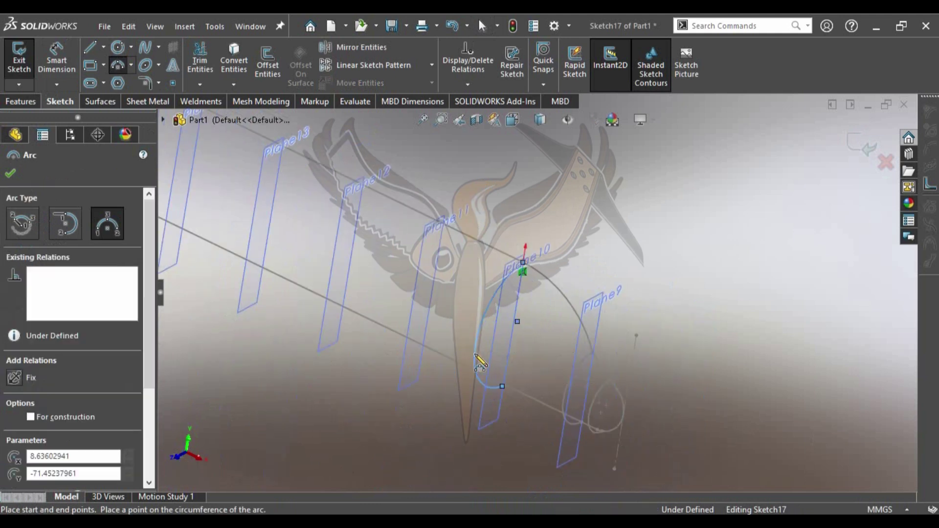
{"action": "key", "text": "Escape"}
{"action": "scroll", "coordinate": [536, 275], "scroll_direction": "down", "scroll_amount": 3}
{"action": "scroll", "coordinate": [537, 275], "scroll_direction": "down", "scroll_amount": 2}
{"action": "key", "text": "Escape"}
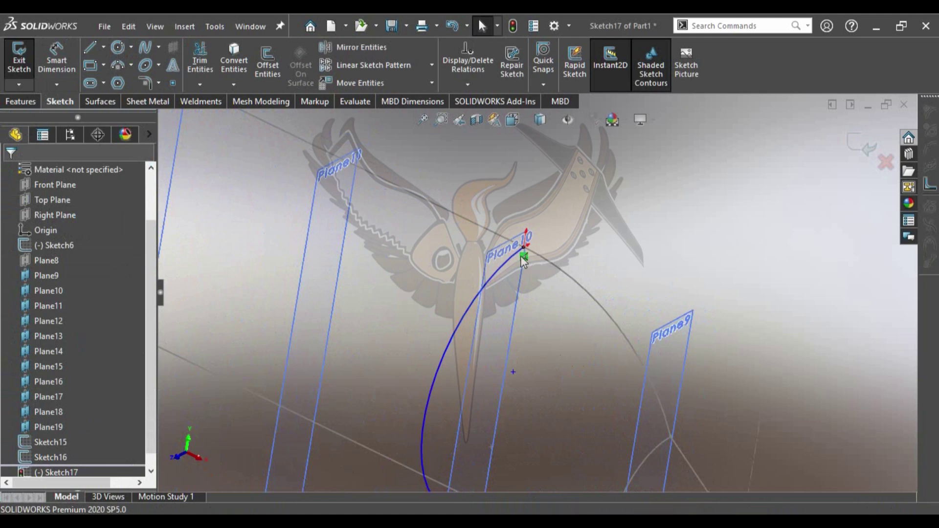
{"action": "left_click", "coordinate": [523, 247]}
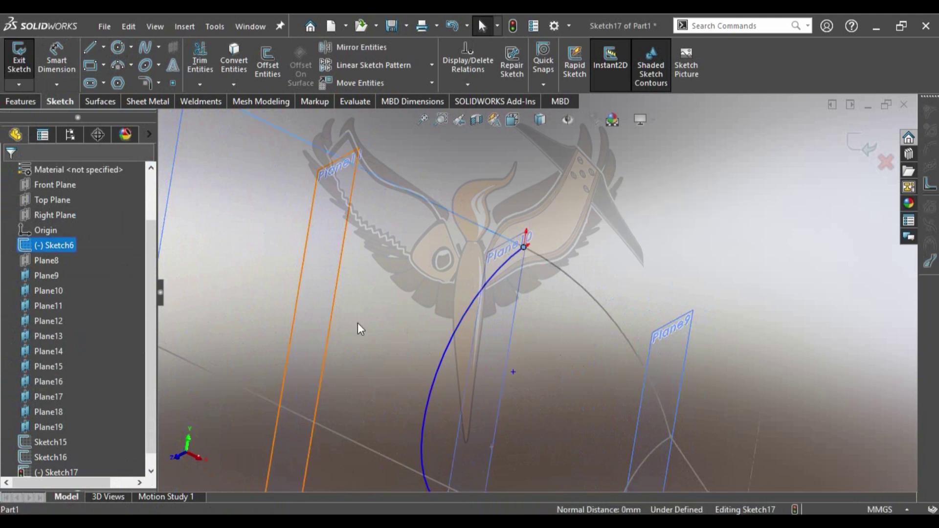
{"action": "left_click_drag", "start_coordinate": [524, 248], "coordinate": [524, 247]}
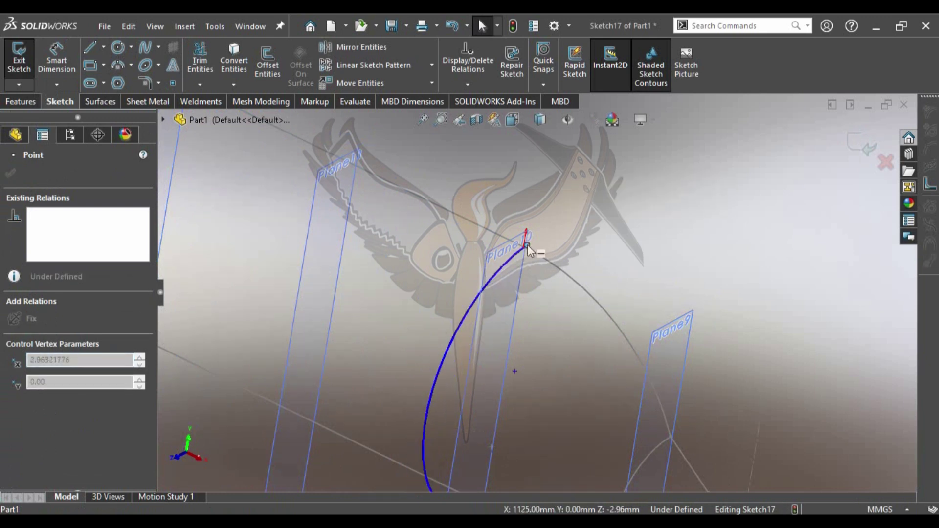
{"action": "scroll", "coordinate": [537, 219], "scroll_direction": "up", "scroll_amount": 3}
Pierce the arc's bottom end onto Line7, make it vertical with the centre, and exit
{"action": "left_click", "coordinate": [510, 395]}
{"action": "left_click", "coordinate": [458, 368], "text": "ctrl"}
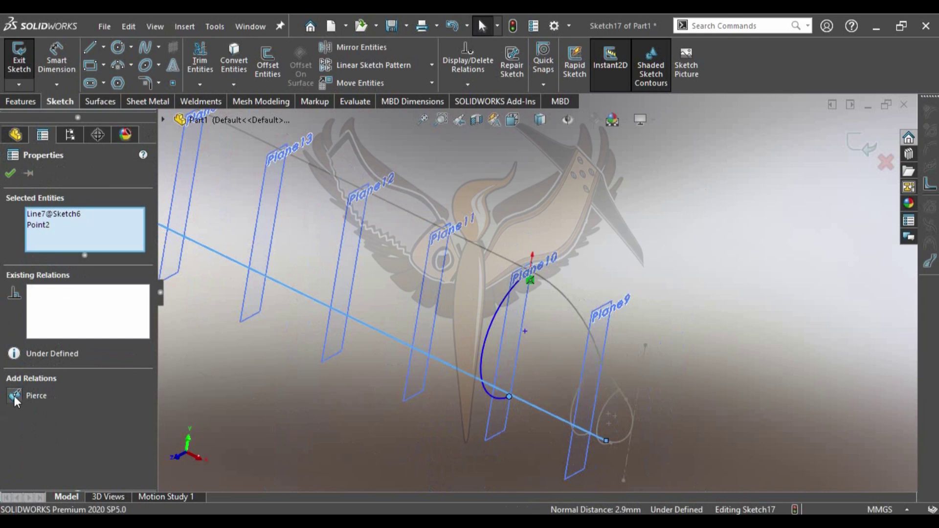
{"action": "left_click", "coordinate": [15, 396]}
{"action": "left_click", "coordinate": [510, 395]}
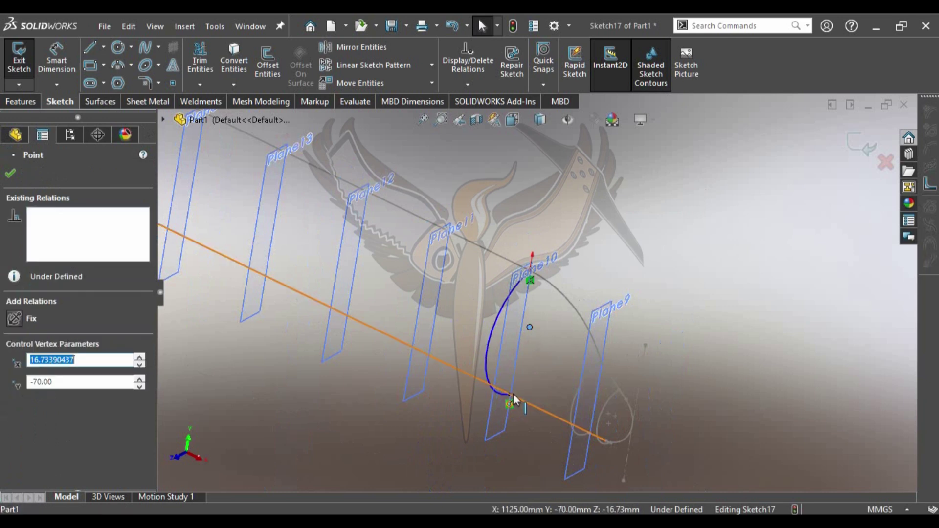
{"action": "left_click", "coordinate": [529, 327], "text": "ctrl"}
{"action": "left_click", "coordinate": [14, 412]}
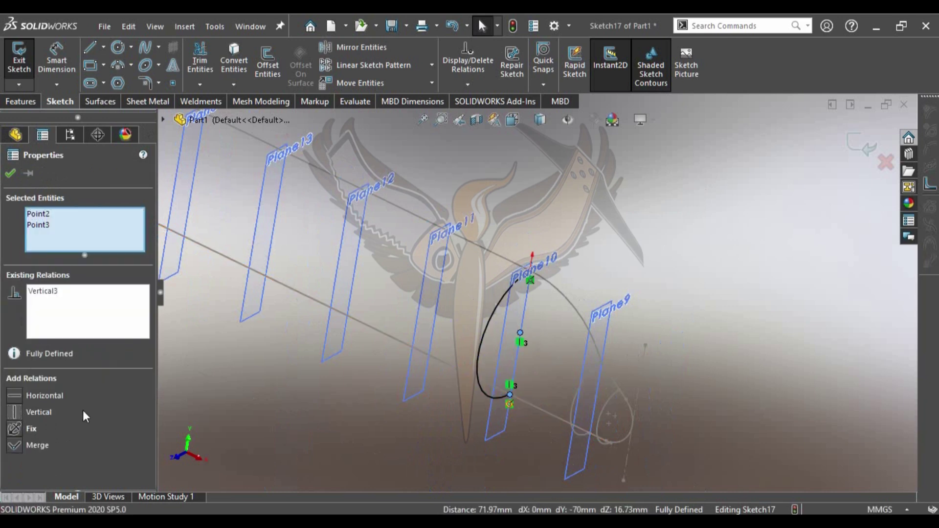
{"action": "left_click", "coordinate": [866, 181]}
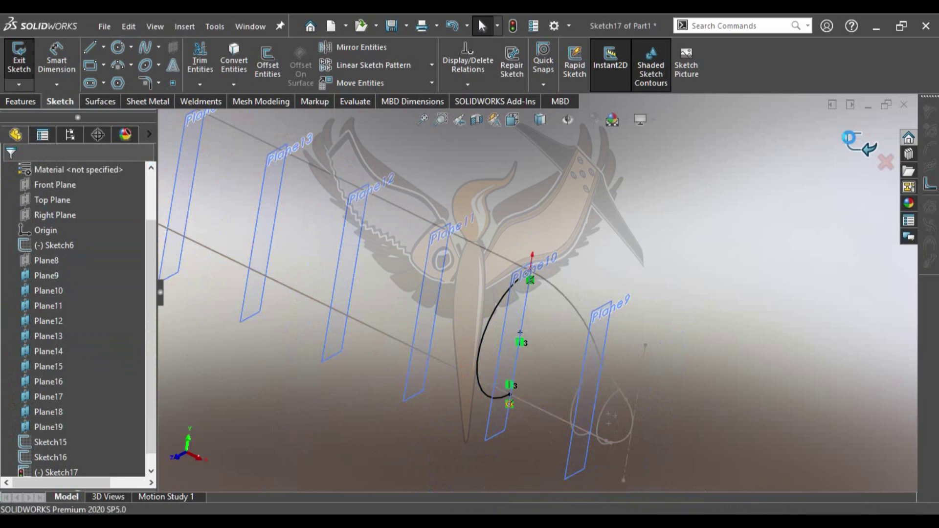
{"action": "left_click", "coordinate": [856, 141]}
Convert the Plane10 arc into a new sketch on Plane11 as Sketch18
{"action": "left_click", "coordinate": [431, 266]}
{"action": "left_click", "coordinate": [18, 58]}
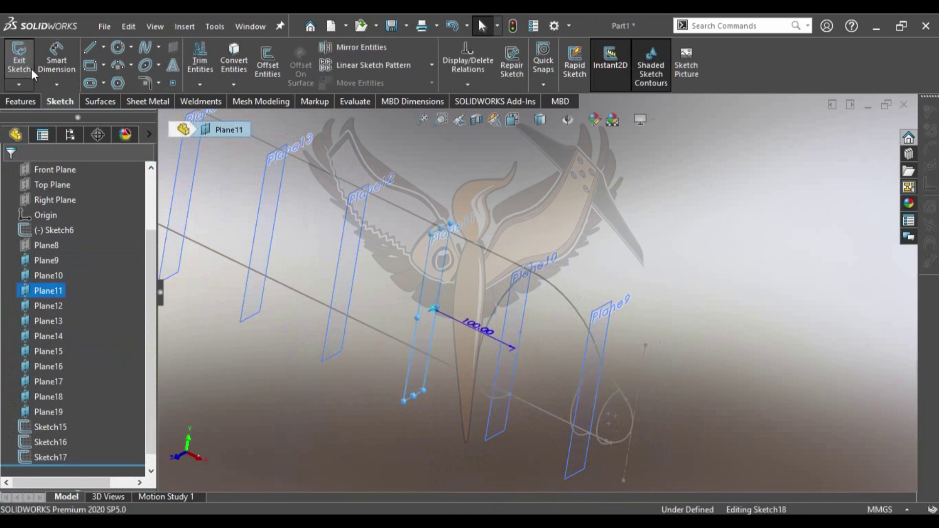
{"action": "left_click", "coordinate": [223, 60]}
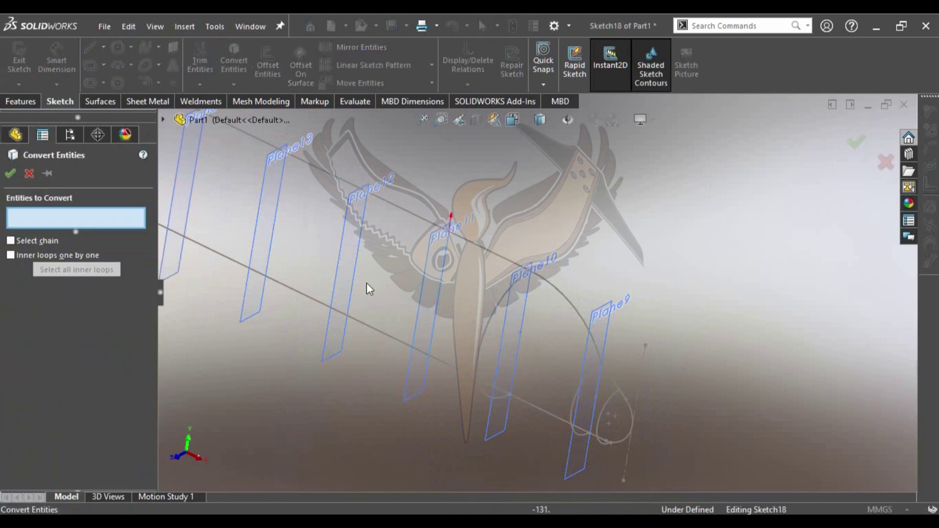
{"action": "left_click", "coordinate": [484, 328]}
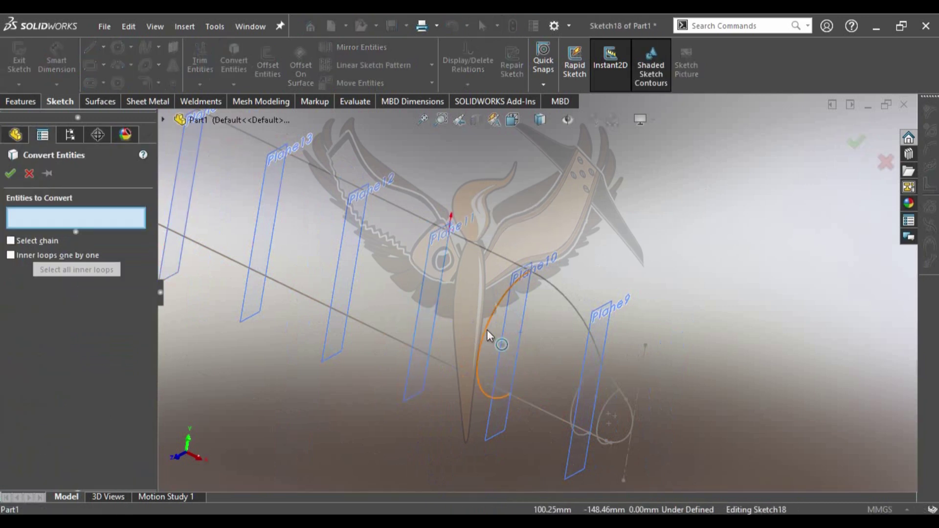
{"action": "left_click", "coordinate": [853, 143]}
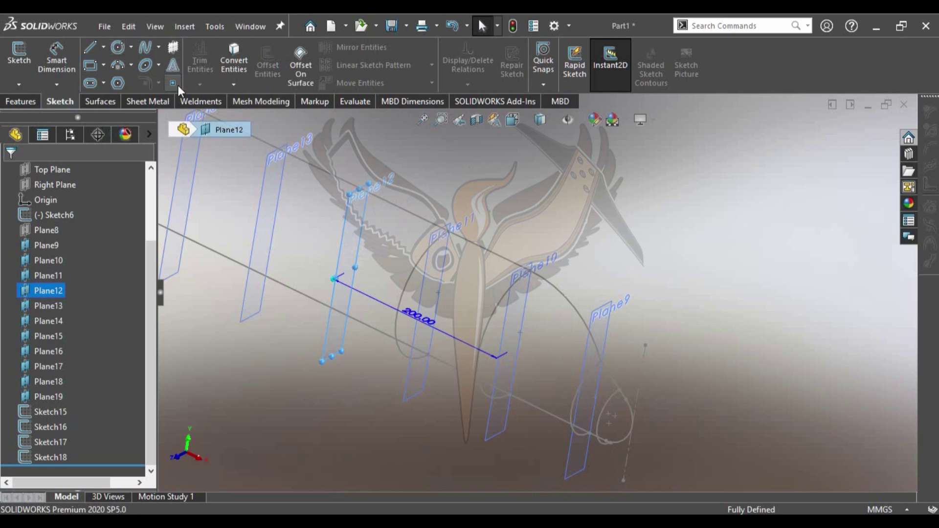
Convert the previous arc into a new sketch on Plane12 as Sketch19
{"action": "left_click", "coordinate": [19, 56]}
{"action": "left_click", "coordinate": [233, 63]}
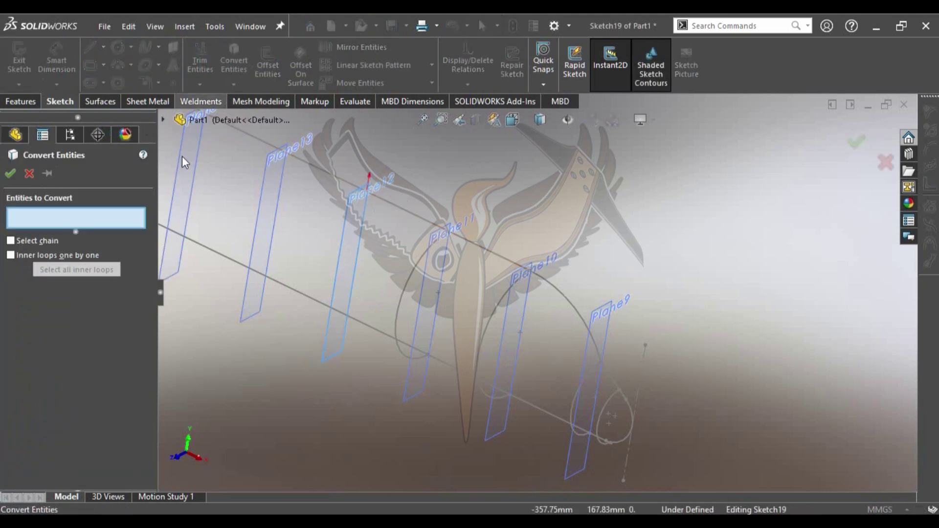
{"action": "left_click", "coordinate": [407, 284]}
{"action": "key", "text": "Return"}
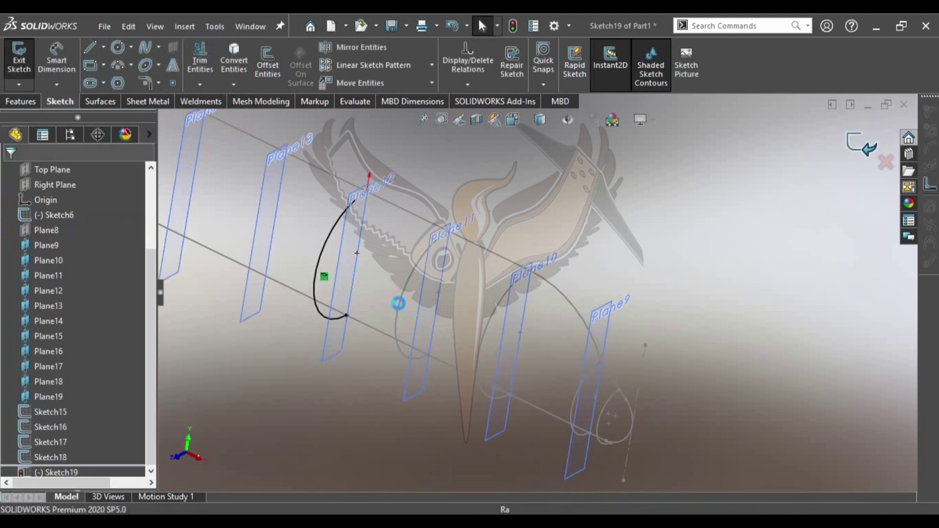
{"action": "left_click", "coordinate": [861, 144]}
Convert the Plane12 arc into a new sketch on Plane13 as Sketch20
{"action": "left_click", "coordinate": [347, 262]}
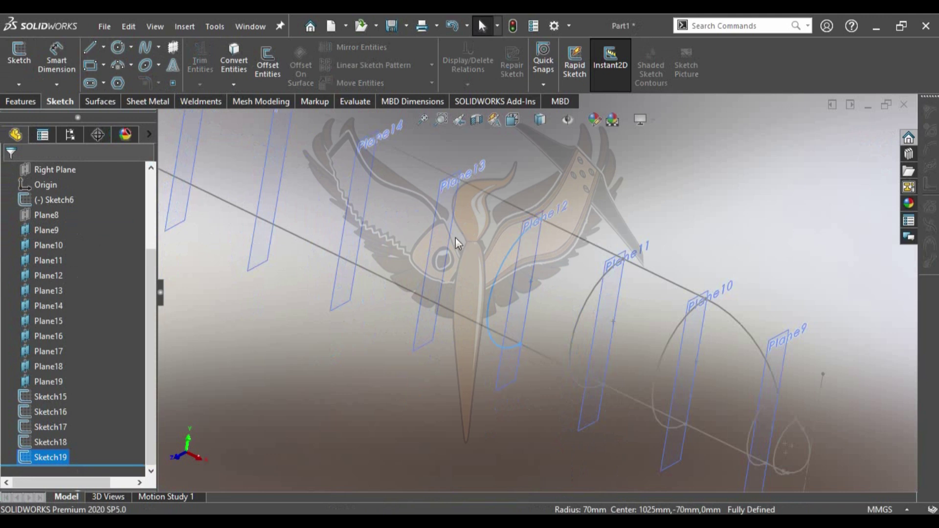
{"action": "left_click", "coordinate": [18, 54]}
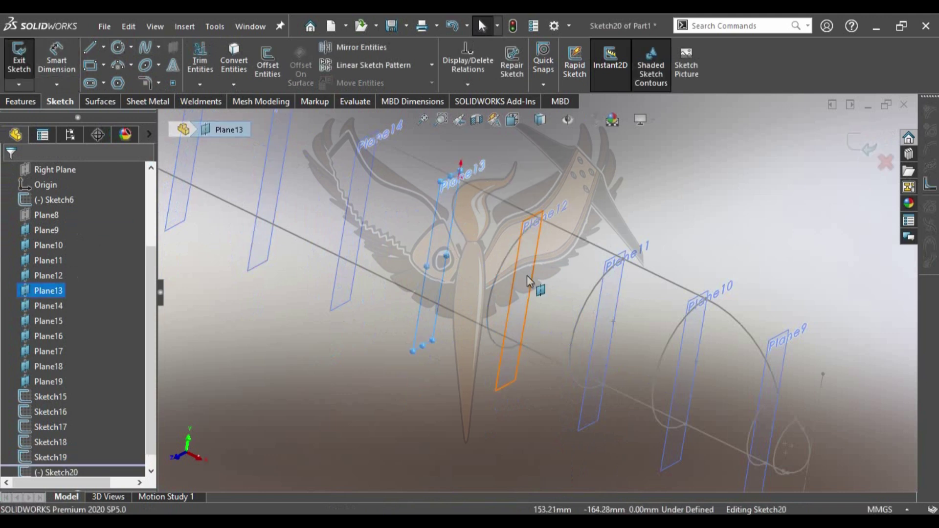
{"action": "left_click", "coordinate": [508, 263]}
{"action": "left_click", "coordinate": [543, 205]}
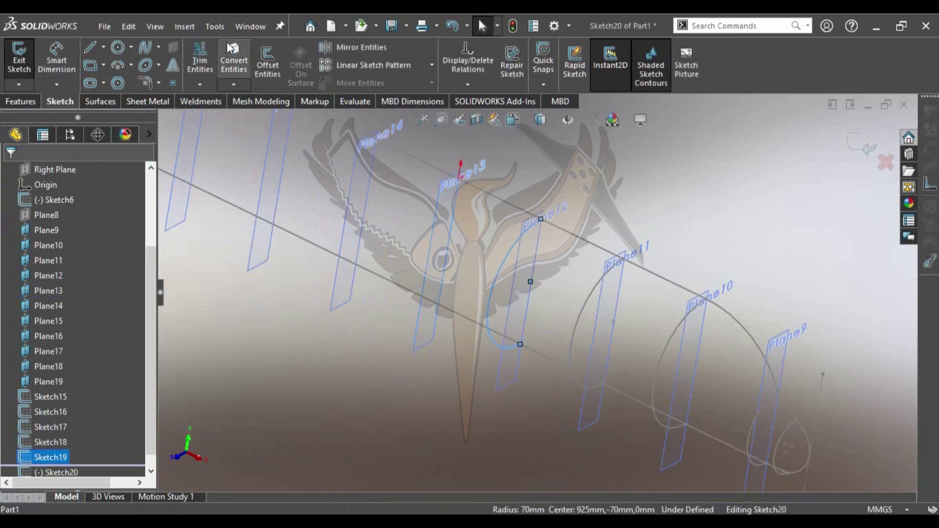
{"action": "left_click", "coordinate": [863, 148]}
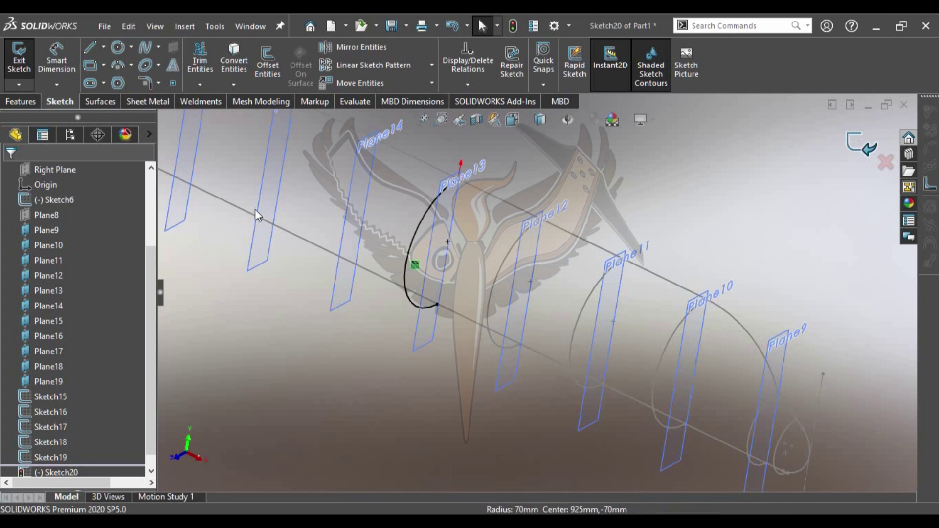
{"action": "left_click", "coordinate": [350, 223]}
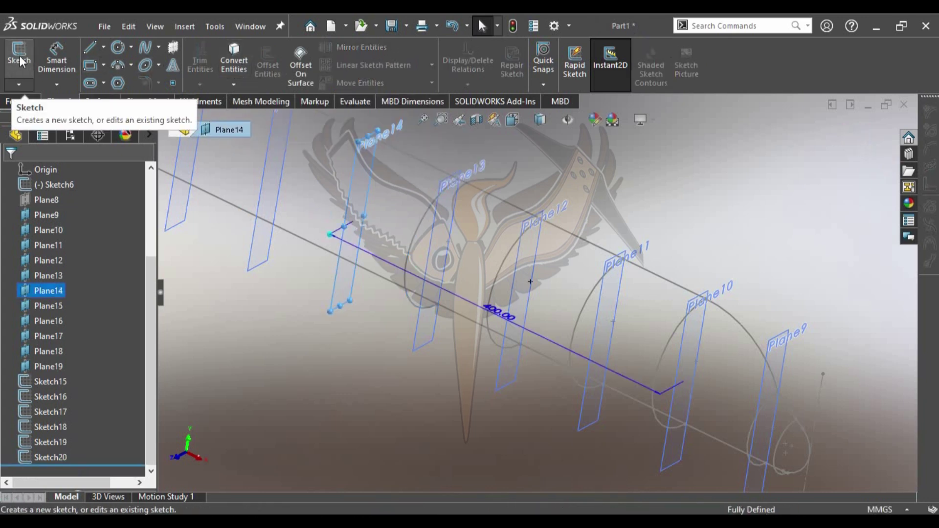
Convert the Plane13 arc into a new sketch on Plane14 as Sketch21
{"action": "left_click", "coordinate": [501, 272]}
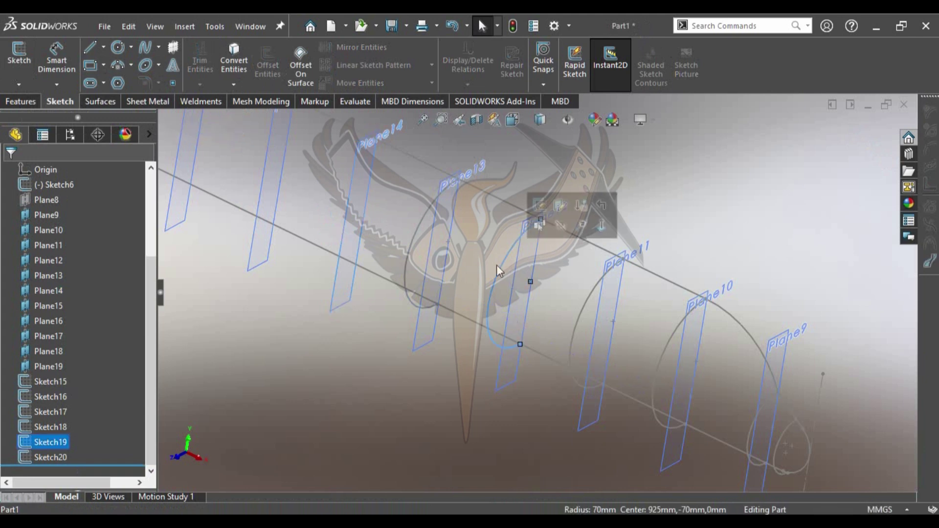
{"action": "left_click", "coordinate": [347, 197]}
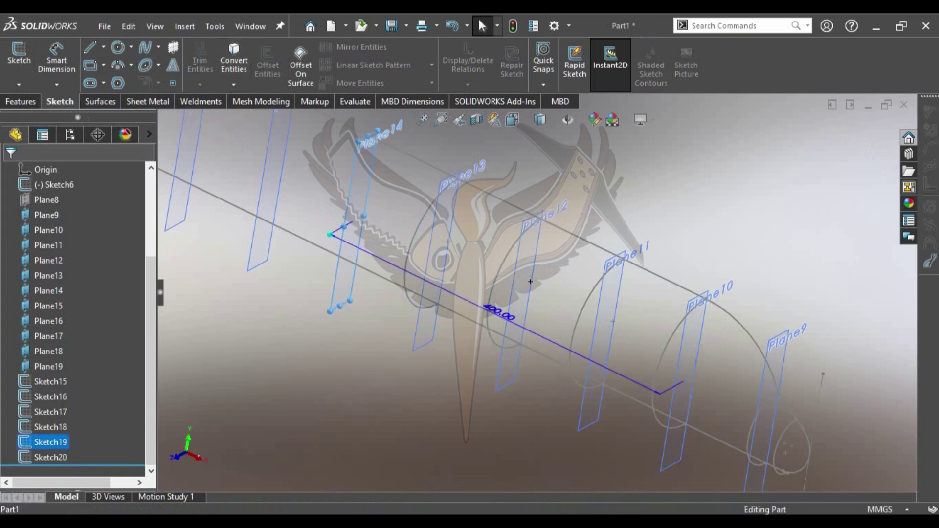
{"action": "left_click", "coordinate": [415, 210]}
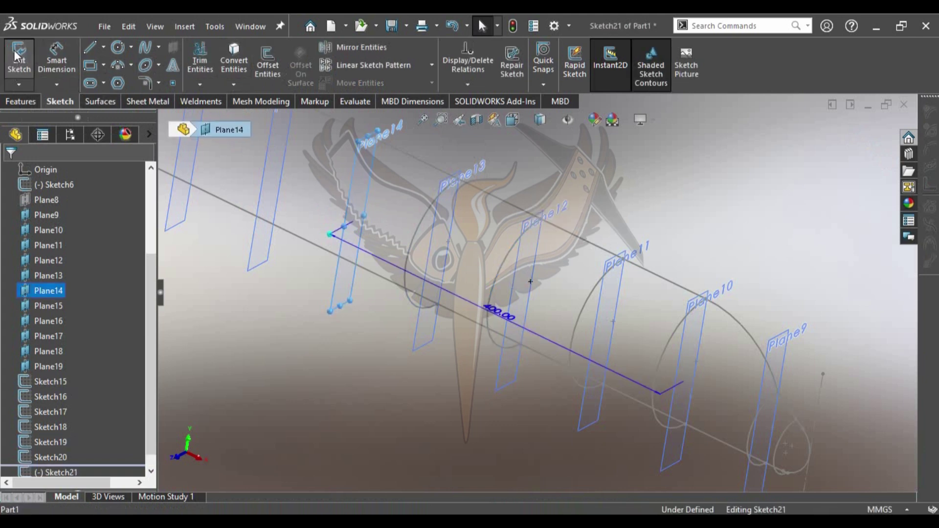
{"action": "left_click", "coordinate": [418, 225]}
{"action": "left_click", "coordinate": [239, 51]}
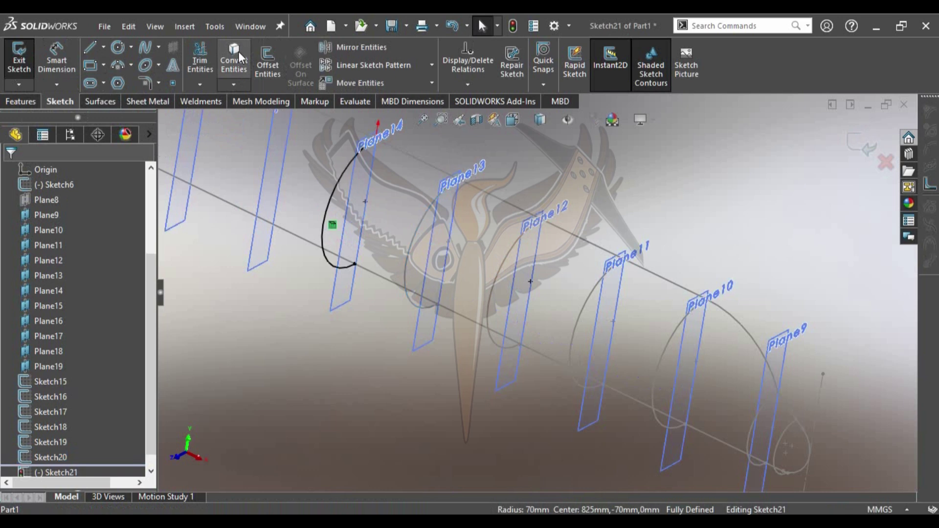
{"action": "middle_click_drag", "start_coordinate": [401, 205], "coordinate": [481, 247]}
{"action": "left_click", "coordinate": [862, 144]}
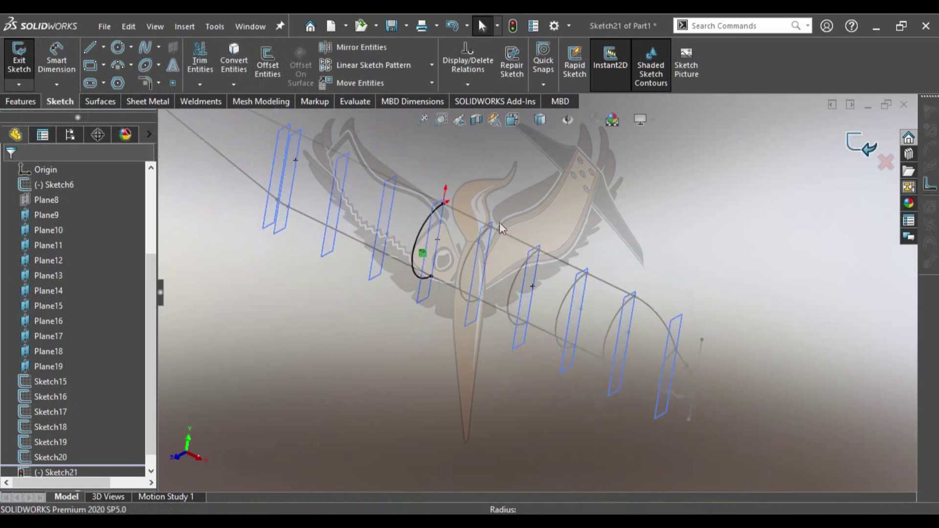
Convert the previous arc into a new sketch on Plane15 as Sketch22
{"action": "left_click", "coordinate": [404, 237]}
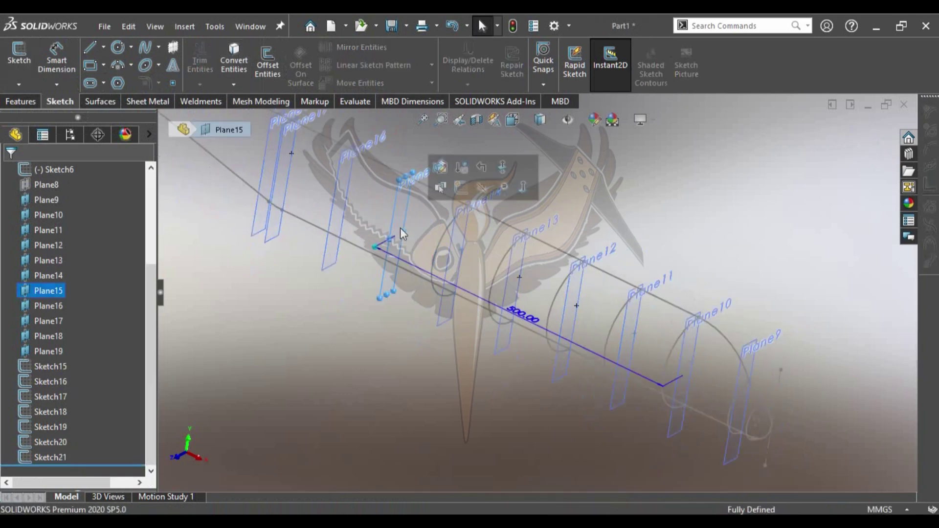
{"action": "left_click", "coordinate": [15, 54]}
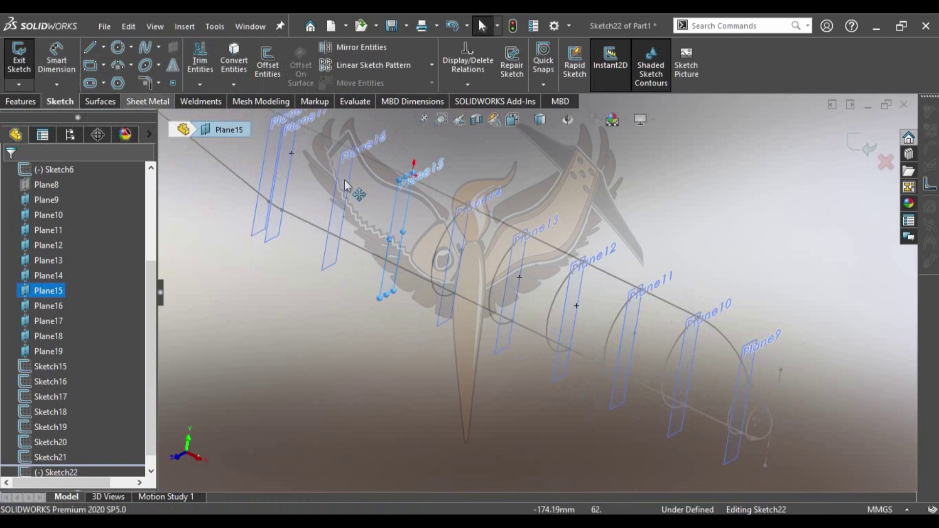
{"action": "left_click", "coordinate": [437, 238]}
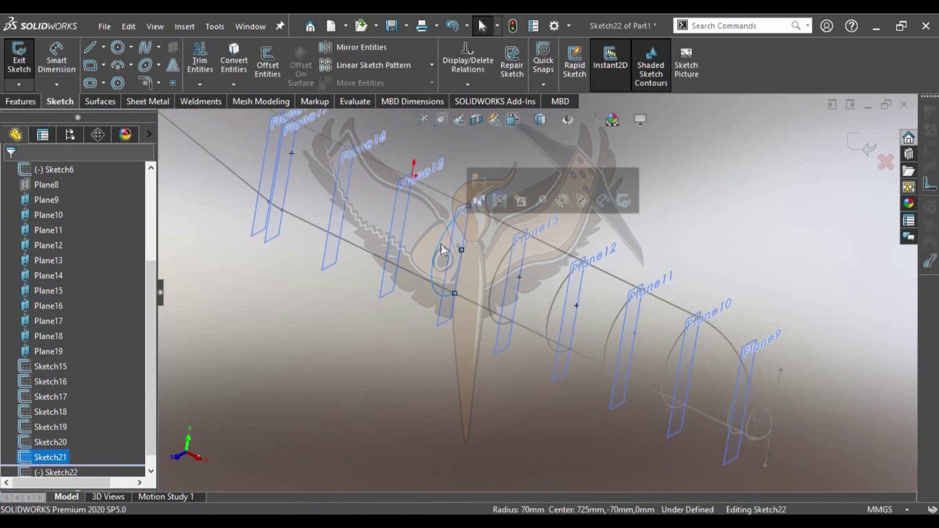
{"action": "left_click", "coordinate": [237, 48]}
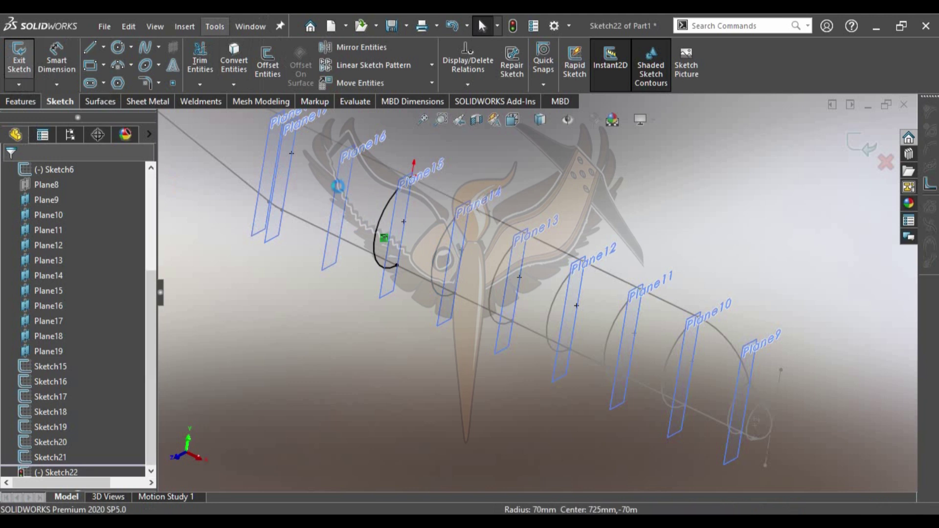
{"action": "left_click", "coordinate": [20, 64]}
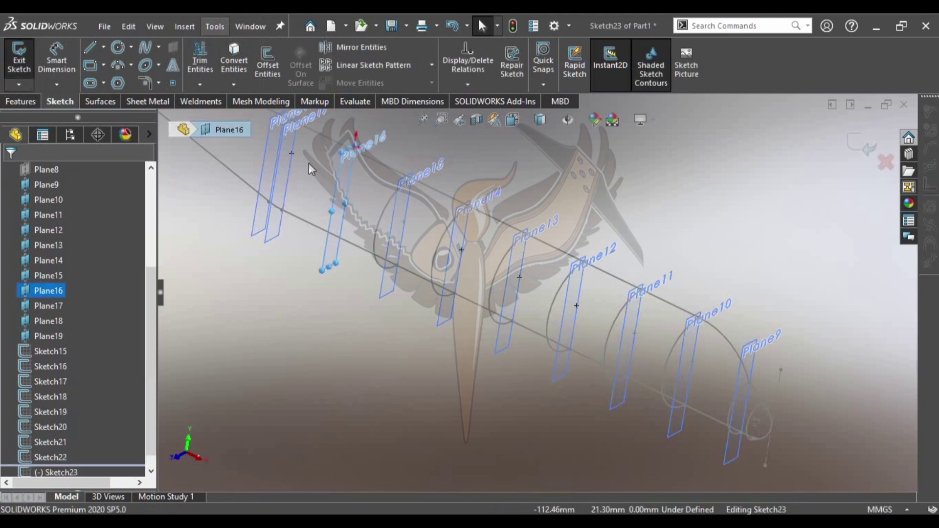
Convert the Plane15 arc onto Plane16 as Sketch23
{"action": "left_click", "coordinate": [385, 219]}
{"action": "left_click", "coordinate": [237, 48]}
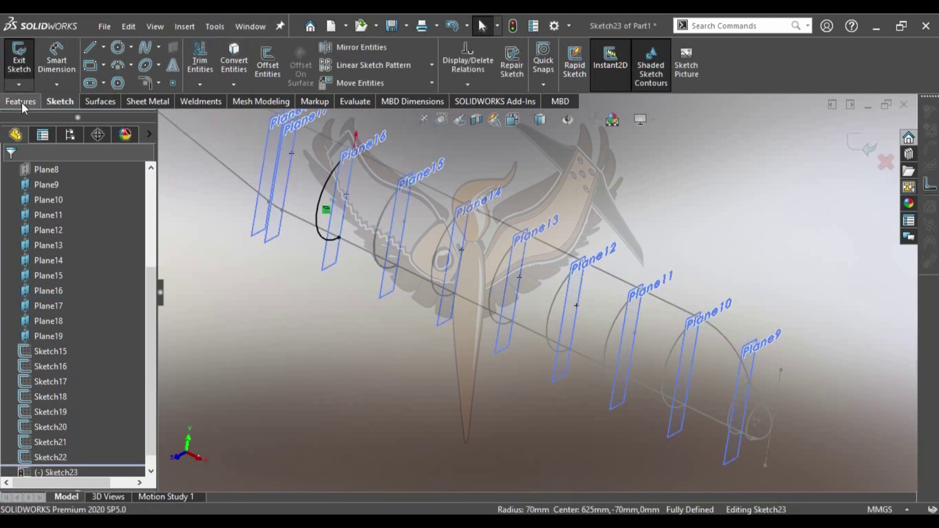
{"action": "left_click", "coordinate": [19, 70]}
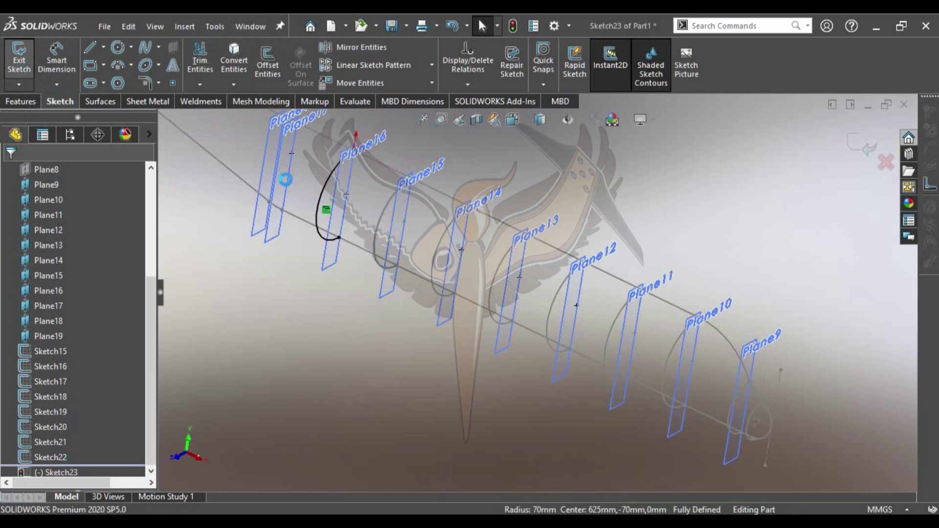
{"action": "left_click", "coordinate": [289, 180]}
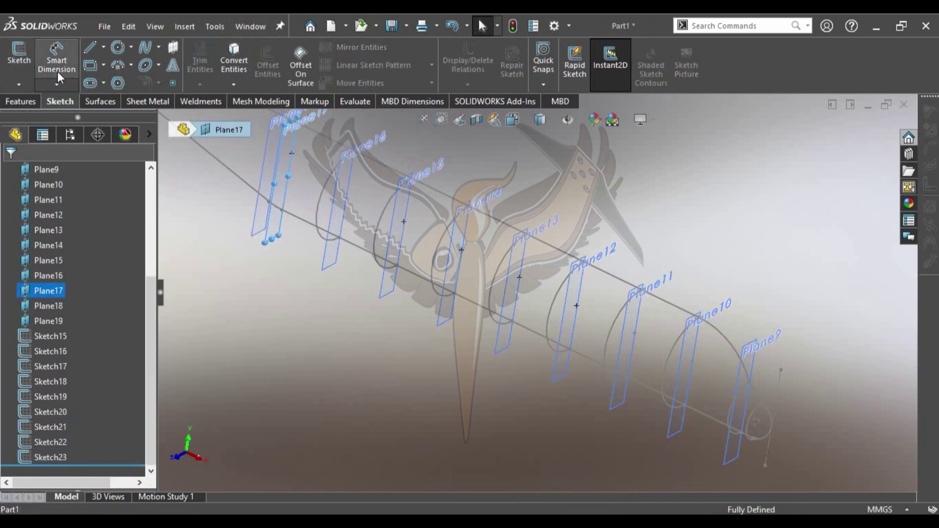
Sketch a three-point arc on Plane17 reaching up to the guide line
{"action": "left_click", "coordinate": [22, 52]}
{"action": "mouse_move", "coordinate": [323, 197]}
{"action": "middle_mouse_down"}
{"action": "mouse_move", "coordinate": [563, 363]}
{"action": "mouse_move", "coordinate": [331, 215]}
{"action": "middle_mouse_up"}
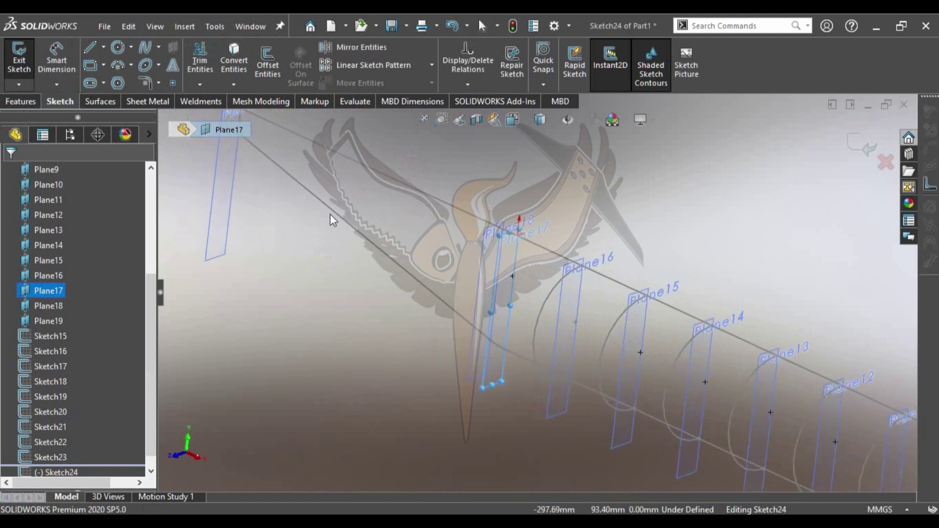
{"action": "left_click", "coordinate": [116, 65]}
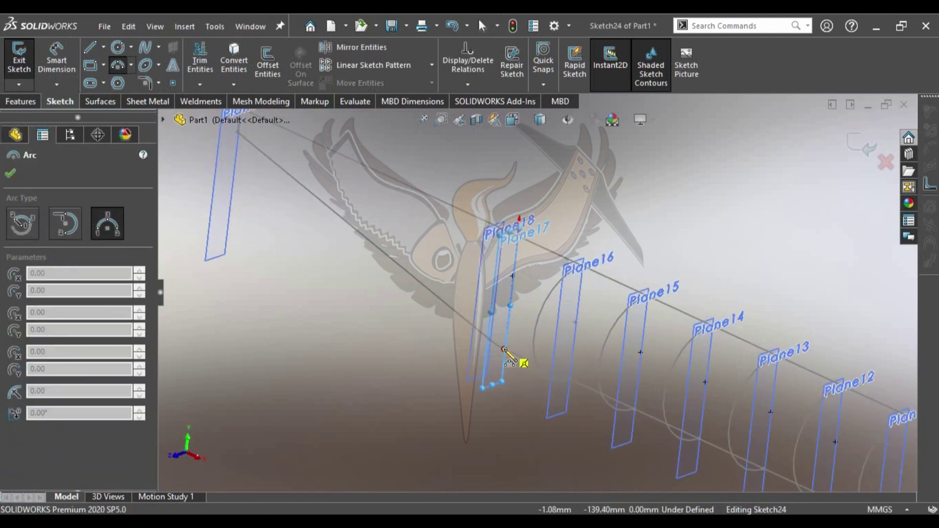
{"action": "left_click", "coordinate": [504, 349]}
{"action": "left_click", "coordinate": [519, 219]}
{"action": "left_click", "coordinate": [445, 274]}
{"action": "key", "text": "Escape"}
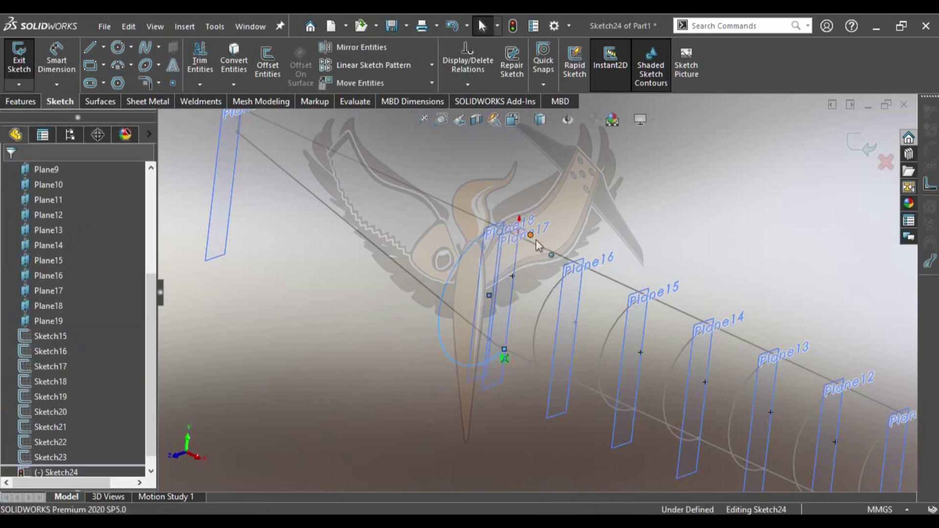
Pierce the arc's top end onto Line1, make centre and lower end vertical, and exit
{"action": "left_click", "coordinate": [530, 235]}
{"action": "left_click", "coordinate": [531, 235], "text": "ctrl"}
{"action": "left_click", "coordinate": [27, 399]}
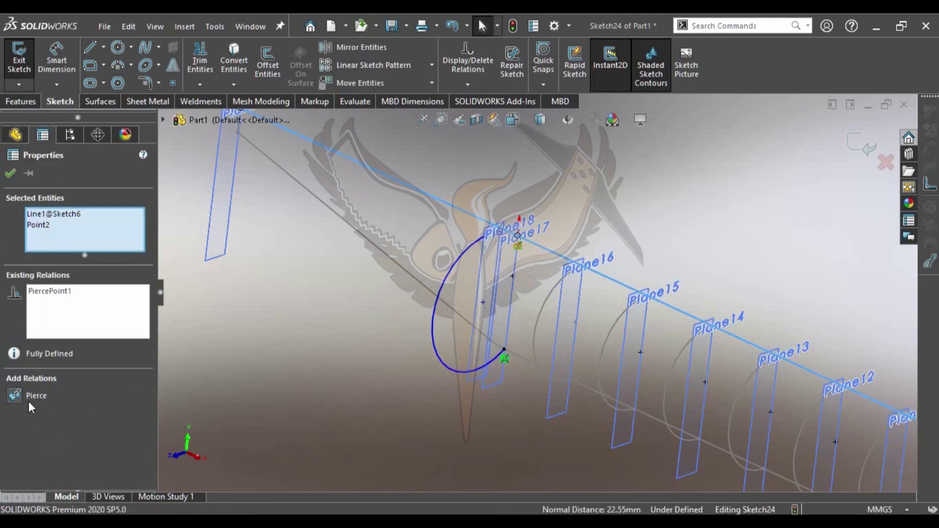
{"action": "left_click", "coordinate": [504, 349]}
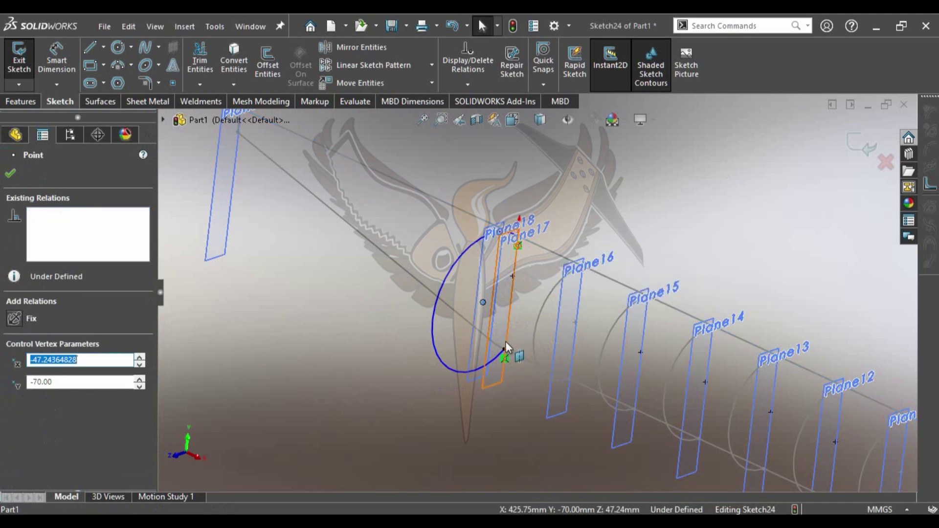
{"action": "left_click", "coordinate": [483, 302], "text": "ctrl"}
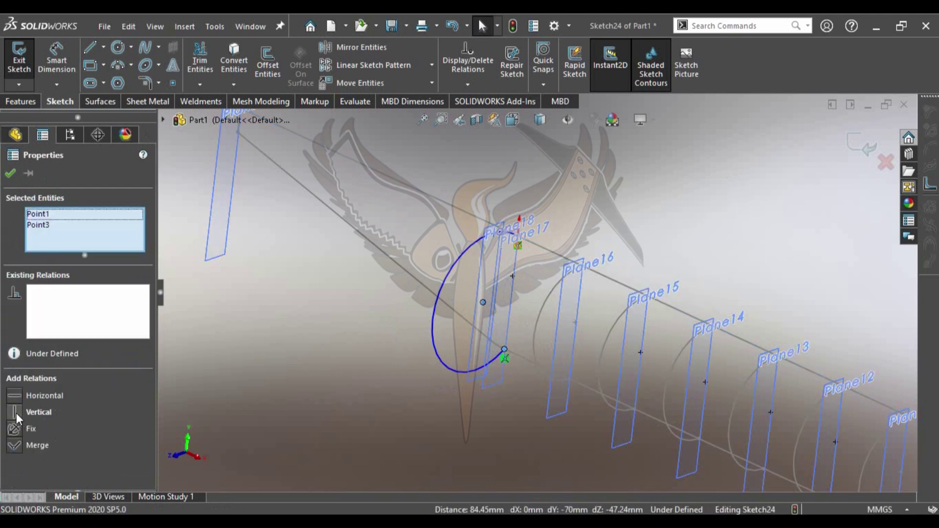
{"action": "left_click", "coordinate": [16, 413]}
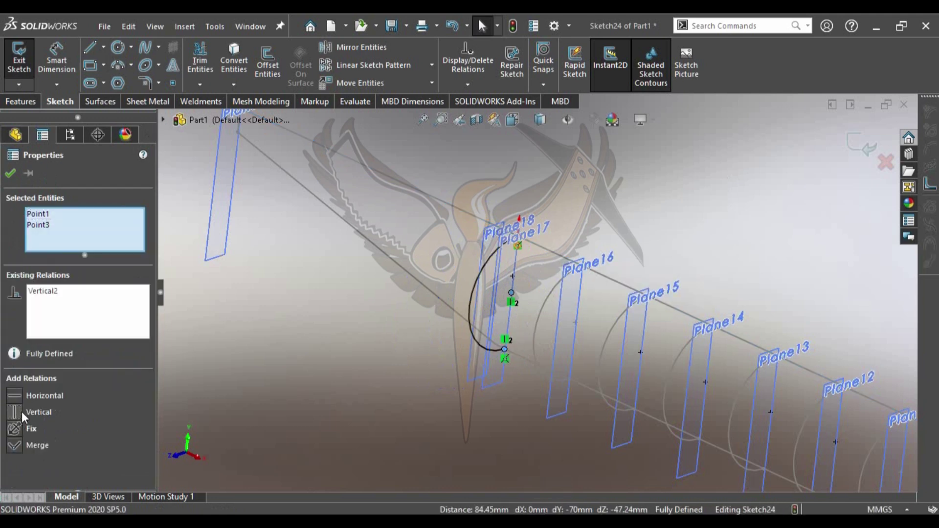
{"action": "left_click", "coordinate": [865, 144]}
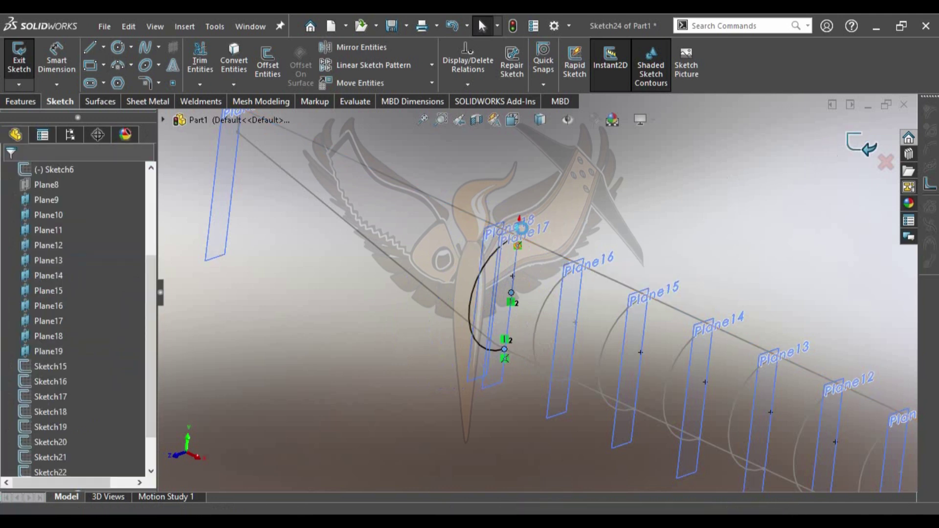
Sketch a three-point arc on Plane18 reaching up to the guide line
{"action": "left_click", "coordinate": [490, 245]}
{"action": "left_click", "coordinate": [18, 63]}
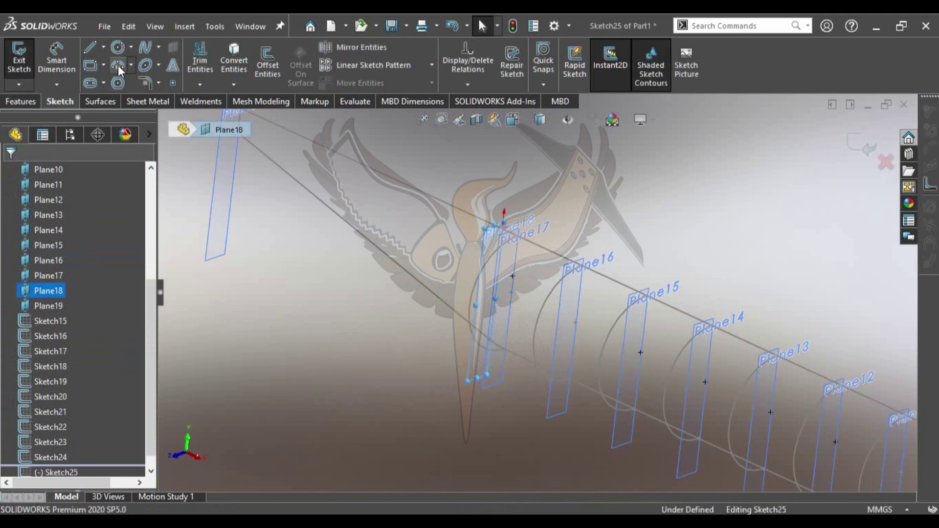
{"action": "left_click", "coordinate": [118, 65]}
{"action": "middle_click_drag", "start_coordinate": [460, 313], "coordinate": [466, 345]}
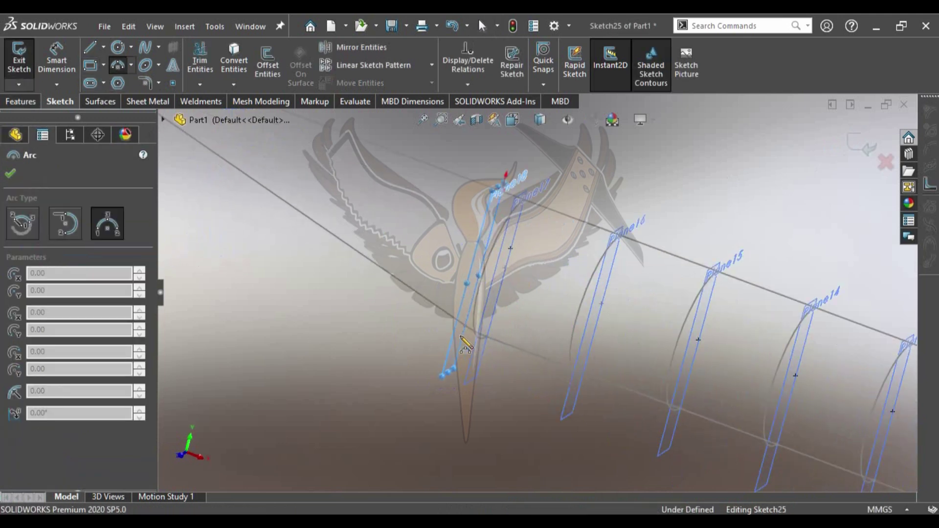
{"action": "left_click", "coordinate": [464, 325]}
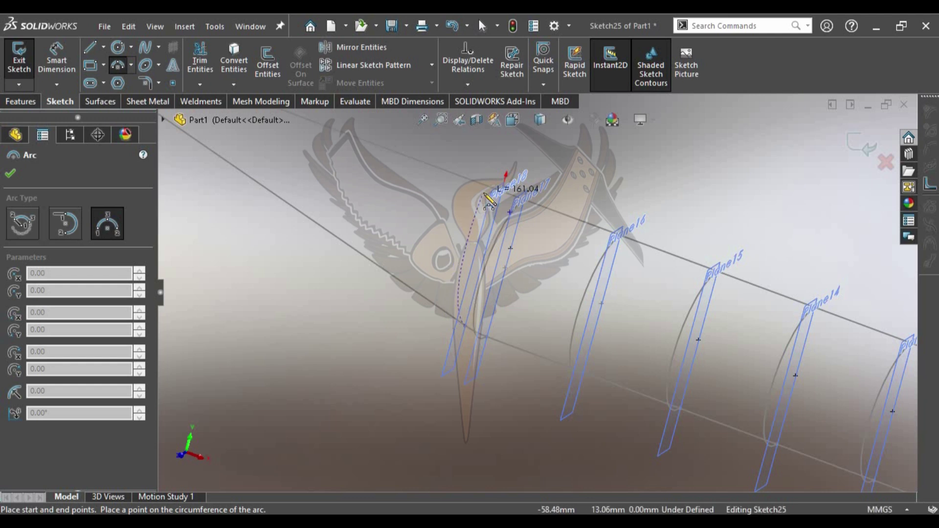
{"action": "left_click", "coordinate": [494, 188]}
{"action": "left_click", "coordinate": [424, 311]}
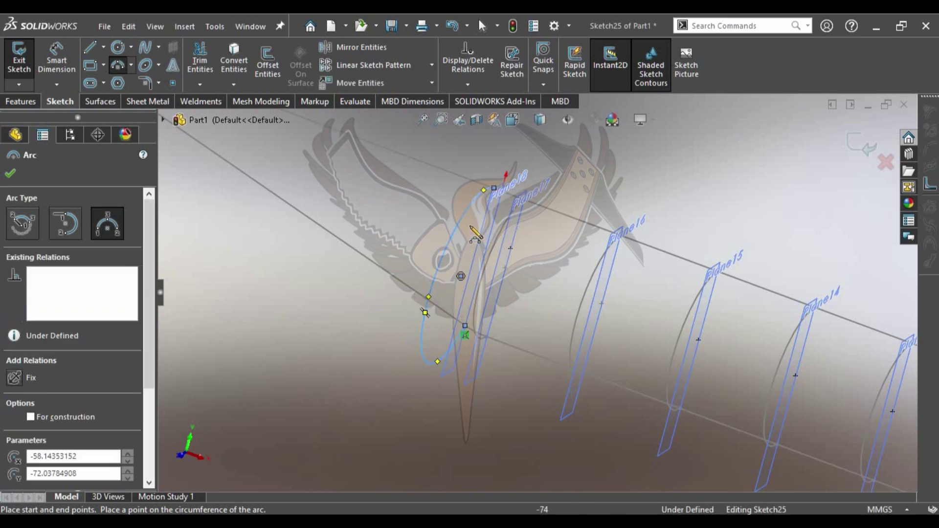
{"action": "key", "text": "Escape"}
Pierce the arc's top end onto Line1, make centre and lower end vertical, and exit
{"action": "left_click", "coordinate": [493, 189]}
{"action": "left_click", "coordinate": [465, 179], "text": "ctrl"}
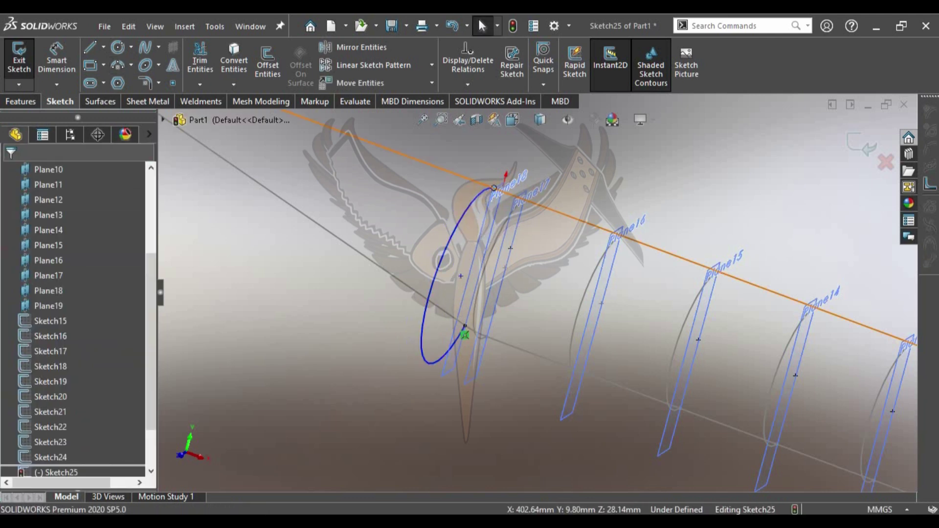
{"action": "left_click", "coordinate": [31, 395]}
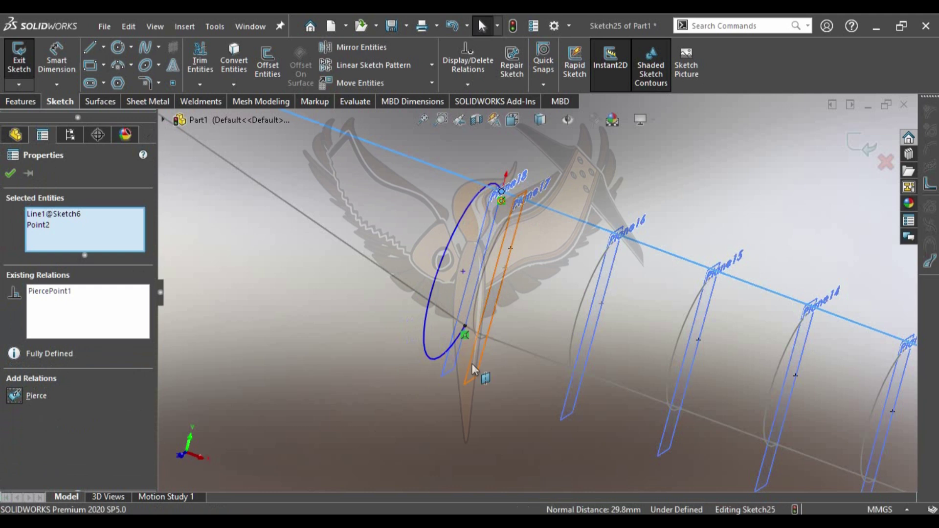
{"action": "key", "text": "Escape"}
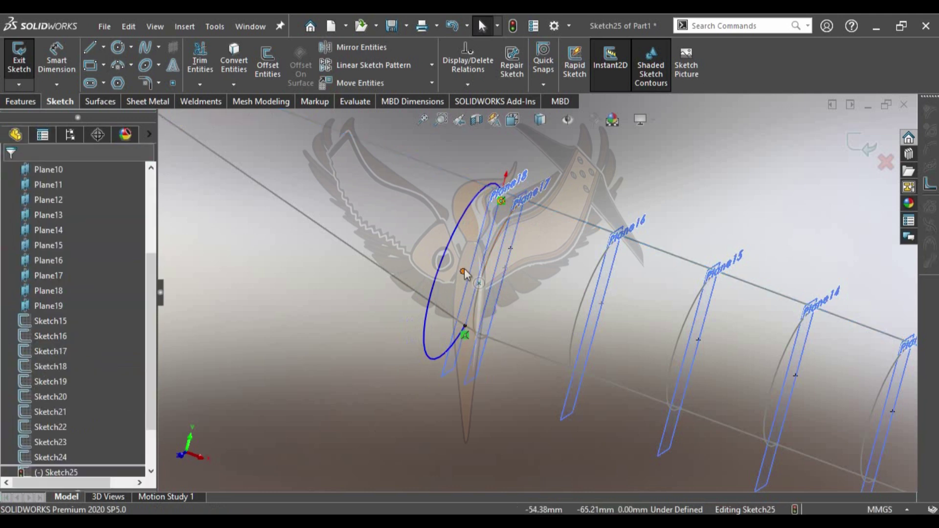
{"action": "left_click", "coordinate": [463, 272]}
{"action": "left_click", "coordinate": [464, 327], "text": "ctrl"}
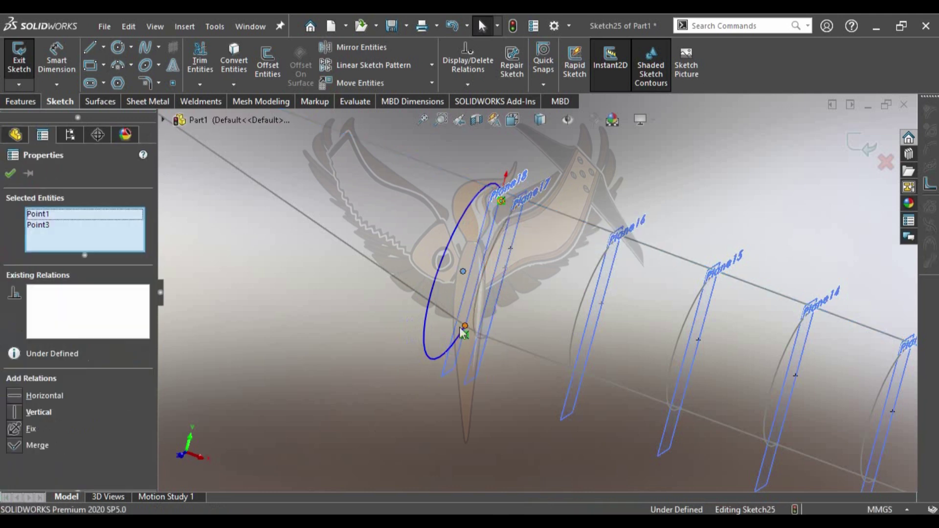
{"action": "left_click", "coordinate": [12, 414]}
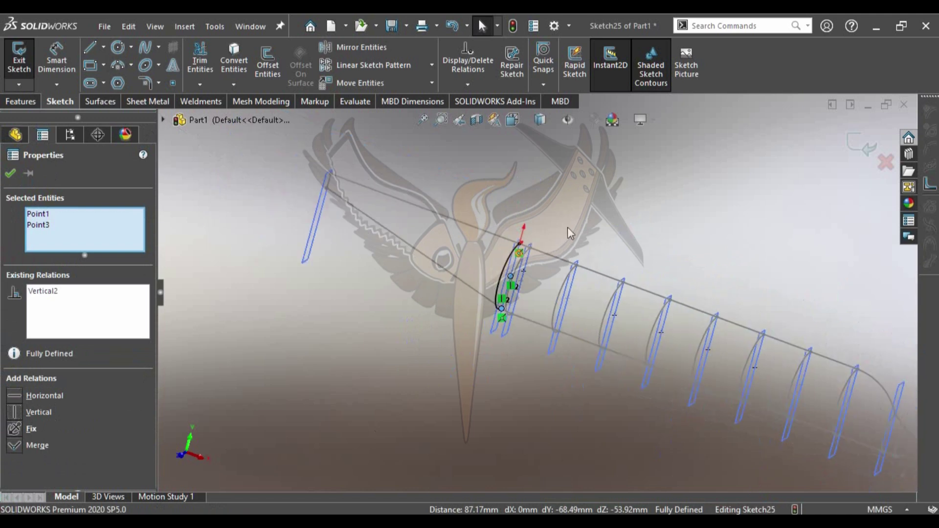
{"action": "left_click", "coordinate": [10, 174]}
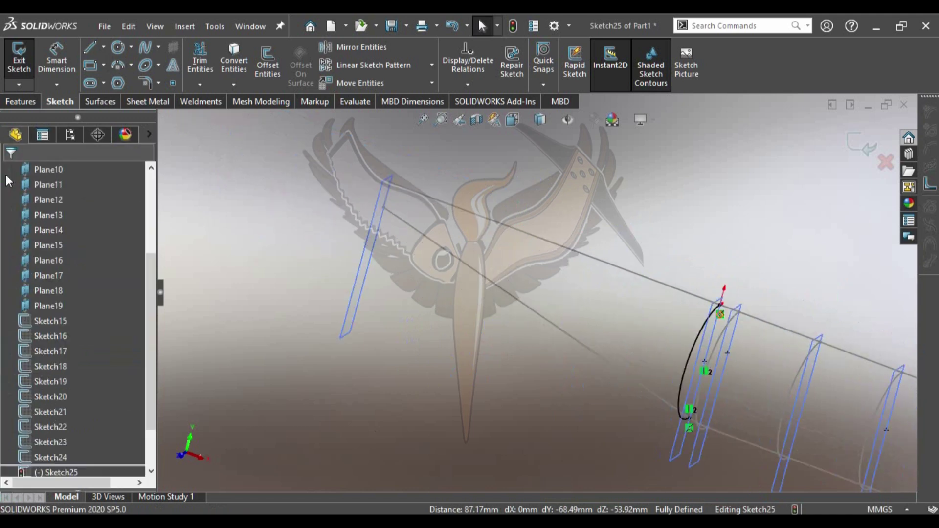
{"action": "left_click", "coordinate": [873, 140]}
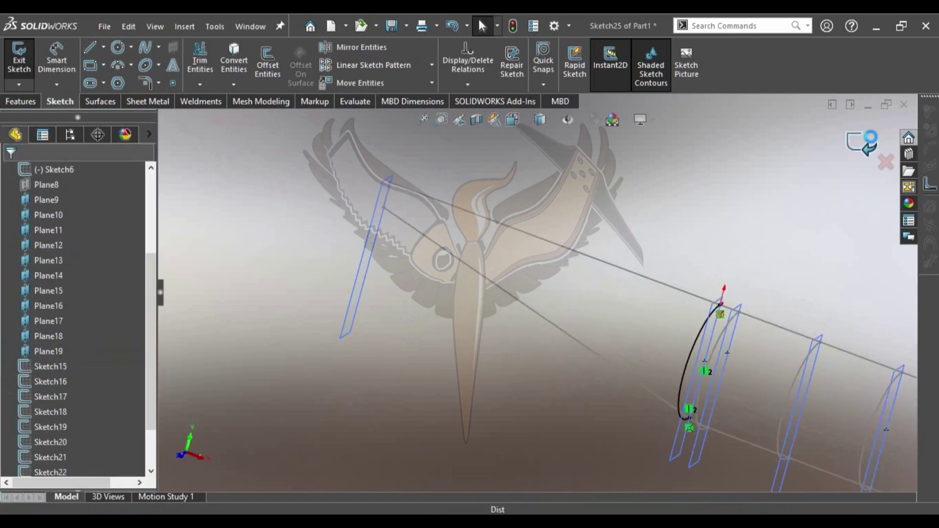
Sketch a half-circle three-point arc on Plane19 from the upper corner downward
{"action": "left_click", "coordinate": [358, 304]}
{"action": "left_click", "coordinate": [25, 57]}
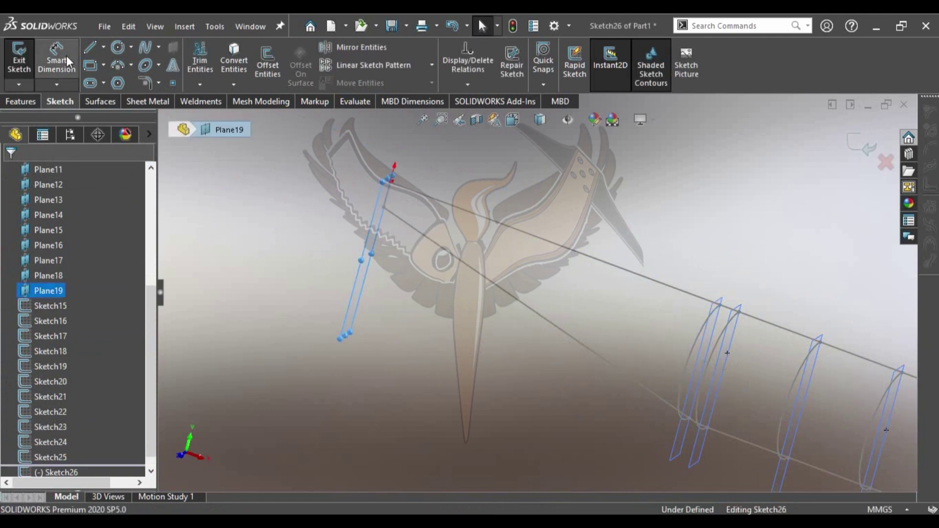
{"action": "left_click", "coordinate": [117, 66]}
{"action": "middle_click_drag", "start_coordinate": [440, 274], "coordinate": [460, 242]}
{"action": "scroll", "coordinate": [776, 361], "scroll_direction": "down", "scroll_amount": 1}
{"action": "scroll", "coordinate": [724, 319], "scroll_direction": "down", "scroll_amount": 3}
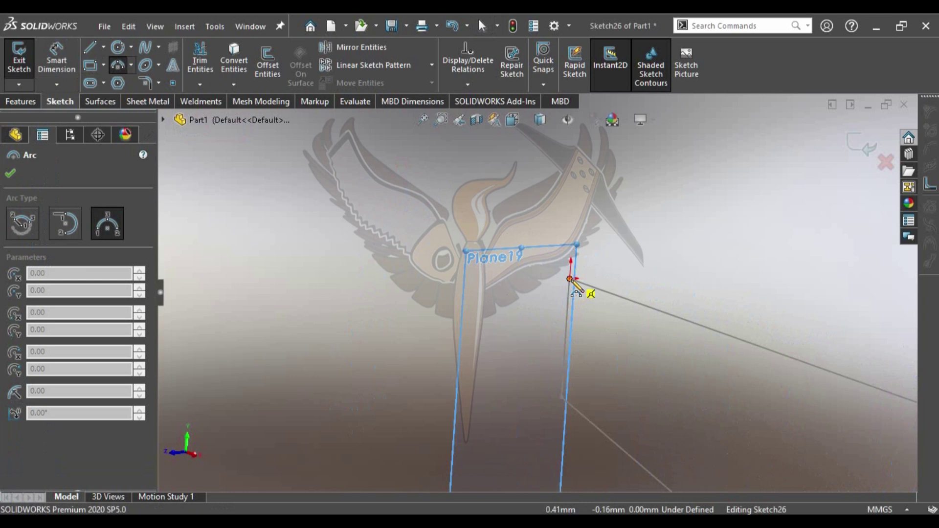
{"action": "left_click", "coordinate": [569, 279]}
{"action": "left_click", "coordinate": [562, 397]}
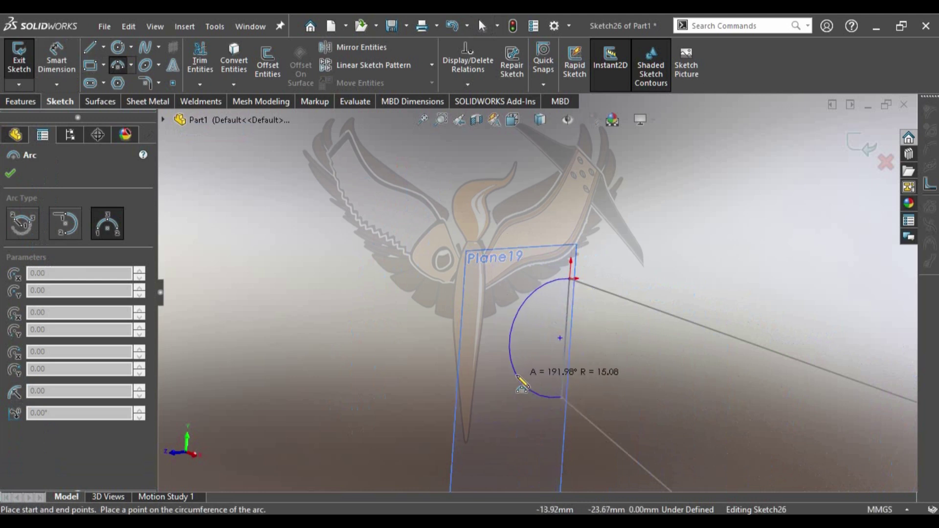
{"action": "left_click", "coordinate": [510, 343]}
Add a Vertical relation between the arc's two endpoints to fully define Sketch26
{"action": "left_click", "coordinate": [560, 338]}
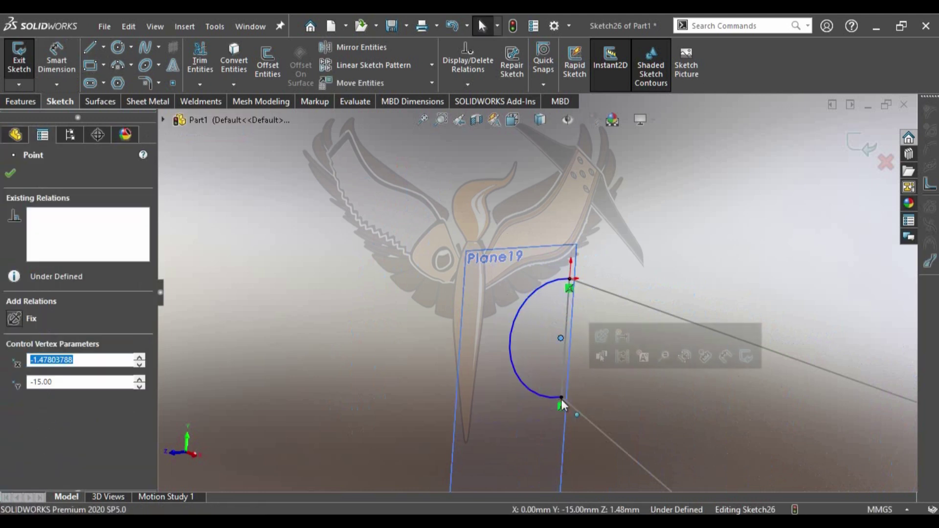
{"action": "left_click", "coordinate": [562, 397], "text": "ctrl"}
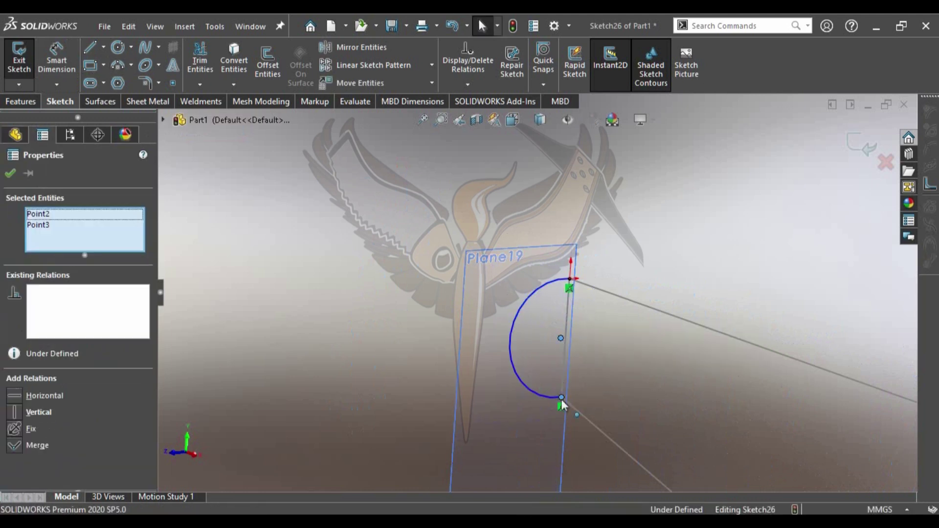
{"action": "left_click", "coordinate": [20, 412]}
{"action": "scroll", "coordinate": [587, 274], "scroll_direction": "up", "scroll_amount": 5}
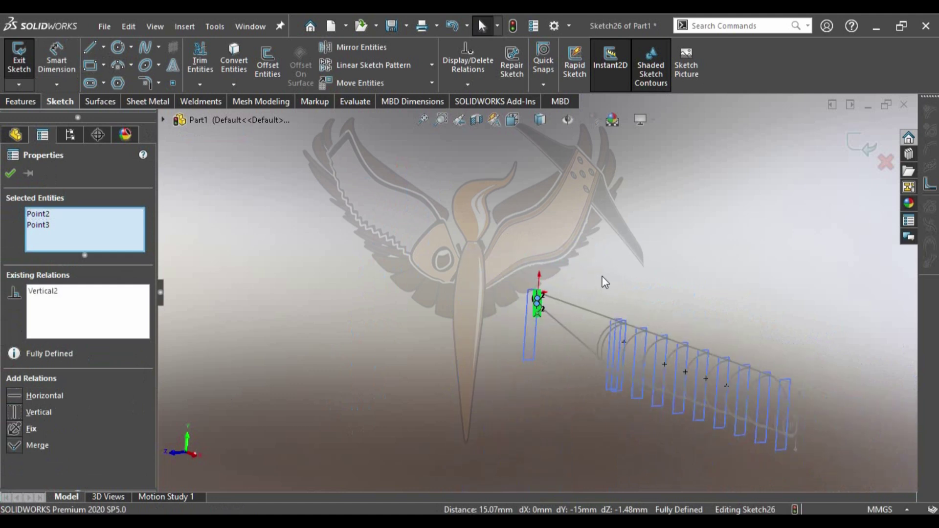
{"action": "middle_click_drag", "start_coordinate": [804, 369], "coordinate": [715, 339], "text": "ctrl"}
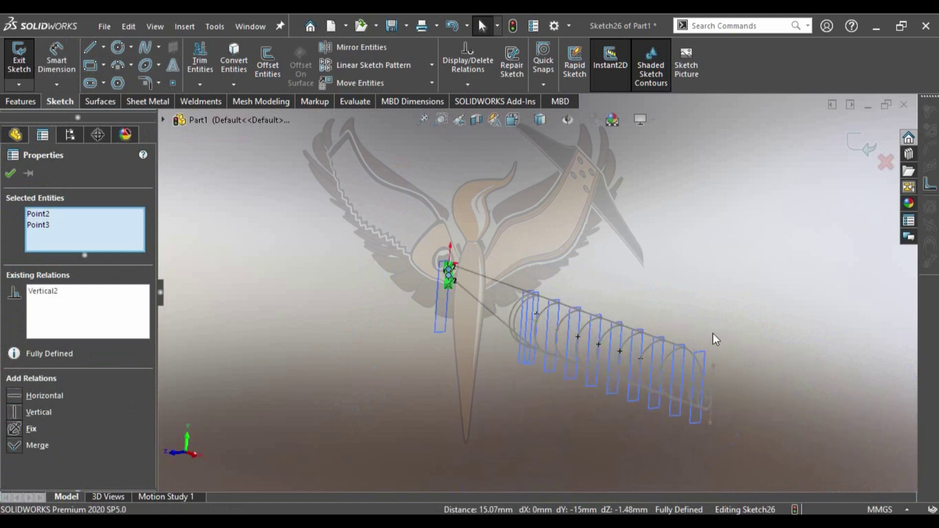
{"action": "key", "text": "Escape"}
Exit the arc sketch and hide all reference planes
{"action": "left_click", "coordinate": [853, 142]}
{"action": "left_click", "coordinate": [579, 120]}
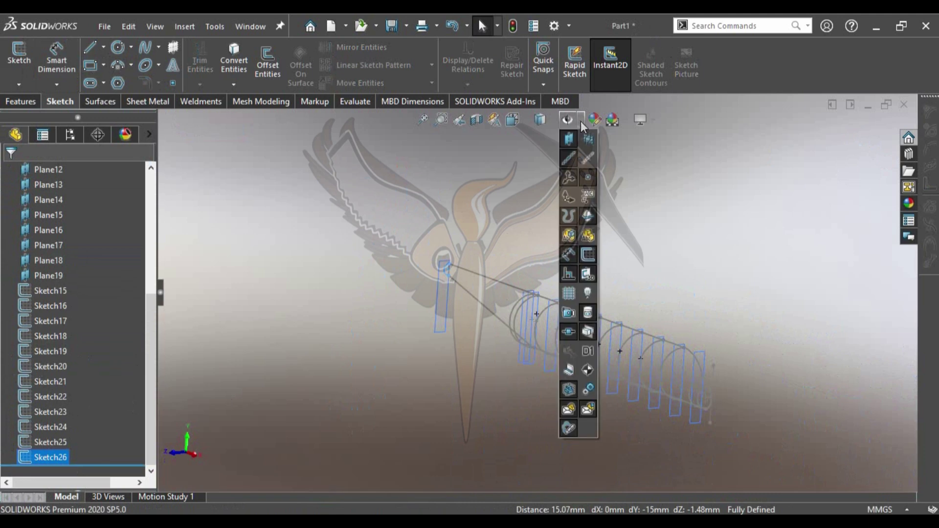
{"action": "left_click", "coordinate": [569, 141]}
{"action": "middle_click_drag", "start_coordinate": [759, 335], "coordinate": [541, 347]}
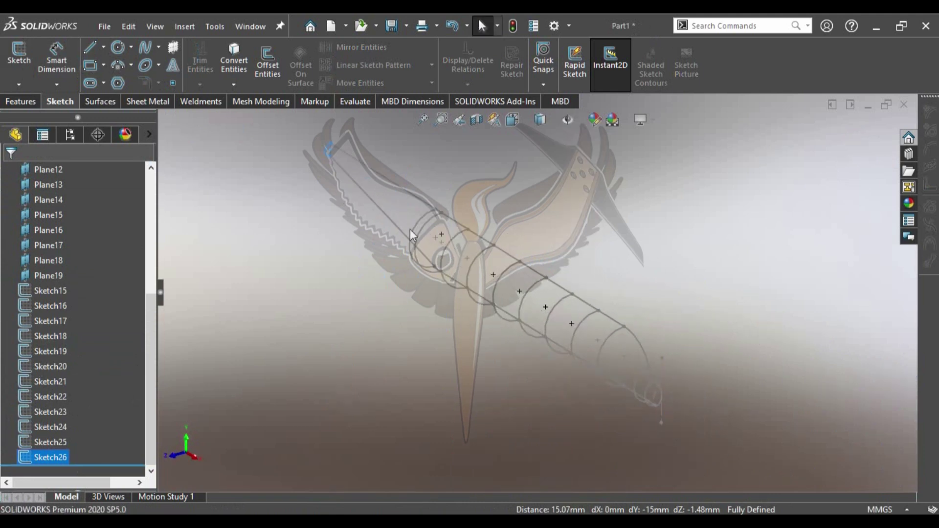
{"action": "middle_click_drag", "start_coordinate": [410, 229], "coordinate": [272, 335]}
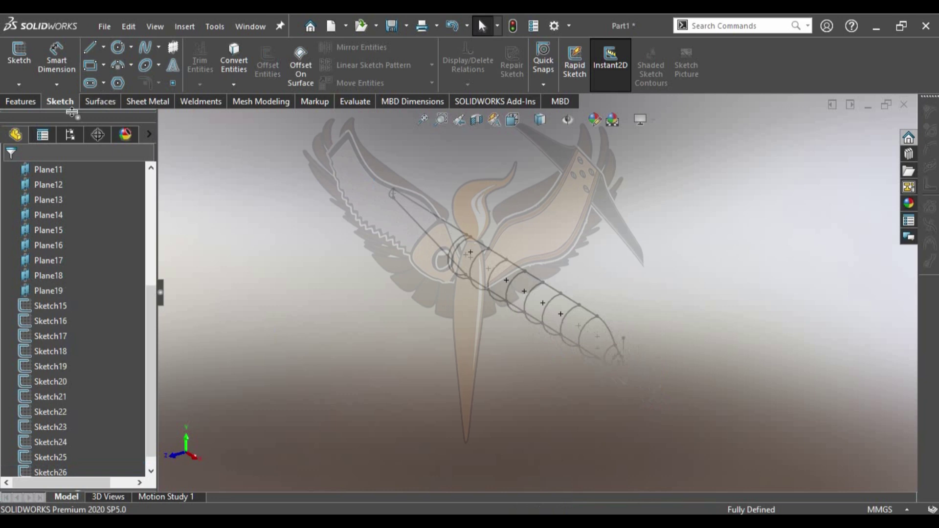
Start a Boundary Surface and pick the first edge-curve chain for Direction 1
{"action": "left_click", "coordinate": [98, 104]}
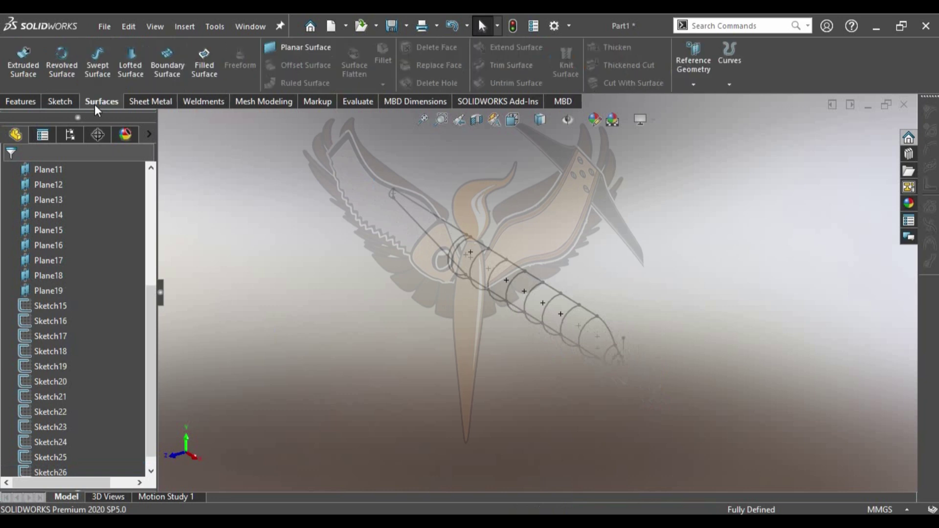
{"action": "left_click", "coordinate": [164, 61]}
{"action": "mouse_move", "coordinate": [433, 218]}
{"action": "middle_mouse_down"}
{"action": "mouse_move", "coordinate": [601, 310]}
{"action": "mouse_move", "coordinate": [456, 334]}
{"action": "middle_mouse_up"}
{"action": "right_click", "coordinate": [88, 225]}
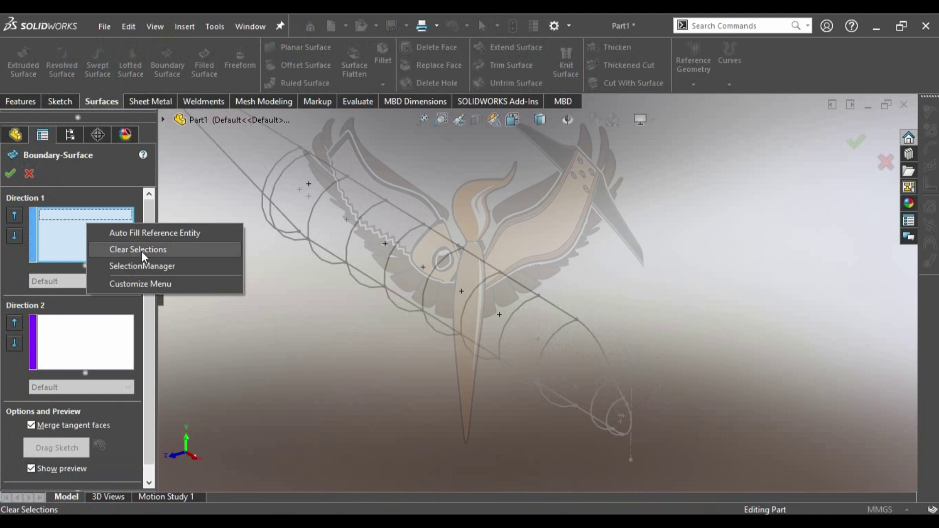
{"action": "left_click", "coordinate": [142, 251]}
{"action": "middle_click_drag", "start_coordinate": [583, 356], "coordinate": [603, 408]}
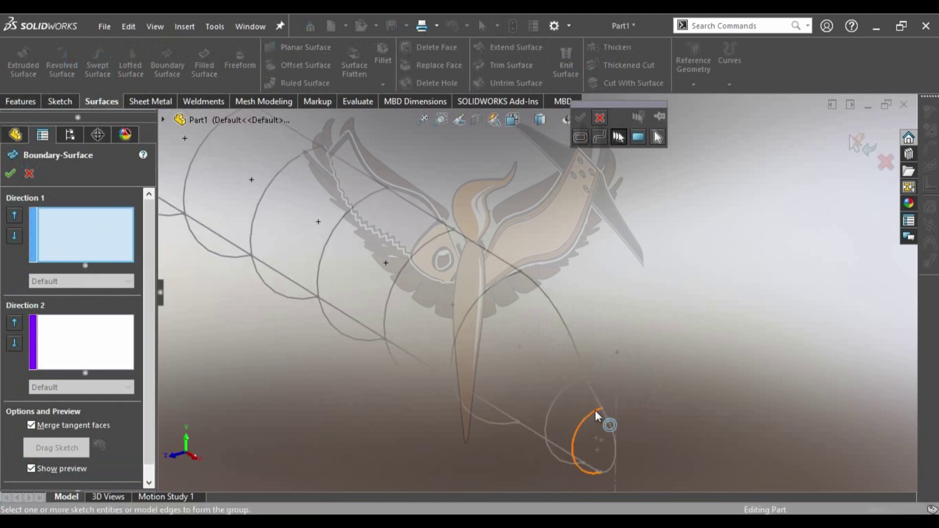
{"action": "left_click", "coordinate": [599, 404]}
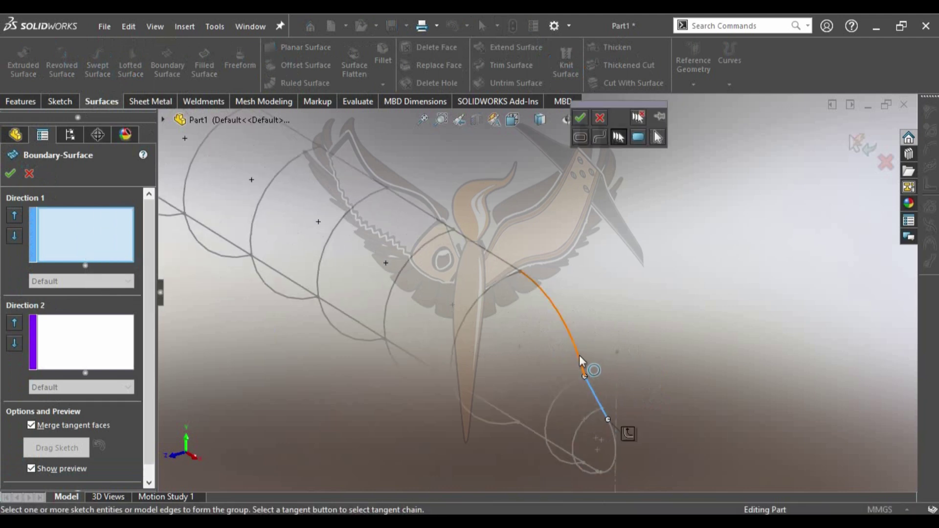
{"action": "left_click", "coordinate": [579, 355]}
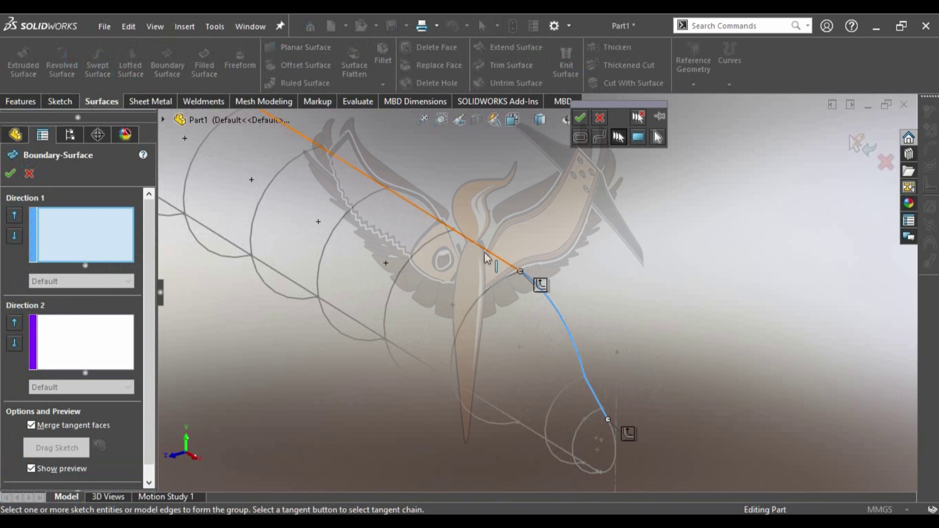
{"action": "middle_click_drag", "start_coordinate": [438, 262], "coordinate": [322, 165]}
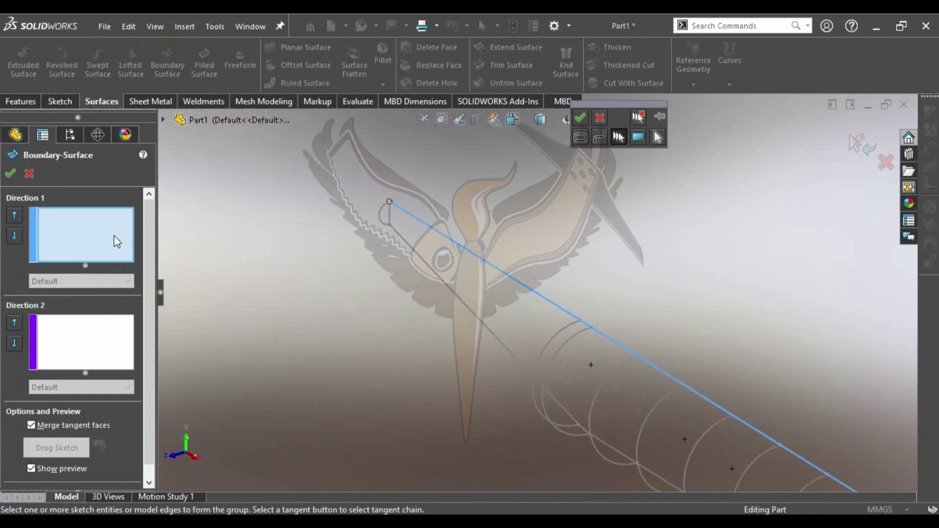
{"action": "left_click", "coordinate": [580, 118]}
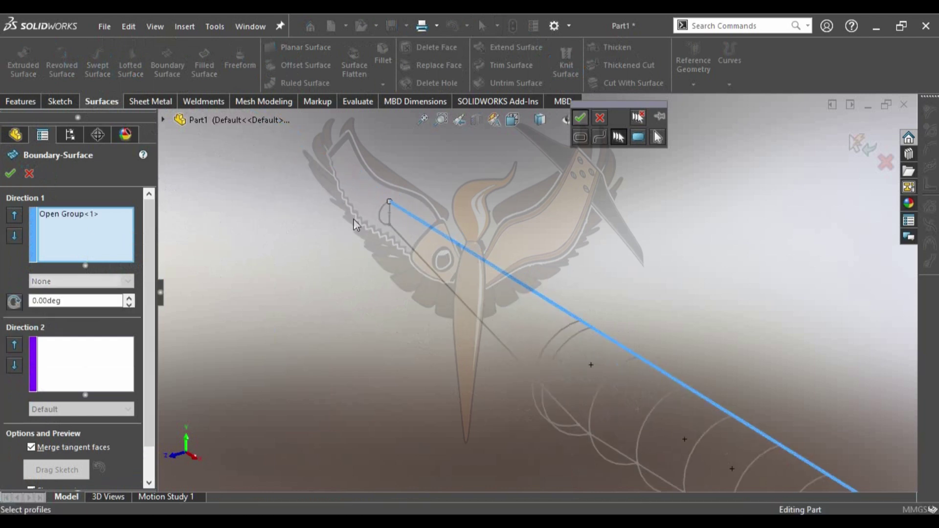
Add a second open curve chain to Direction 1 to get the surface preview
{"action": "right_click", "coordinate": [72, 236]}
{"action": "left_click", "coordinate": [131, 275]}
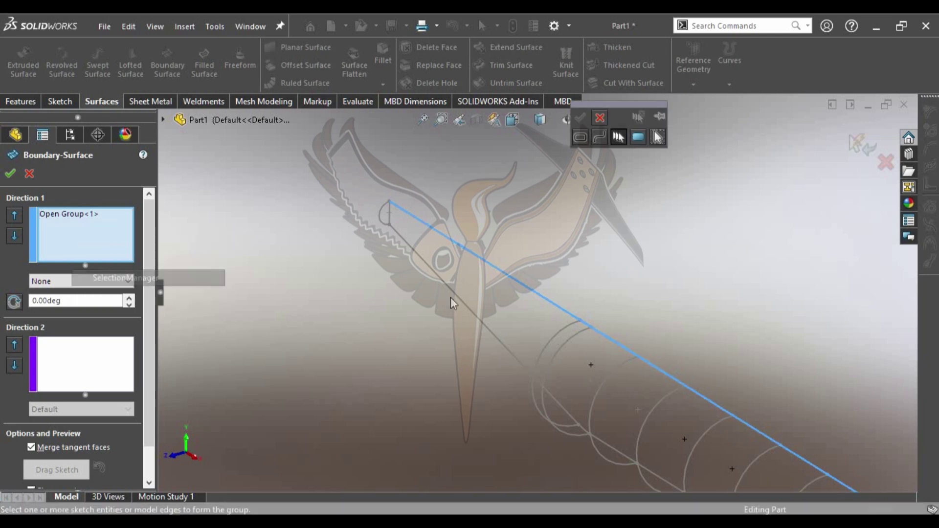
{"action": "mouse_move", "coordinate": [606, 289]}
{"action": "middle_mouse_down"}
{"action": "mouse_move", "coordinate": [593, 369]}
{"action": "mouse_move", "coordinate": [617, 330]}
{"action": "mouse_move", "coordinate": [654, 325]}
{"action": "middle_mouse_up"}
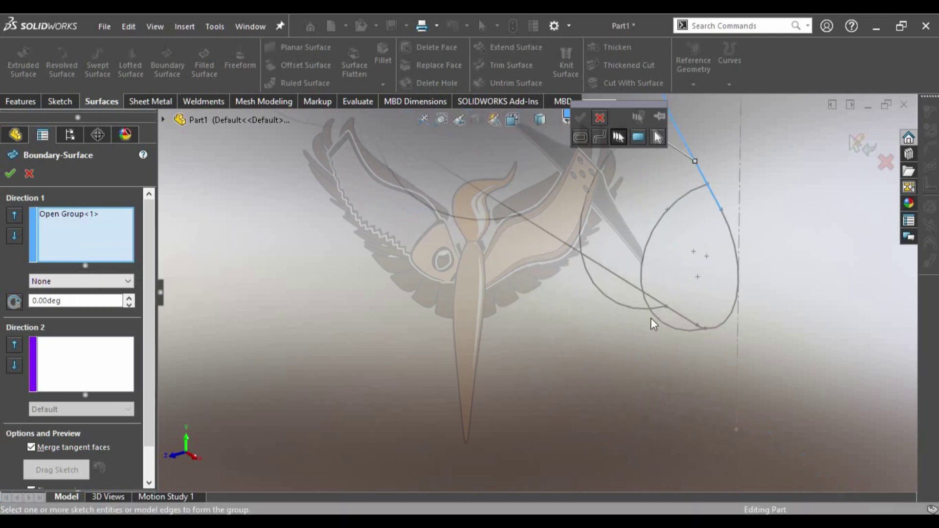
{"action": "left_click", "coordinate": [682, 319]}
{"action": "mouse_move", "coordinate": [581, 271]}
{"action": "middle_mouse_down"}
{"action": "mouse_move", "coordinate": [675, 321]}
{"action": "mouse_move", "coordinate": [494, 297]}
{"action": "mouse_move", "coordinate": [520, 298]}
{"action": "middle_mouse_up"}
{"action": "scroll", "coordinate": [421, 214], "scroll_direction": "down", "scroll_amount": 2}
{"action": "scroll", "coordinate": [421, 214], "scroll_direction": "down", "scroll_amount": 2}
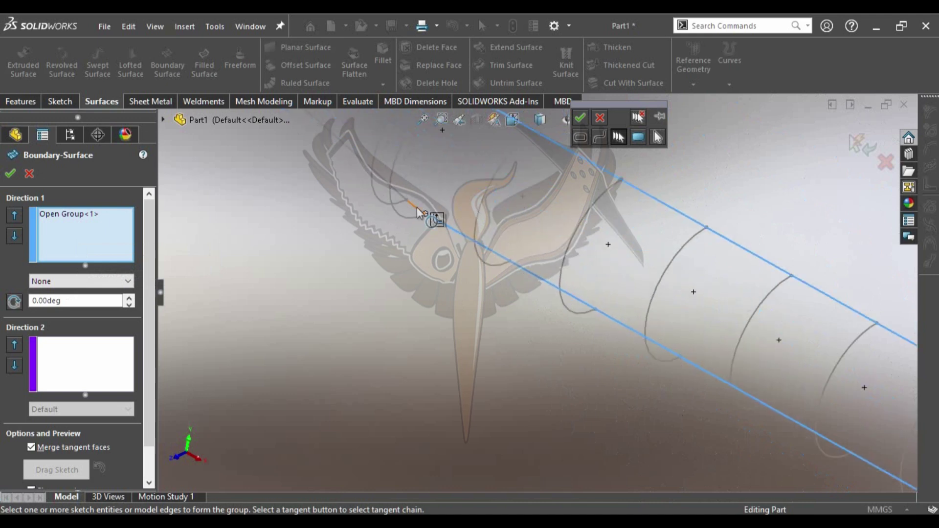
{"action": "left_click", "coordinate": [417, 211]}
{"action": "mouse_move", "coordinate": [392, 188]}
{"action": "middle_mouse_down"}
{"action": "mouse_move", "coordinate": [388, 205]}
{"action": "mouse_move", "coordinate": [445, 255]}
{"action": "mouse_move", "coordinate": [686, 365]}
{"action": "mouse_move", "coordinate": [604, 330]}
{"action": "mouse_move", "coordinate": [697, 394]}
{"action": "mouse_move", "coordinate": [760, 406]}
{"action": "mouse_move", "coordinate": [776, 398]}
{"action": "mouse_move", "coordinate": [674, 364]}
{"action": "mouse_move", "coordinate": [643, 382]}
{"action": "mouse_move", "coordinate": [620, 342]}
{"action": "mouse_move", "coordinate": [631, 335]}
{"action": "mouse_move", "coordinate": [571, 181]}
{"action": "middle_mouse_up"}
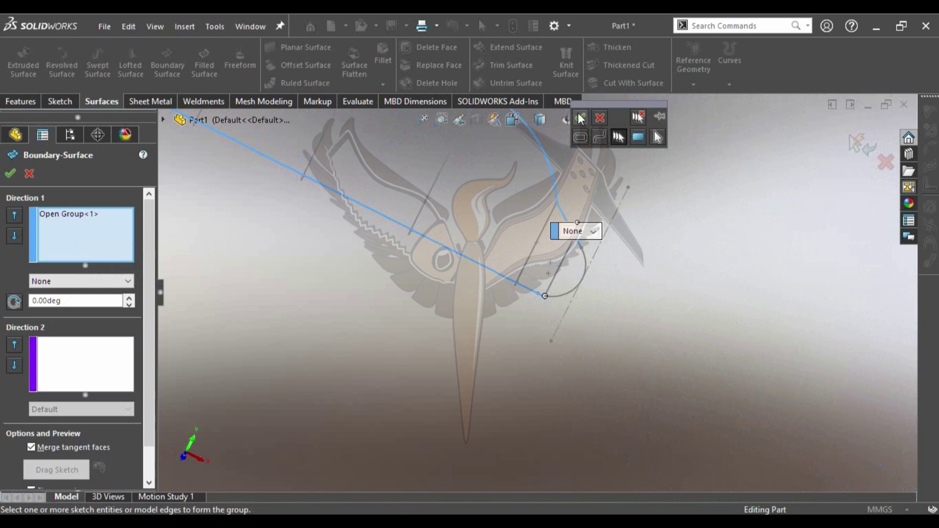
{"action": "left_click", "coordinate": [580, 119]}
{"action": "middle_click_drag", "start_coordinate": [566, 325], "coordinate": [485, 254]}
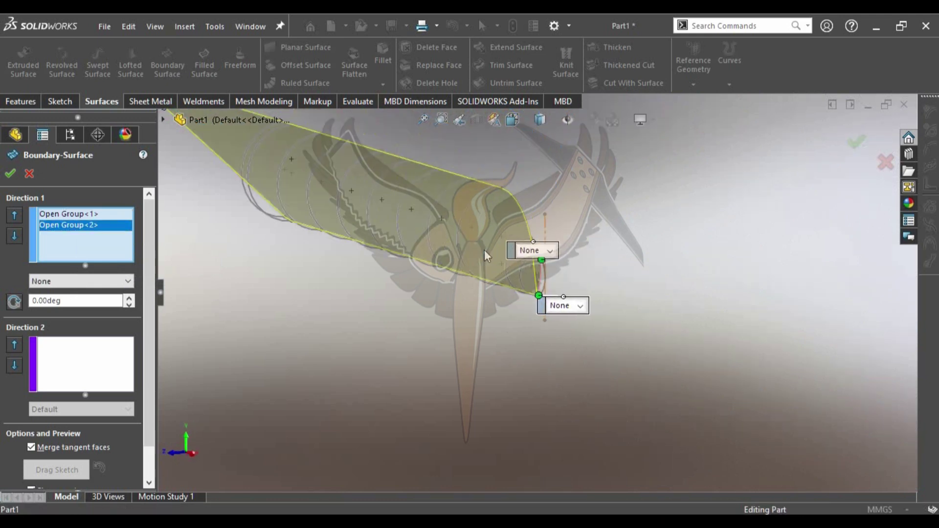
Add the cross-section sketches Sketch15 through Sketch22 to Direction 2
{"action": "left_click", "coordinate": [64, 377]}
{"action": "middle_click_drag", "start_coordinate": [412, 249], "coordinate": [621, 292]}
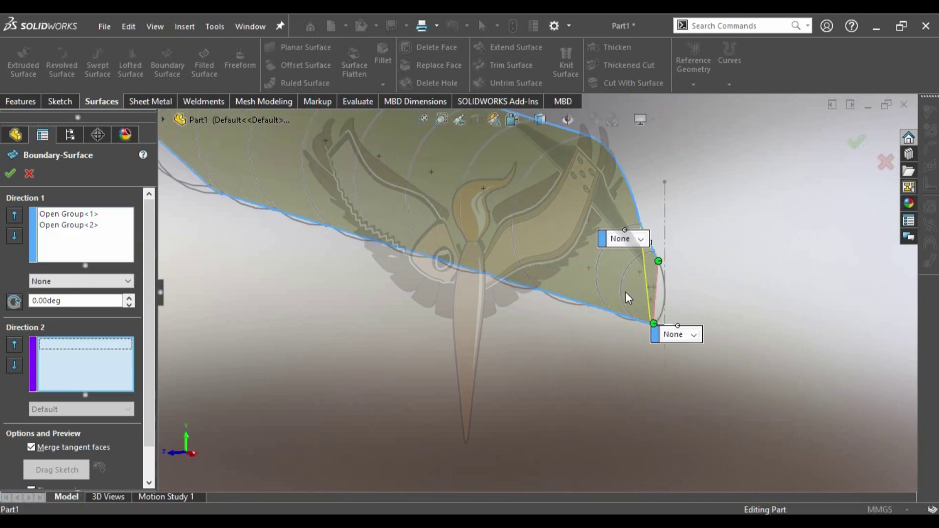
{"action": "left_click", "coordinate": [625, 289]}
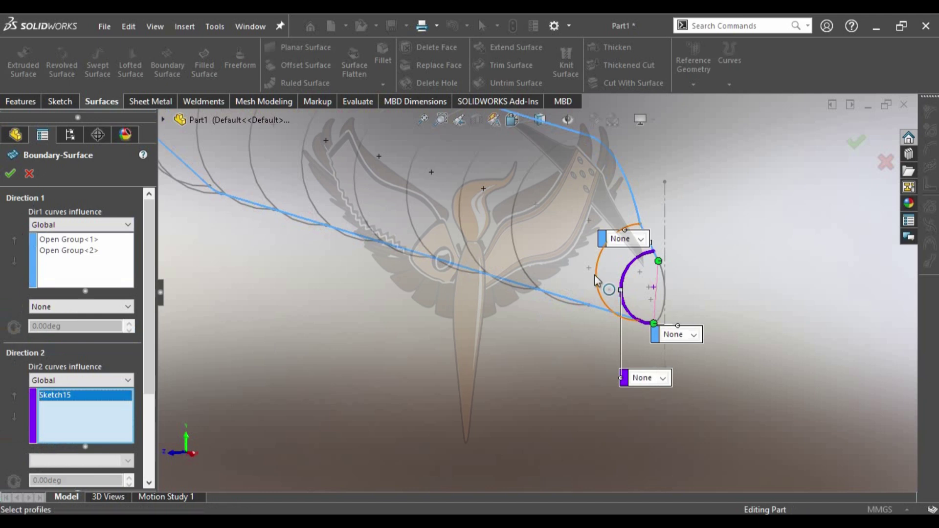
{"action": "left_click", "coordinate": [595, 276]}
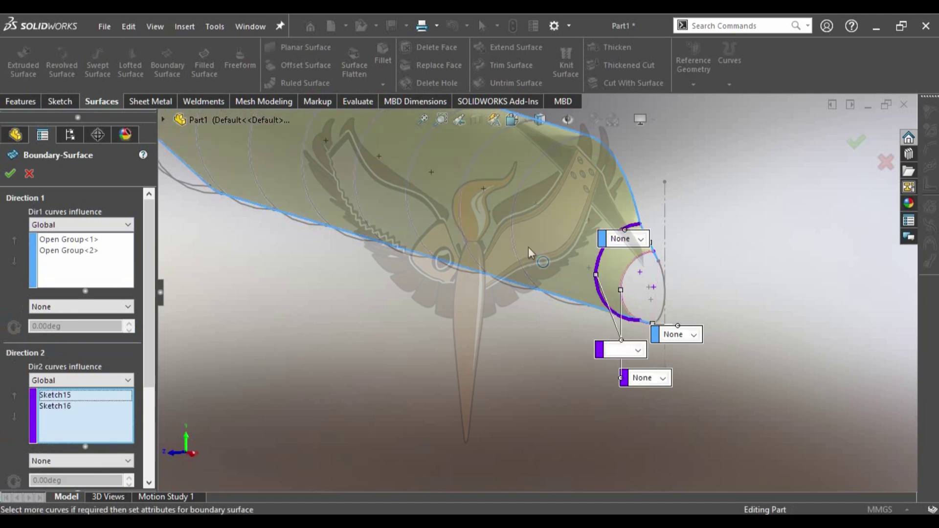
{"action": "left_click", "coordinate": [522, 267]}
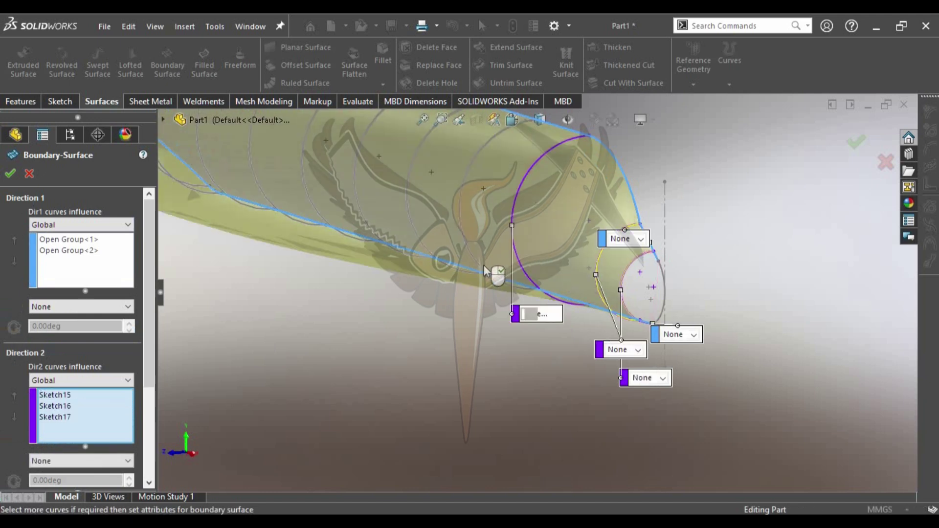
{"action": "left_click", "coordinate": [480, 267]}
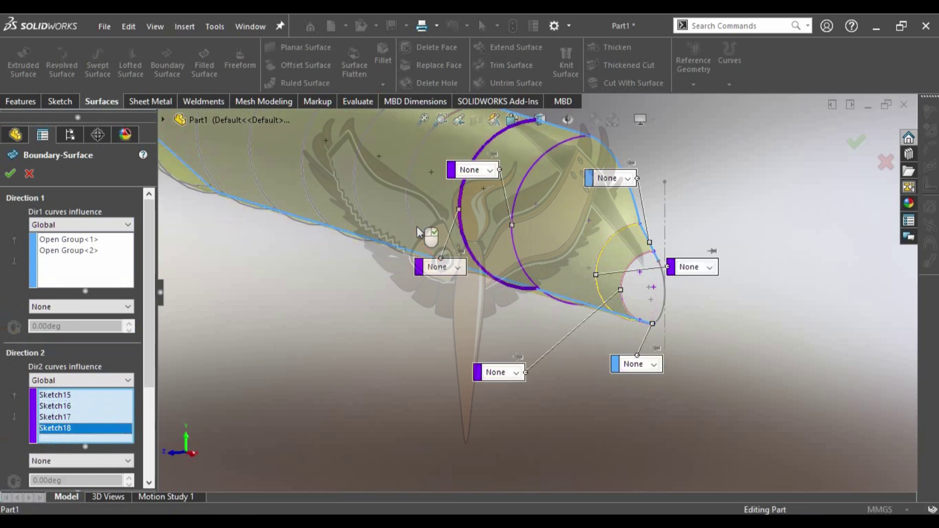
{"action": "left_click", "coordinate": [417, 232]}
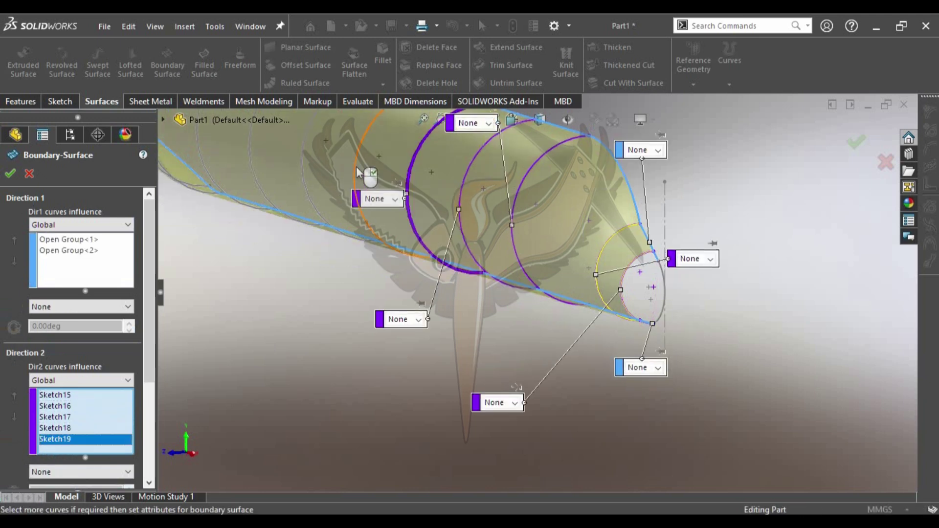
{"action": "left_click", "coordinate": [354, 179]}
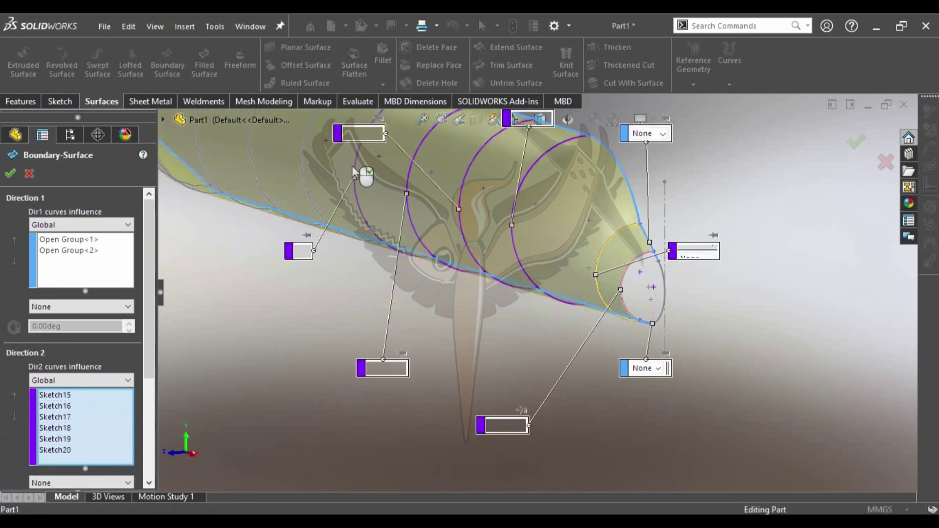
{"action": "left_click", "coordinate": [305, 165]}
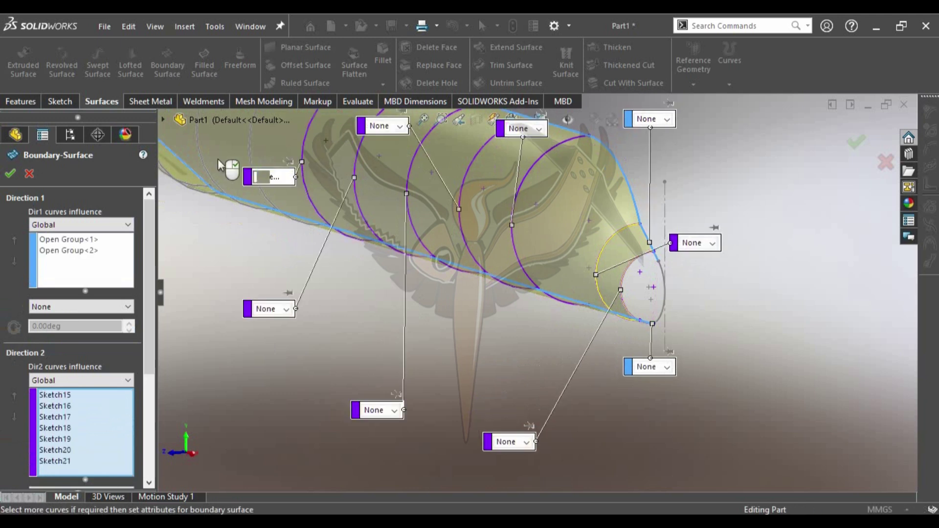
{"action": "left_click", "coordinate": [250, 157]}
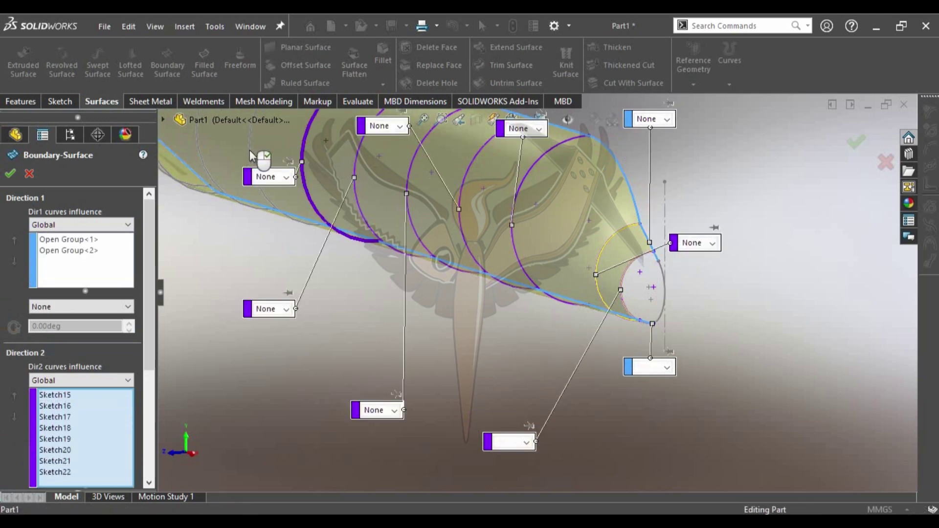
Add Sketch23, the remaining end arcs and the small tip circle, then accept Boundary-Surface2
{"action": "scroll", "coordinate": [396, 320], "scroll_direction": "up", "scroll_amount": 1}
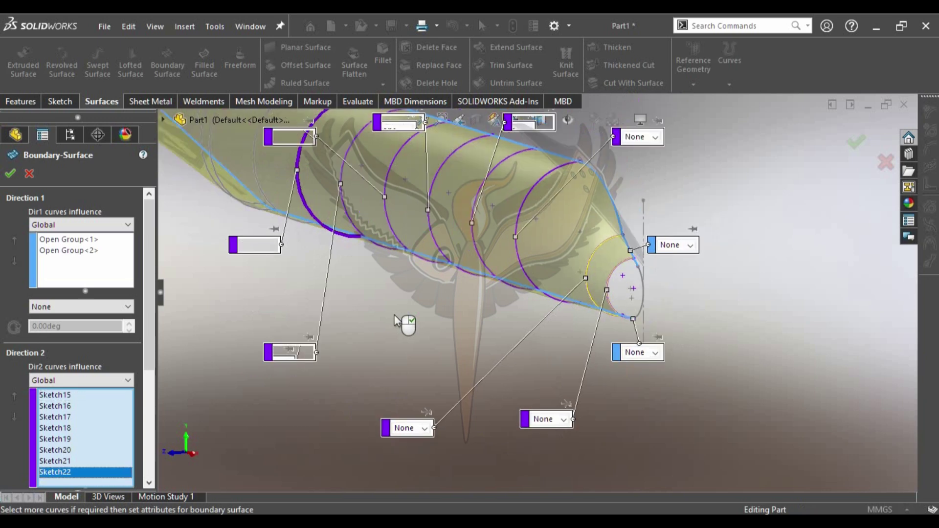
{"action": "scroll", "coordinate": [396, 321], "scroll_direction": "up", "scroll_amount": 1}
{"action": "scroll", "coordinate": [379, 201], "scroll_direction": "up", "scroll_amount": 2}
{"action": "scroll", "coordinate": [379, 202], "scroll_direction": "down", "scroll_amount": 1}
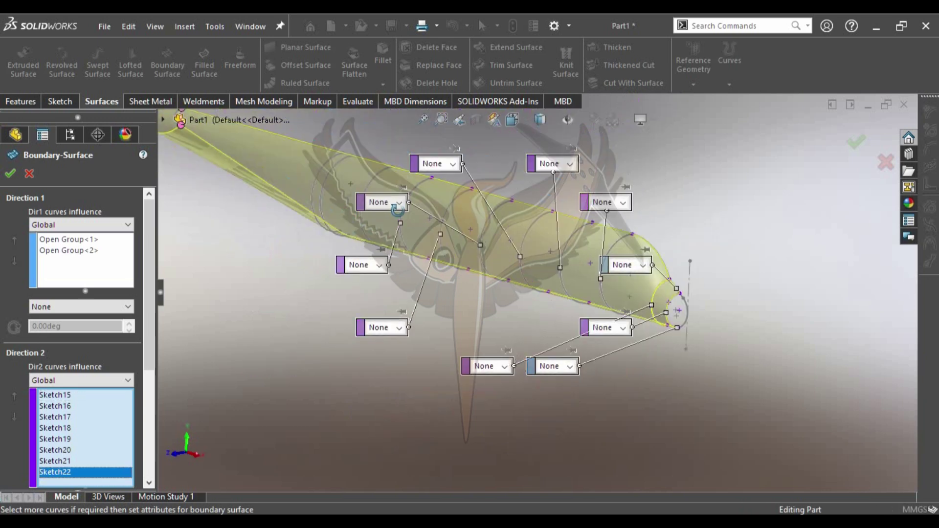
{"action": "scroll", "coordinate": [376, 193], "scroll_direction": "down", "scroll_amount": 2}
{"action": "left_click", "coordinate": [359, 219]}
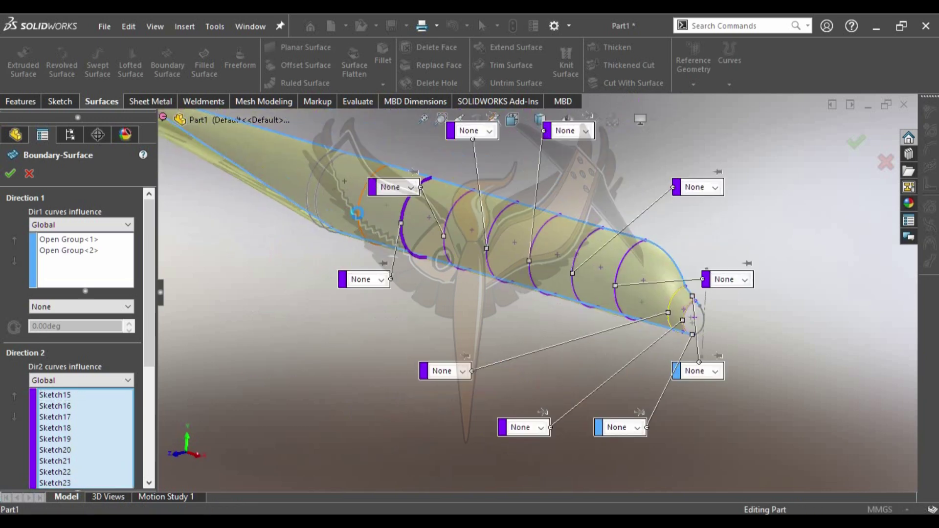
{"action": "left_click", "coordinate": [315, 174]}
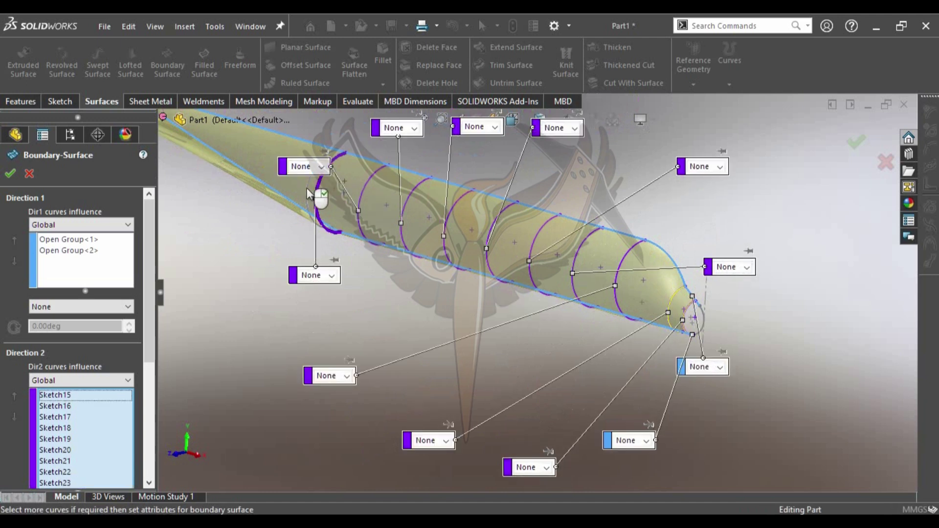
{"action": "left_click", "coordinate": [308, 194]}
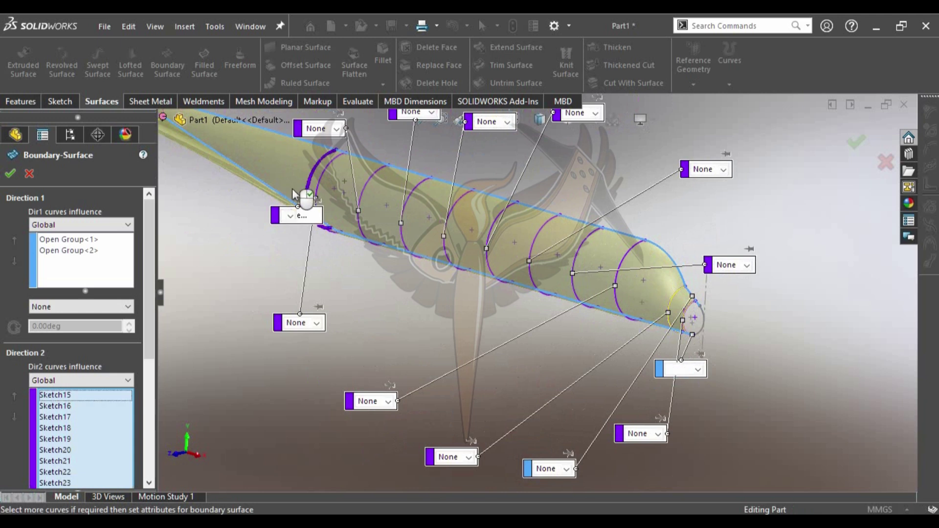
{"action": "middle_click_drag", "start_coordinate": [253, 188], "coordinate": [320, 193]}
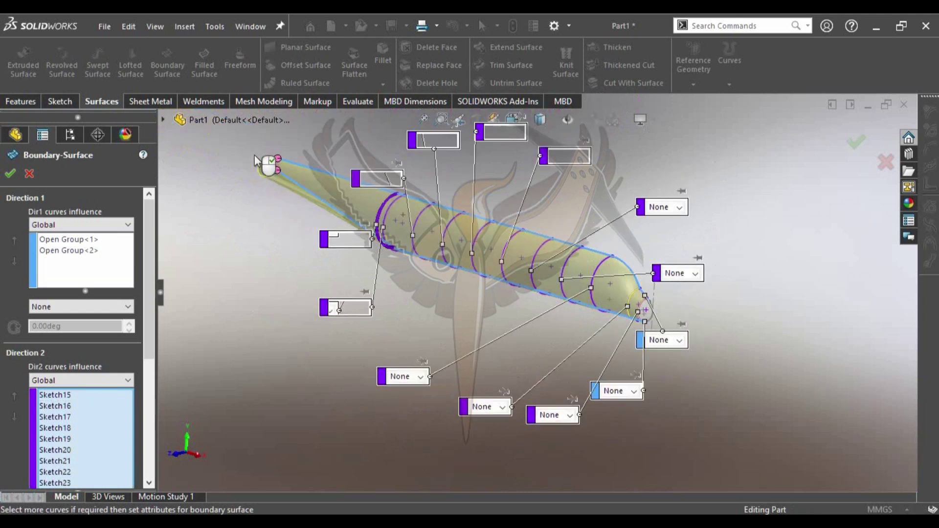
{"action": "scroll", "coordinate": [321, 194], "scroll_direction": "down", "scroll_amount": 2}
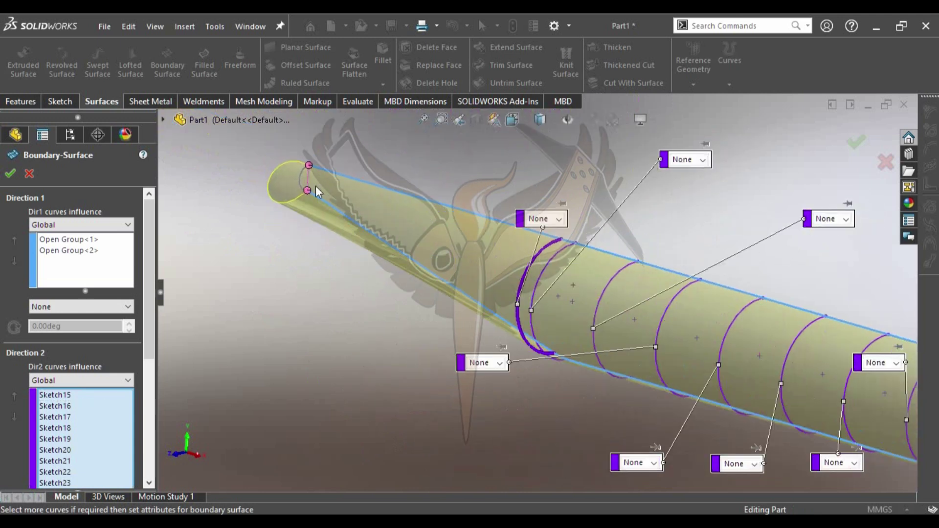
{"action": "left_click", "coordinate": [302, 176]}
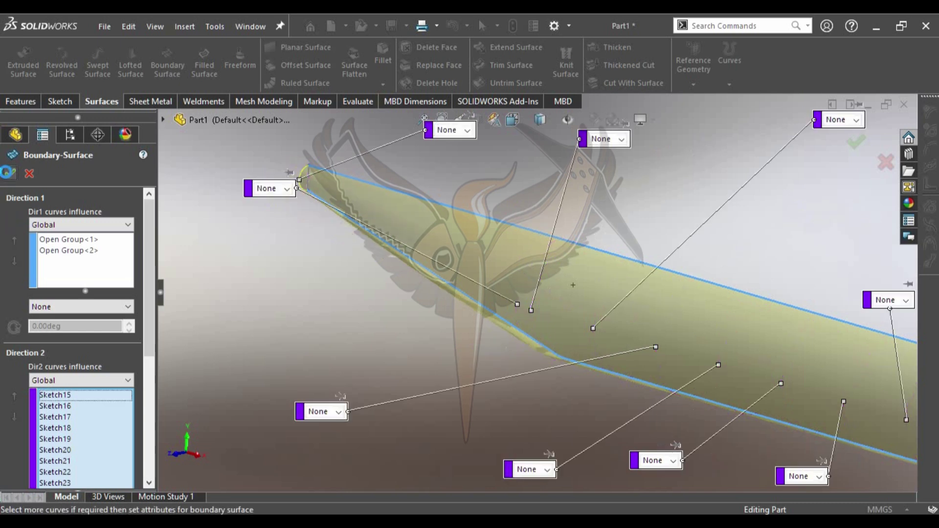
{"action": "key", "text": "Return"}
{"action": "scroll", "coordinate": [518, 294], "scroll_direction": "up", "scroll_amount": 5}
{"action": "mouse_move", "coordinate": [649, 341]}
{"action": "middle_mouse_down"}
{"action": "mouse_move", "coordinate": [653, 277]}
{"action": "mouse_move", "coordinate": [533, 438]}
{"action": "middle_mouse_up"}
{"action": "middle_click_drag", "start_coordinate": [643, 315], "coordinate": [605, 237]}
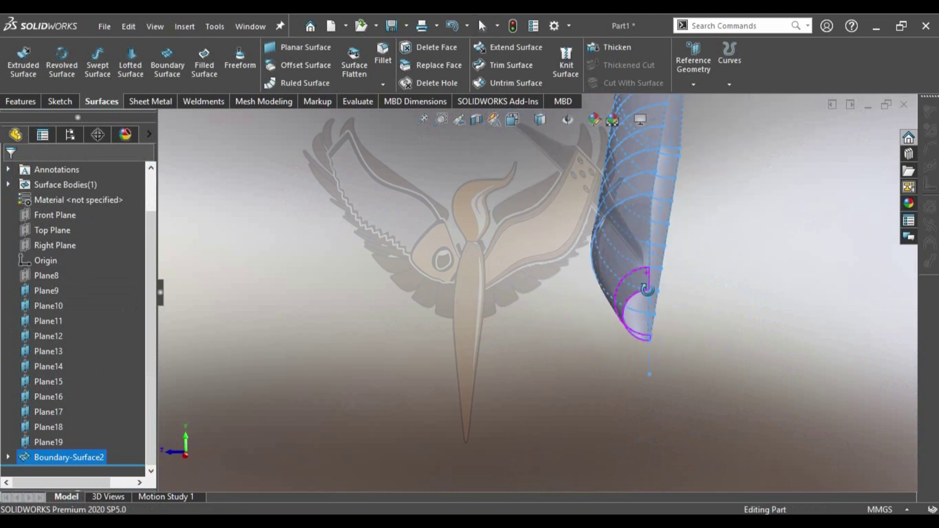
{"action": "left_click", "coordinate": [512, 121]}
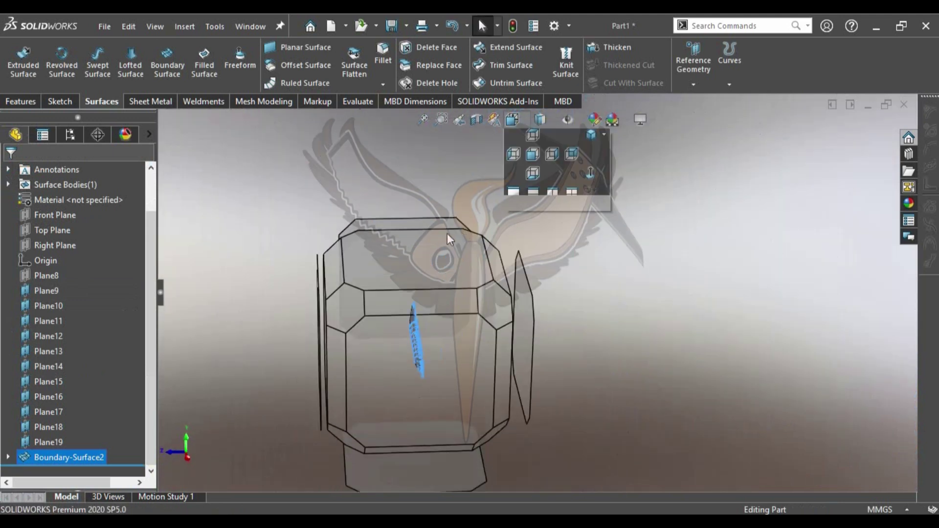
{"action": "left_click", "coordinate": [445, 234]}
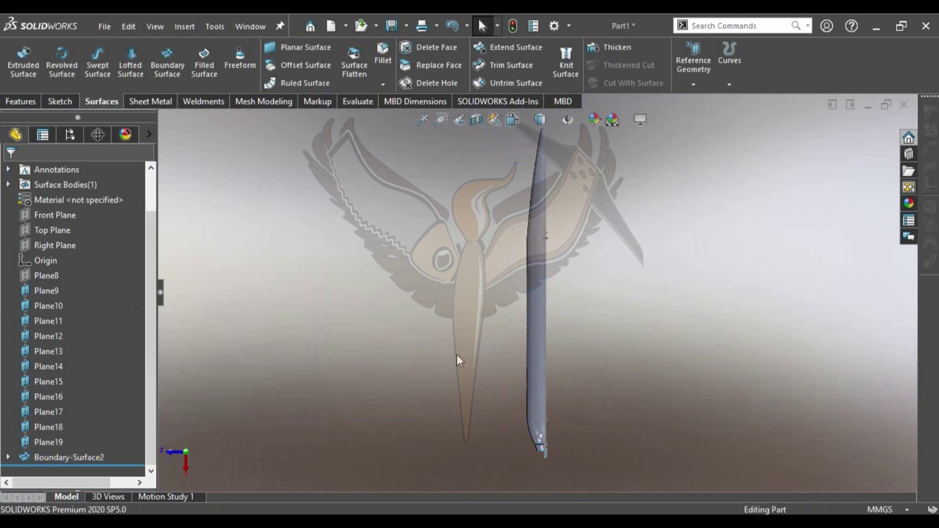
{"action": "mouse_move", "coordinate": [480, 366]}
{"action": "middle_mouse_down"}
{"action": "mouse_move", "coordinate": [640, 279]}
{"action": "mouse_move", "coordinate": [615, 334]}
{"action": "middle_mouse_up"}
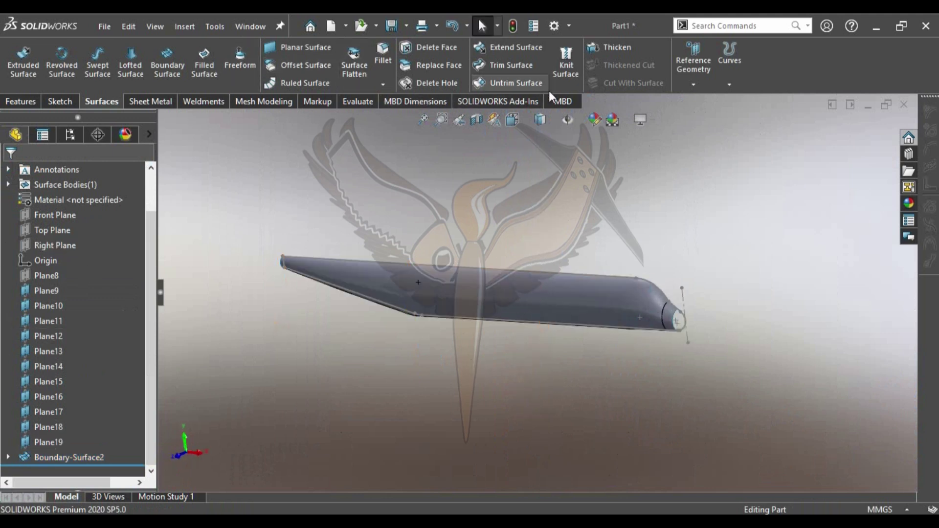
{"action": "left_click", "coordinate": [24, 102]}
Mirror Boundary-Surface2 across the Front Plane as Mirror2
{"action": "left_click", "coordinate": [502, 82]}
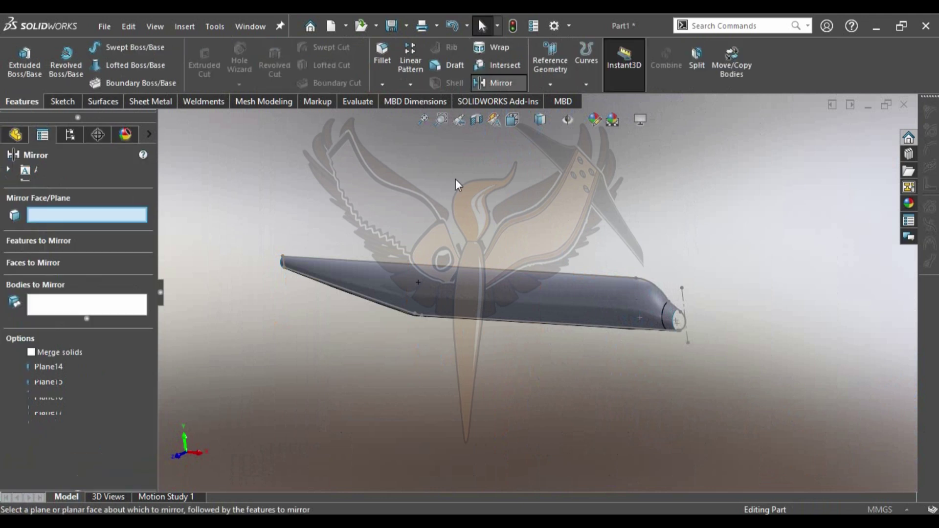
{"action": "left_click", "coordinate": [73, 315]}
{"action": "left_click", "coordinate": [392, 283]}
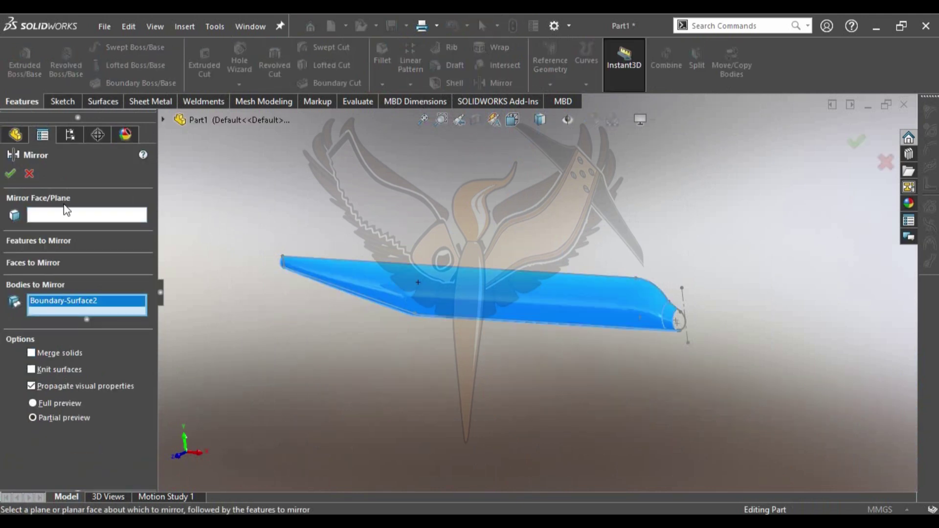
{"action": "left_click", "coordinate": [163, 119]}
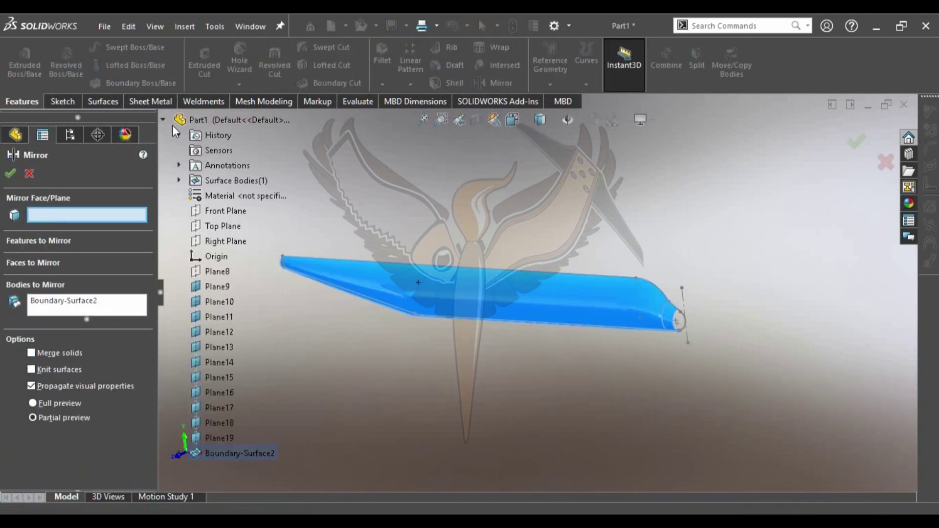
{"action": "left_click", "coordinate": [225, 212]}
{"action": "left_click", "coordinate": [855, 146]}
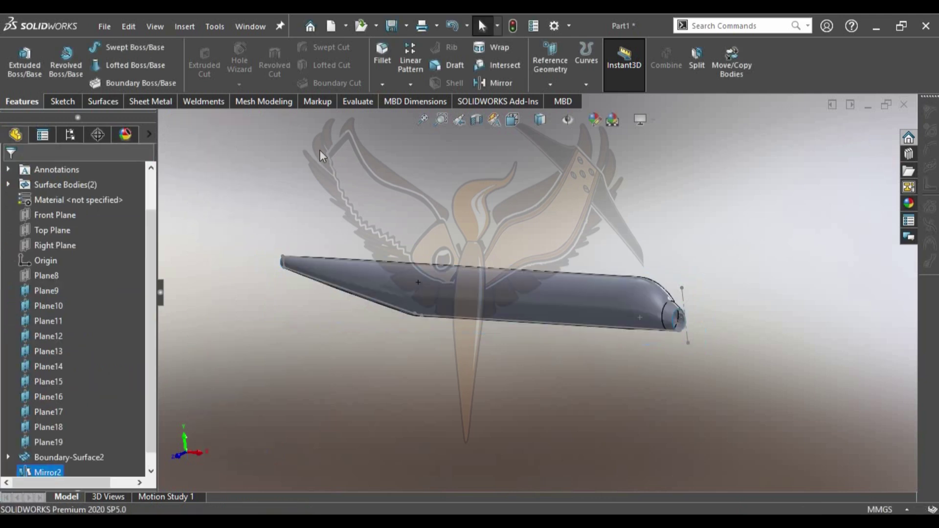
Cap the blade's rounded open end with a fill surface bounded by its two edges
{"action": "left_click", "coordinate": [99, 103]}
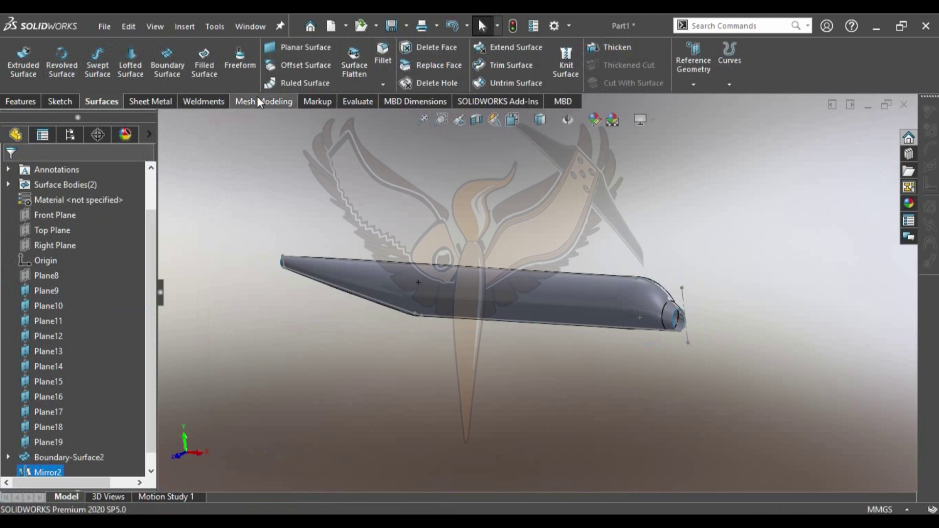
{"action": "left_click", "coordinate": [205, 63]}
{"action": "scroll", "coordinate": [641, 306], "scroll_direction": "down", "scroll_amount": 3}
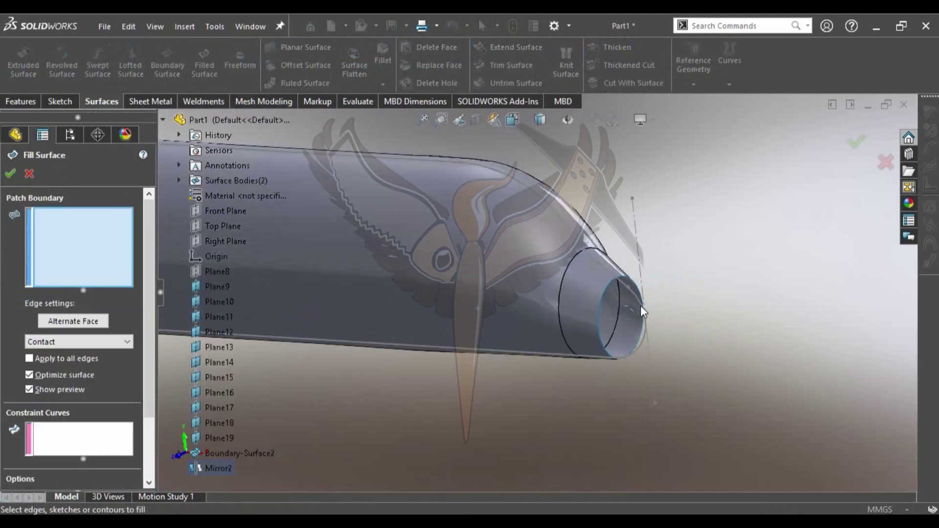
{"action": "scroll", "coordinate": [585, 269], "scroll_direction": "down", "scroll_amount": 3}
{"action": "left_click", "coordinate": [607, 265]}
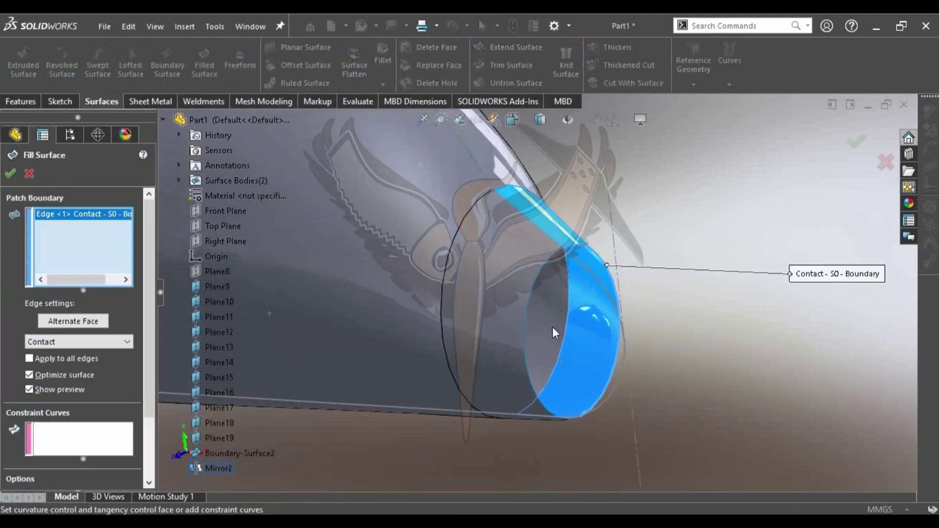
{"action": "left_click", "coordinate": [523, 330]}
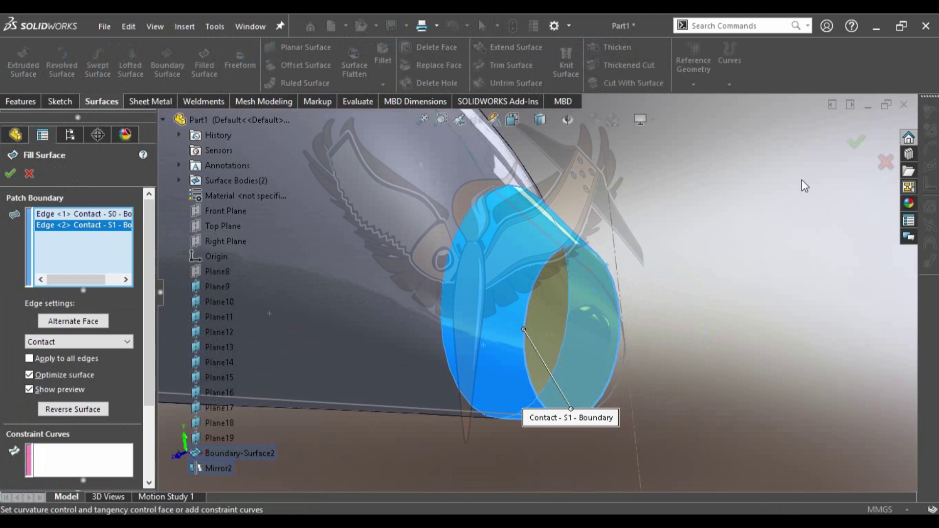
{"action": "key", "text": "Return"}
{"action": "scroll", "coordinate": [656, 253], "scroll_direction": "up", "scroll_amount": 3}
Fill the narrow opposite end opening using its two edges as the fill boundary
{"action": "scroll", "coordinate": [572, 281], "scroll_direction": "up", "scroll_amount": 3}
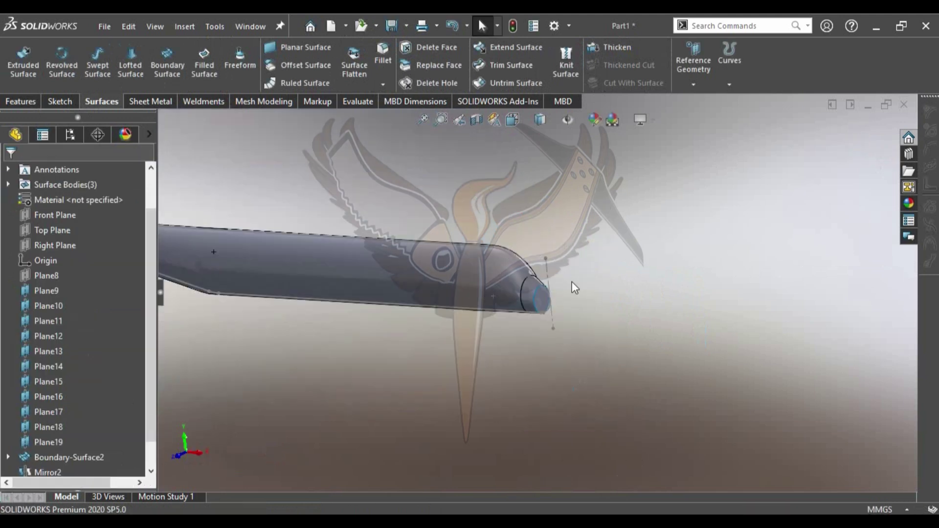
{"action": "middle_click_drag", "start_coordinate": [466, 283], "coordinate": [318, 252]}
{"action": "scroll", "coordinate": [318, 251], "scroll_direction": "down", "scroll_amount": 3}
{"action": "scroll", "coordinate": [350, 270], "scroll_direction": "down", "scroll_amount": 2}
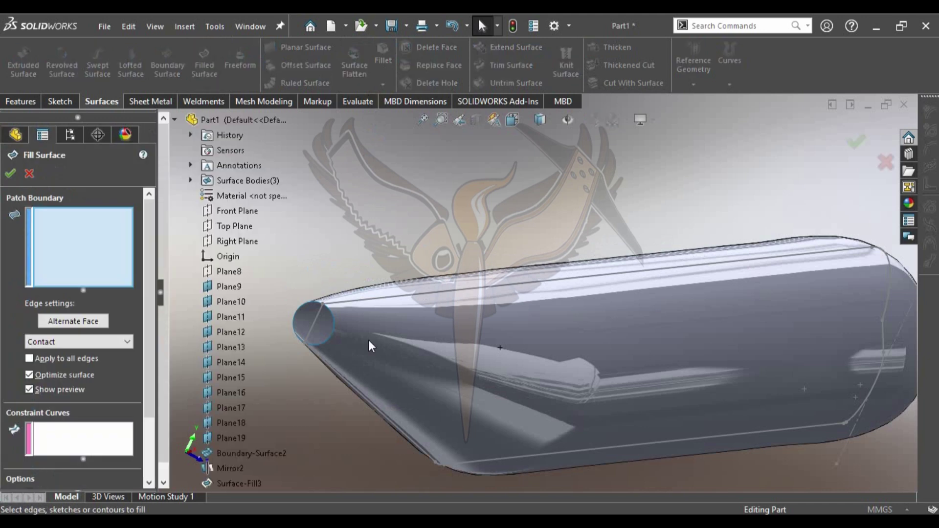
{"action": "scroll", "coordinate": [369, 339], "scroll_direction": "down", "scroll_amount": 3}
{"action": "left_click", "coordinate": [325, 273]}
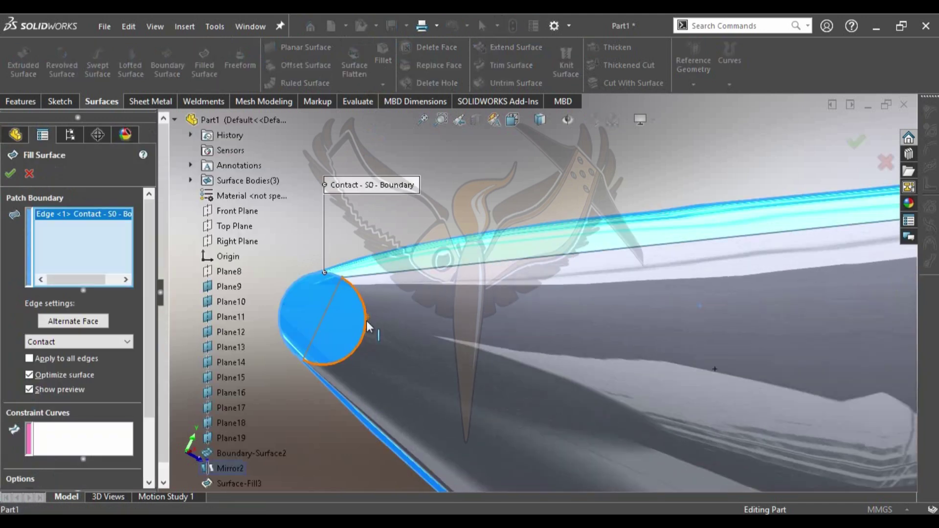
{"action": "left_click", "coordinate": [366, 321]}
{"action": "scroll", "coordinate": [596, 303], "scroll_direction": "up", "scroll_amount": 3}
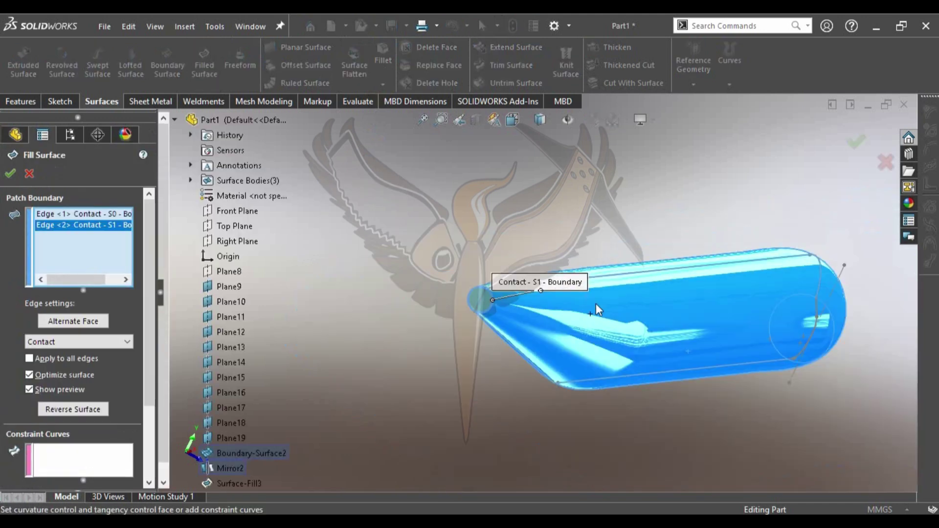
{"action": "left_click", "coordinate": [854, 141]}
{"action": "mouse_move", "coordinate": [747, 267]}
{"action": "middle_mouse_down"}
{"action": "mouse_move", "coordinate": [677, 339]}
{"action": "mouse_move", "coordinate": [389, 139]}
{"action": "middle_mouse_up"}
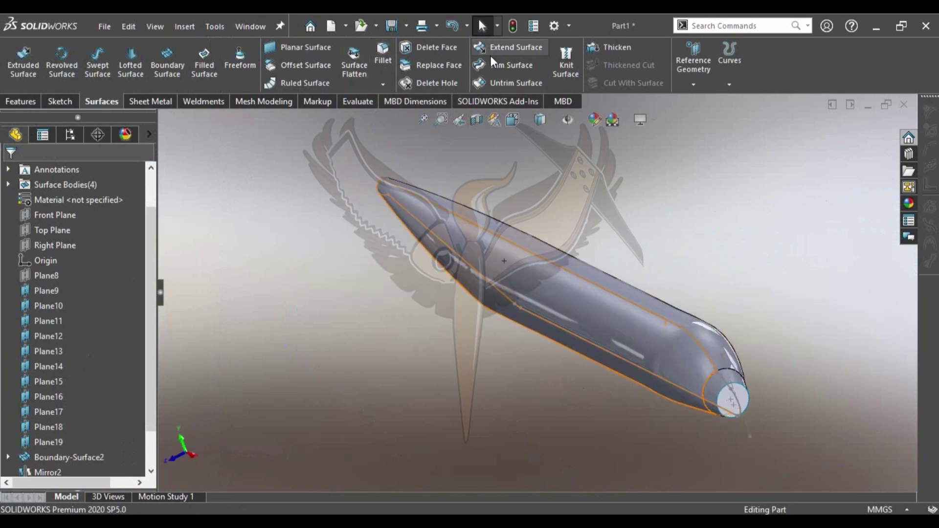
Knit Boundary-Surface2, Mirror2, Surface-Fill3 and Surface-Fill4 with Create solid enabled
{"action": "left_click", "coordinate": [557, 86]}
{"action": "left_click", "coordinate": [580, 311]}
{"action": "left_click", "coordinate": [705, 330]}
{"action": "left_click", "coordinate": [745, 409]}
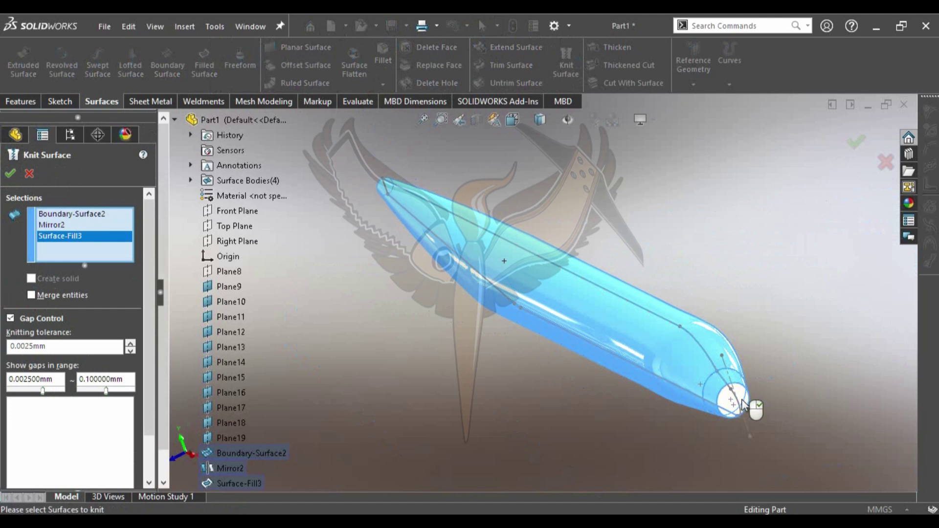
{"action": "middle_click_drag", "start_coordinate": [754, 411], "coordinate": [652, 378]}
{"action": "scroll", "coordinate": [471, 274], "scroll_direction": "down", "scroll_amount": 3}
{"action": "scroll", "coordinate": [471, 274], "scroll_direction": "down", "scroll_amount": 3}
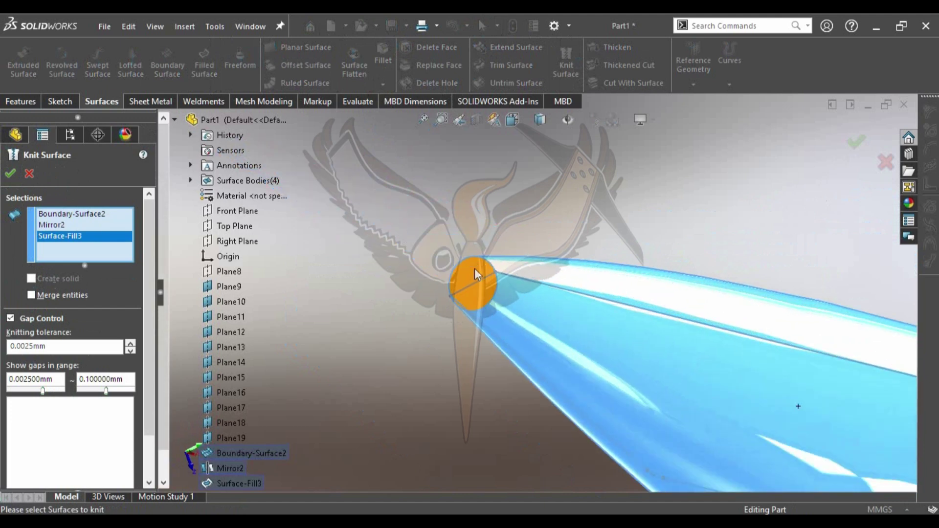
{"action": "left_click", "coordinate": [471, 276]}
{"action": "left_click", "coordinate": [69, 279]}
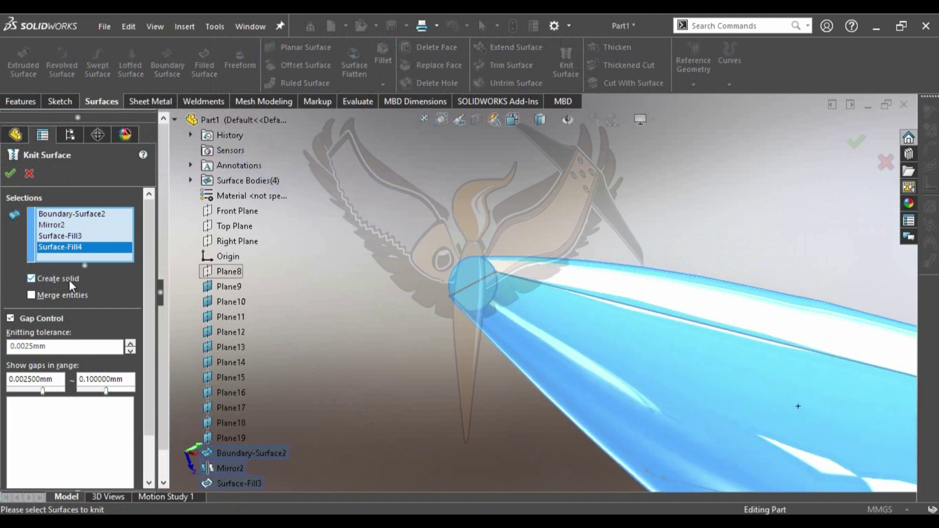
{"action": "left_click", "coordinate": [11, 174]}
{"action": "scroll", "coordinate": [413, 274], "scroll_direction": "up", "scroll_amount": 3}
{"action": "scroll", "coordinate": [489, 264], "scroll_direction": "up", "scroll_amount": 3}
{"action": "scroll", "coordinate": [633, 310], "scroll_direction": "down", "scroll_amount": 2}
Convert the blade's narrow circular end face into a circle on a new sketch
{"action": "scroll", "coordinate": [636, 323], "scroll_direction": "down", "scroll_amount": 3}
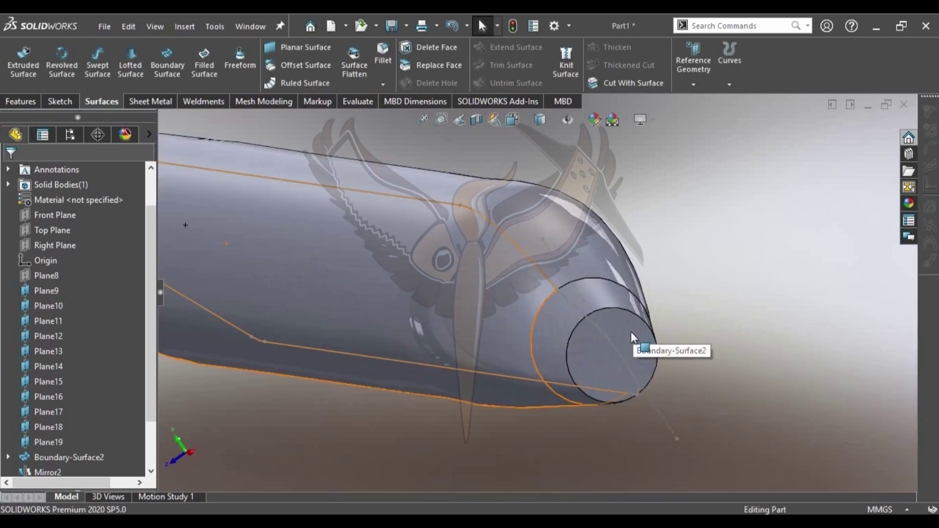
{"action": "scroll", "coordinate": [641, 334], "scroll_direction": "down", "scroll_amount": 3}
{"action": "left_click", "coordinate": [641, 334]}
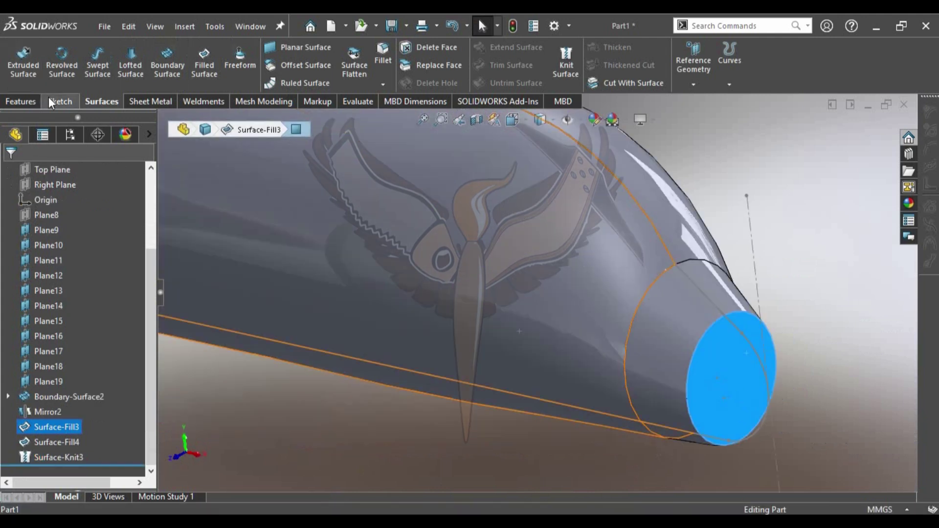
{"action": "left_click", "coordinate": [49, 96]}
{"action": "left_click", "coordinate": [23, 62]}
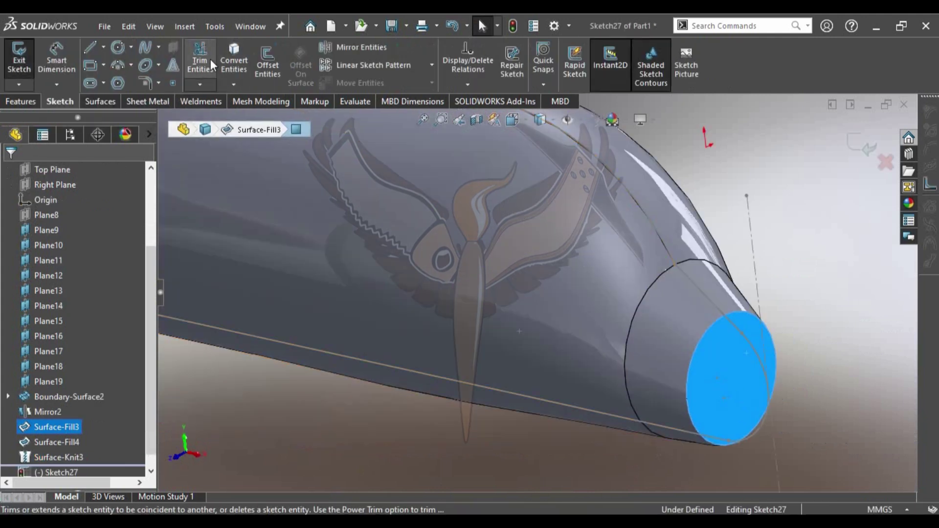
{"action": "left_click", "coordinate": [231, 53]}
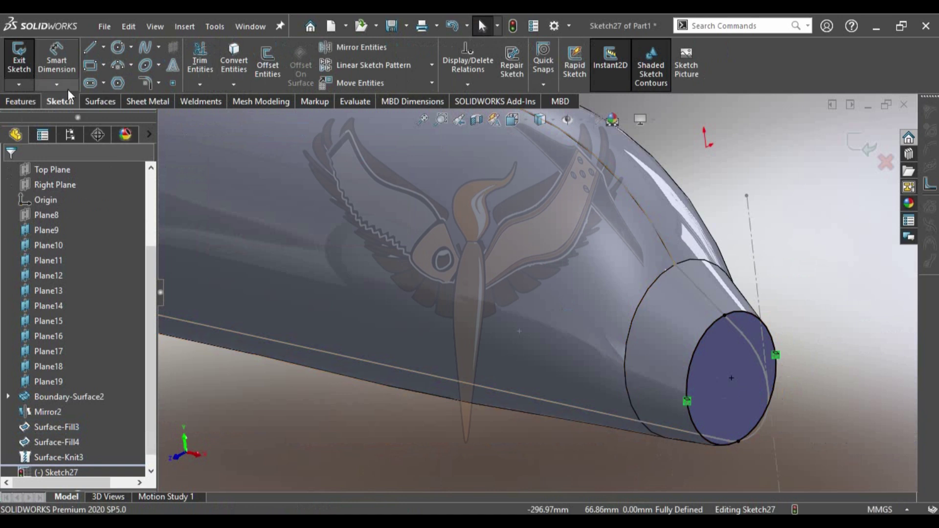
Boss-extrude the circle with draft turned on and the angle raised to 35°
{"action": "left_click", "coordinate": [28, 100]}
{"action": "left_click", "coordinate": [27, 66]}
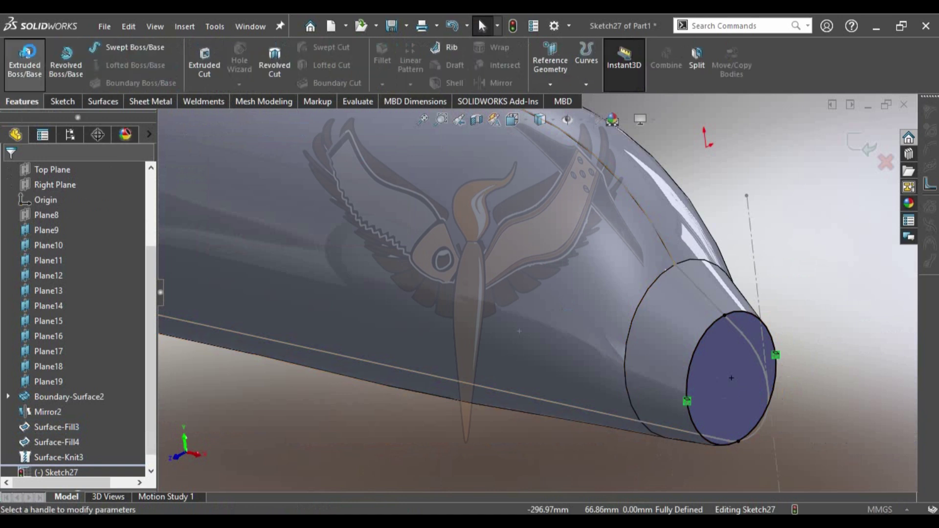
{"action": "middle_click_drag", "start_coordinate": [465, 321], "coordinate": [291, 341]}
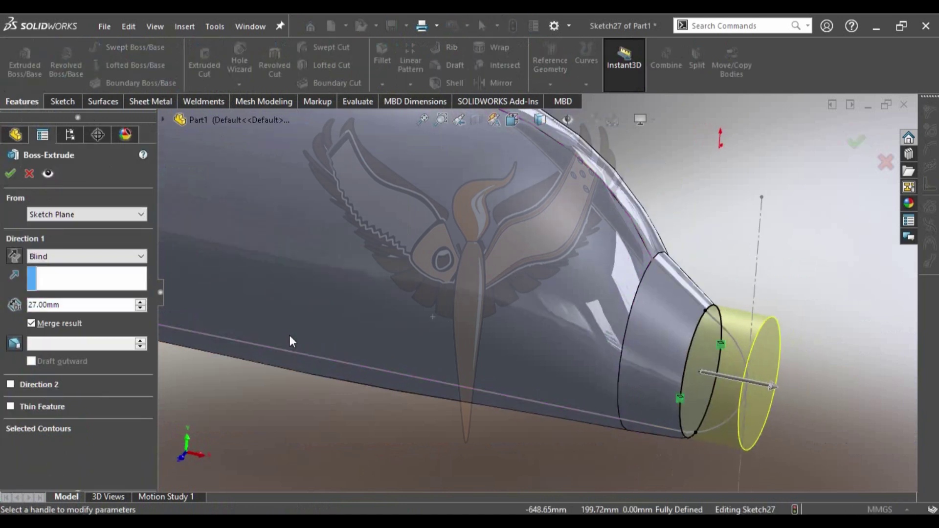
{"action": "left_click", "coordinate": [14, 343]}
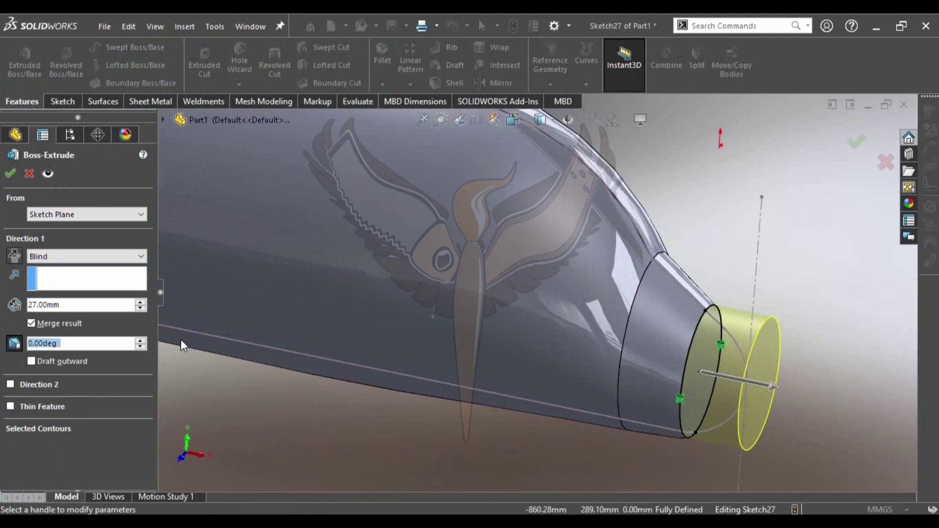
{"action": "left_click", "coordinate": [141, 342]}
{"action": "left_click", "coordinate": [141, 342]}
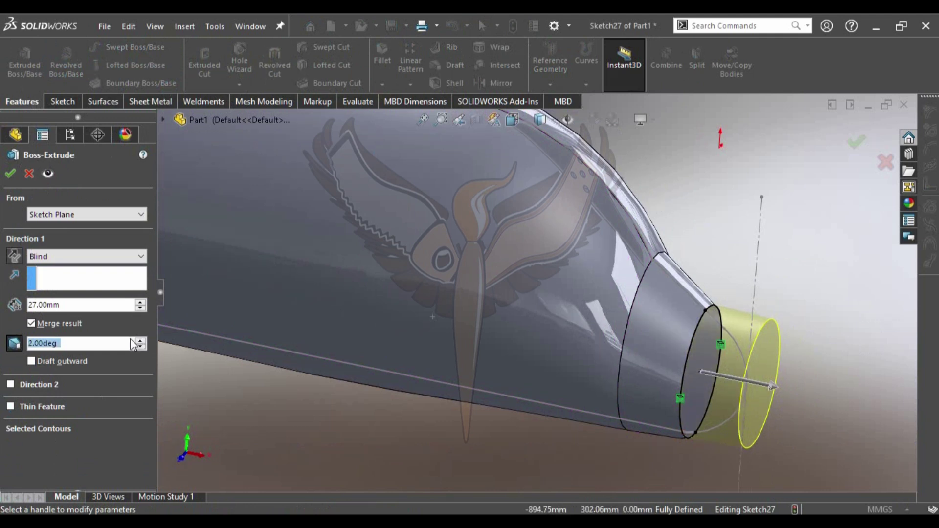
{"action": "left_click", "coordinate": [139, 341]}
{"action": "left_click", "coordinate": [140, 341]}
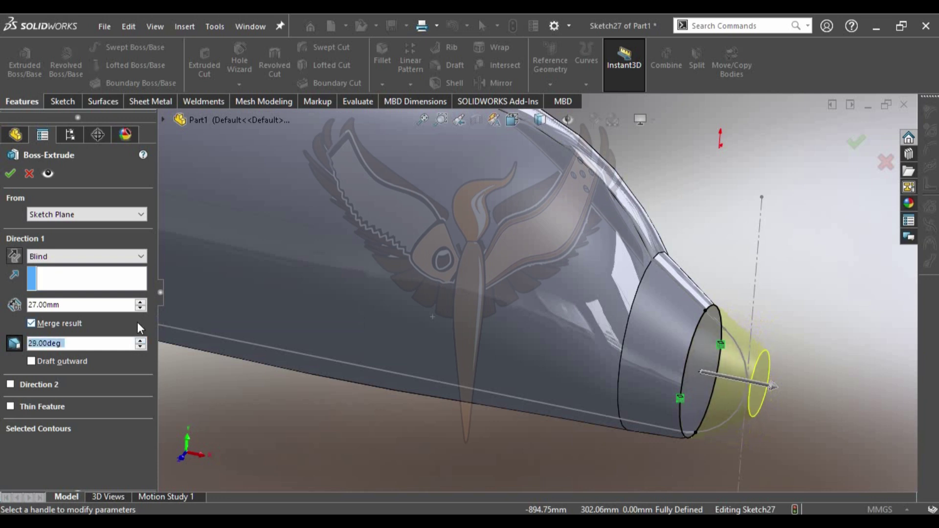
Set the tip extrusion depth to 20 mm and confirm the drafted boss
{"action": "left_click", "coordinate": [118, 306]}
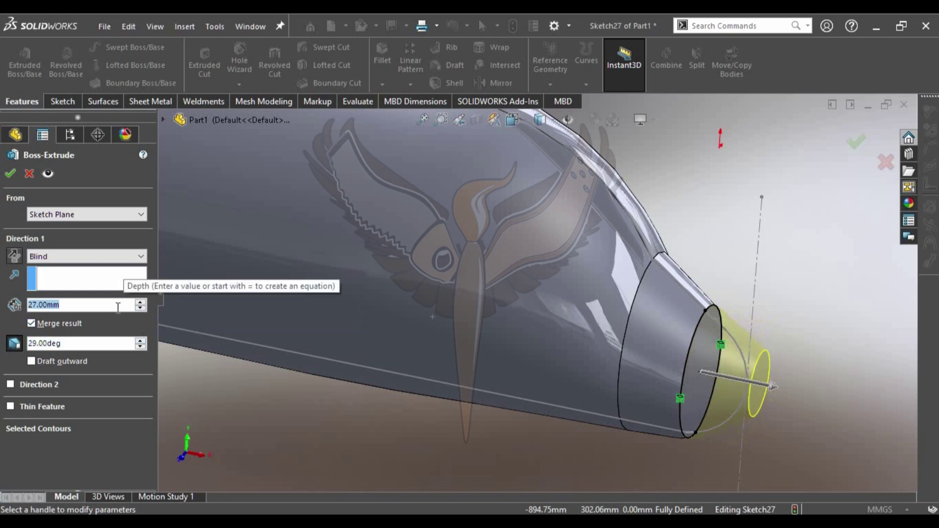
{"action": "type", "text": "20"}
{"action": "key", "text": "Return"}
{"action": "mouse_move", "coordinate": [699, 328]}
{"action": "middle_mouse_down"}
{"action": "mouse_move", "coordinate": [677, 314]}
{"action": "mouse_move", "coordinate": [876, 249]}
{"action": "mouse_move", "coordinate": [636, 342]}
{"action": "middle_mouse_up"}
{"action": "middle_click_drag", "start_coordinate": [418, 408], "coordinate": [193, 413]}
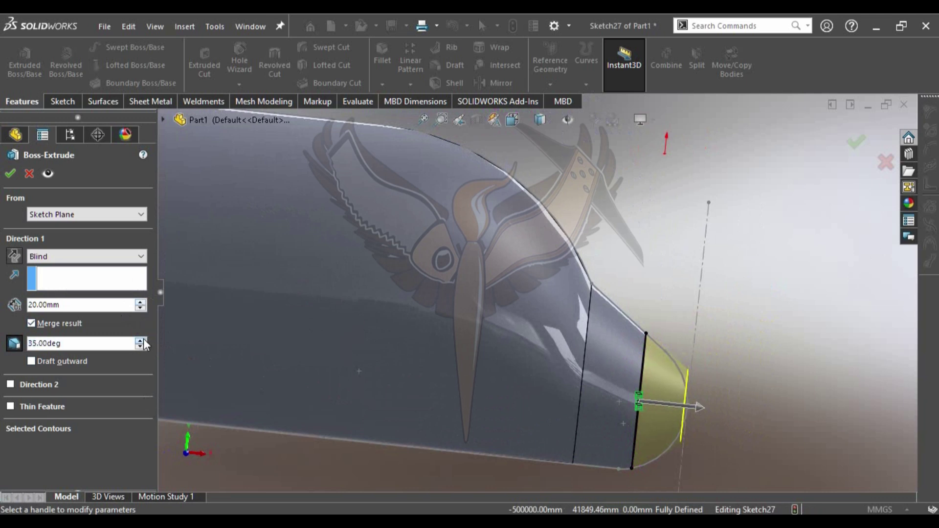
{"action": "left_click", "coordinate": [856, 141]}
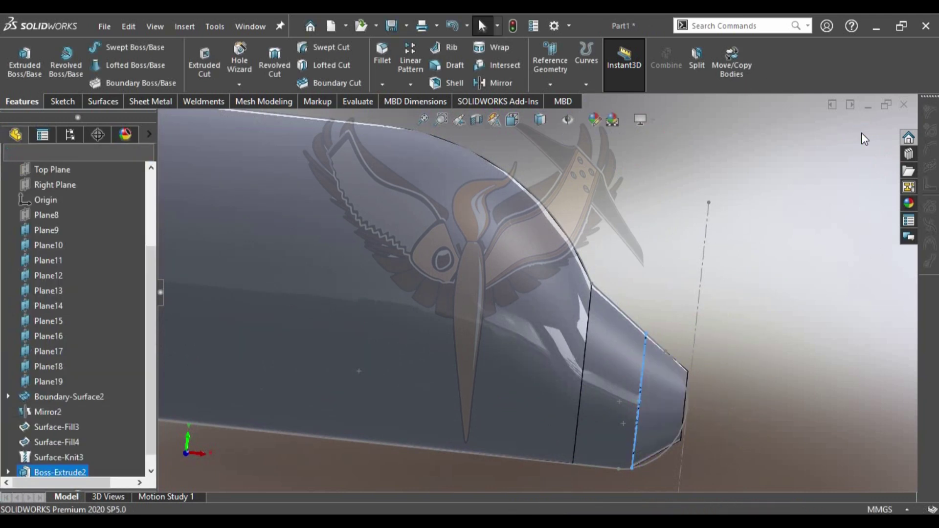
{"action": "middle_click_drag", "start_coordinate": [856, 143], "coordinate": [746, 203]}
Fillet the tapered tip's end edge with a 25 mm radius
{"action": "left_click", "coordinate": [715, 246]}
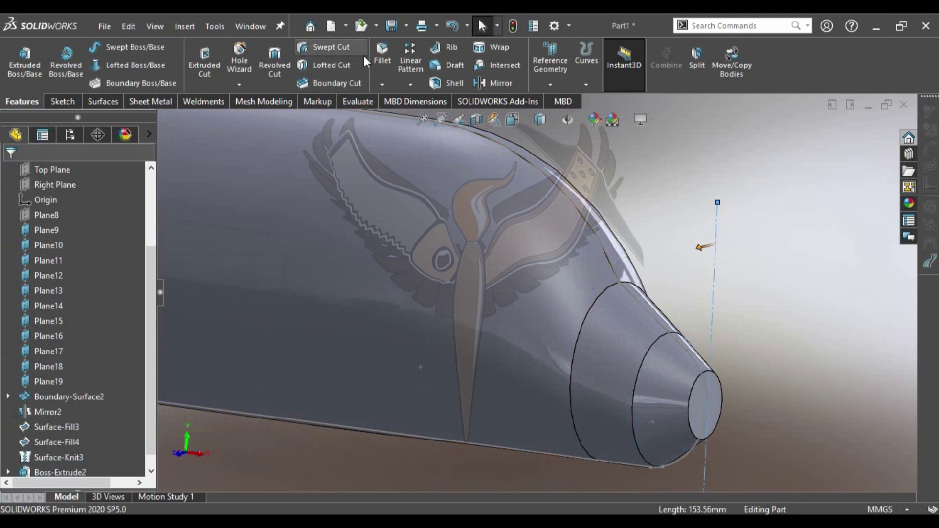
{"action": "left_click", "coordinate": [714, 369]}
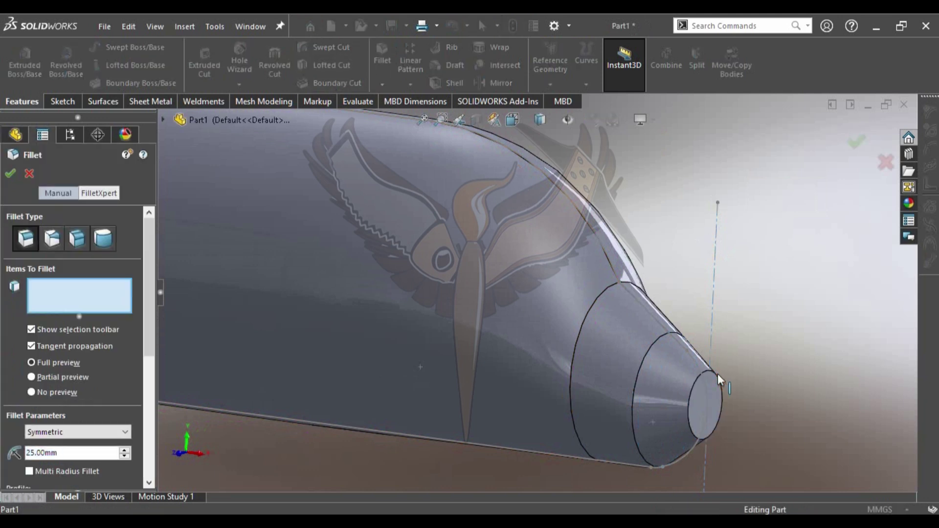
{"action": "left_click", "coordinate": [856, 142]}
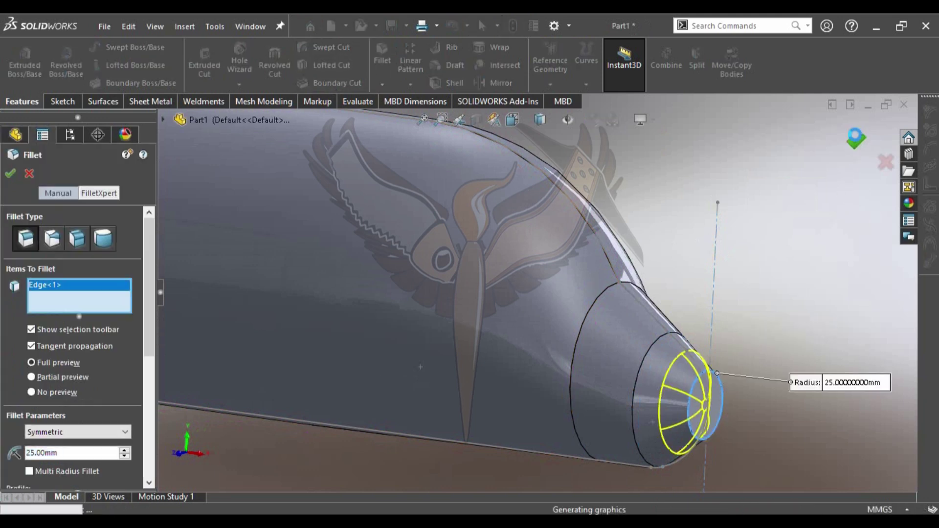
Orbit and zoom the body to inspect the rounded tip from side and diagonal views
{"action": "mouse_move", "coordinate": [809, 283]}
{"action": "middle_mouse_down"}
{"action": "mouse_move", "coordinate": [688, 383]}
{"action": "mouse_move", "coordinate": [580, 351]}
{"action": "mouse_move", "coordinate": [619, 351]}
{"action": "middle_mouse_up"}
{"action": "scroll", "coordinate": [619, 352], "scroll_direction": "up", "scroll_amount": 3}
{"action": "scroll", "coordinate": [301, 256], "scroll_direction": "down", "scroll_amount": 5}
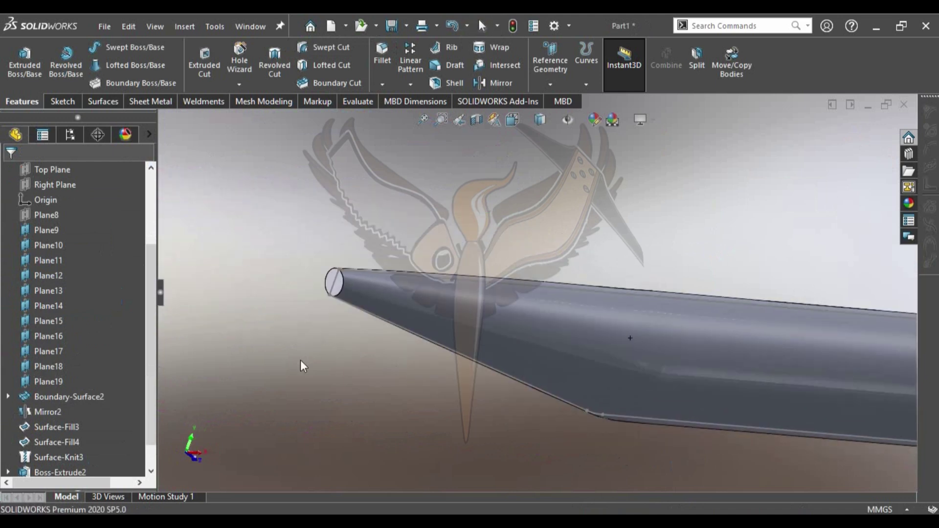
{"action": "scroll", "coordinate": [696, 362], "scroll_direction": "up", "scroll_amount": 2}
{"action": "scroll", "coordinate": [696, 363], "scroll_direction": "up", "scroll_amount": 3}
{"action": "scroll", "coordinate": [734, 369], "scroll_direction": "down", "scroll_amount": 3}
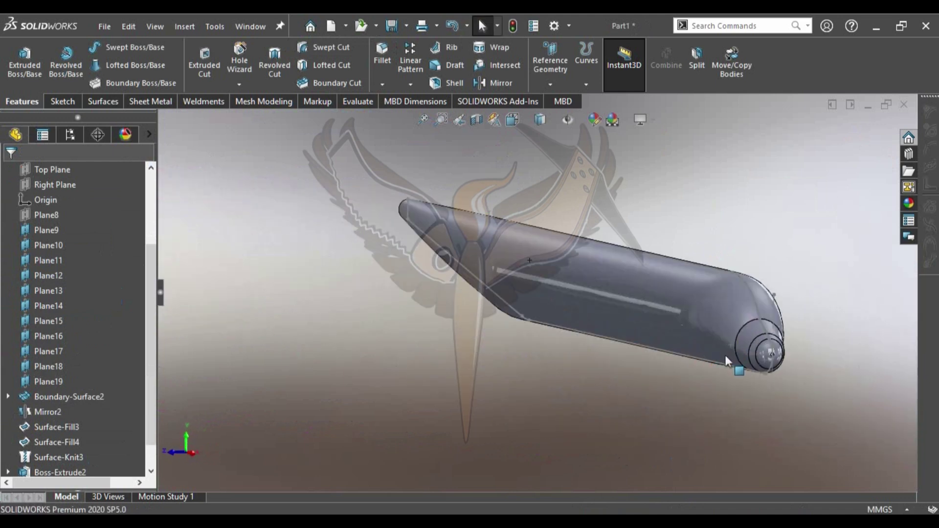
{"action": "middle_click_drag", "start_coordinate": [529, 261], "coordinate": [512, 277]}
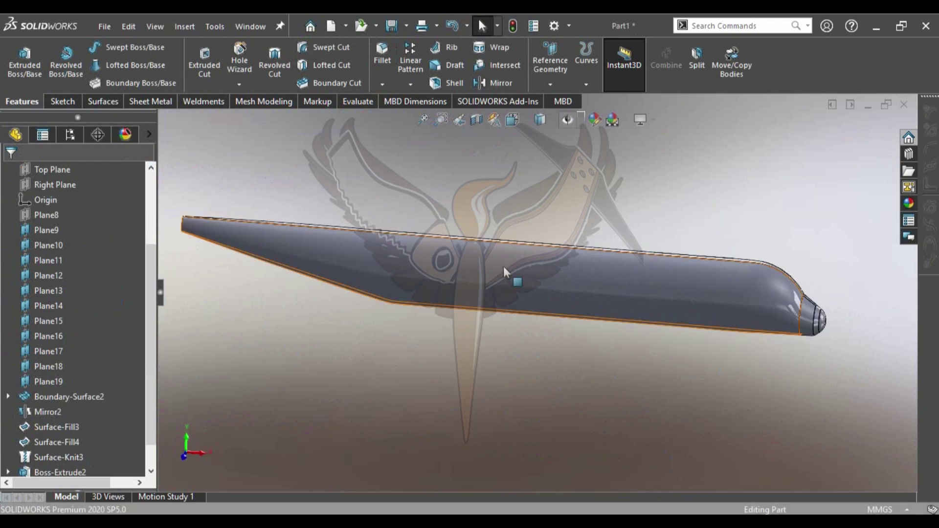
{"action": "middle_click_drag", "start_coordinate": [562, 253], "coordinate": [115, 326]}
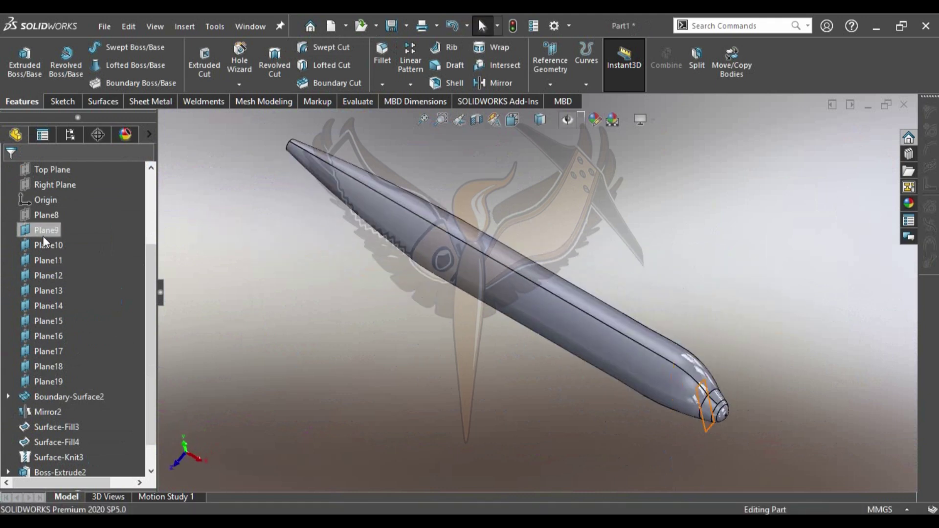
{"action": "scroll", "coordinate": [44, 236], "scroll_direction": "up", "scroll_amount": 1}
Create reference plane Plane20 offset 50 mm from the Front Plane and view it normal-to
{"action": "left_click", "coordinate": [46, 219]}
{"action": "mouse_move", "coordinate": [372, 254]}
{"action": "middle_mouse_down"}
{"action": "mouse_move", "coordinate": [419, 219]}
{"action": "mouse_move", "coordinate": [198, 232]}
{"action": "middle_mouse_up"}
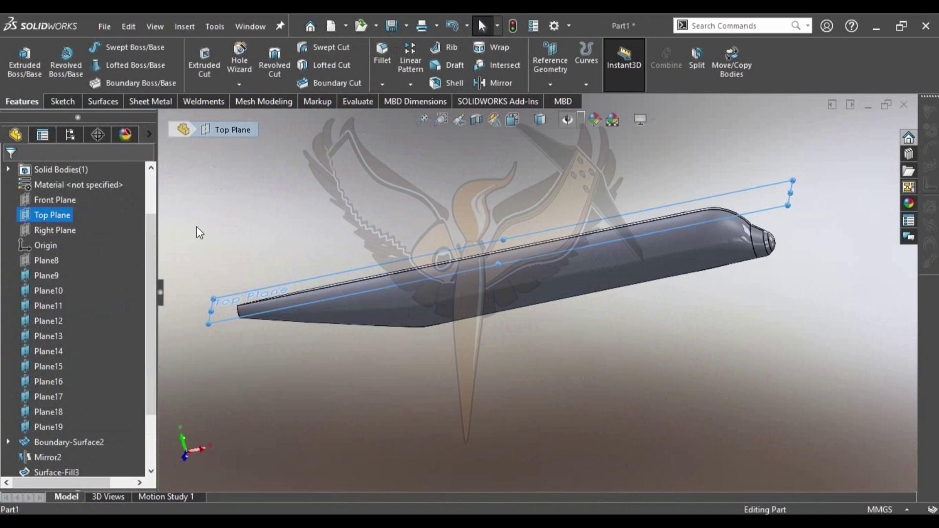
{"action": "left_click", "coordinate": [60, 201]}
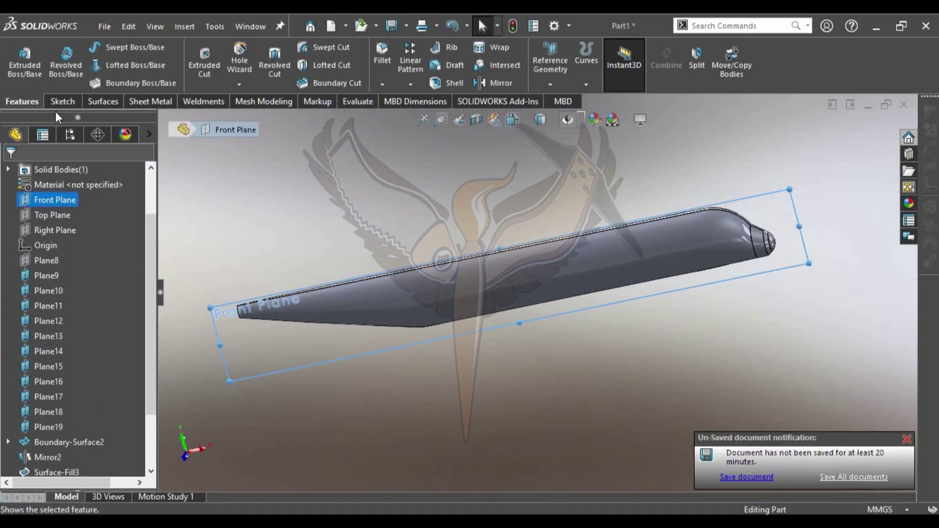
{"action": "left_click", "coordinate": [554, 83]}
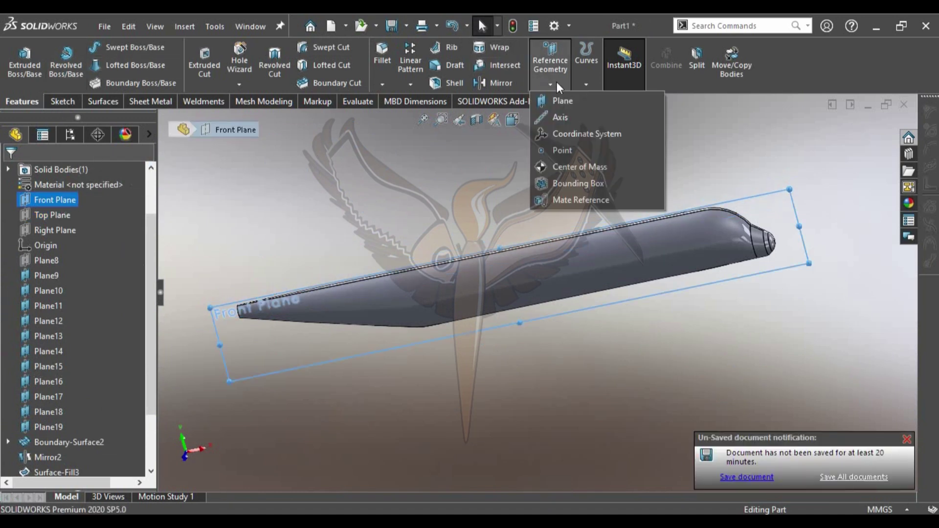
{"action": "left_click", "coordinate": [562, 101]}
{"action": "mouse_move", "coordinate": [663, 316]}
{"action": "middle_mouse_down"}
{"action": "mouse_move", "coordinate": [561, 295]}
{"action": "mouse_move", "coordinate": [556, 330]}
{"action": "middle_mouse_up"}
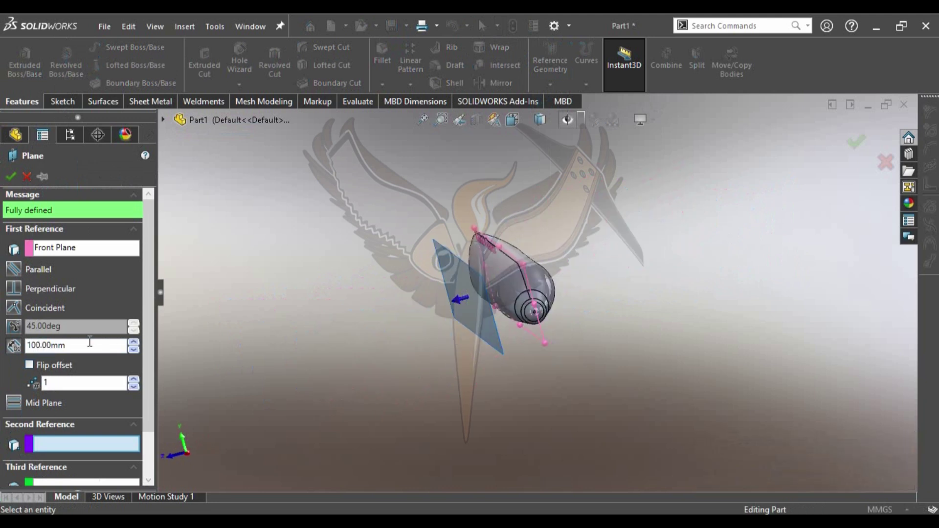
{"action": "left_click", "coordinate": [138, 350]}
{"action": "type", "text": "50"}
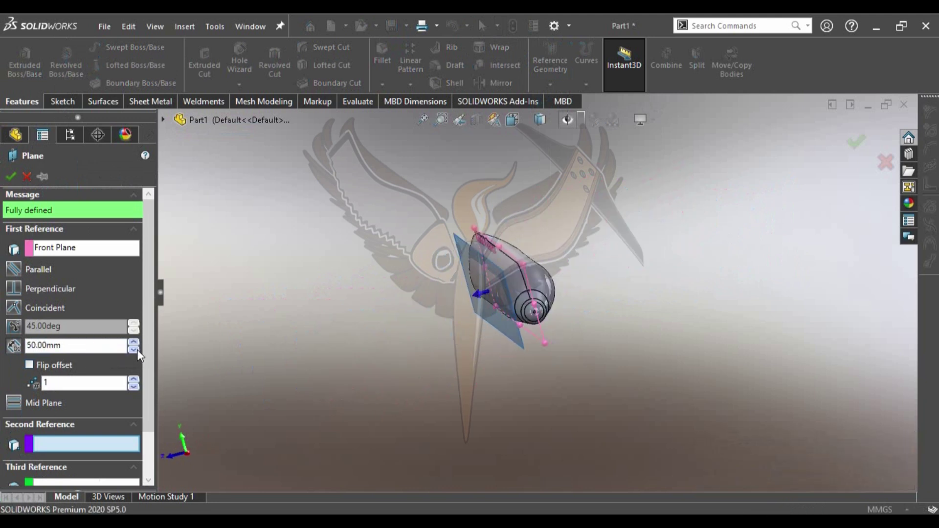
{"action": "left_click", "coordinate": [855, 145]}
{"action": "key", "text": "ctrl+8"}
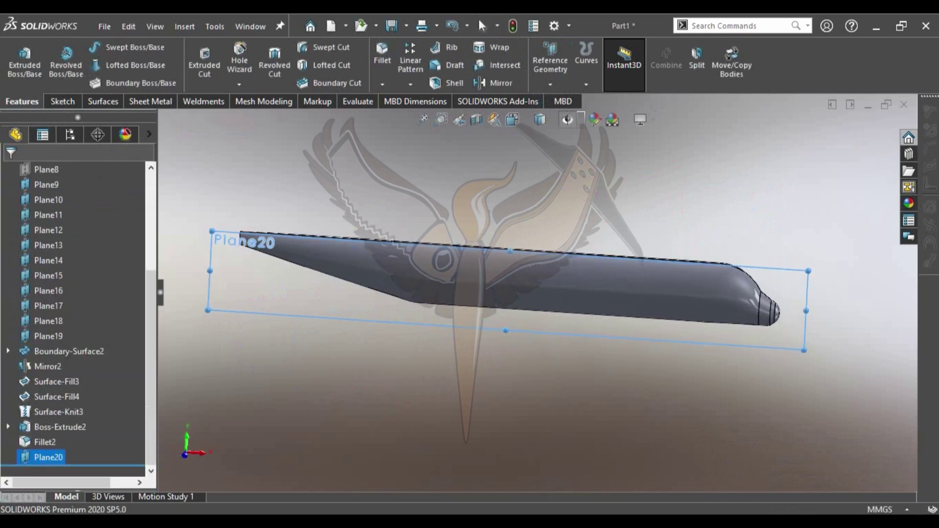
{"action": "left_click", "coordinate": [52, 99]}
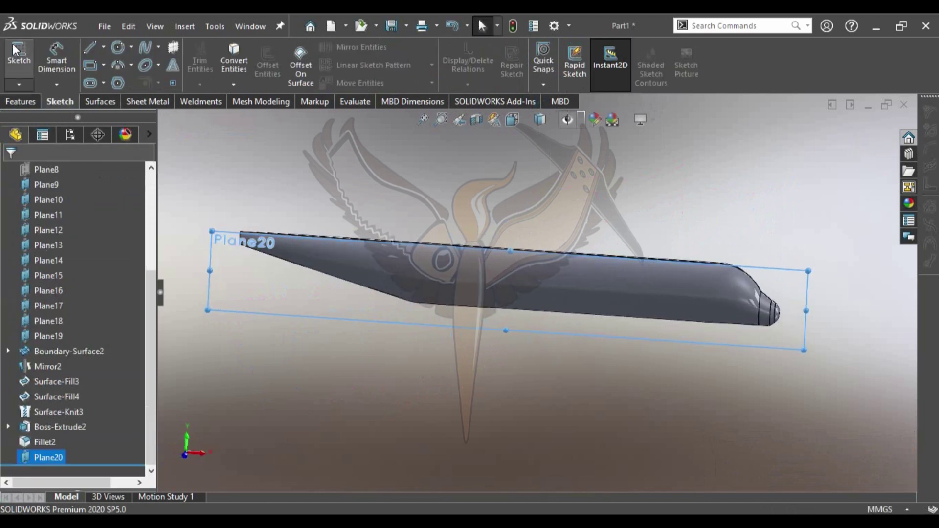
Draw a corner rectangle over the blade's side in a new sketch on Plane20
{"action": "left_click", "coordinate": [14, 51]}
{"action": "left_click", "coordinate": [90, 66]}
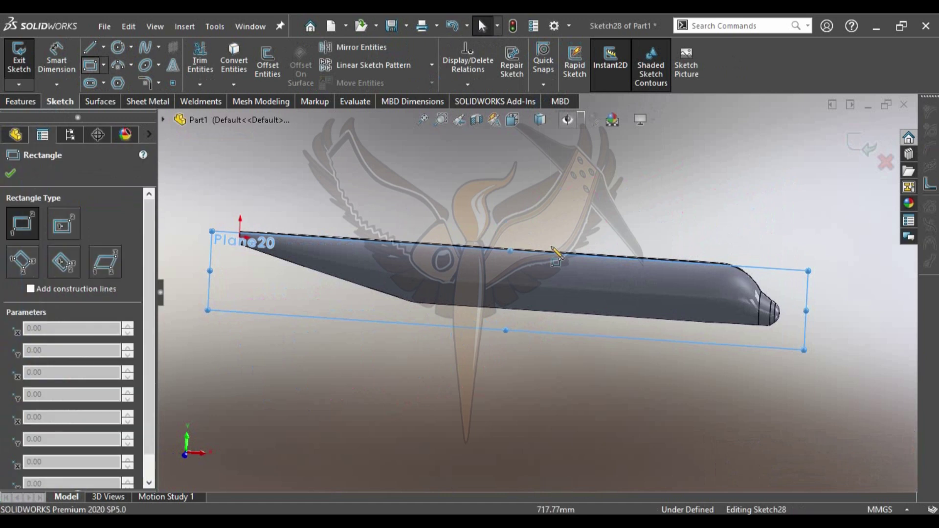
{"action": "scroll", "coordinate": [635, 293], "scroll_direction": "down", "scroll_amount": 2}
{"action": "left_click", "coordinate": [637, 290]}
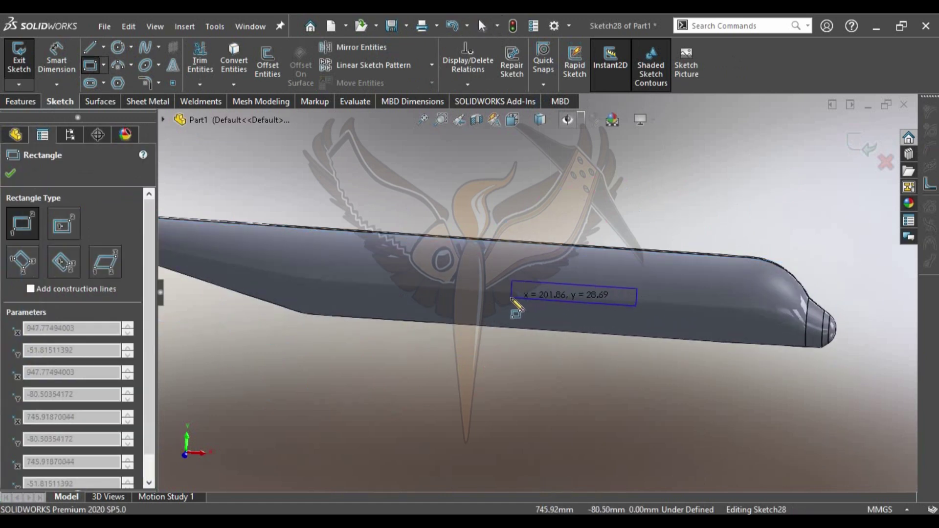
{"action": "left_click", "coordinate": [511, 297]}
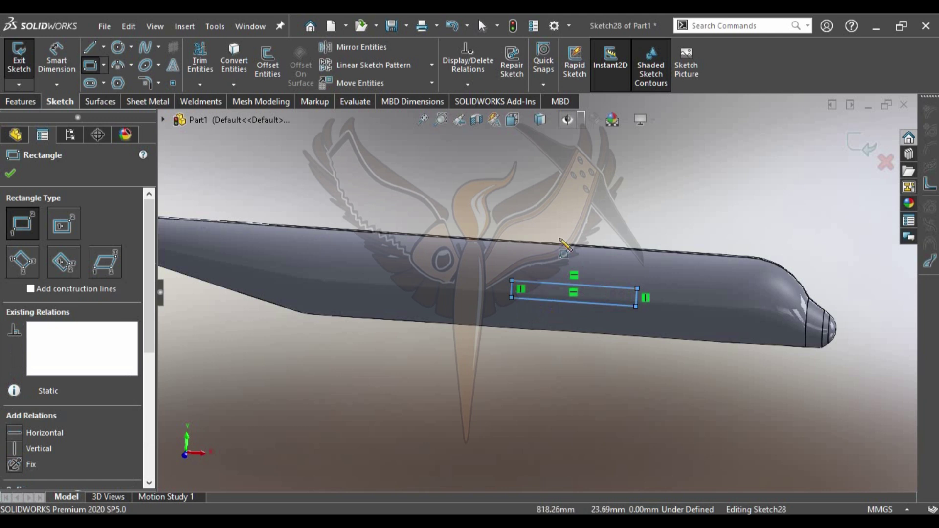
{"action": "key", "text": "Escape"}
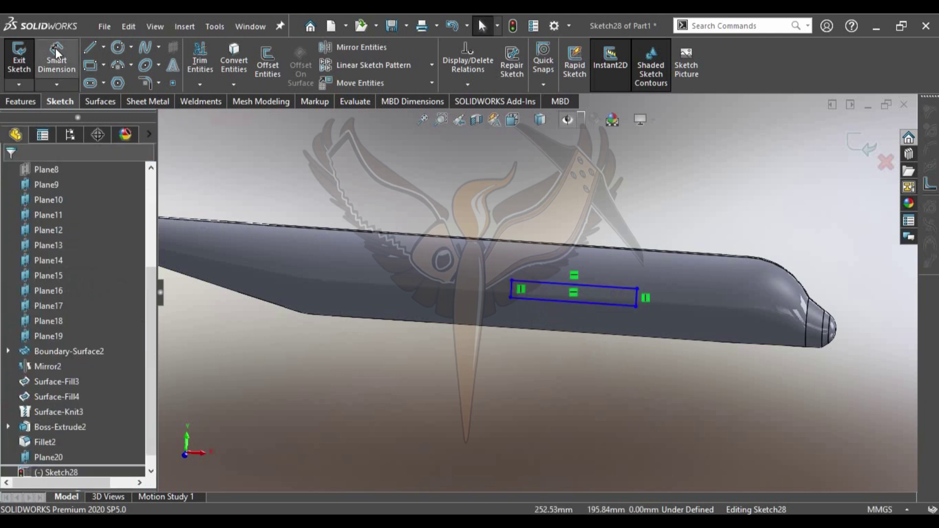
Dimension the rectangle's top edge at 201.86
{"action": "left_click", "coordinate": [56, 54]}
{"action": "scroll", "coordinate": [605, 287], "scroll_direction": "down", "scroll_amount": 2}
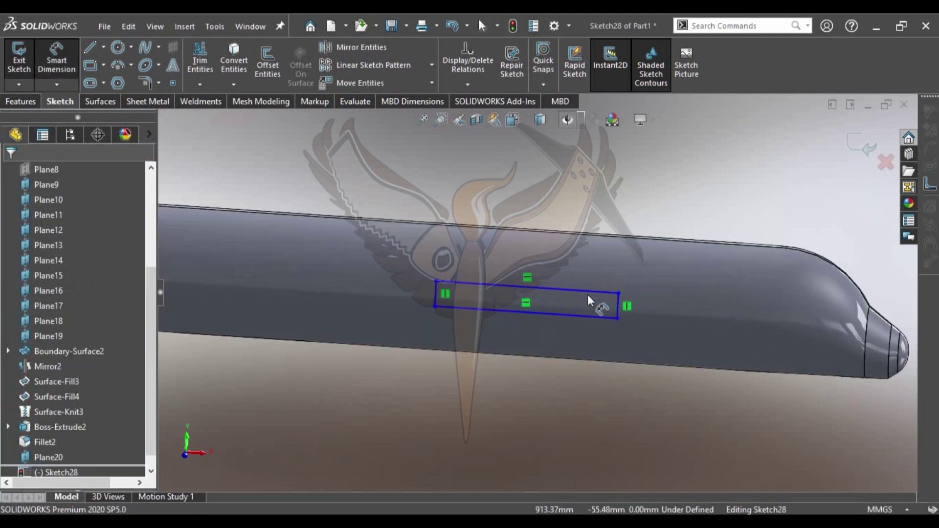
{"action": "left_click", "coordinate": [586, 294]}
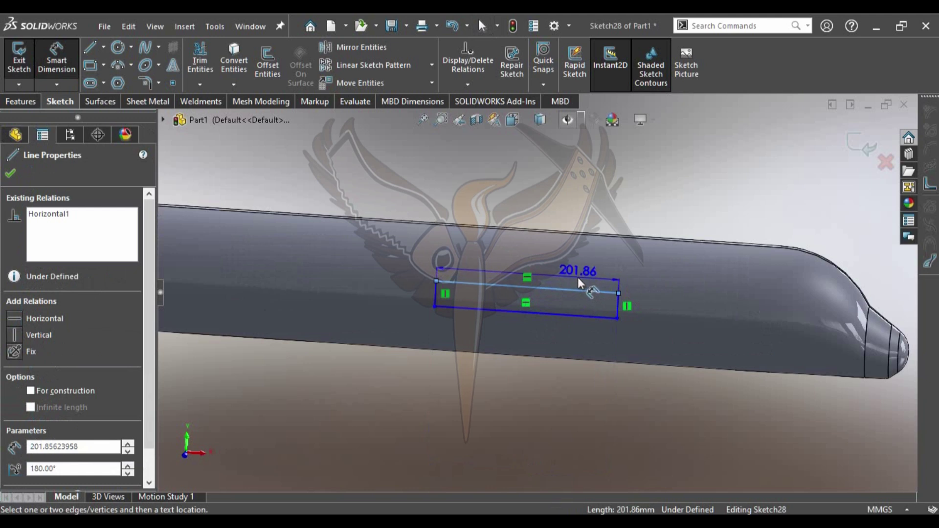
{"action": "left_click", "coordinate": [575, 272]}
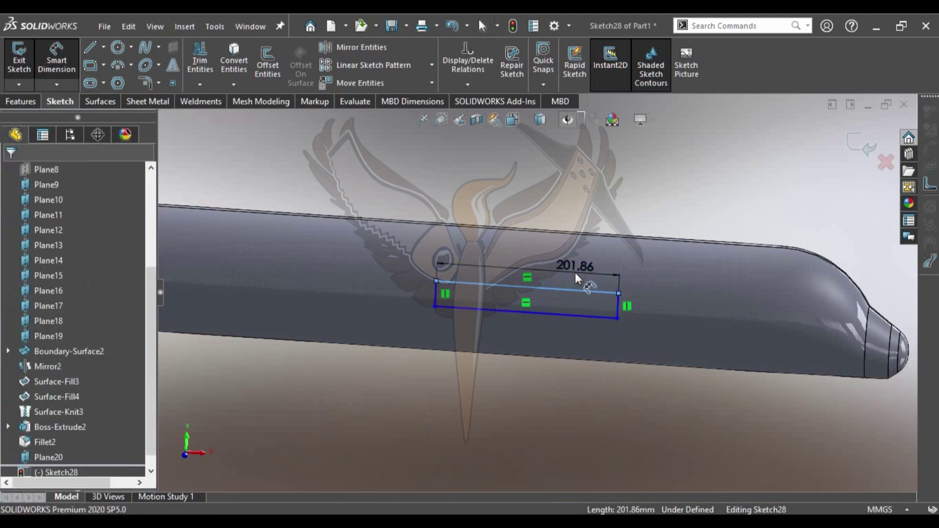
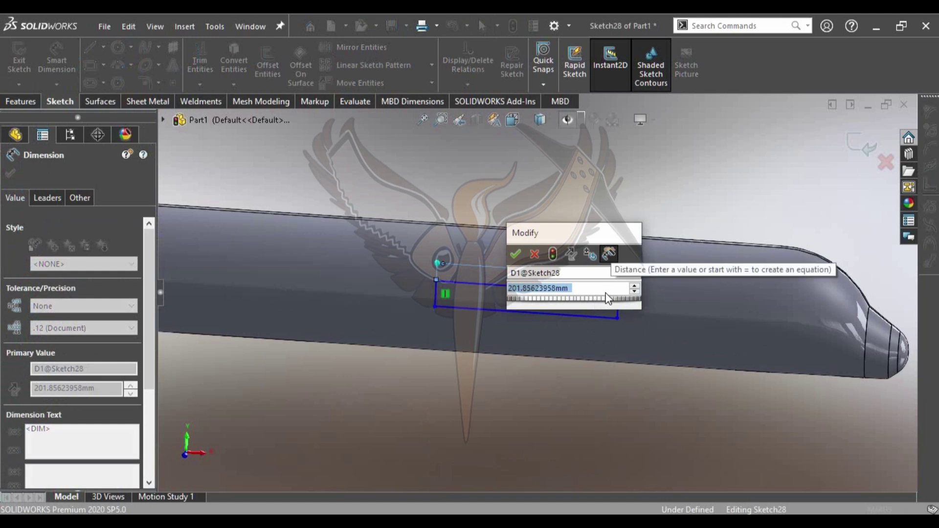
Set the slot length and dimension its distance from the tip to 555 mm
{"action": "type", "text": "100"}
{"action": "key", "text": "Escape"}
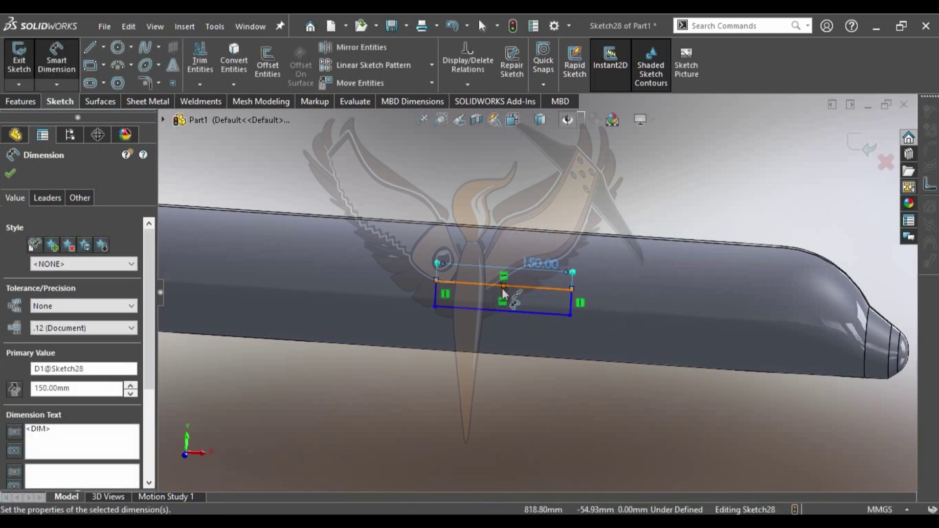
{"action": "left_click", "coordinate": [507, 288]}
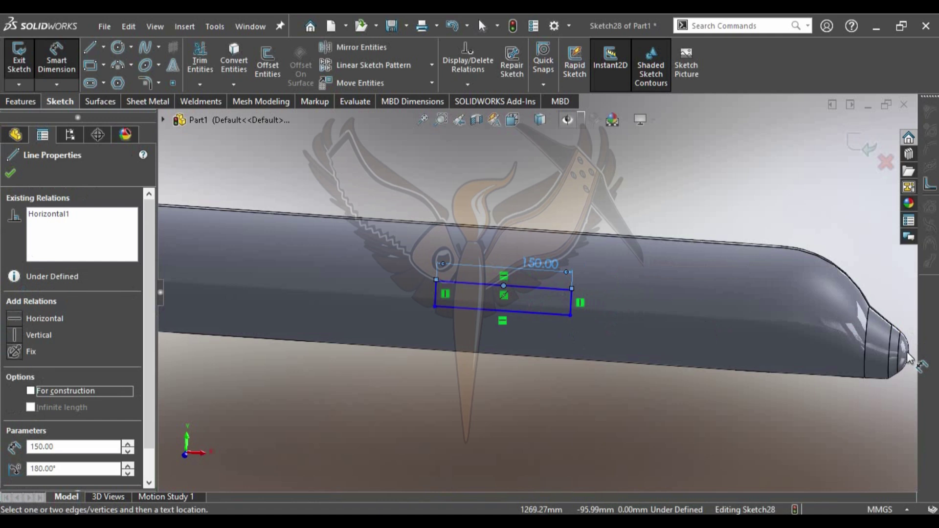
{"action": "scroll", "coordinate": [875, 353], "scroll_direction": "up", "scroll_amount": 2}
{"action": "scroll", "coordinate": [822, 343], "scroll_direction": "down", "scroll_amount": 1}
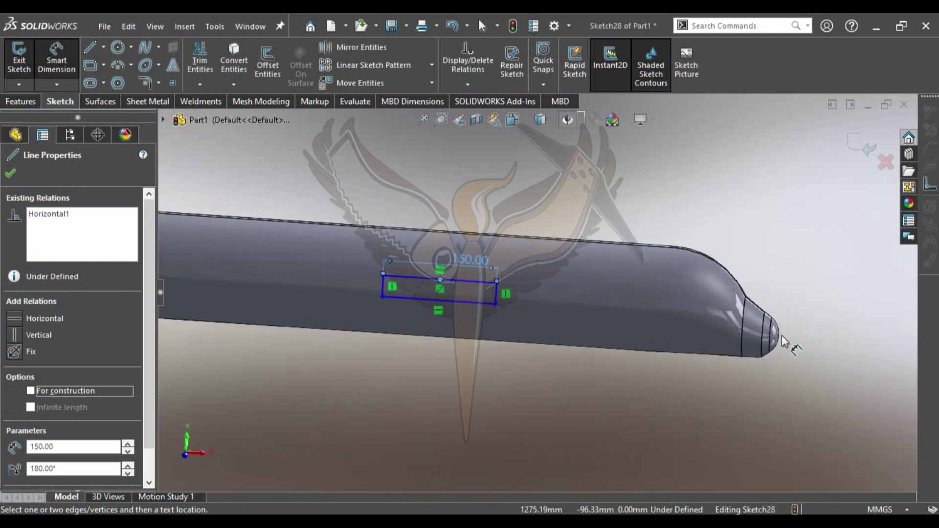
{"action": "left_click", "coordinate": [779, 337]}
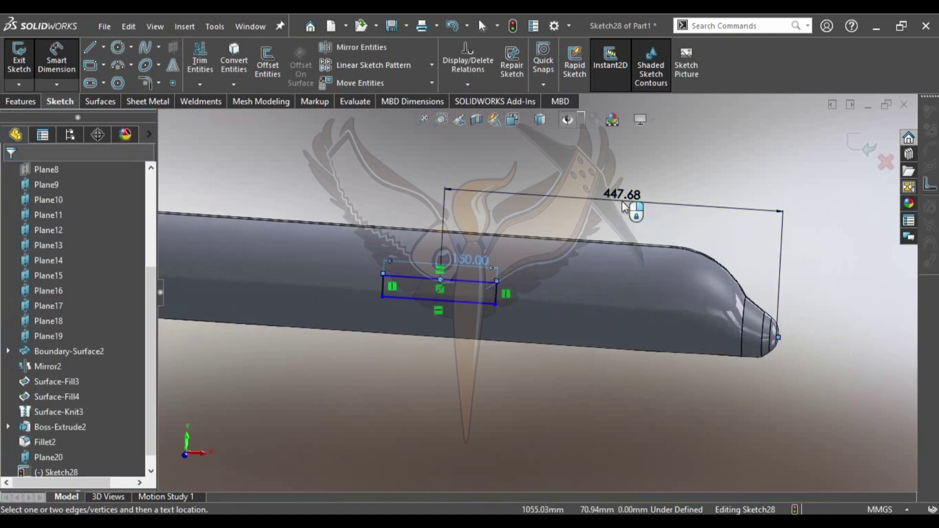
{"action": "left_click", "coordinate": [624, 205]}
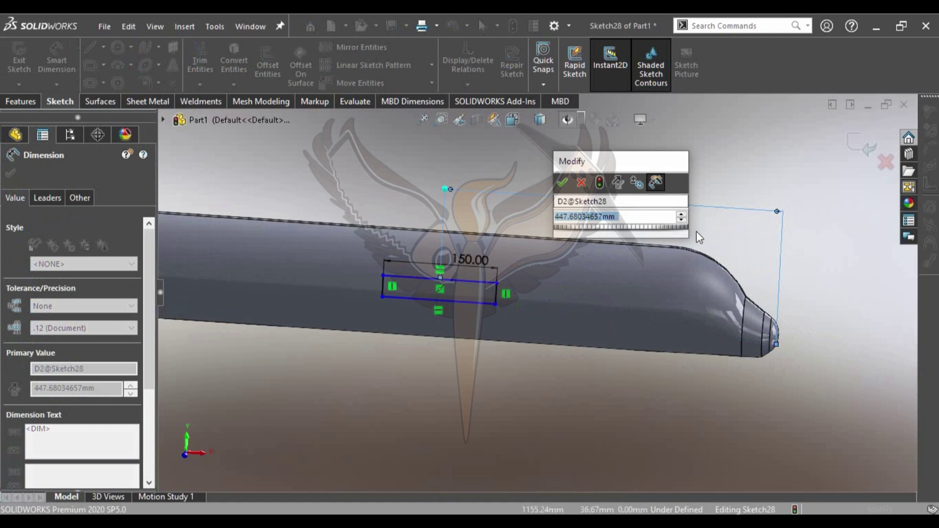
{"action": "type", "text": "445-110"}
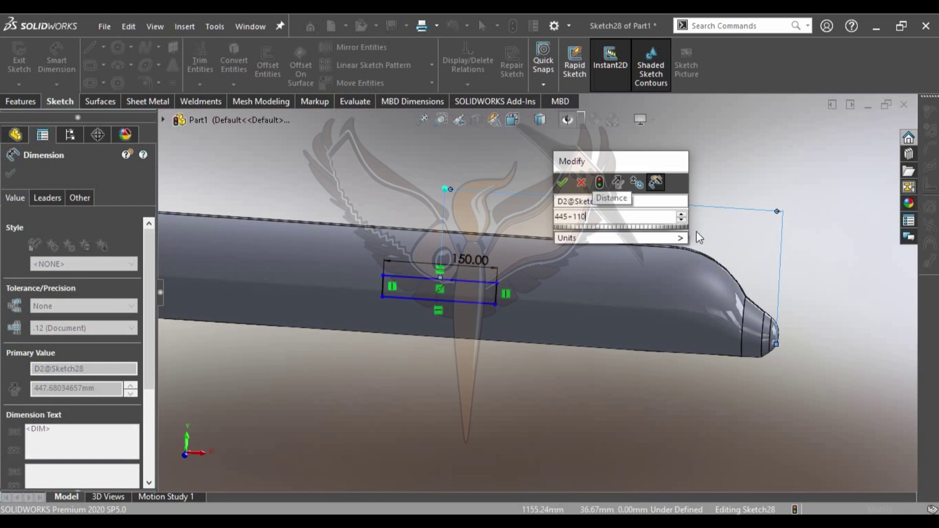
{"action": "key", "text": "Return"}
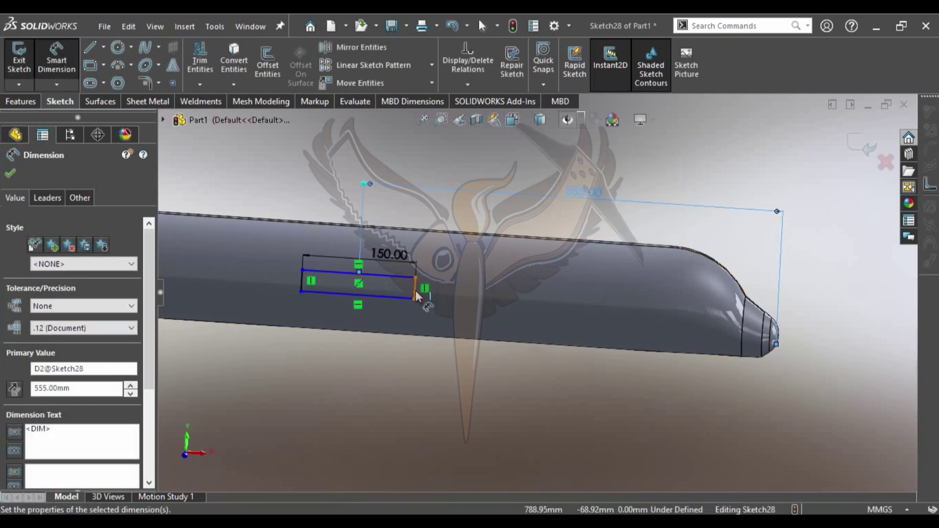
Dimension the slot rectangle's height to 15 mm
{"action": "middle_click_drag", "start_coordinate": [416, 296], "coordinate": [559, 308]}
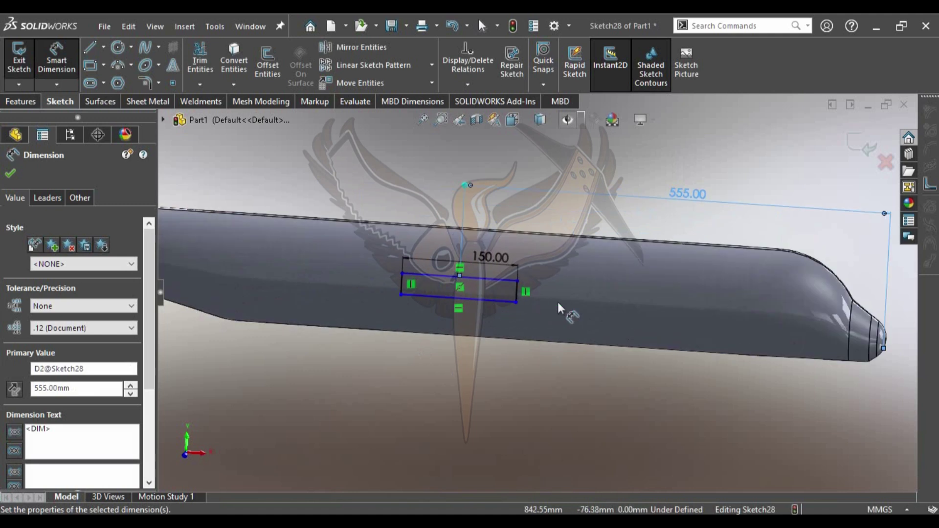
{"action": "left_click", "coordinate": [514, 296]}
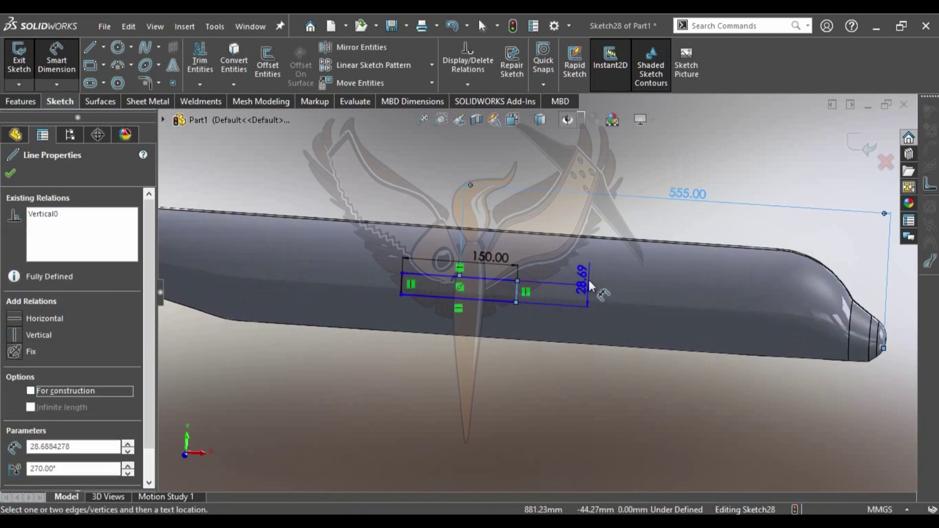
{"action": "left_click", "coordinate": [592, 288]}
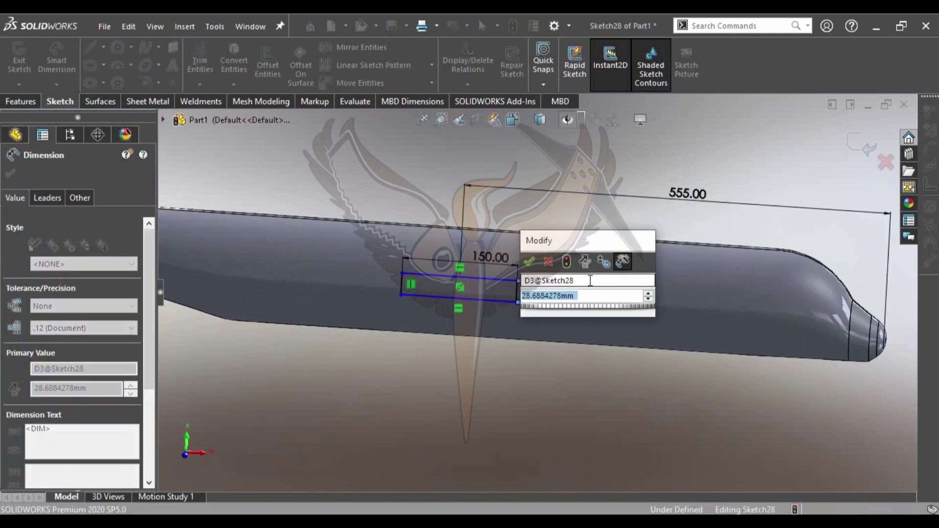
{"action": "type", "text": "15"}
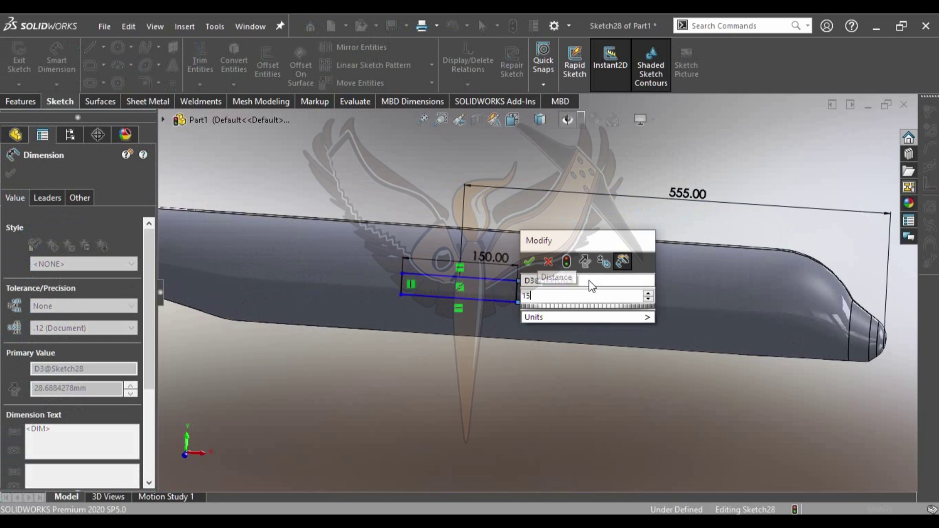
{"action": "key", "text": "Return"}
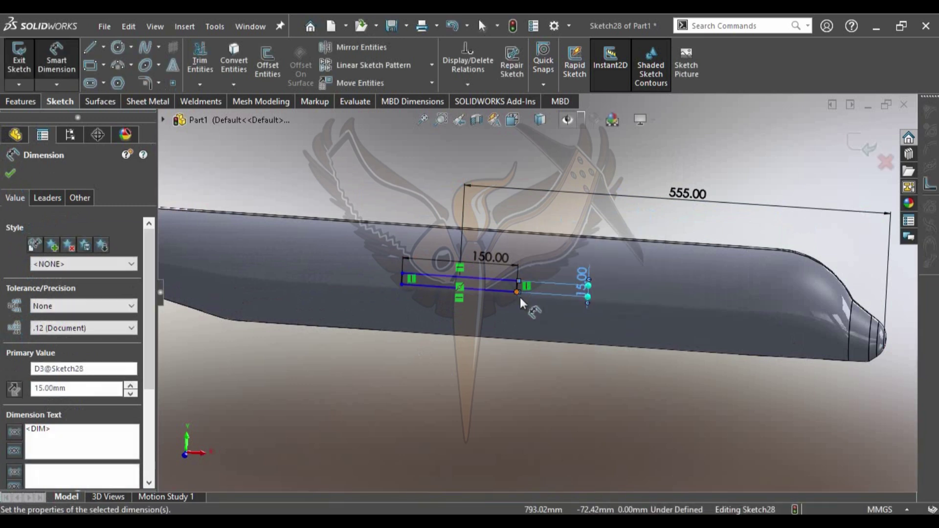
Offset the slot's top edge 70 mm below the body's top edge, fully defining the sketch
{"action": "scroll", "coordinate": [538, 293], "scroll_direction": "up", "scroll_amount": 4}
{"action": "key", "text": "ctrl+8"}
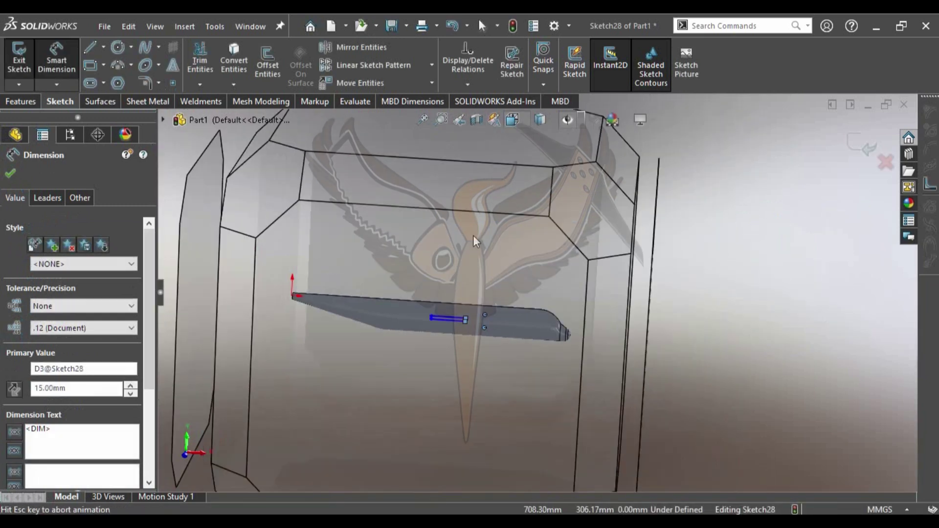
{"action": "scroll", "coordinate": [574, 295], "scroll_direction": "down", "scroll_amount": 4}
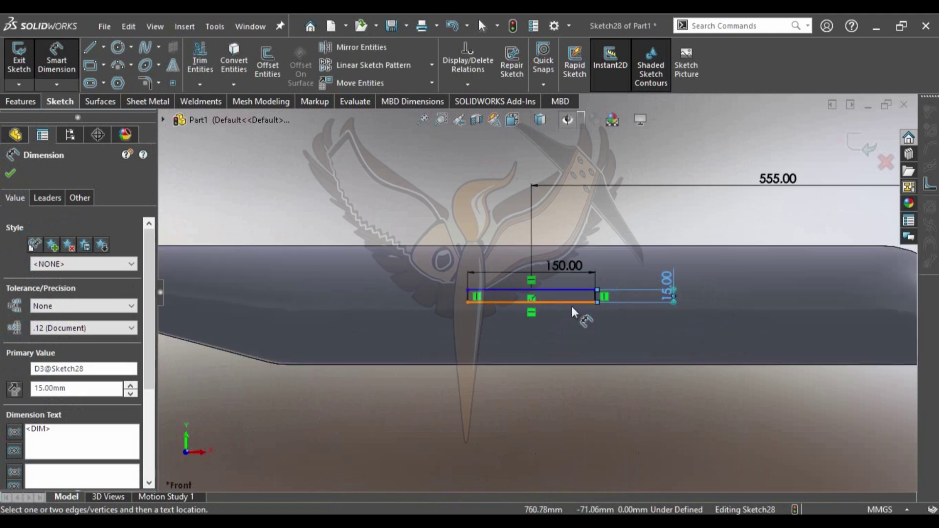
{"action": "left_click", "coordinate": [573, 292]}
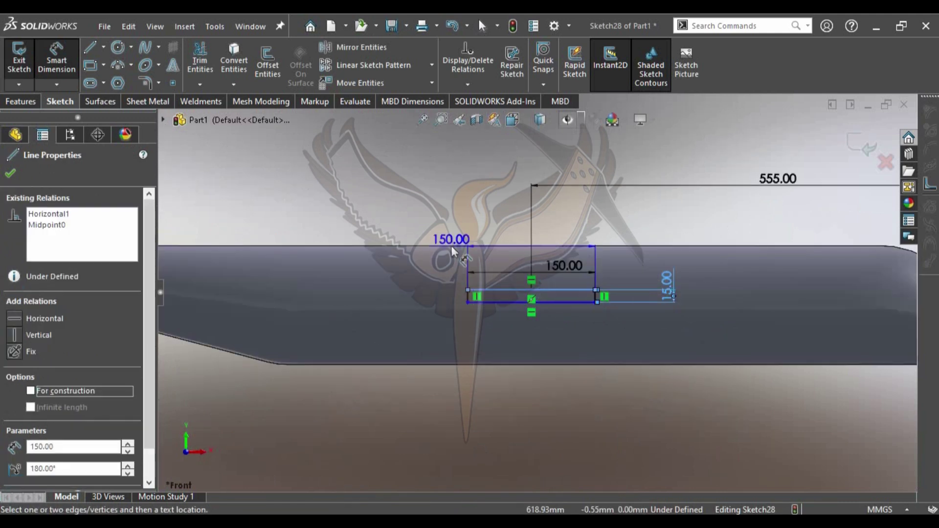
{"action": "left_click", "coordinate": [451, 245]}
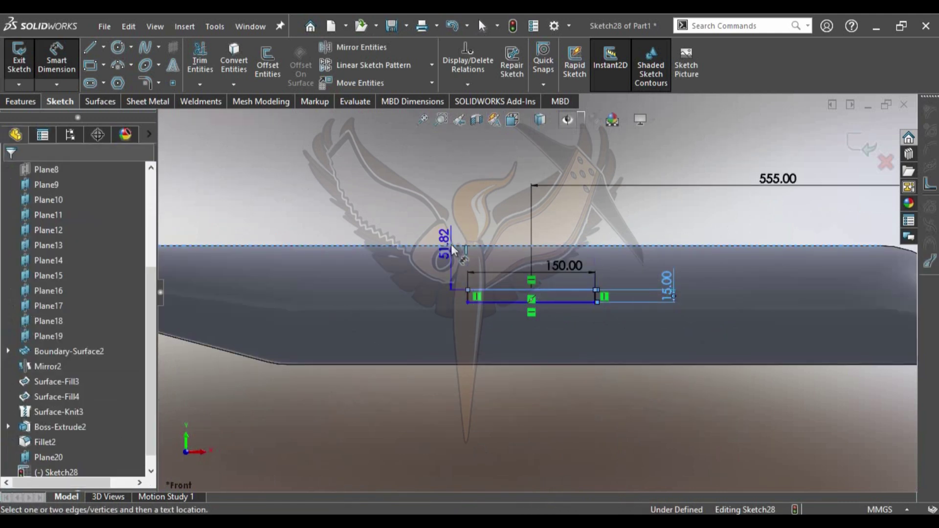
{"action": "left_click", "coordinate": [454, 225]}
{"action": "type", "text": "70"}
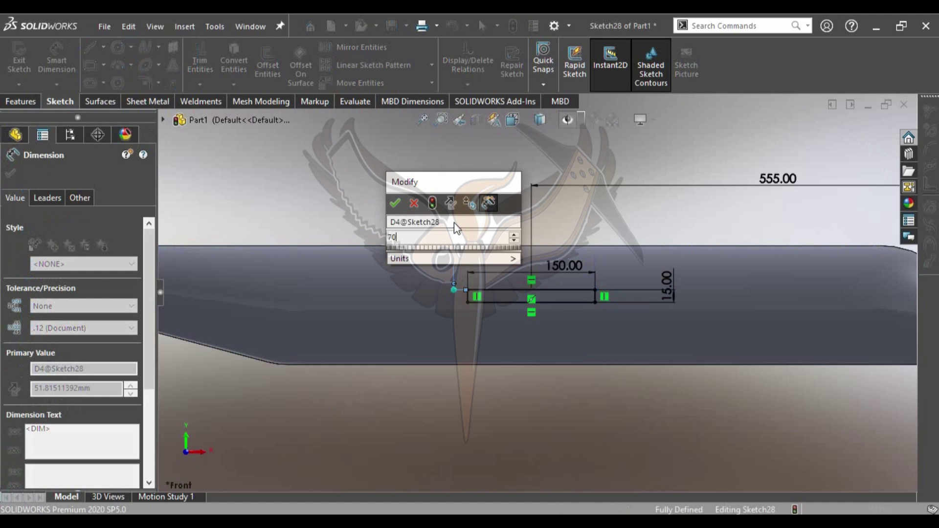
{"action": "key", "text": "Return"}
{"action": "scroll", "coordinate": [543, 315], "scroll_direction": "up", "scroll_amount": 3}
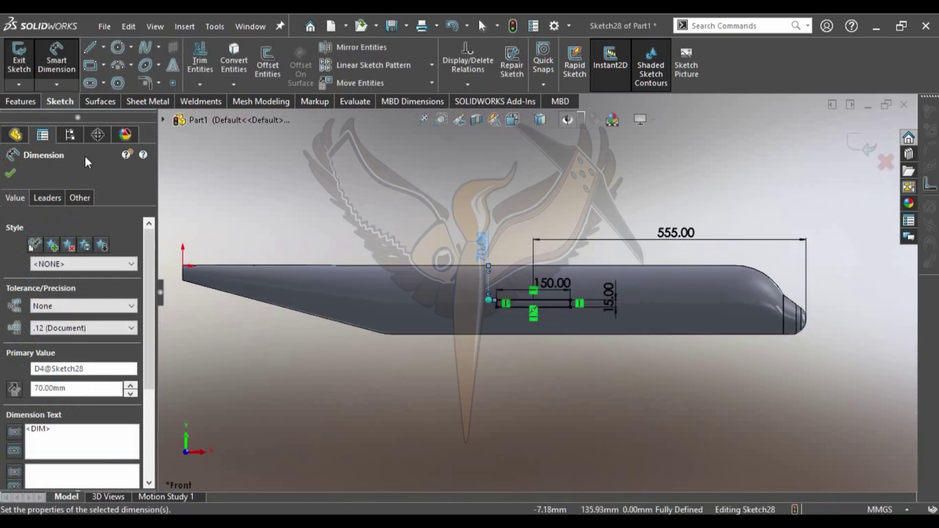
{"action": "left_click", "coordinate": [21, 101]}
Cut the slot 20 mm deep into the body as Cut-Extrude1
{"action": "left_click", "coordinate": [205, 62]}
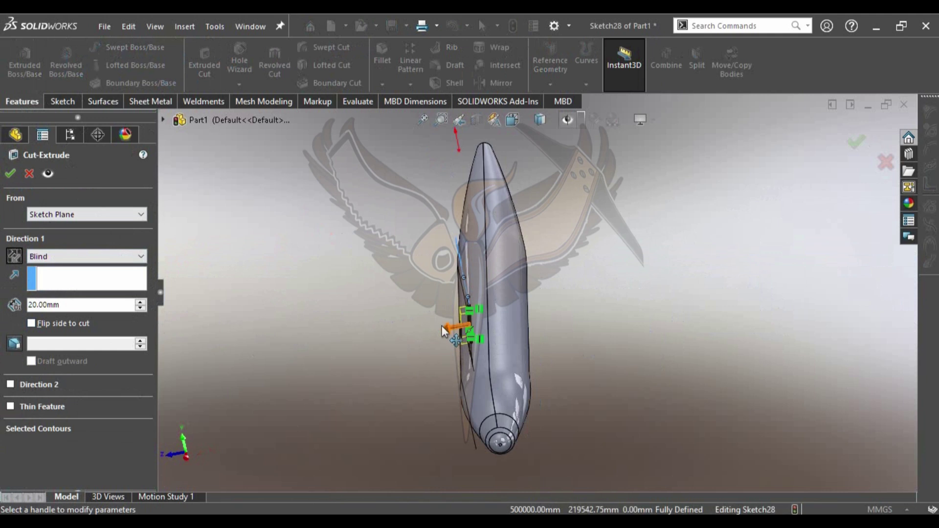
{"action": "left_click_drag", "start_coordinate": [442, 331], "coordinate": [367, 341]}
{"action": "left_click", "coordinate": [856, 142]}
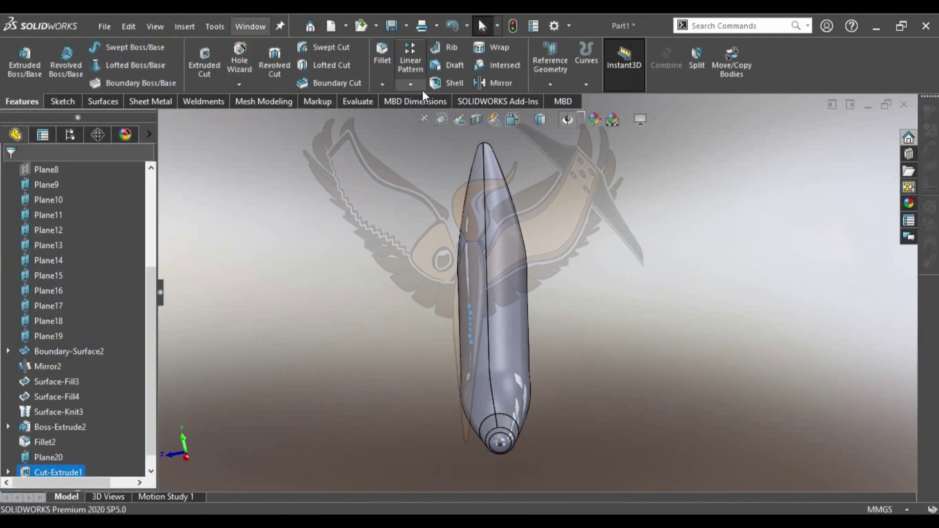
Mirror Cut-Extrude1 about the Front Plane
{"action": "left_click", "coordinate": [480, 85]}
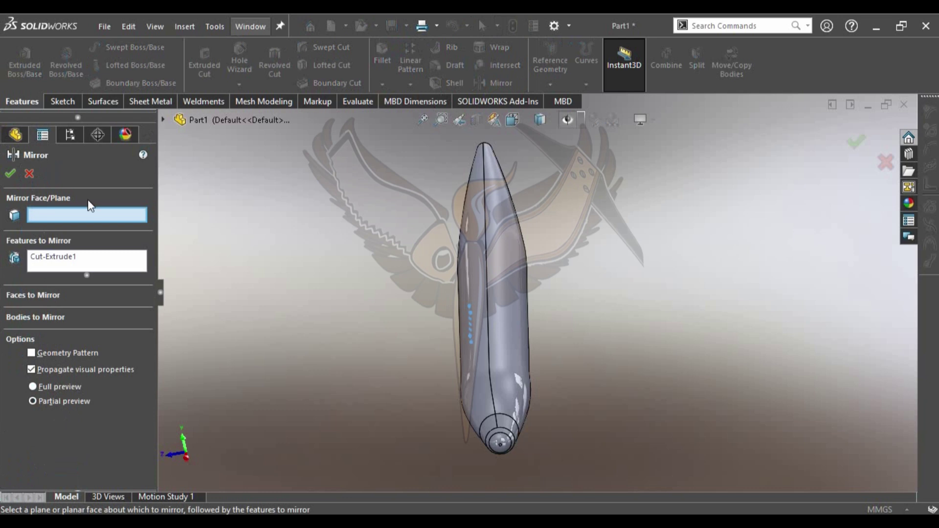
{"action": "left_click", "coordinate": [164, 120]}
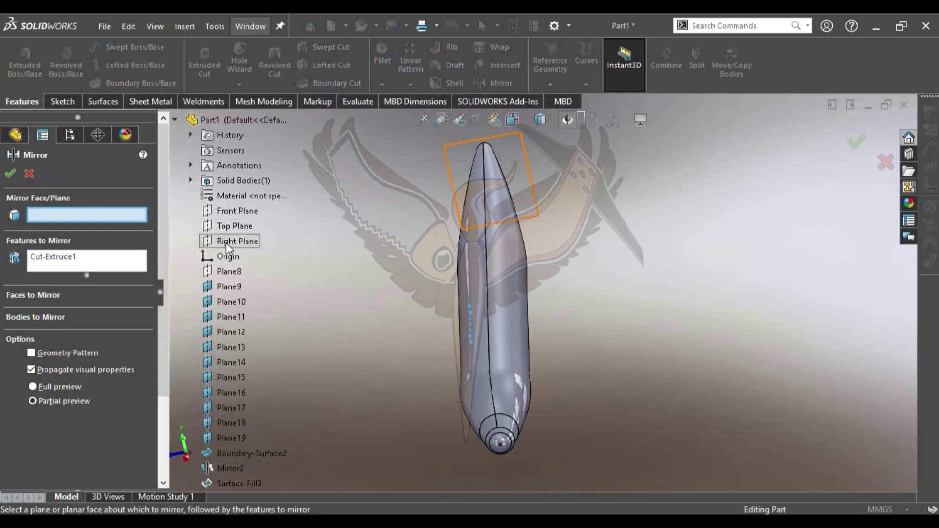
{"action": "left_click", "coordinate": [235, 210]}
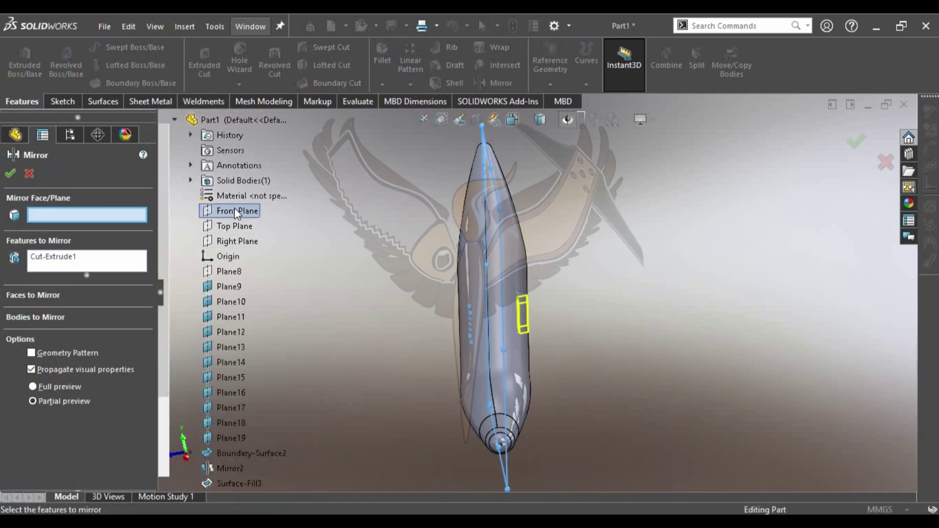
{"action": "left_click", "coordinate": [852, 144]}
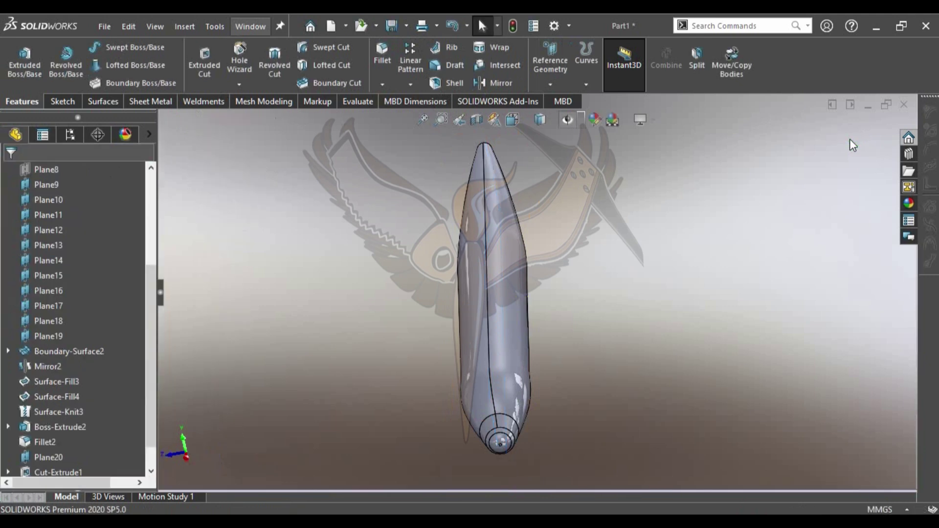
Roll the model back before the mirror and view it from the front
{"action": "left_click_drag", "start_coordinate": [95, 464], "coordinate": [95, 449]}
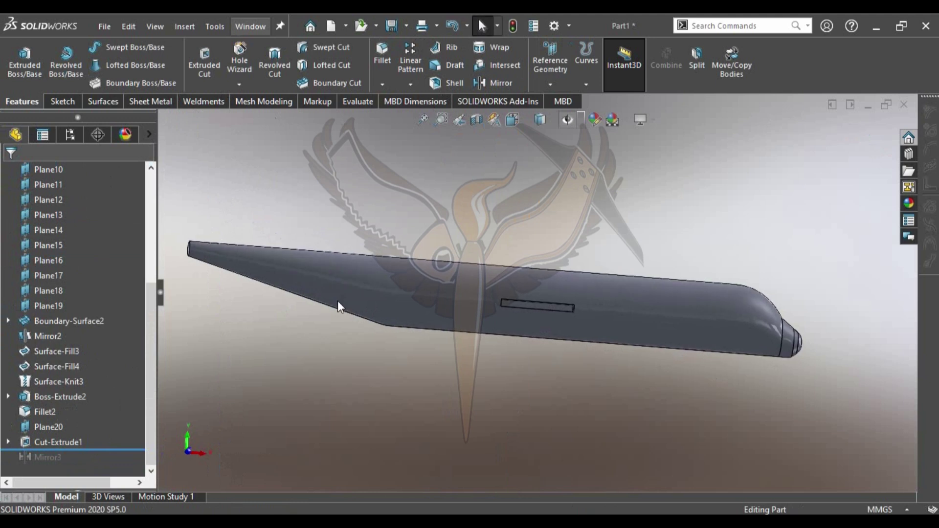
{"action": "left_click", "coordinate": [512, 119]}
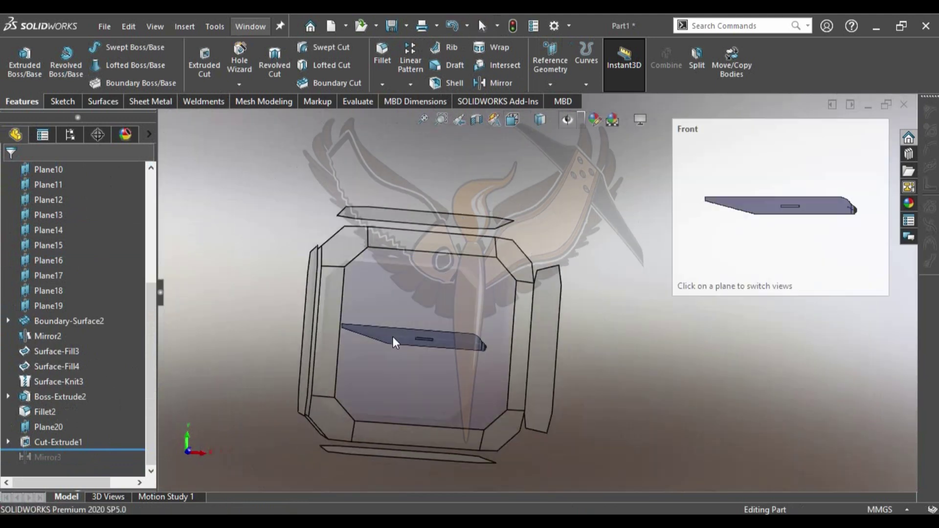
{"action": "left_click", "coordinate": [446, 262]}
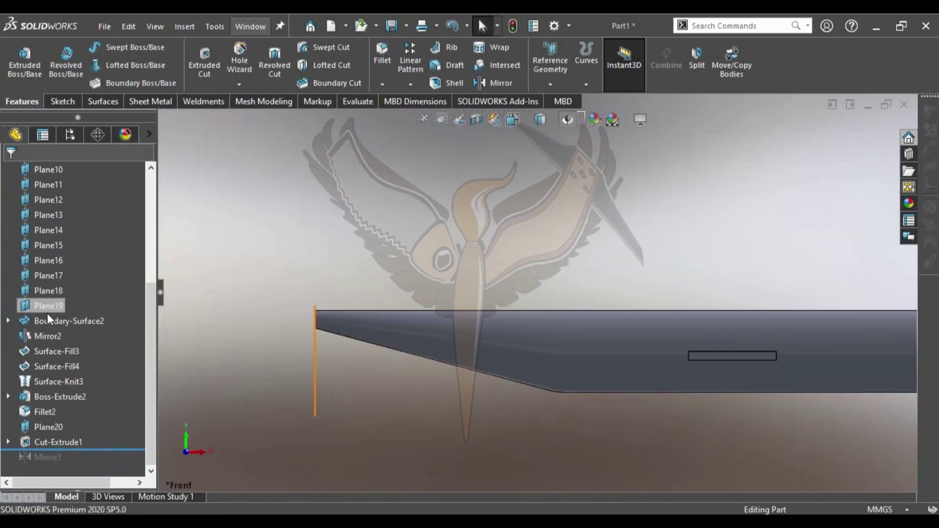
{"action": "left_click", "coordinate": [28, 429]}
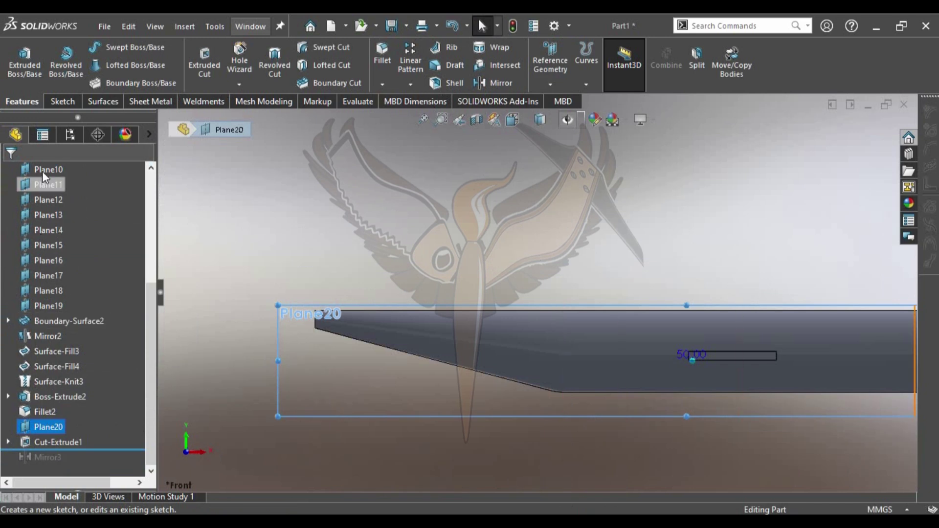
{"action": "left_click", "coordinate": [62, 101]}
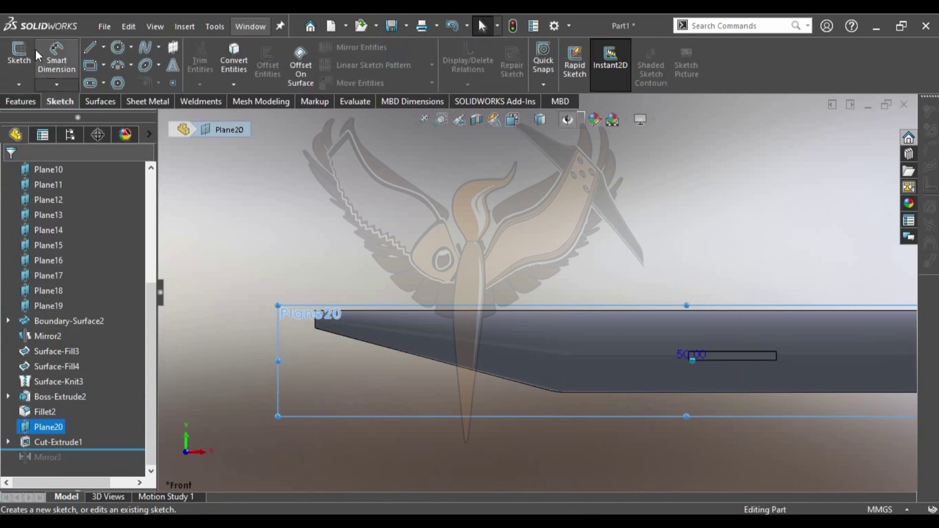
{"action": "middle_click_drag", "start_coordinate": [423, 286], "coordinate": [287, 345]}
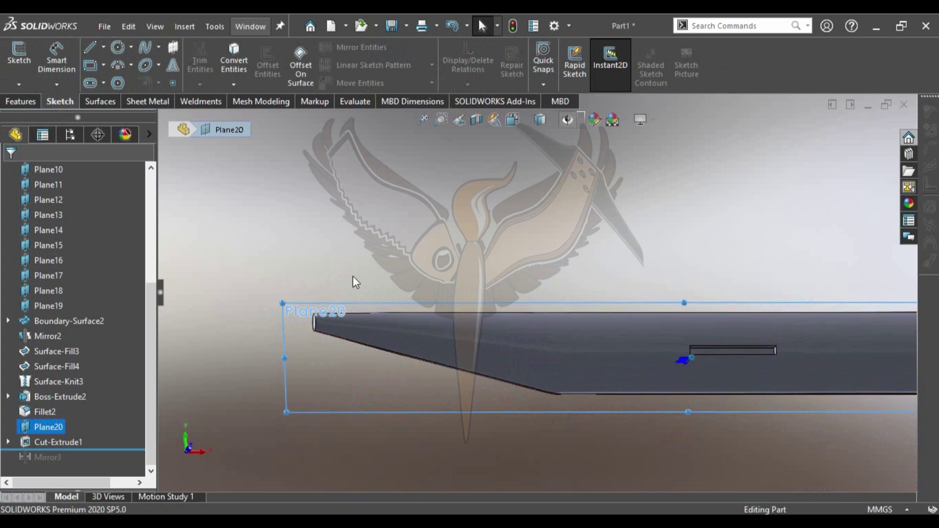
{"action": "left_click", "coordinate": [235, 240]}
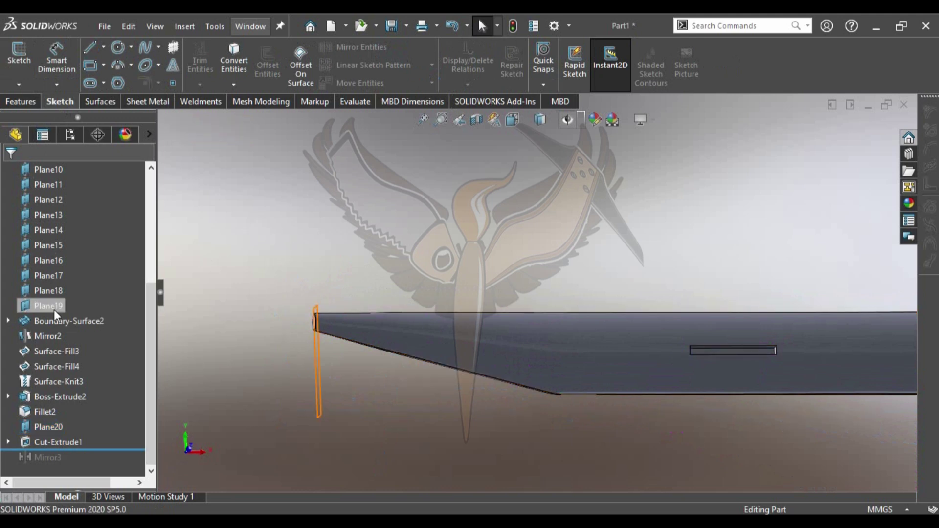
{"action": "scroll", "coordinate": [54, 310], "scroll_direction": "up", "scroll_amount": 4}
Create reference plane Plane21 offset 10 mm from the Front Plane
{"action": "left_click", "coordinate": [54, 260]}
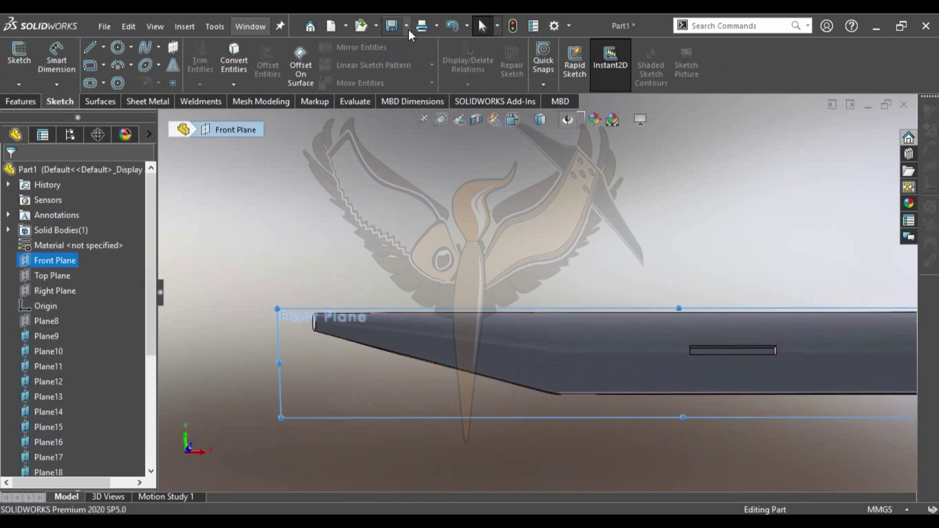
{"action": "left_click", "coordinate": [27, 103]}
{"action": "left_click", "coordinate": [542, 77]}
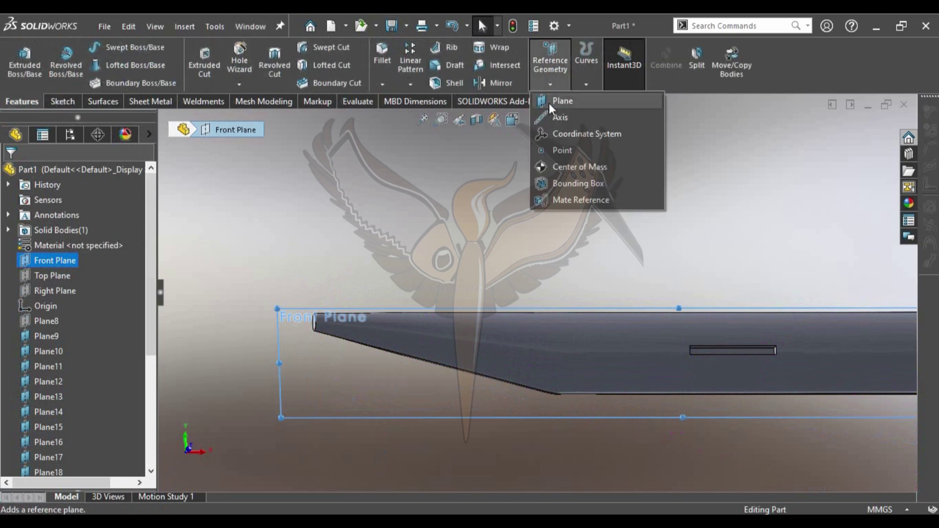
{"action": "left_click", "coordinate": [549, 101]}
{"action": "middle_click_drag", "start_coordinate": [468, 210], "coordinate": [359, 286]}
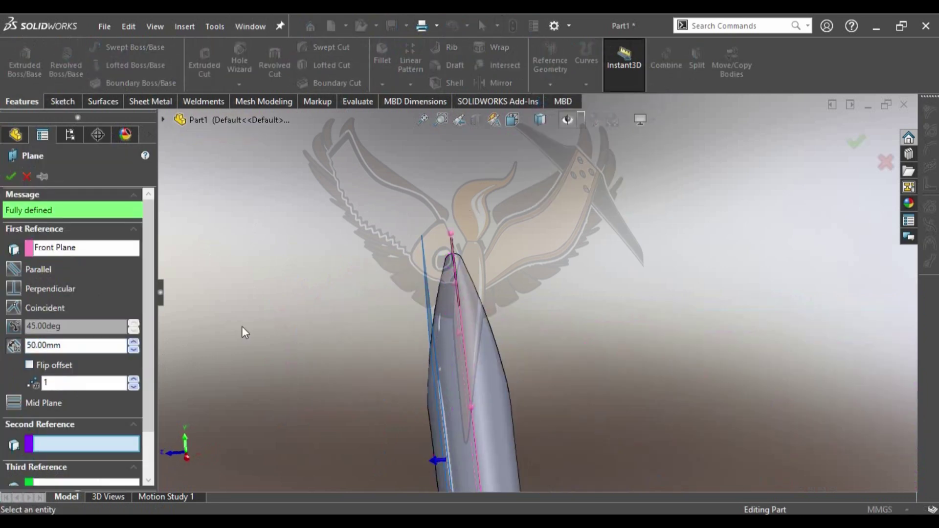
{"action": "left_click", "coordinate": [131, 349]}
{"action": "left_click", "coordinate": [131, 350]}
{"action": "left_click", "coordinate": [132, 350]}
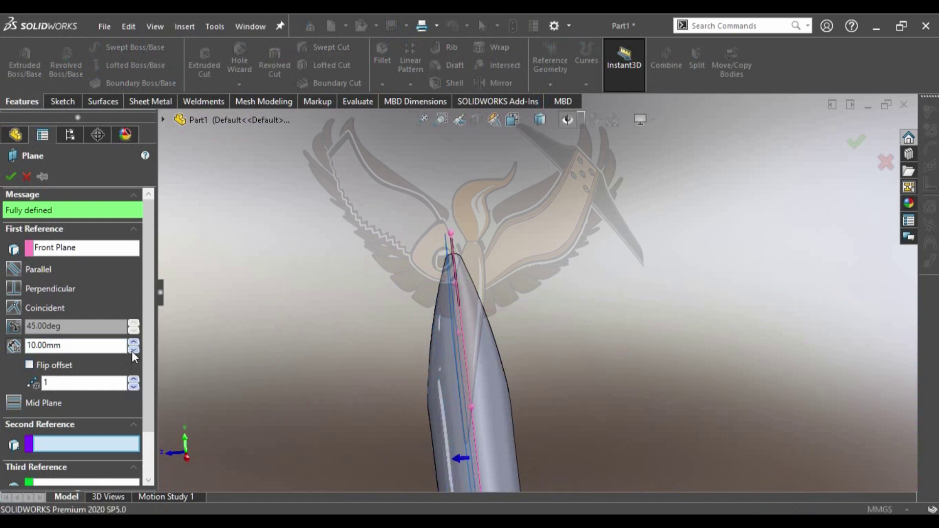
{"action": "left_click", "coordinate": [857, 144]}
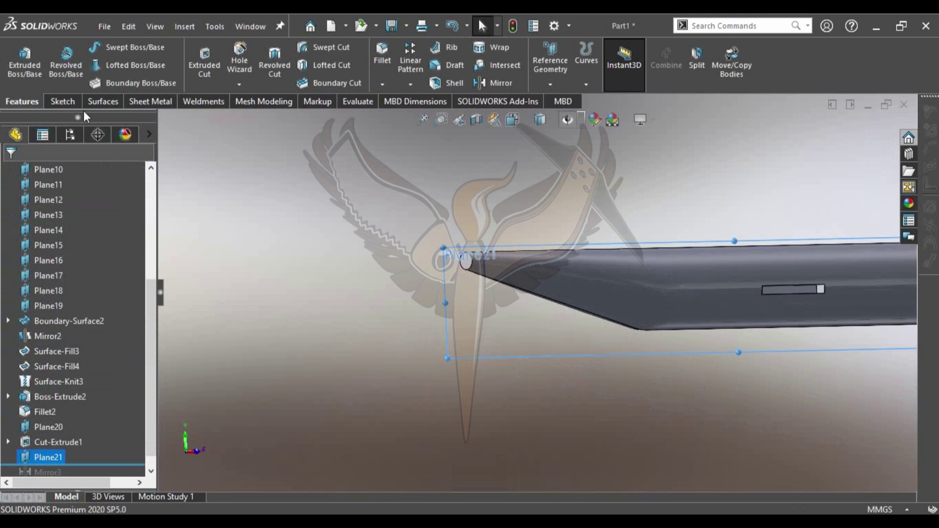
{"action": "left_click", "coordinate": [62, 101]}
{"action": "left_click", "coordinate": [19, 57]}
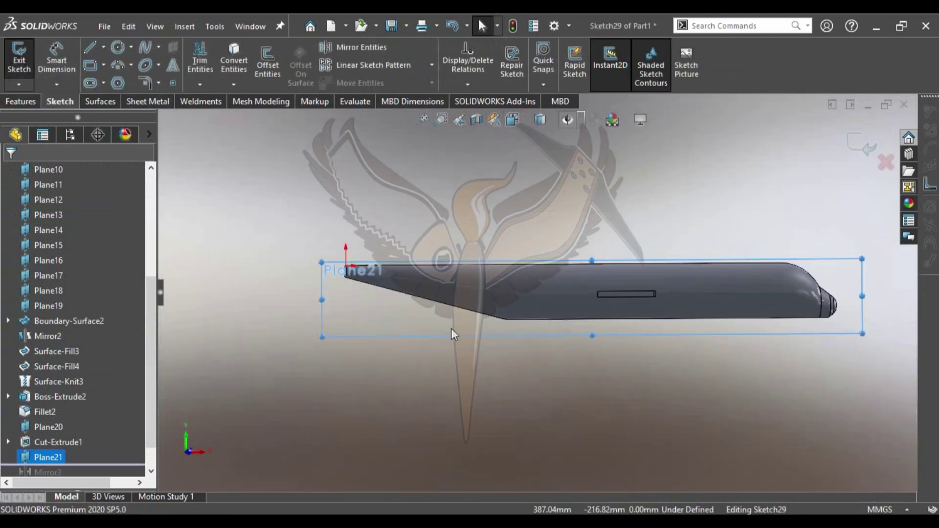
Draw a thin corner rectangle on Plane21 near the body's tapered left tip
{"action": "scroll", "coordinate": [378, 281], "scroll_direction": "down", "scroll_amount": 2}
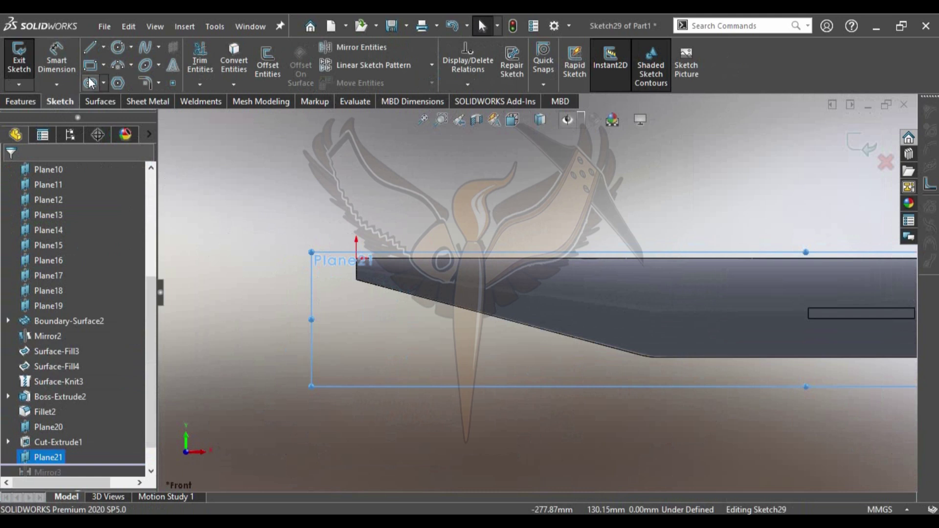
{"action": "key", "text": "r"}
{"action": "scroll", "coordinate": [484, 247], "scroll_direction": "down", "scroll_amount": 2}
{"action": "left_click", "coordinate": [349, 296]}
{"action": "left_click", "coordinate": [485, 307]}
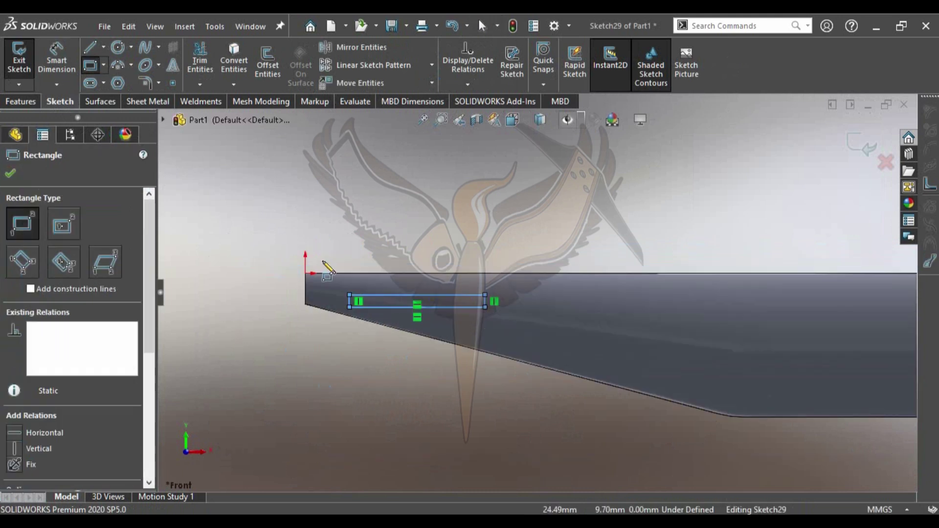
{"action": "left_click", "coordinate": [45, 73]}
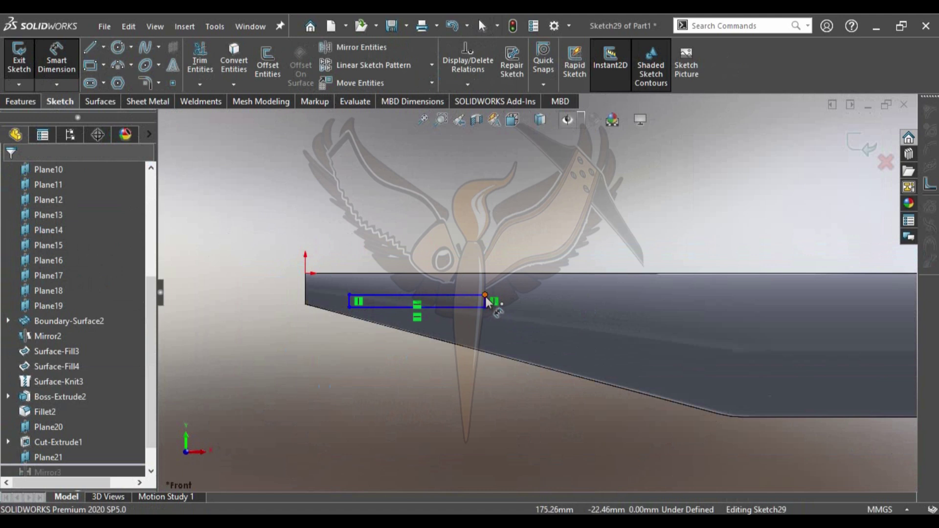
Dimension the rectangle's top edge to 145 mm and its corner's offset from the left end
{"action": "left_click", "coordinate": [465, 295]}
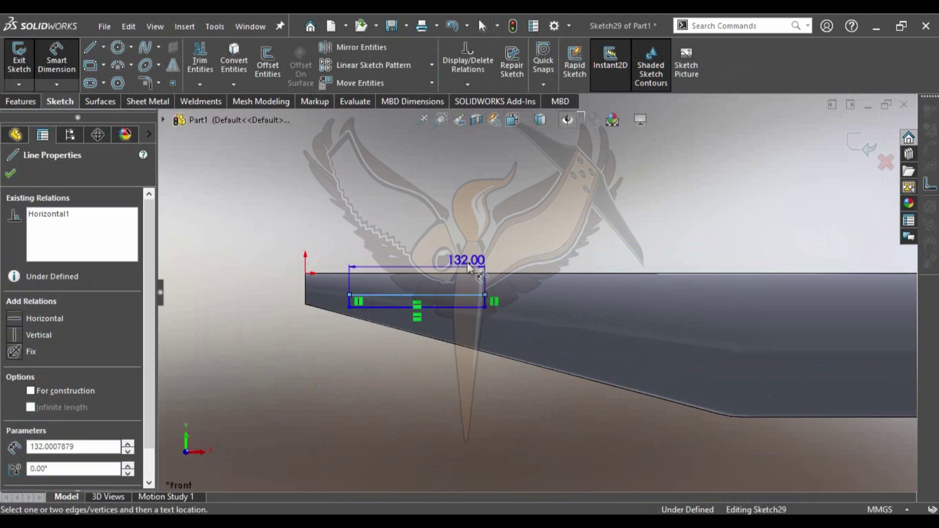
{"action": "left_click", "coordinate": [467, 226]}
{"action": "type", "text": "14"}
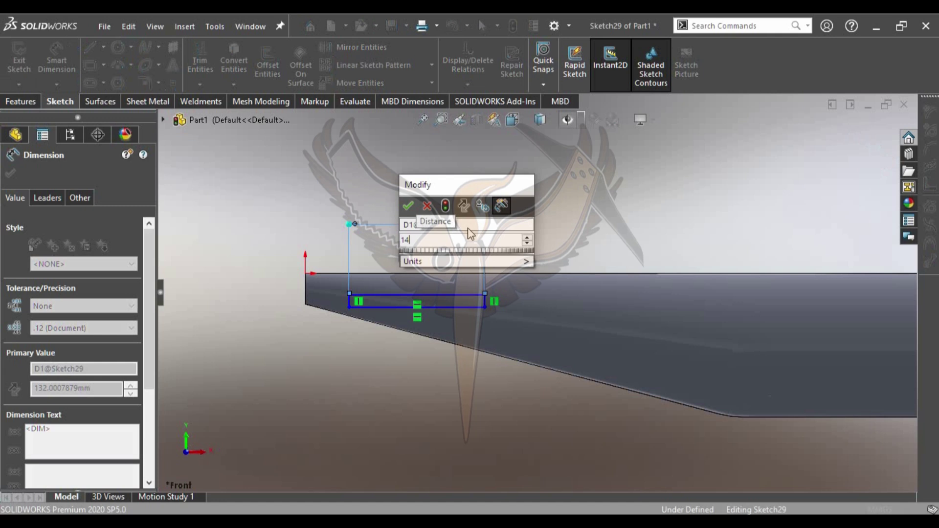
{"action": "type", "text": "65"}
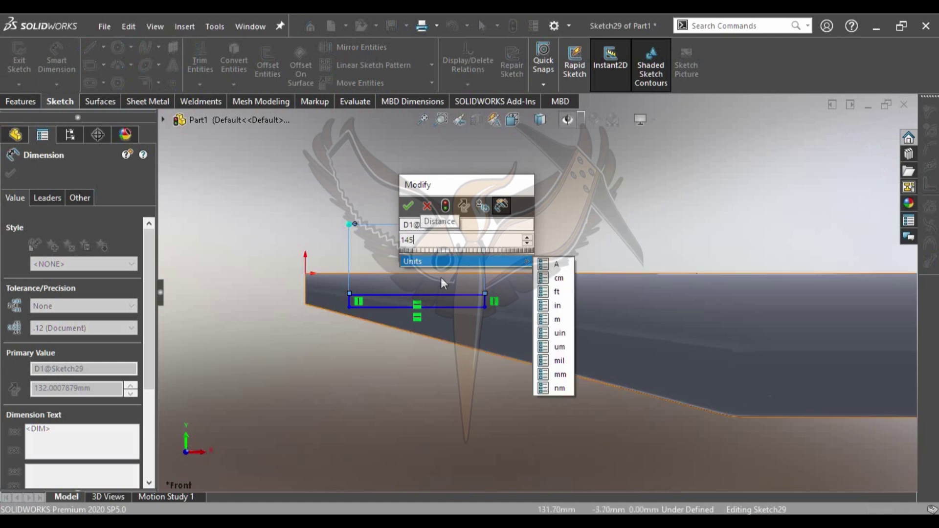
{"action": "key", "text": "Return"}
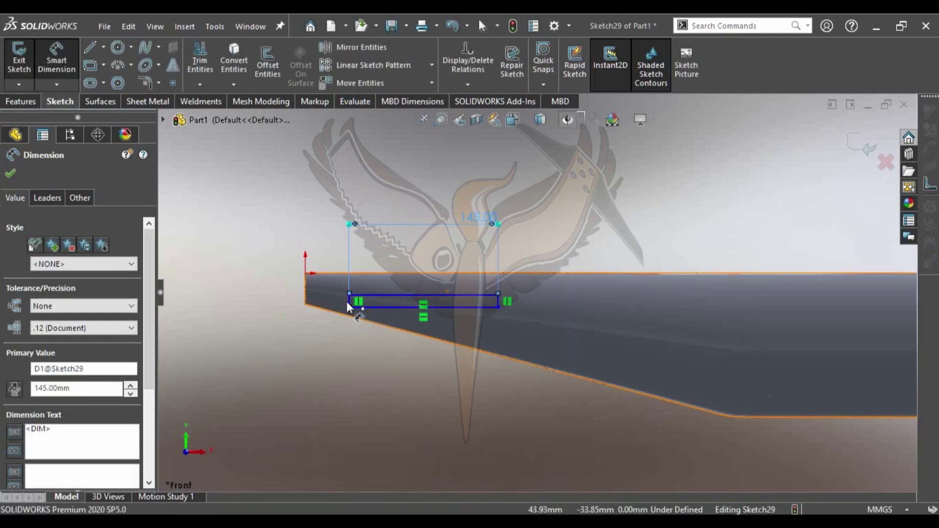
{"action": "left_click", "coordinate": [349, 305]}
{"action": "left_click", "coordinate": [303, 198]}
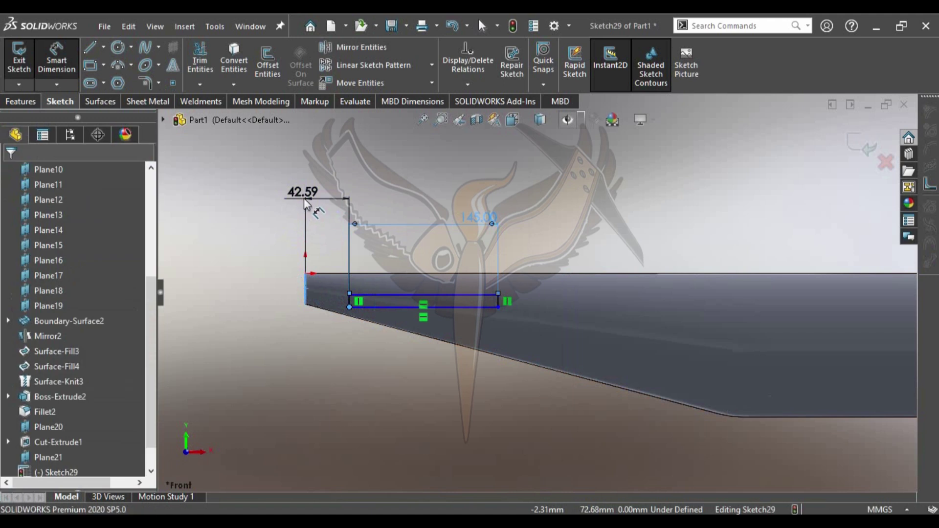
{"action": "type", "text": "65"}
{"action": "key", "text": "Return"}
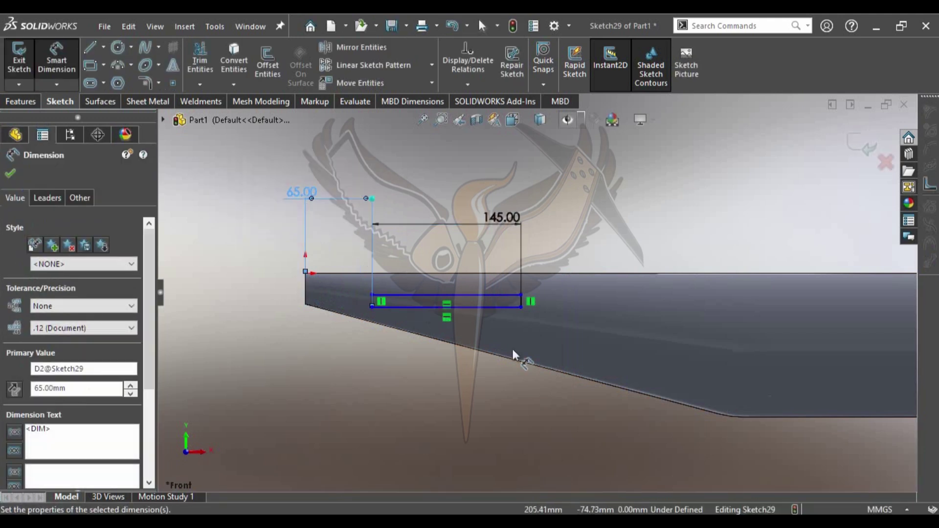
Undo the trial 65 mm offset and 145 mm width dimensions
{"action": "scroll", "coordinate": [519, 330], "scroll_direction": "down", "scroll_amount": 1}
{"action": "scroll", "coordinate": [512, 301], "scroll_direction": "down", "scroll_amount": 1}
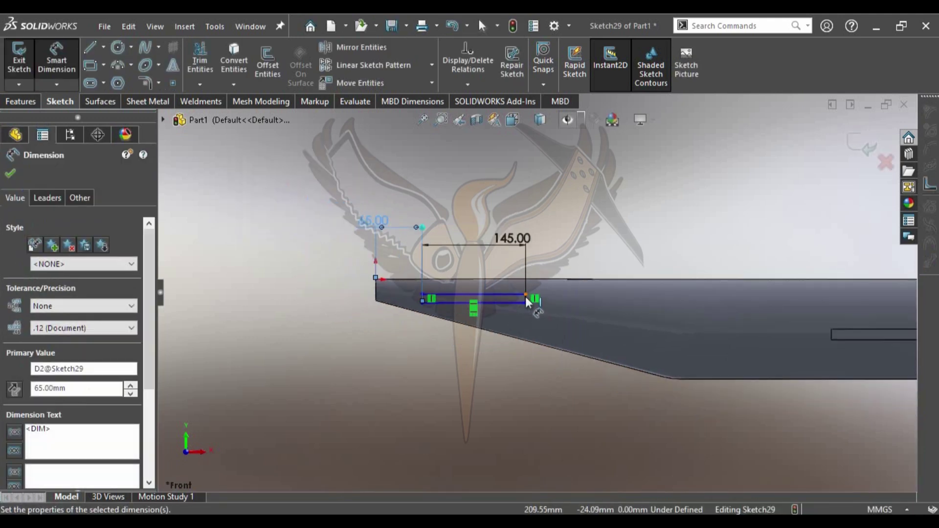
{"action": "scroll", "coordinate": [525, 298], "scroll_direction": "down", "scroll_amount": 2}
{"action": "scroll", "coordinate": [518, 264], "scroll_direction": "up", "scroll_amount": 1}
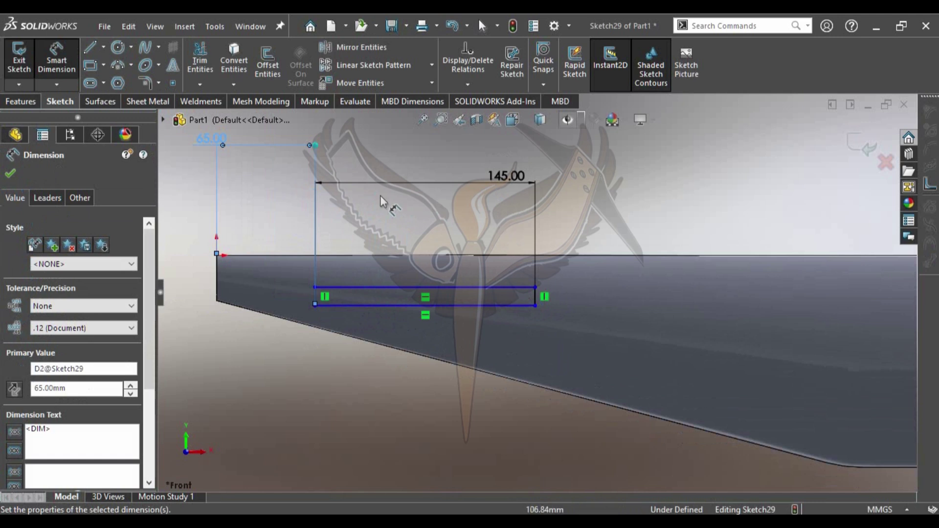
{"action": "key", "text": "ctrl+z"}
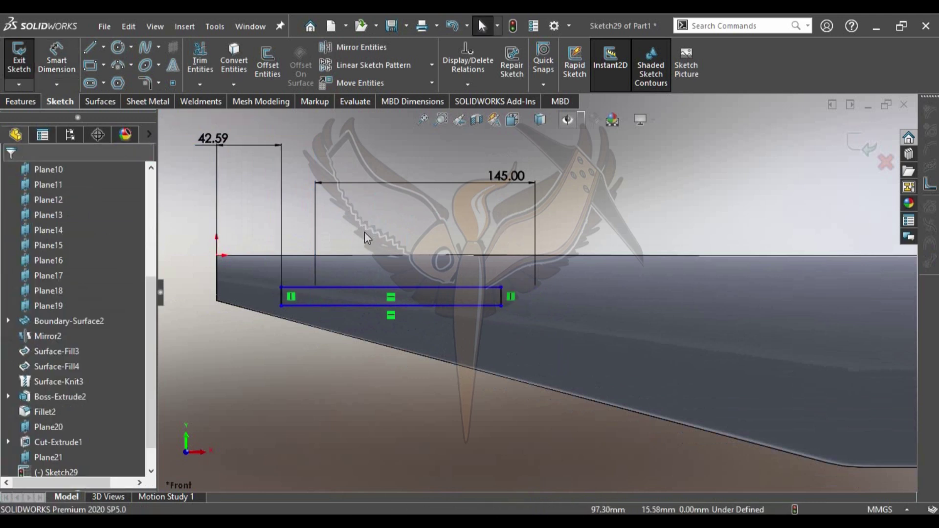
{"action": "key", "text": "ctrl+z"}
Place the slot 137.5 mm (65+72) from the left end and set its width to 100 mm
{"action": "left_click", "coordinate": [55, 60]}
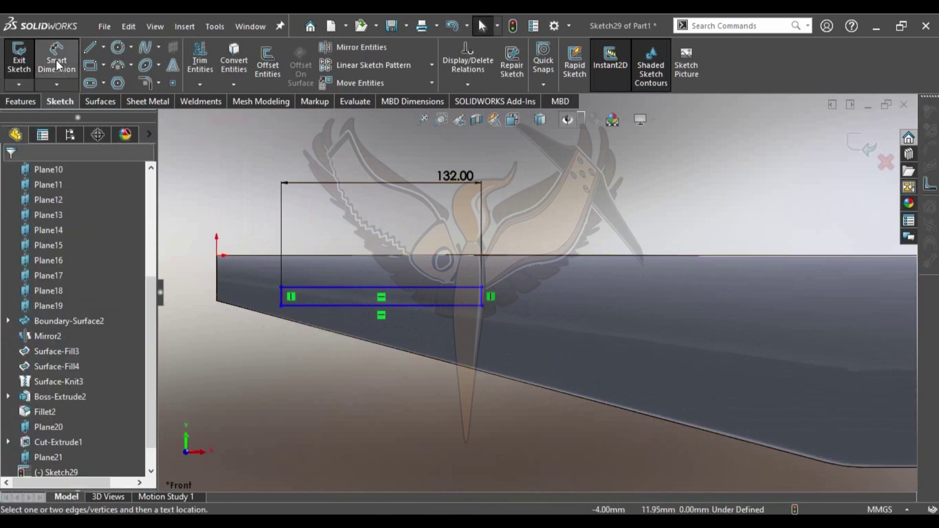
{"action": "left_click", "coordinate": [381, 307]}
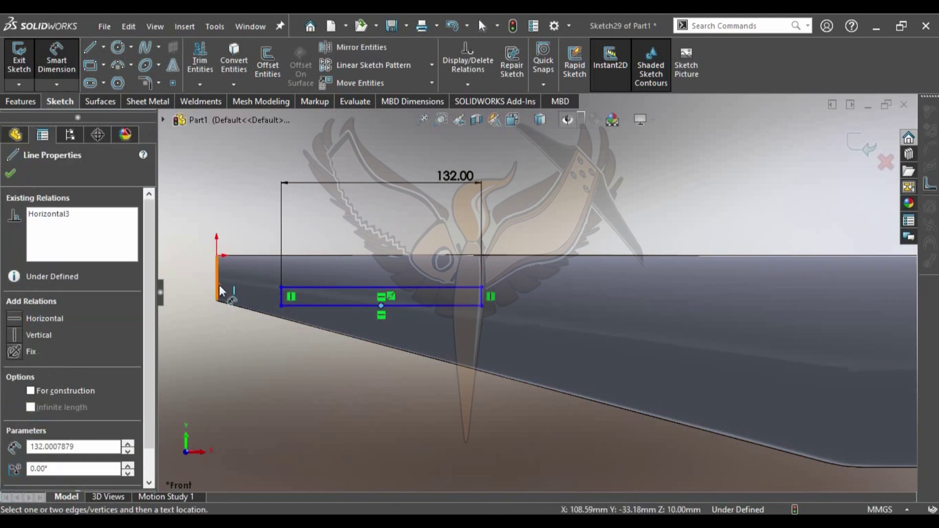
{"action": "left_click", "coordinate": [218, 284]}
{"action": "left_click", "coordinate": [287, 436]}
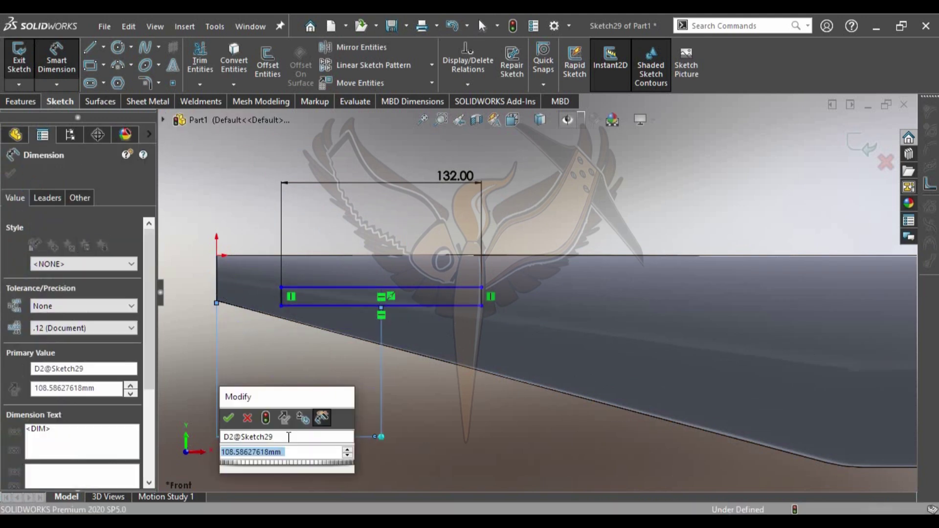
{"action": "type", "text": "65"}
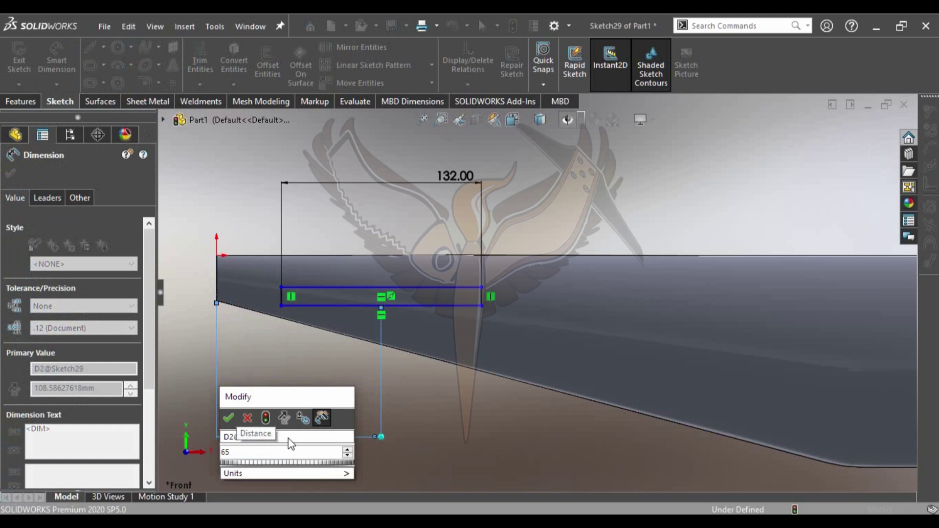
{"action": "type", "text": "+"}
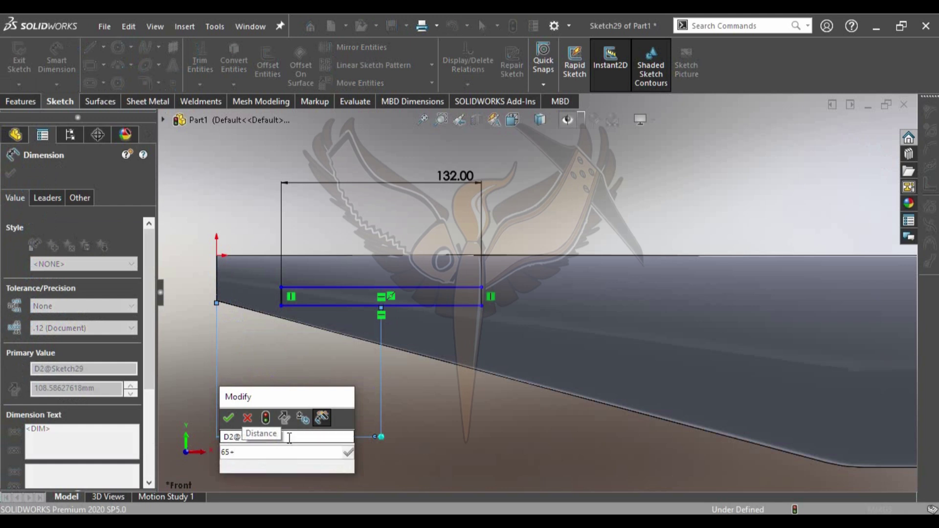
{"action": "type", "text": "72.5"}
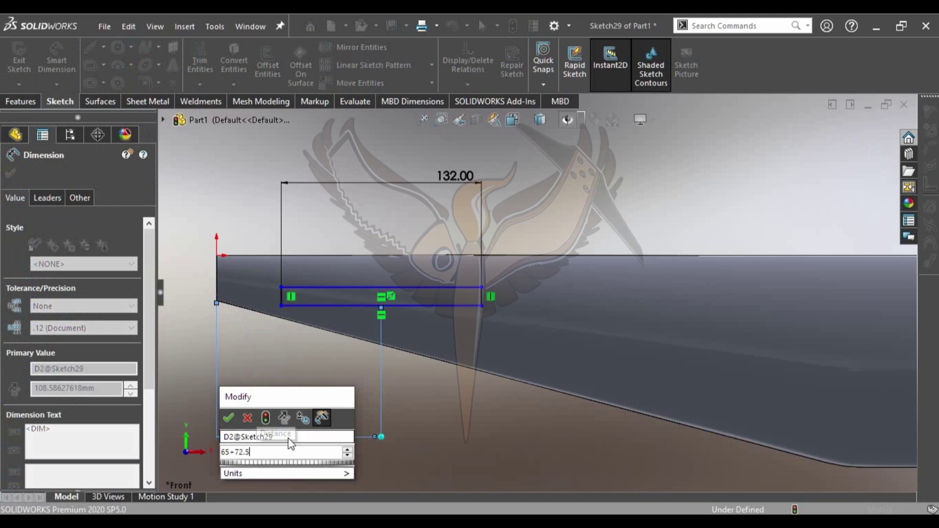
{"action": "key", "text": "Escape"}
{"action": "double_click", "coordinate": [500, 176]}
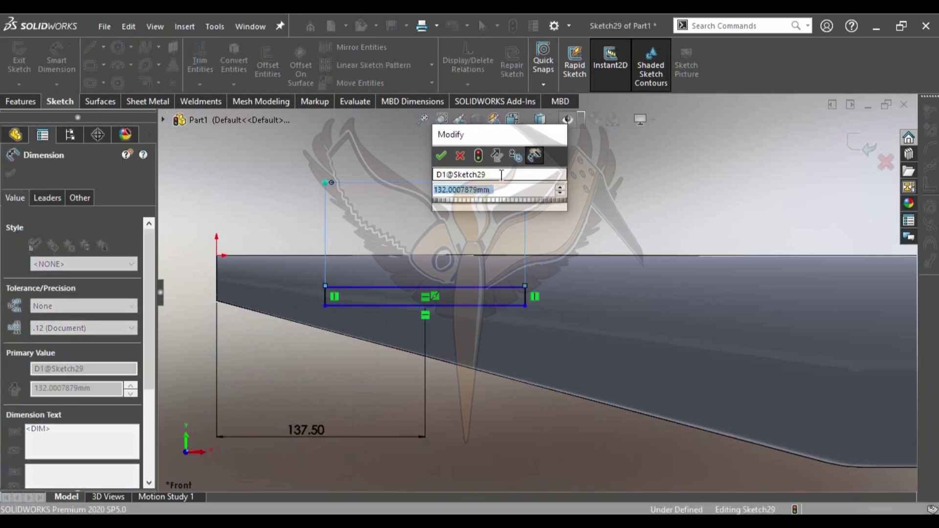
{"action": "type", "text": "100"}
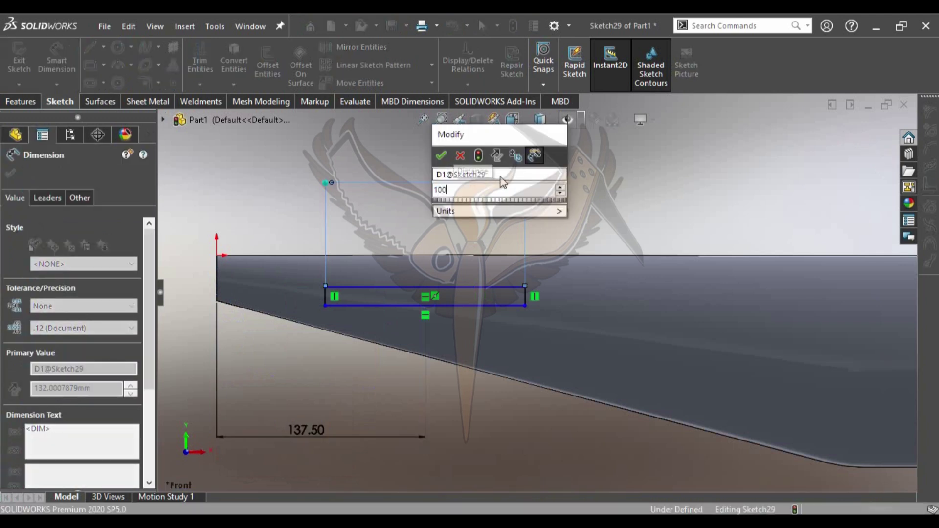
{"action": "key", "text": "Return"}
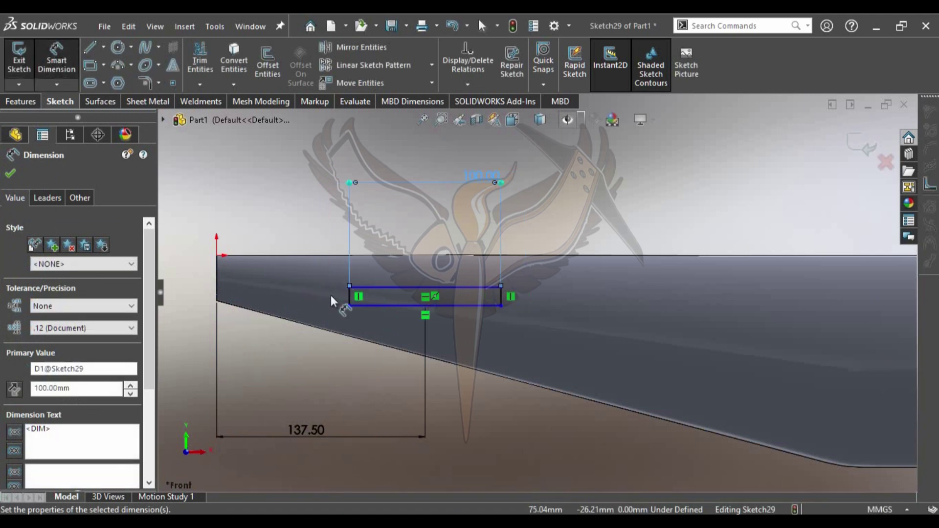
Dimension the slot rectangle's height to 7 mm
{"action": "left_click", "coordinate": [349, 296]}
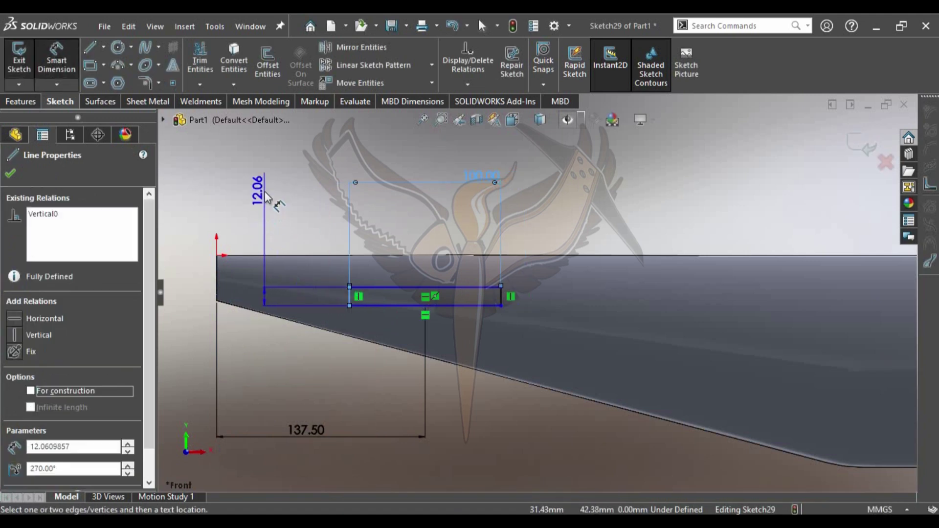
{"action": "left_click", "coordinate": [287, 183]}
{"action": "type", "text": "10"}
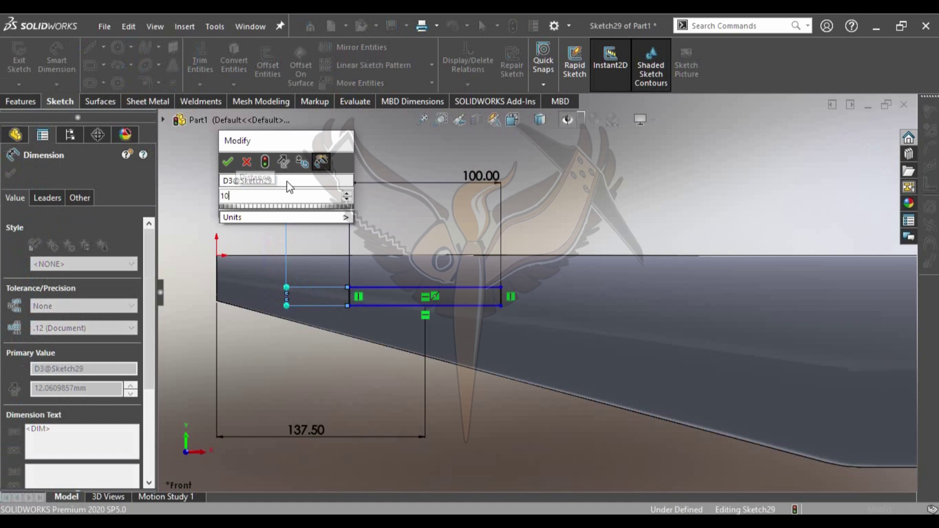
{"action": "key", "text": "BackSpace"}
{"action": "key", "text": "BackSpace"}
{"action": "type", "text": "7"}
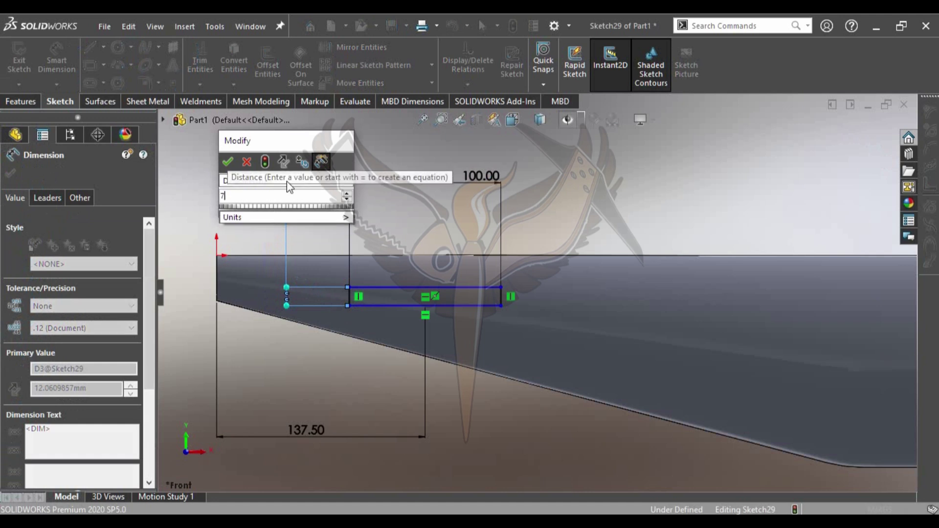
{"action": "key", "text": "Return"}
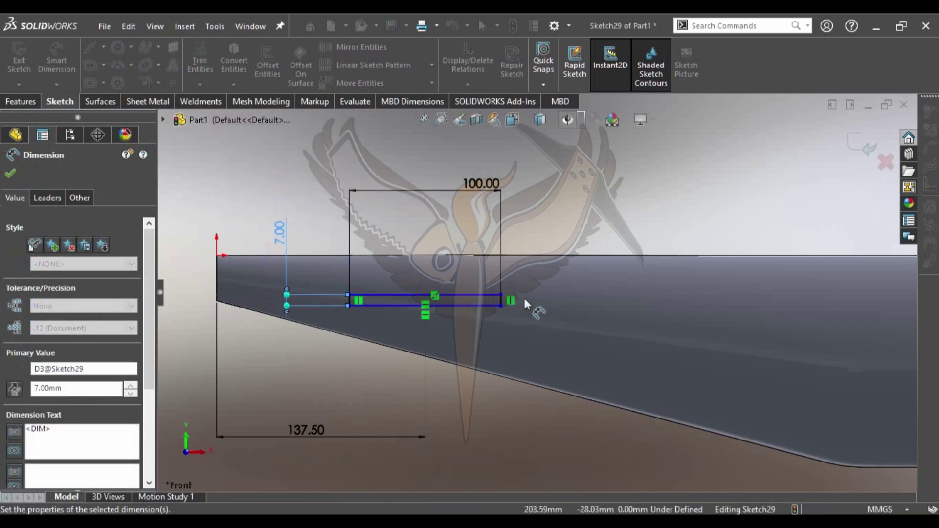
Position the slot line 20 mm below the body's top edge, fully defining Sketch29
{"action": "left_click", "coordinate": [371, 294]}
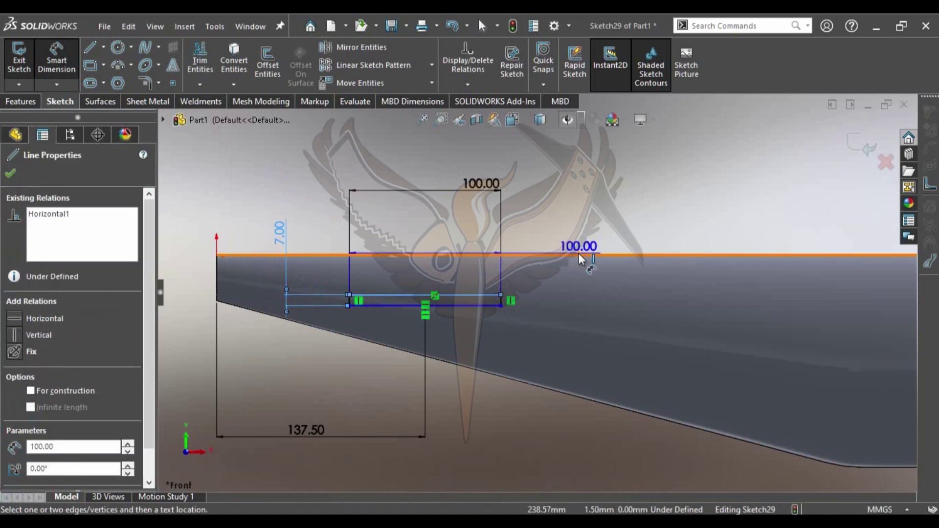
{"action": "left_click", "coordinate": [216, 255]}
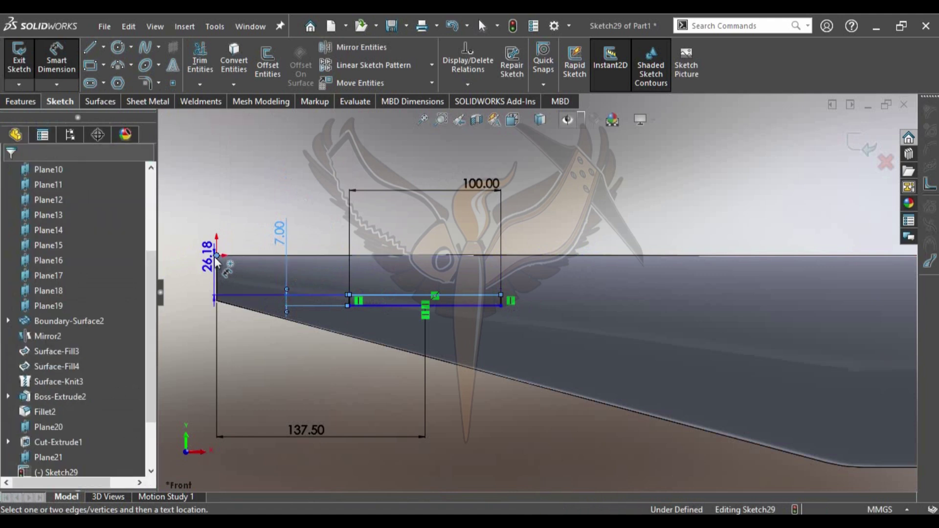
{"action": "left_click", "coordinate": [553, 284]}
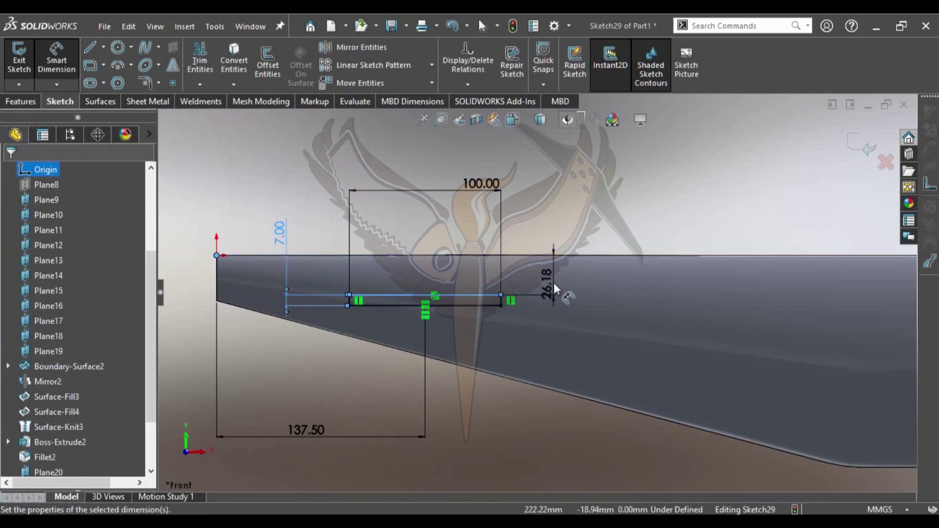
{"action": "type", "text": "20"}
{"action": "key", "text": "Return"}
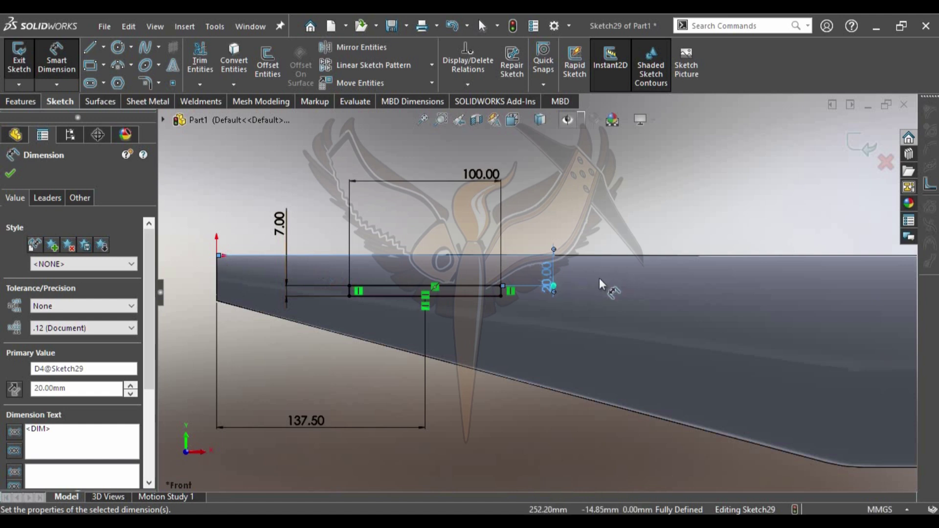
{"action": "scroll", "coordinate": [600, 278], "scroll_direction": "up", "scroll_amount": 3}
{"action": "scroll", "coordinate": [616, 288], "scroll_direction": "up", "scroll_amount": 1}
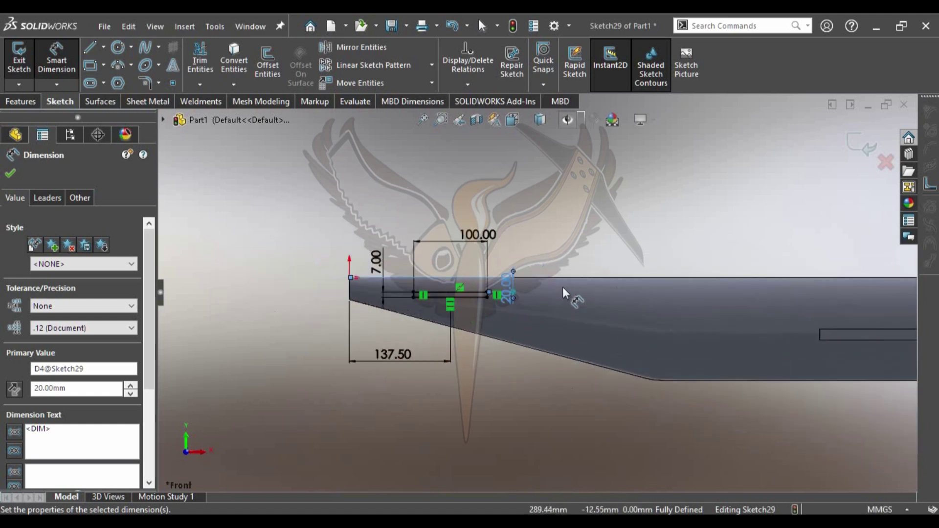
{"action": "scroll", "coordinate": [390, 301], "scroll_direction": "down", "scroll_amount": 1}
Cut Sketch29's slot into the body with a blind 208 mm extruded cut
{"action": "left_click", "coordinate": [18, 100]}
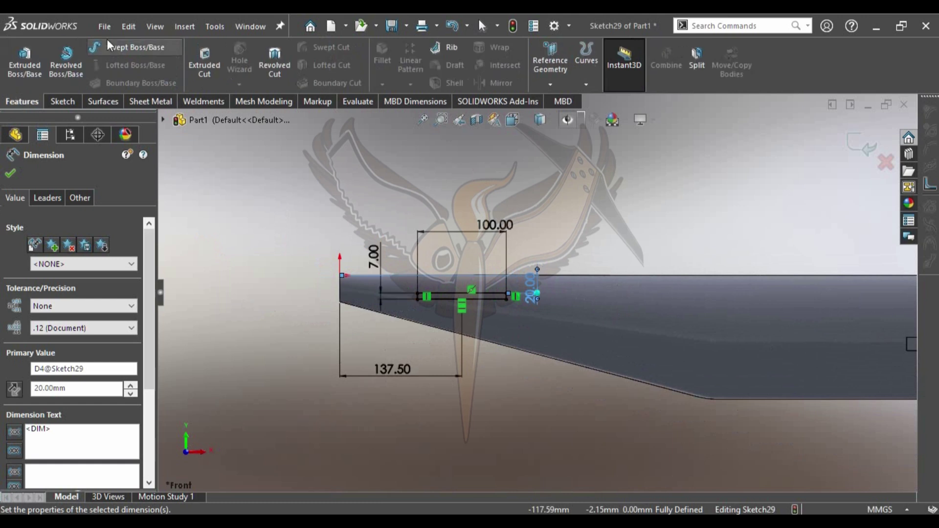
{"action": "left_click", "coordinate": [204, 56]}
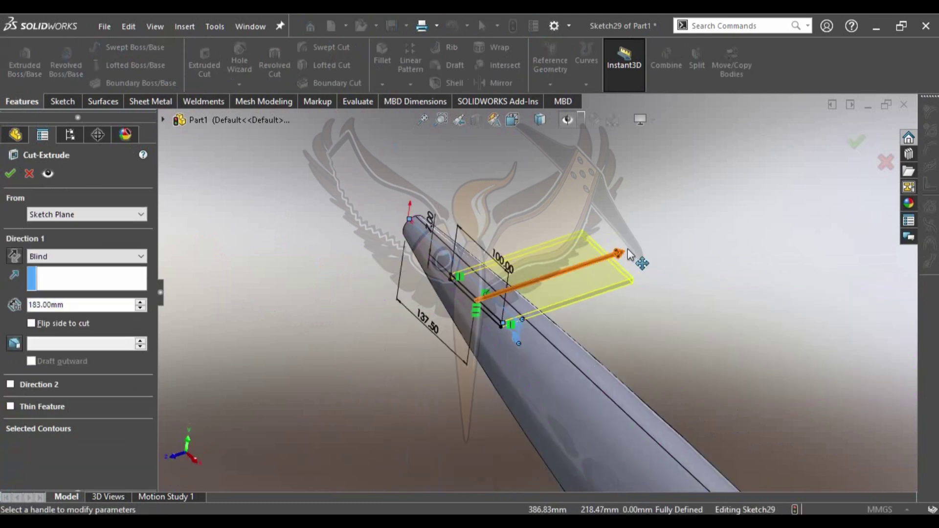
{"action": "left_click", "coordinate": [622, 253]}
{"action": "left_click", "coordinate": [333, 359]}
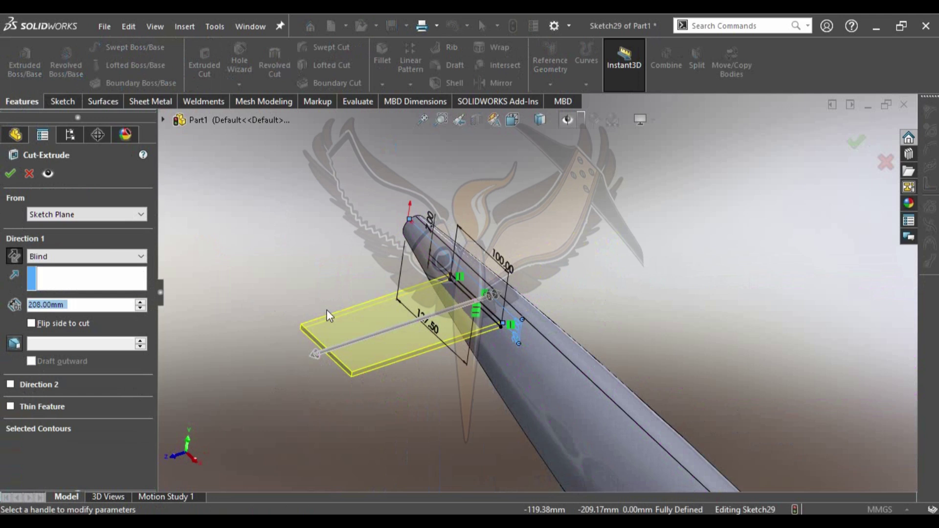
{"action": "left_click", "coordinate": [29, 171]}
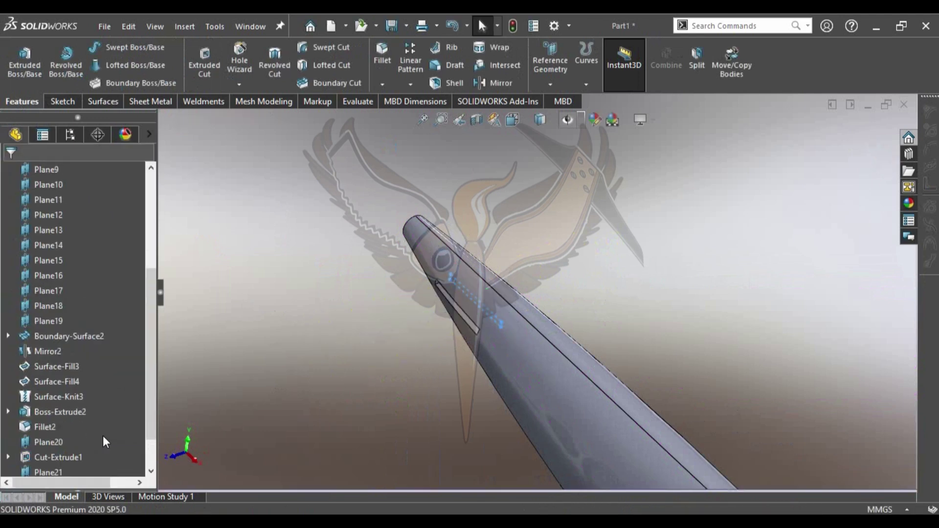
Add Cut-Extrude2 to Mirror3's features so it mirrors about the Front Plane
{"action": "left_click_drag", "start_coordinate": [107, 451], "coordinate": [106, 466]}
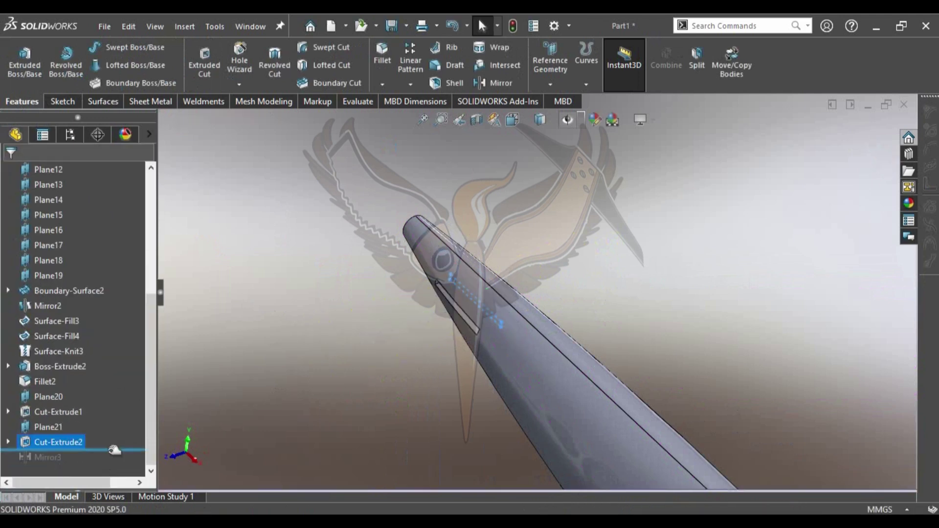
{"action": "left_click", "coordinate": [40, 456]}
{"action": "left_click", "coordinate": [52, 419]}
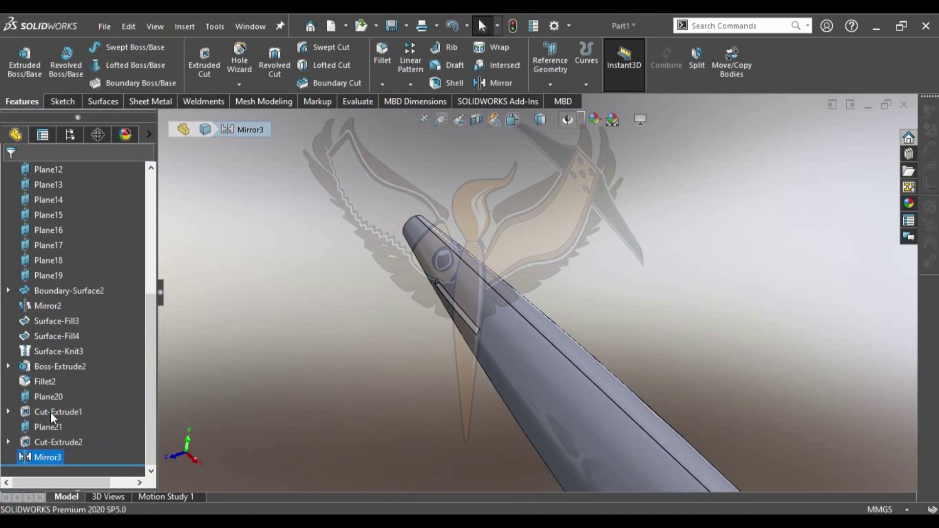
{"action": "scroll", "coordinate": [474, 299], "scroll_direction": "down", "scroll_amount": 3}
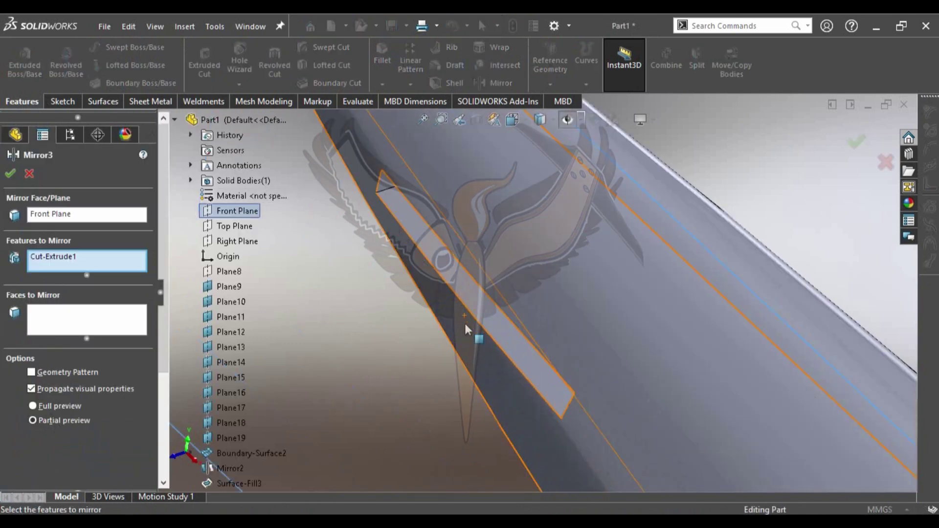
{"action": "left_click", "coordinate": [474, 306]}
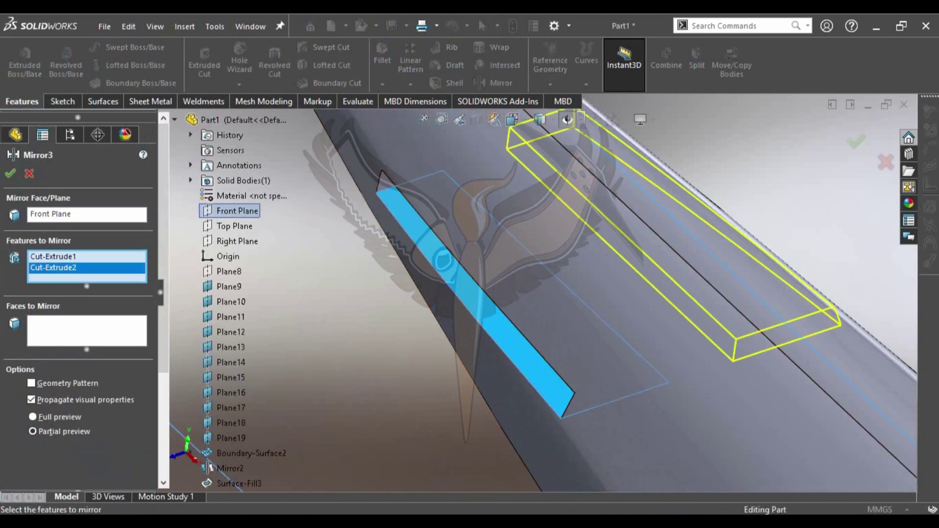
{"action": "left_click", "coordinate": [855, 141]}
Orbit the model to check the mirrored slots on both sides
{"action": "middle_click_drag", "start_coordinate": [664, 254], "coordinate": [618, 217]}
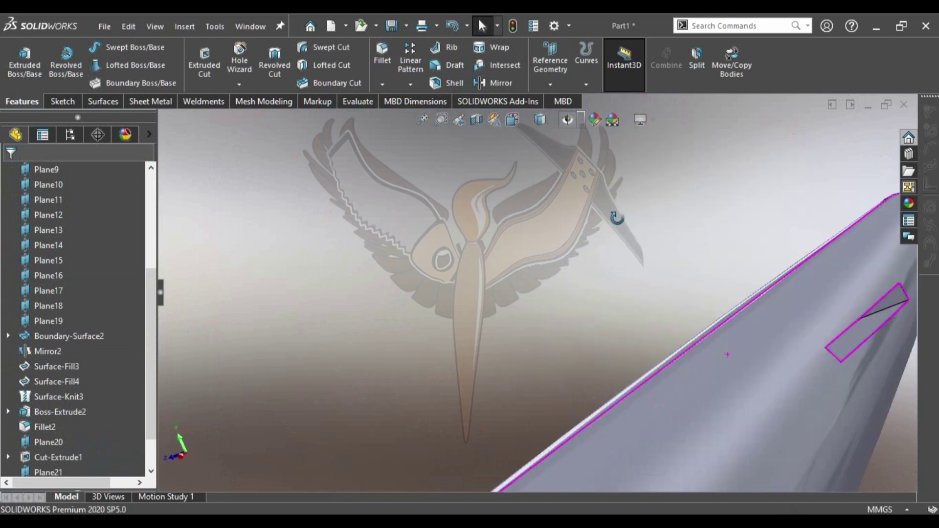
{"action": "scroll", "coordinate": [617, 218], "scroll_direction": "up", "scroll_amount": 5}
{"action": "mouse_move", "coordinate": [718, 300]}
{"action": "middle_mouse_down"}
{"action": "mouse_move", "coordinate": [682, 321]}
{"action": "mouse_move", "coordinate": [524, 337]}
{"action": "middle_mouse_up"}
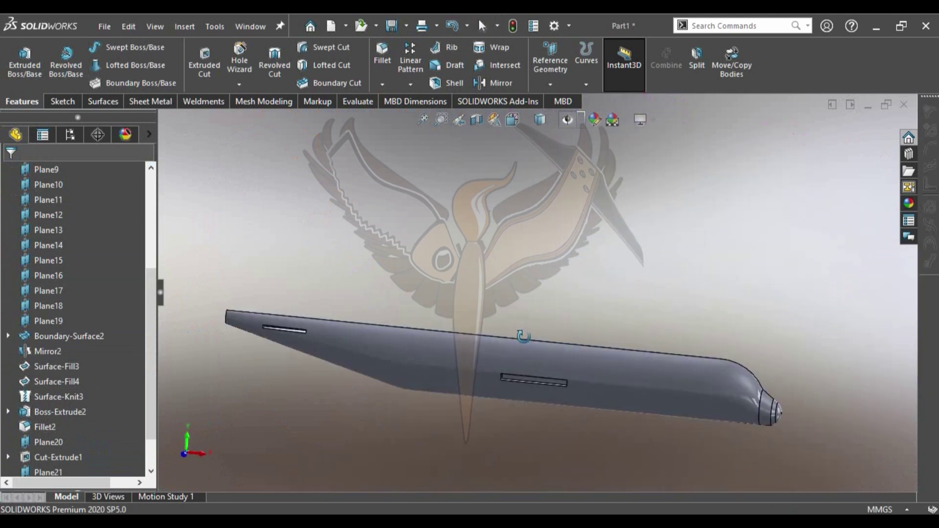
{"action": "middle_click_drag", "start_coordinate": [621, 421], "coordinate": [503, 237]}
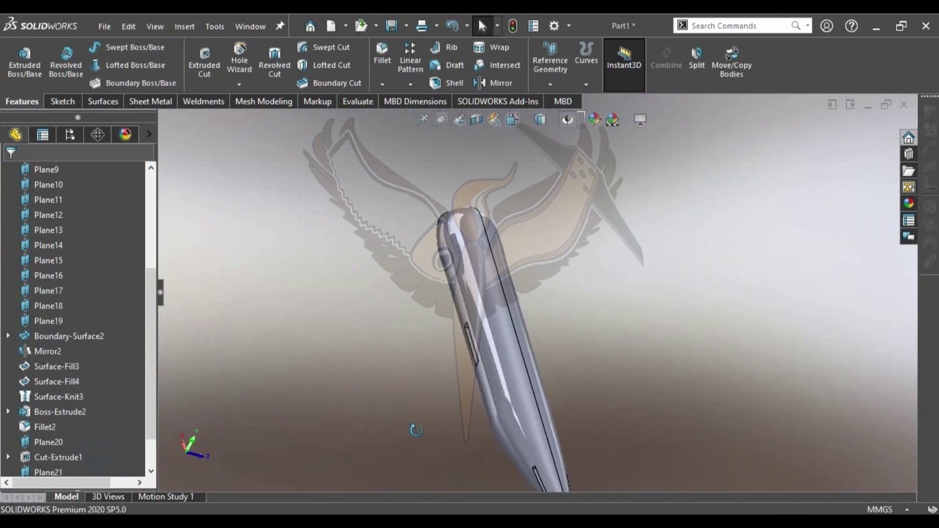
{"action": "left_click", "coordinate": [512, 119]}
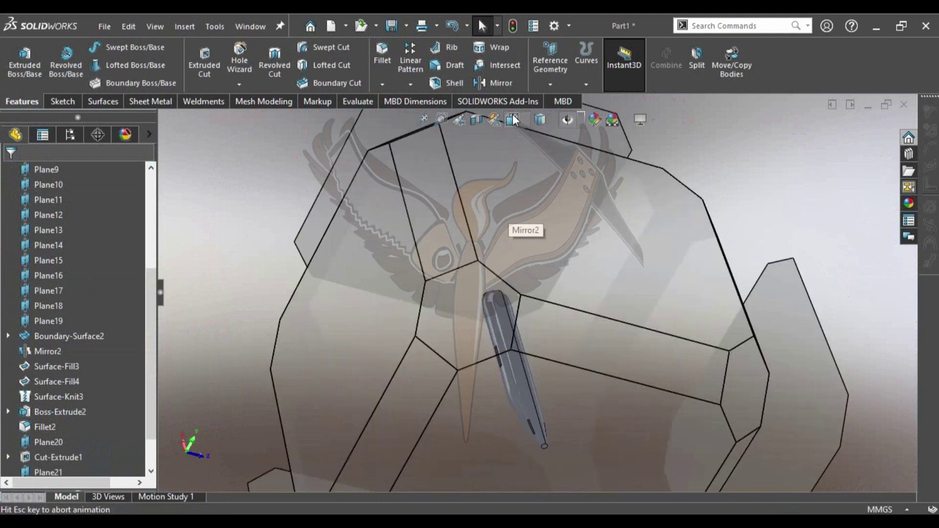
{"action": "left_click", "coordinate": [448, 280]}
Switch to isometric view and select the Top Plane in the FeatureManager tree
{"action": "scroll", "coordinate": [506, 406], "scroll_direction": "up", "scroll_amount": 3}
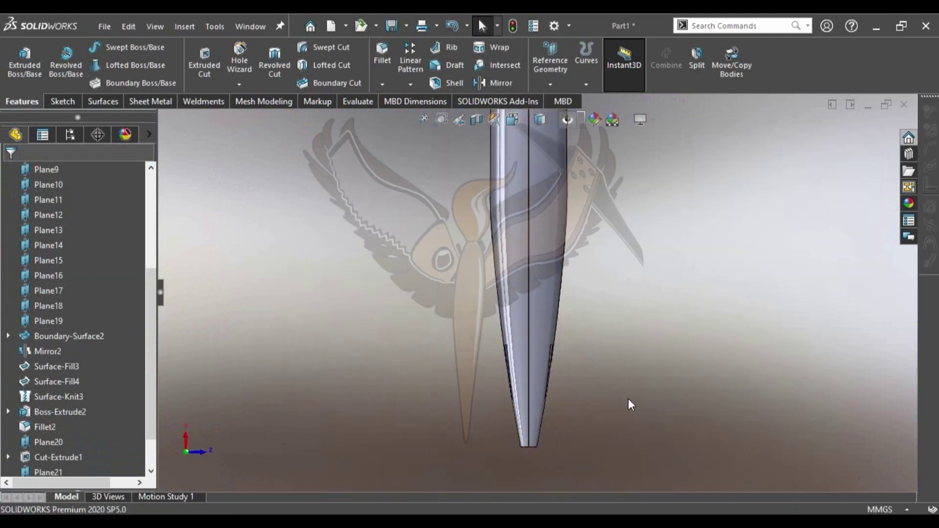
{"action": "key", "text": "ctrl+7"}
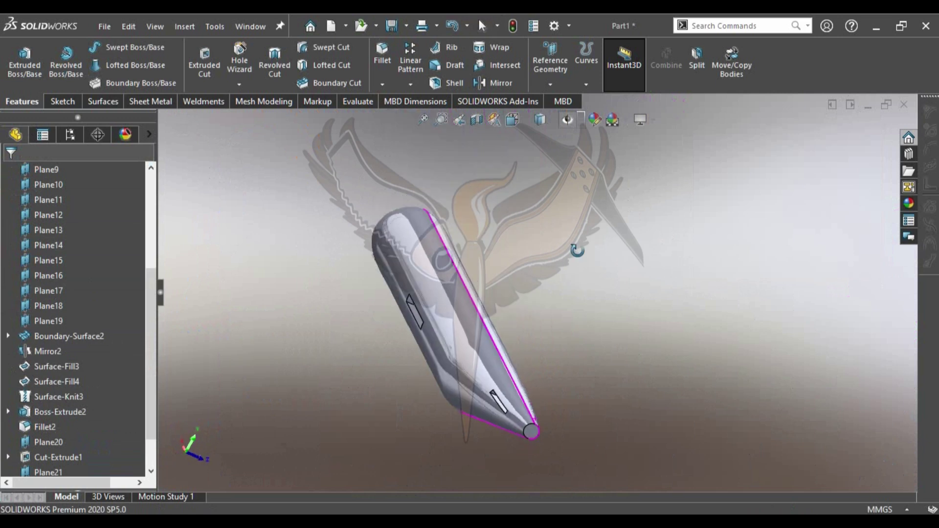
{"action": "scroll", "coordinate": [59, 286], "scroll_direction": "up", "scroll_amount": 5}
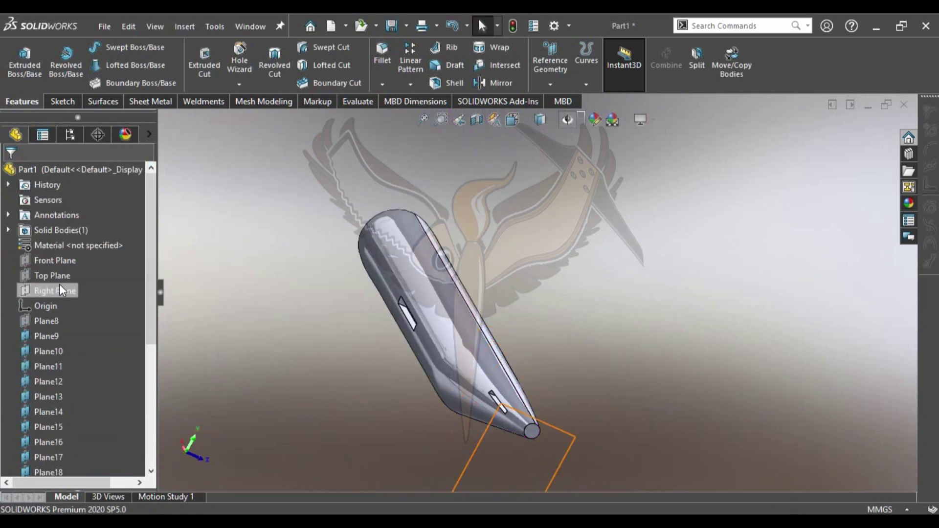
{"action": "left_click", "coordinate": [46, 276]}
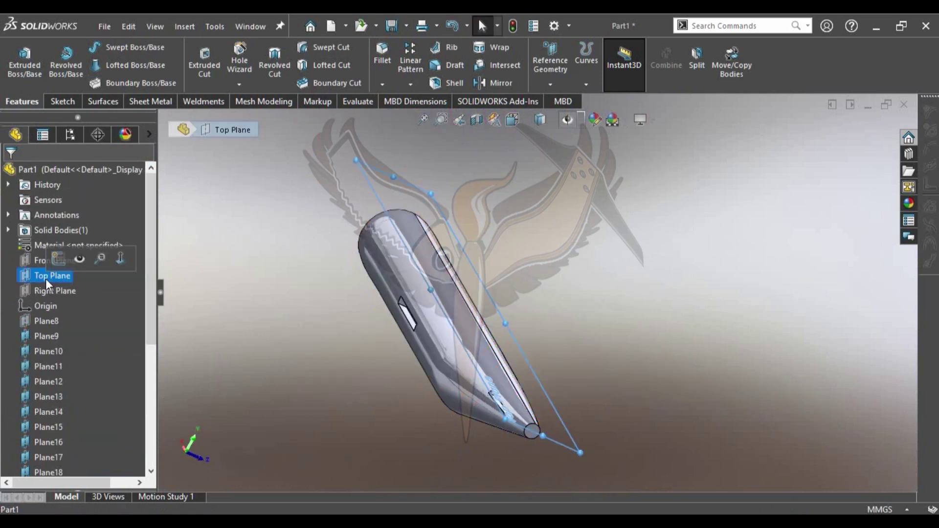
{"action": "mouse_move", "coordinate": [725, 378]}
{"action": "middle_mouse_down"}
{"action": "mouse_move", "coordinate": [677, 347]}
{"action": "mouse_move", "coordinate": [682, 312]}
{"action": "middle_mouse_up"}
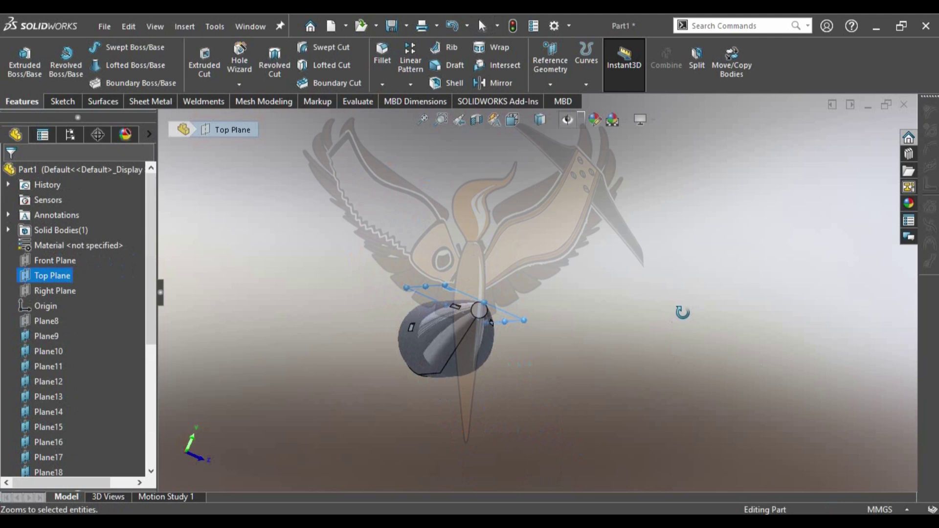
Start a new sketch on the Top Plane in a standard view
{"action": "left_click", "coordinate": [59, 101]}
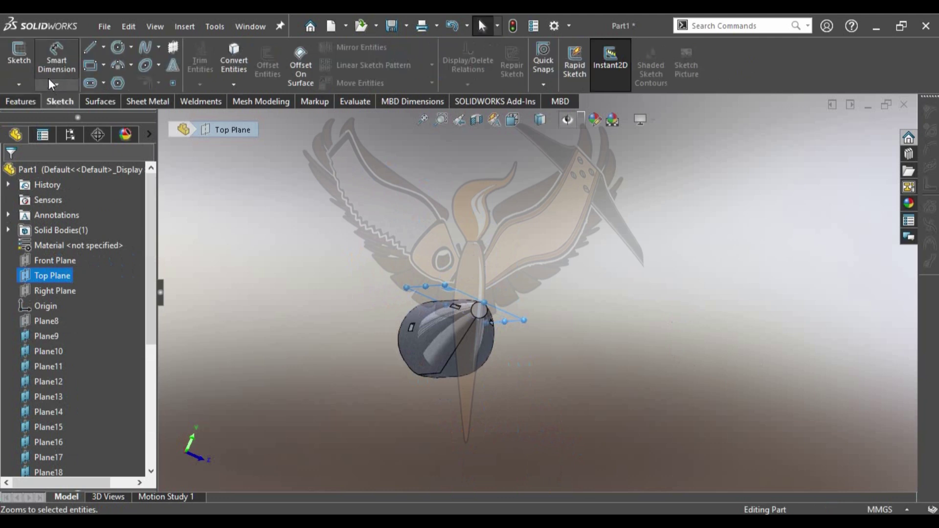
{"action": "left_click", "coordinate": [31, 67]}
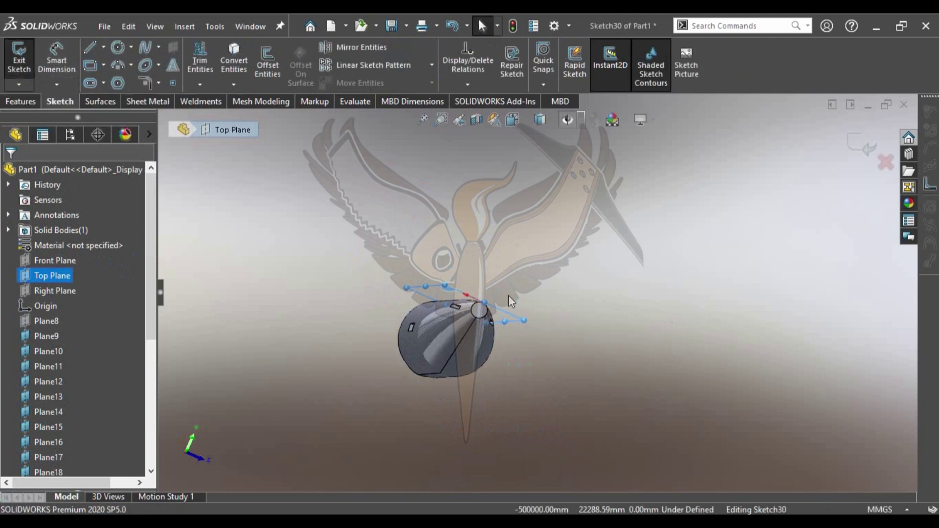
{"action": "middle_click_drag", "start_coordinate": [508, 295], "coordinate": [477, 329]}
{"action": "left_click", "coordinate": [514, 121]}
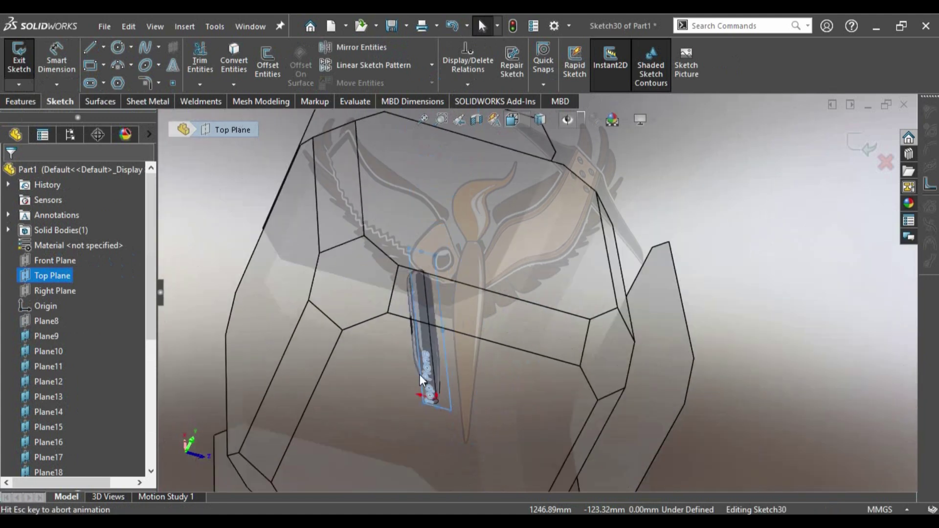
{"action": "left_click", "coordinate": [462, 287]}
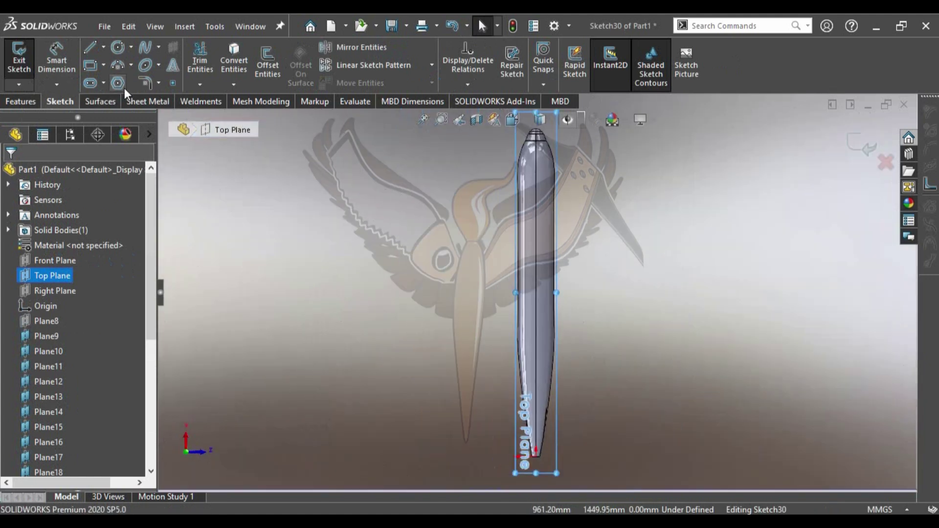
Draw a narrow center rectangle on the centreline near the tapered tip
{"action": "left_click", "coordinate": [104, 64]}
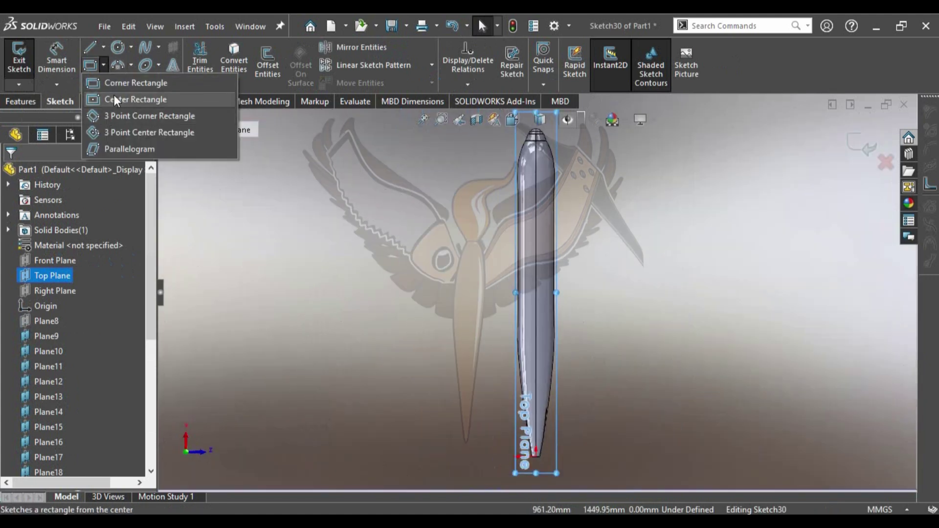
{"action": "left_click", "coordinate": [114, 98]}
{"action": "scroll", "coordinate": [550, 441], "scroll_direction": "down", "scroll_amount": 3}
{"action": "scroll", "coordinate": [556, 401], "scroll_direction": "down", "scroll_amount": 3}
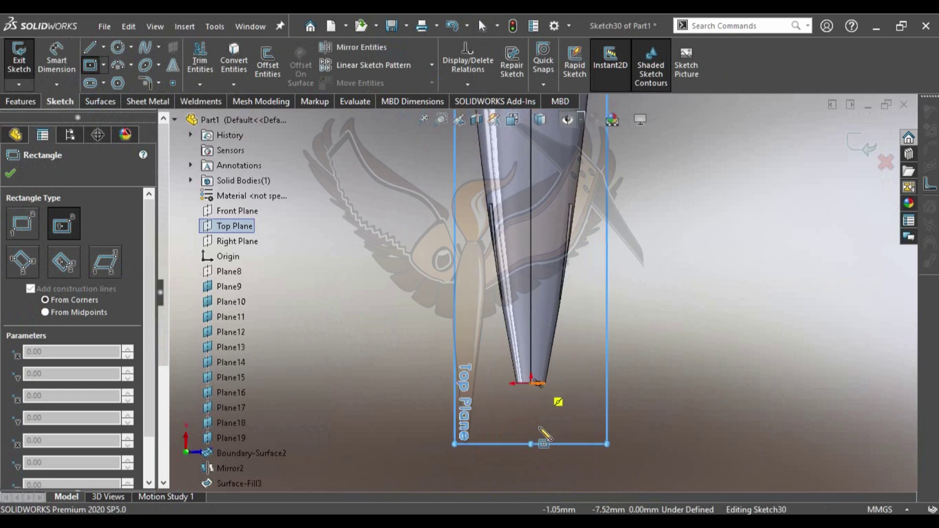
{"action": "left_click", "coordinate": [531, 292]}
{"action": "left_click", "coordinate": [534, 335]}
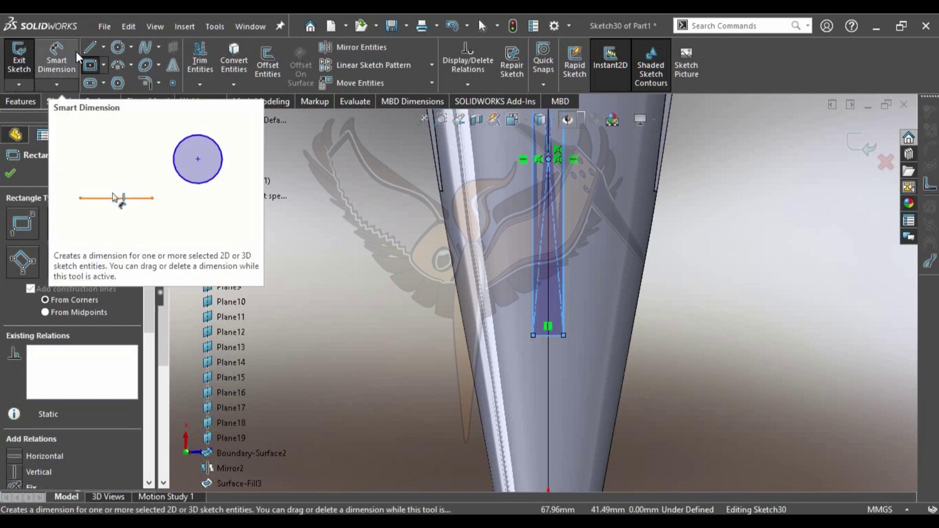
{"action": "scroll", "coordinate": [538, 293], "scroll_direction": "up", "scroll_amount": 2}
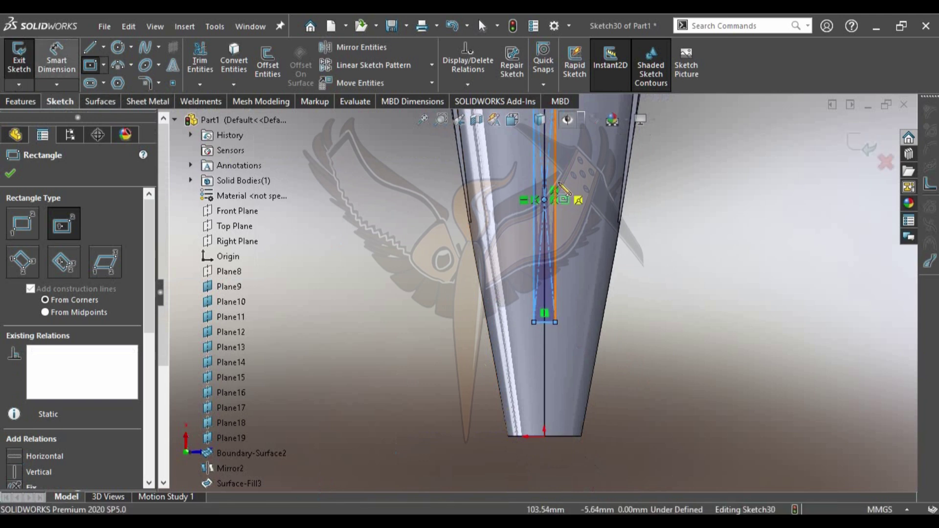
{"action": "left_click", "coordinate": [42, 48]}
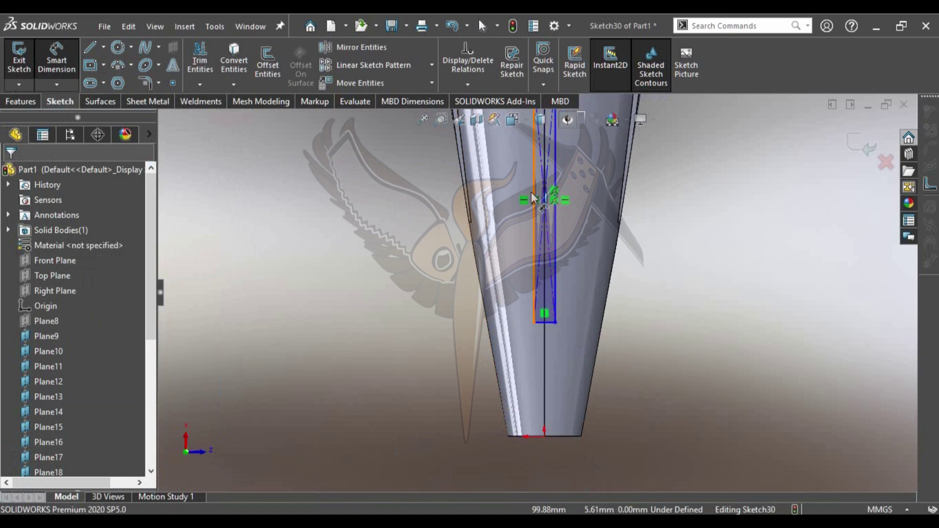
{"action": "scroll", "coordinate": [541, 206], "scroll_direction": "down", "scroll_amount": 3}
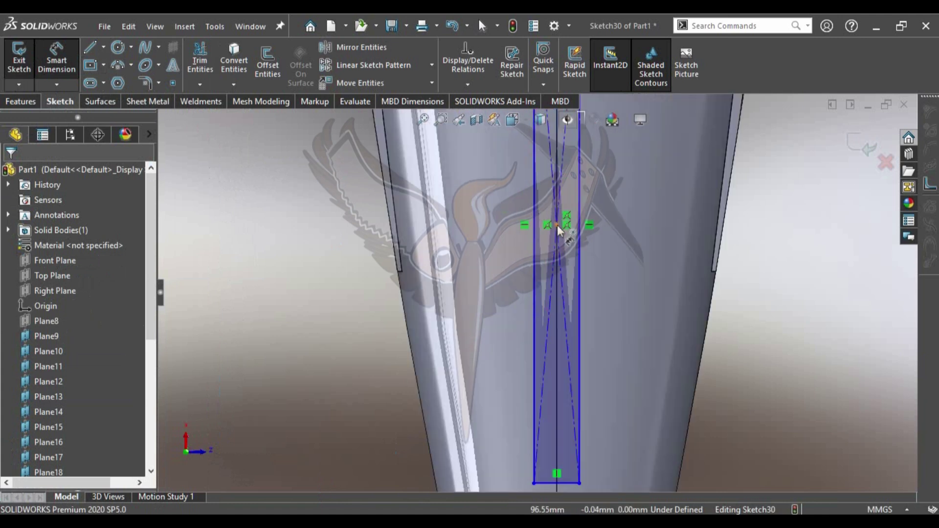
Dimension the slot rectangle's centre 172.5 mm (65+107.5) from the tip end
{"action": "left_click", "coordinate": [557, 225]}
{"action": "scroll", "coordinate": [568, 264], "scroll_direction": "up", "scroll_amount": 3}
{"action": "scroll", "coordinate": [558, 420], "scroll_direction": "up", "scroll_amount": 1}
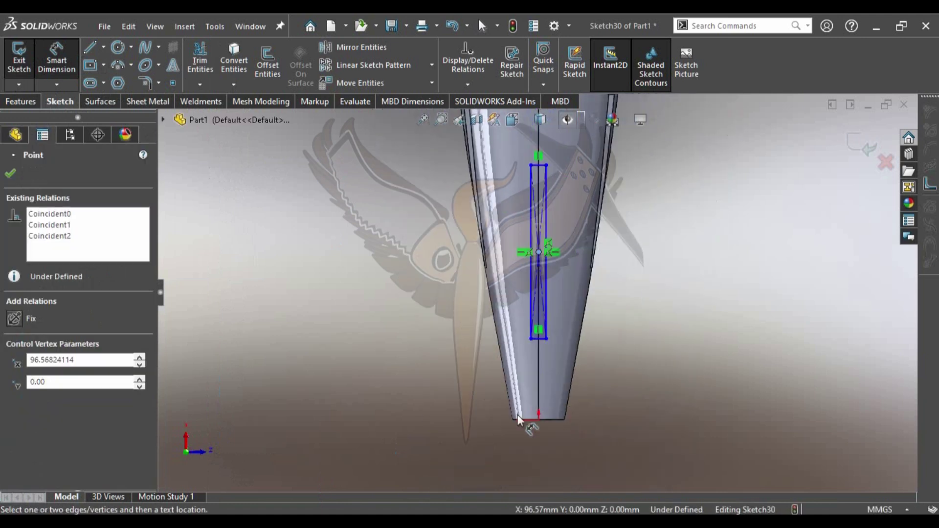
{"action": "left_click", "coordinate": [553, 421]}
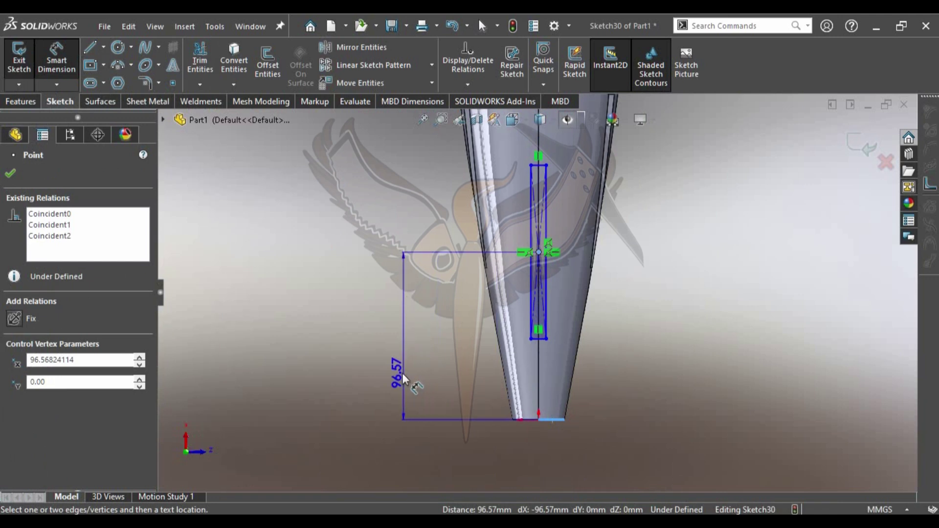
{"action": "left_click", "coordinate": [402, 373]}
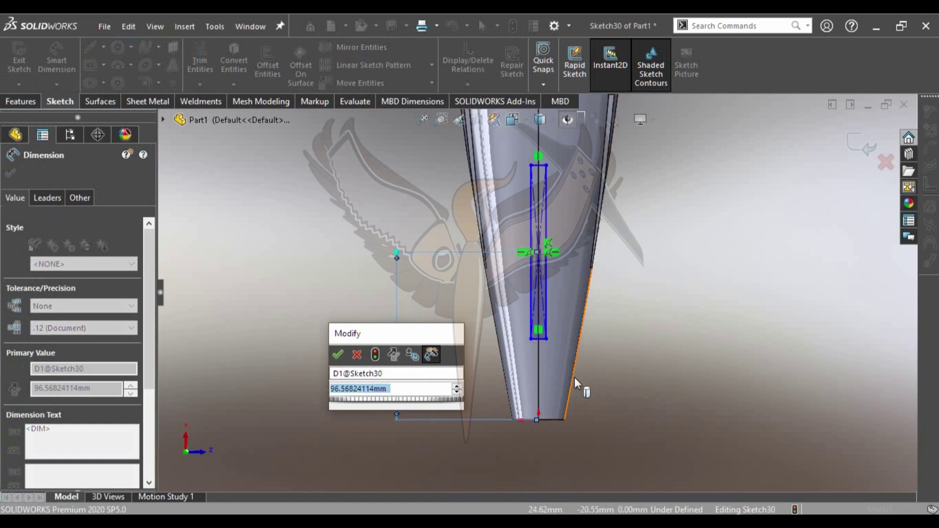
{"action": "type", "text": "65"}
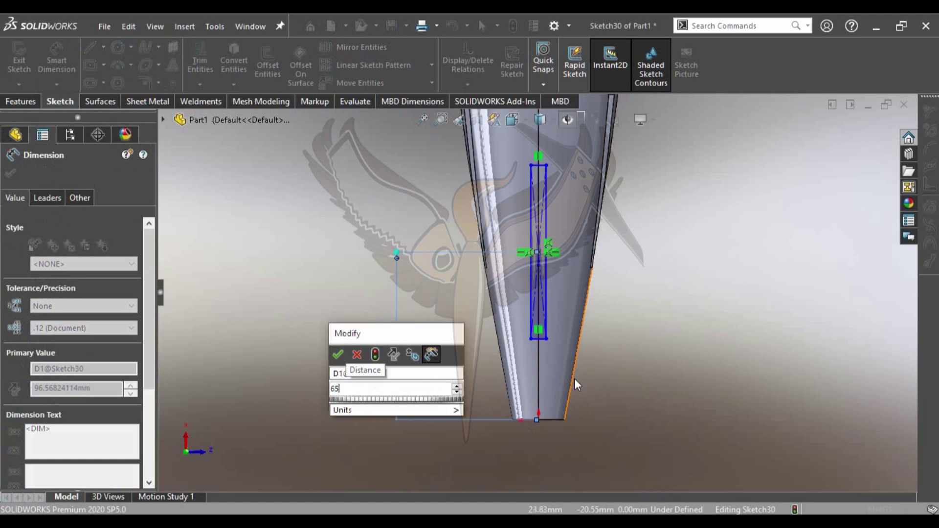
{"action": "type", "text": "+"}
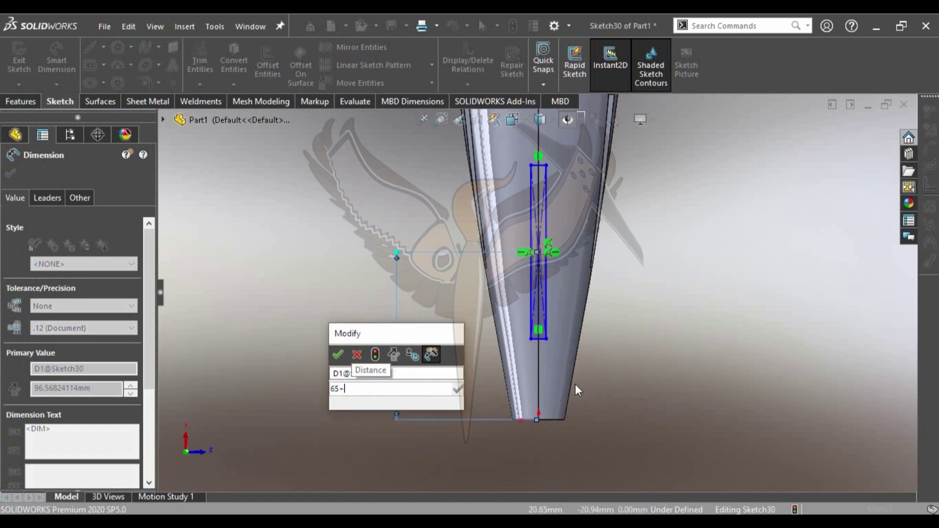
{"action": "type", "text": "1"}
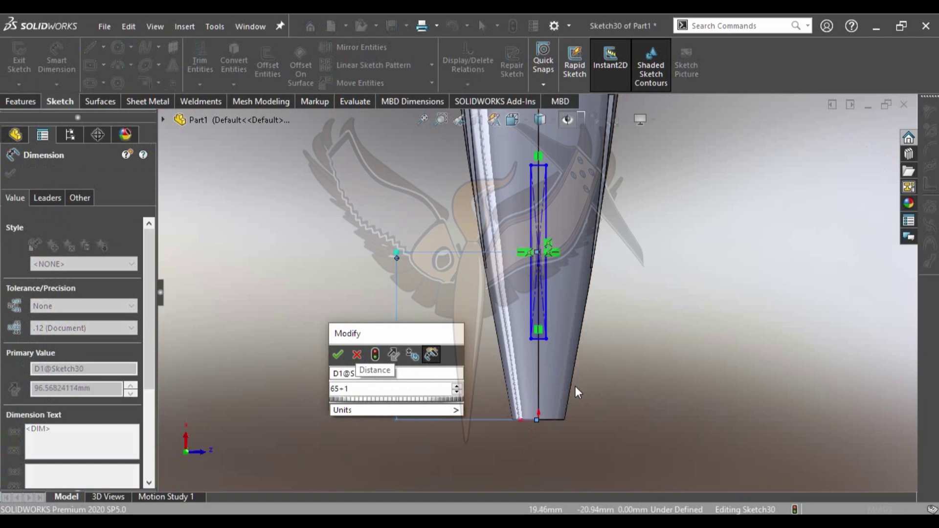
{"action": "type", "text": "075"}
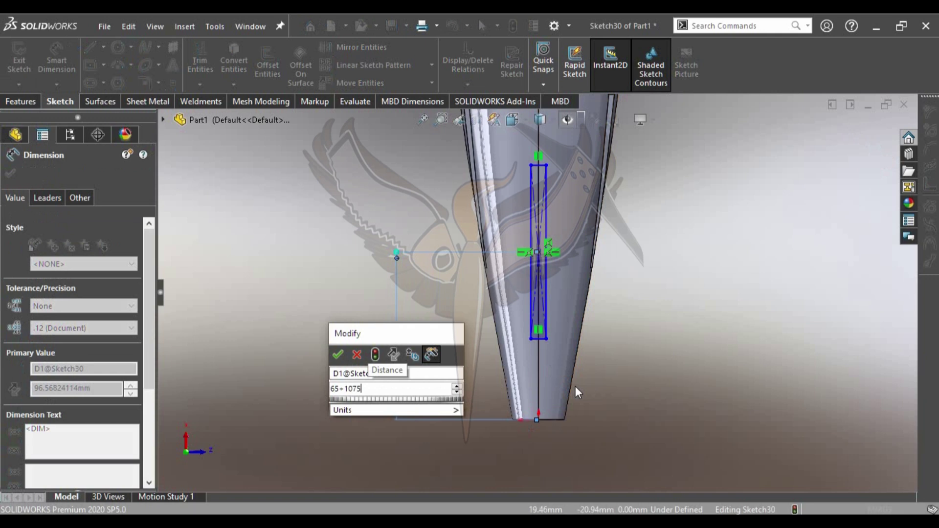
{"action": "key", "text": "BackSpace"}
{"action": "type", "text": ".5"}
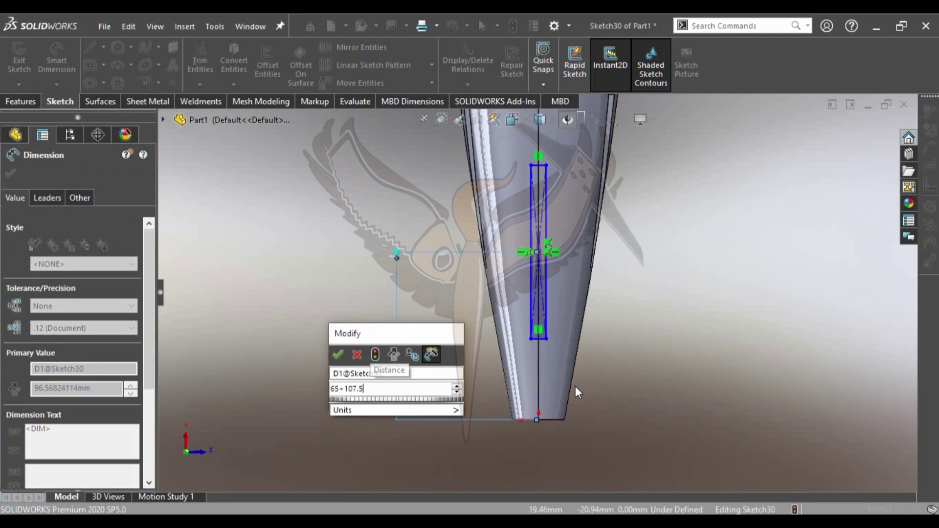
{"action": "key", "text": "Return"}
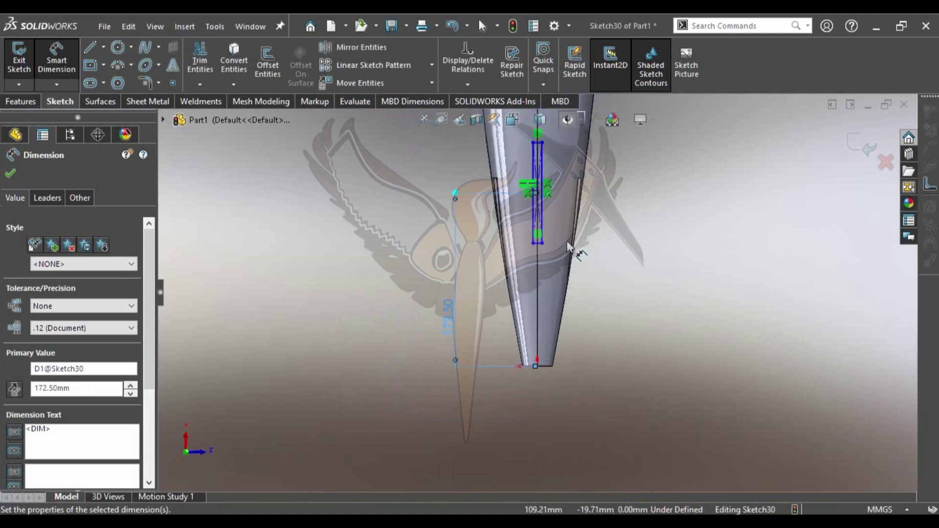
Dimension the slot rectangle's long side as 150 mm and short side as 7 mm
{"action": "left_click", "coordinate": [527, 223]}
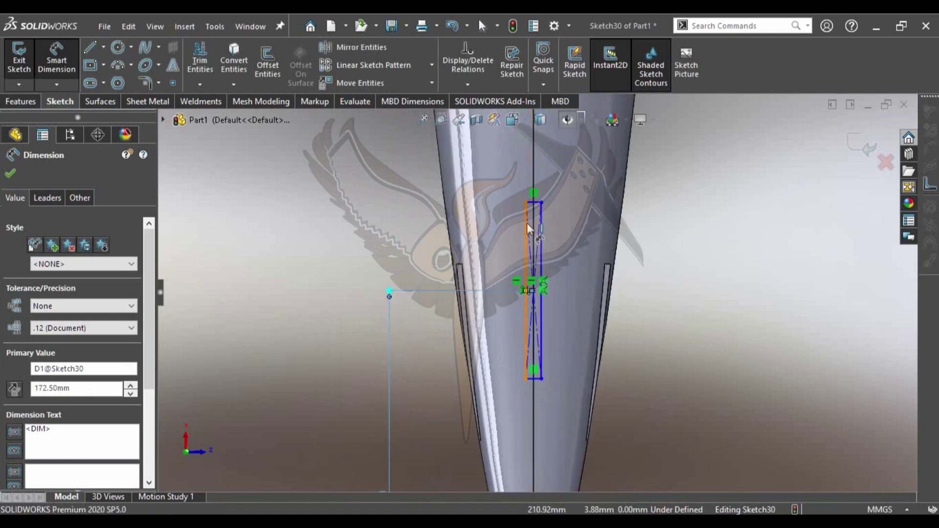
{"action": "left_click", "coordinate": [497, 191]}
{"action": "type", "text": "15"}
{"action": "key", "text": "Return"}
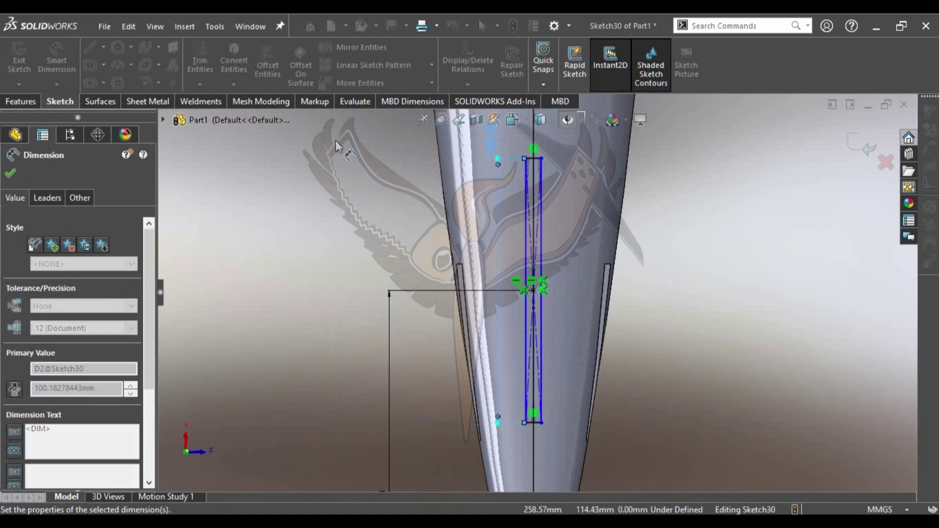
{"action": "left_click", "coordinate": [542, 168]}
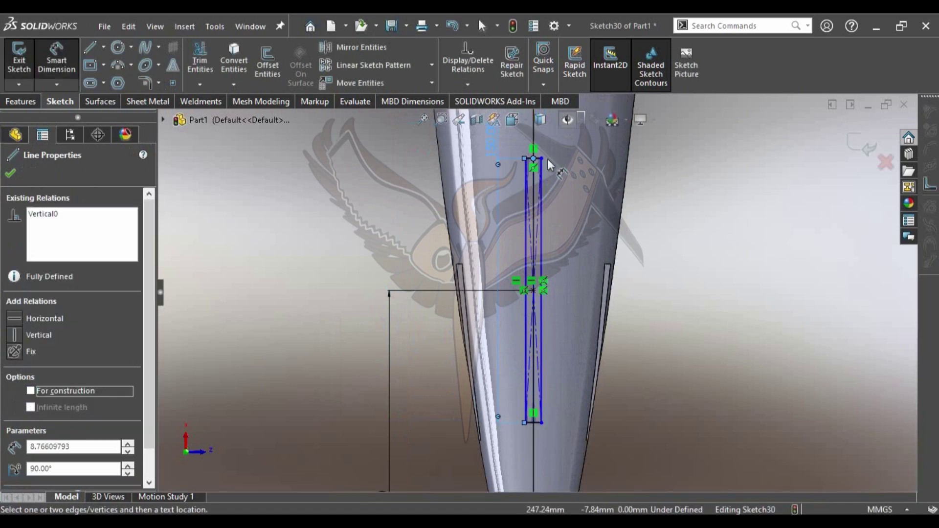
{"action": "key", "text": "Escape"}
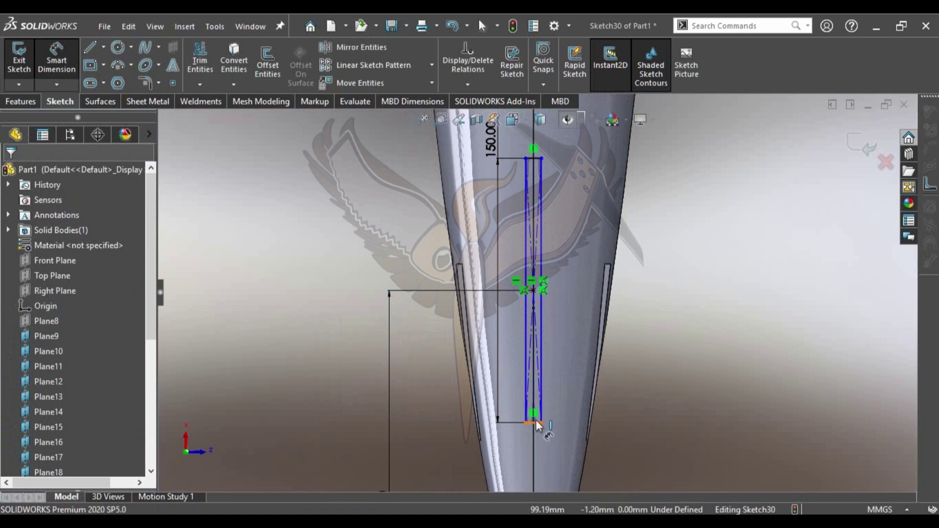
{"action": "left_click", "coordinate": [537, 422]}
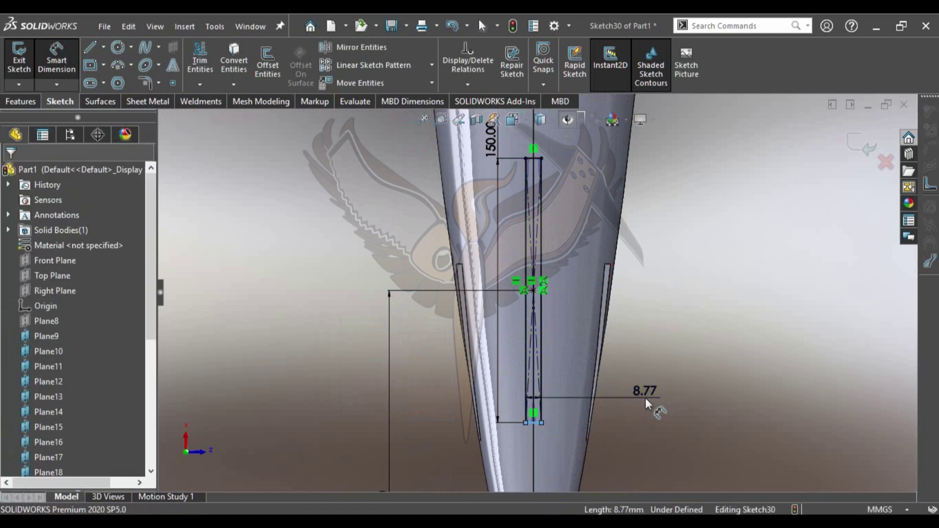
{"action": "left_click", "coordinate": [646, 401]}
{"action": "type", "text": "7"}
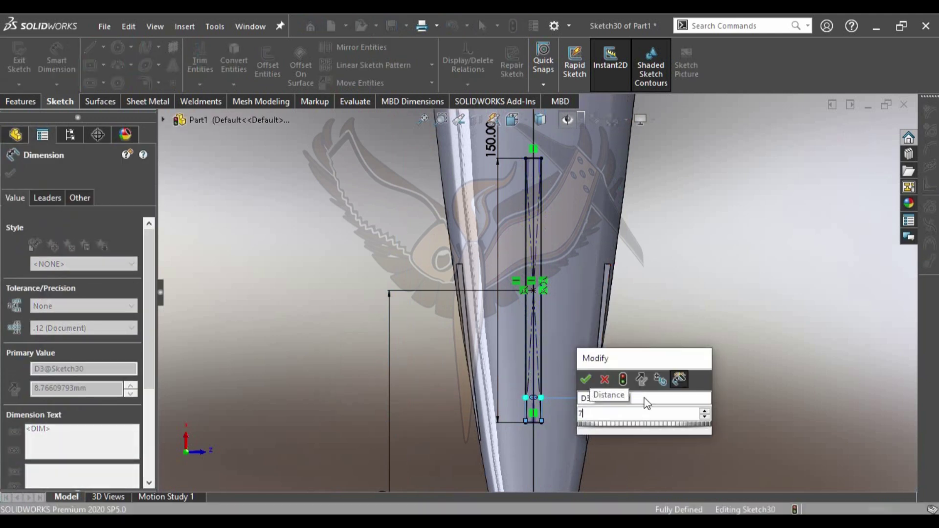
{"action": "key", "text": "Return"}
Extrude-cut the Sketch30 slot Blind 20 mm in Direction 1 and Through All in Direction 2
{"action": "left_click", "coordinate": [29, 99]}
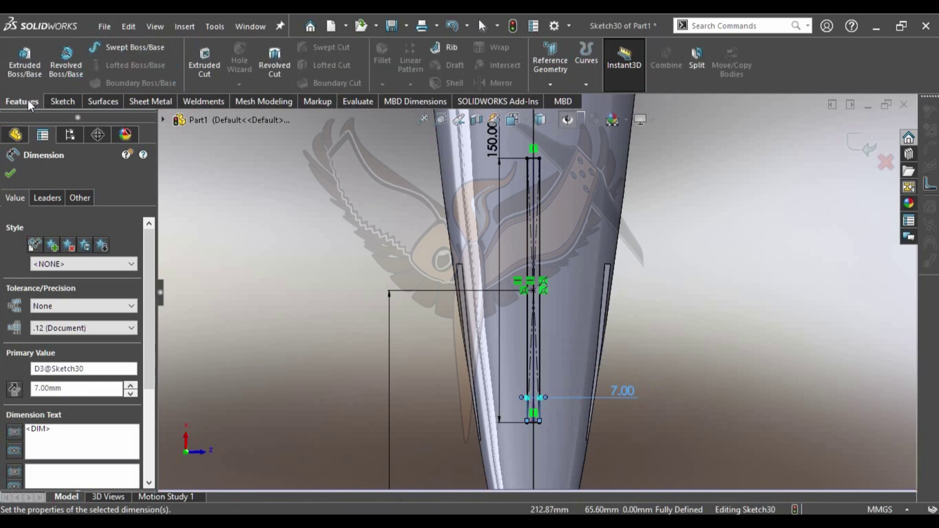
{"action": "left_click", "coordinate": [213, 78]}
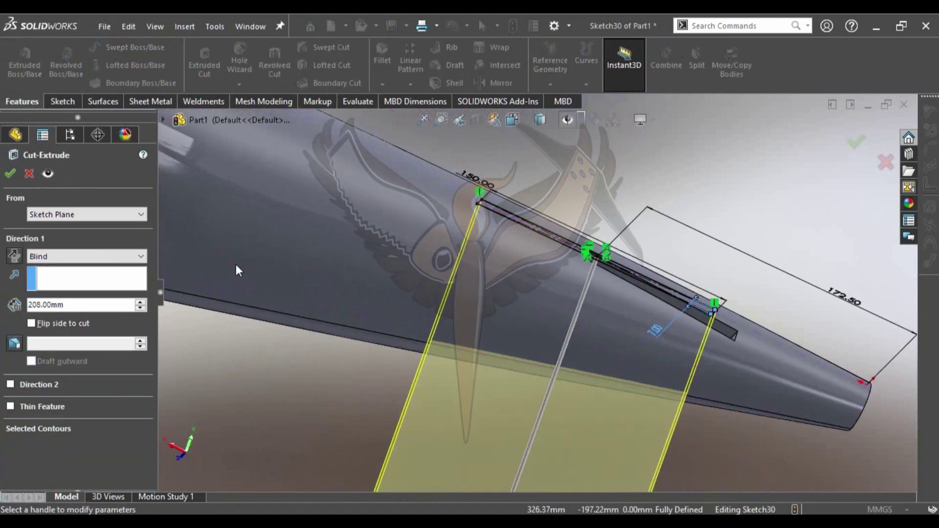
{"action": "type", "text": "10"}
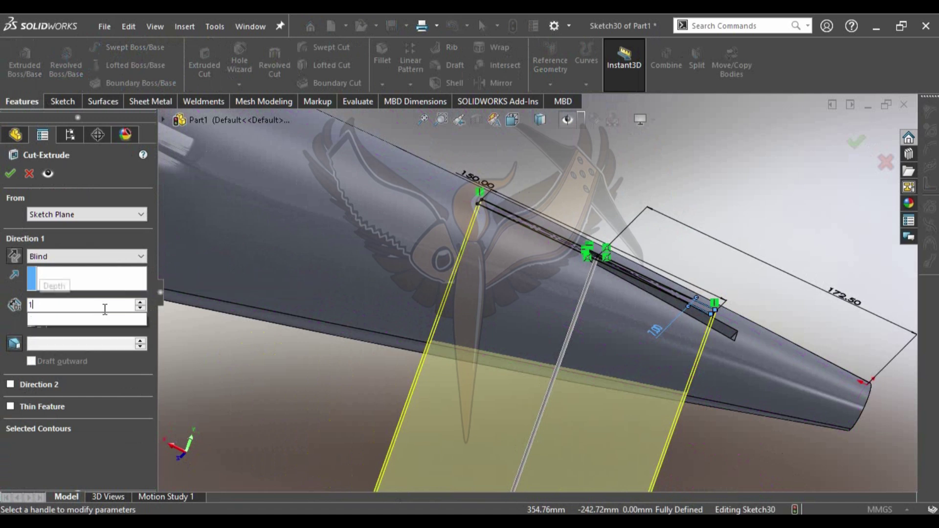
{"action": "key", "text": "Return"}
{"action": "middle_click_drag", "start_coordinate": [602, 240], "coordinate": [548, 286]}
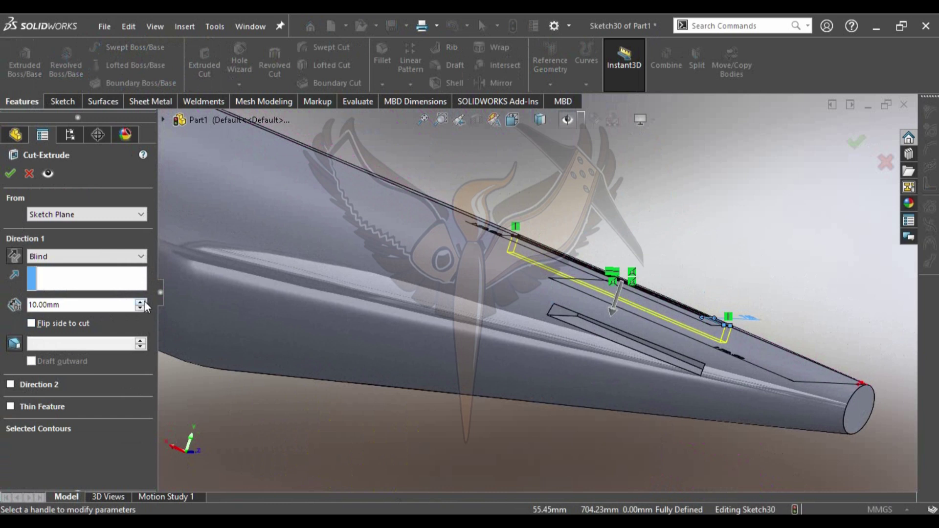
{"action": "left_click", "coordinate": [141, 301]}
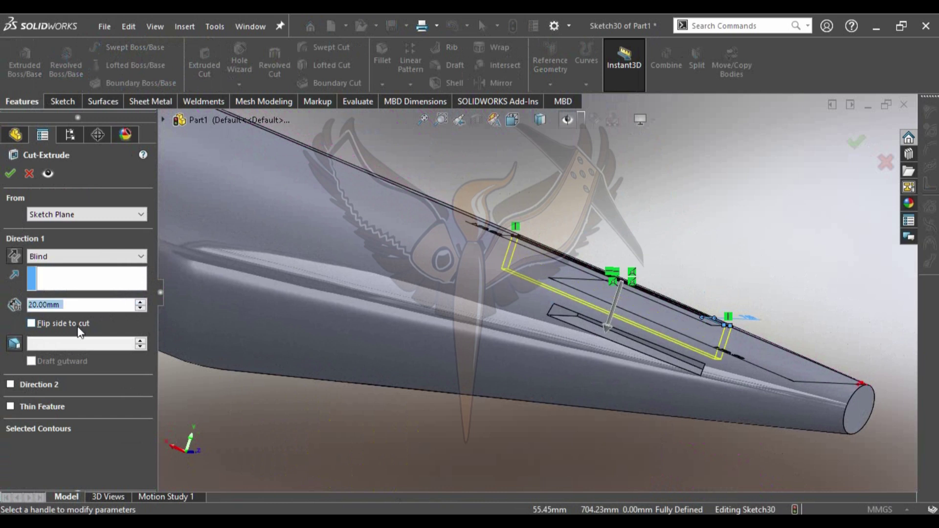
{"action": "left_click", "coordinate": [11, 386]}
{"action": "left_click", "coordinate": [62, 401]}
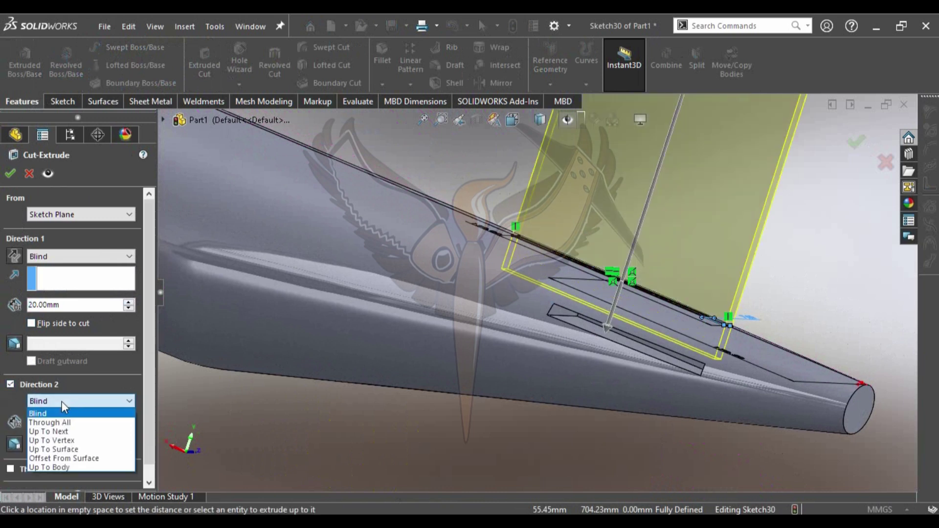
{"action": "left_click", "coordinate": [57, 421]}
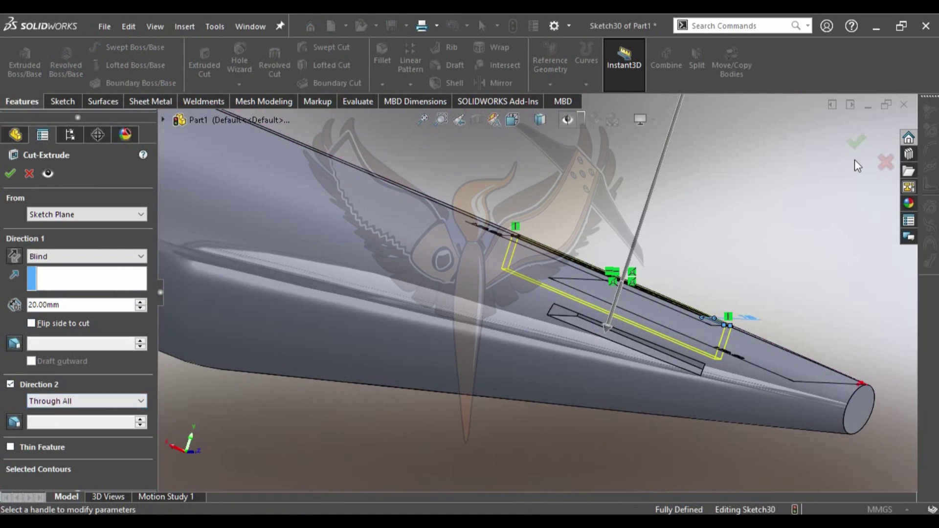
{"action": "left_click", "coordinate": [856, 142]}
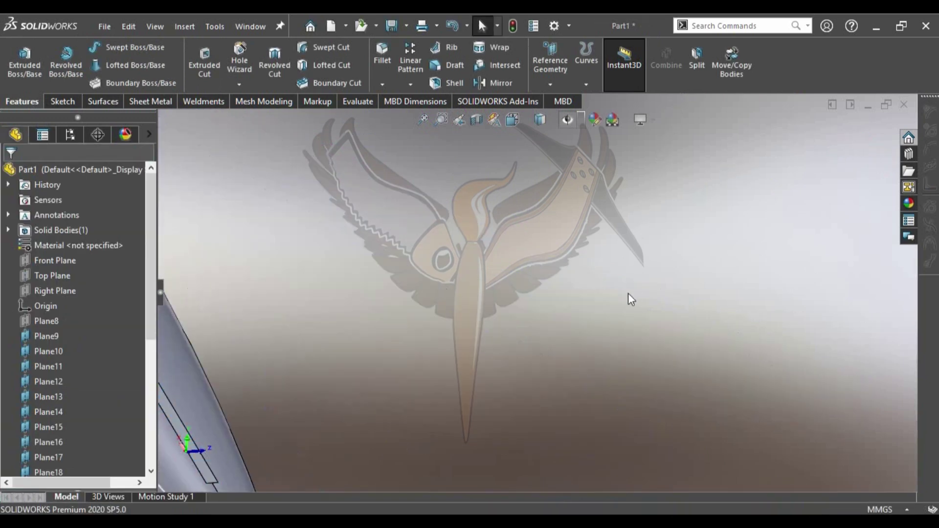
{"action": "mouse_move", "coordinate": [482, 239]}
{"action": "middle_mouse_down"}
{"action": "mouse_move", "coordinate": [455, 289]}
{"action": "mouse_move", "coordinate": [535, 224]}
{"action": "middle_mouse_up"}
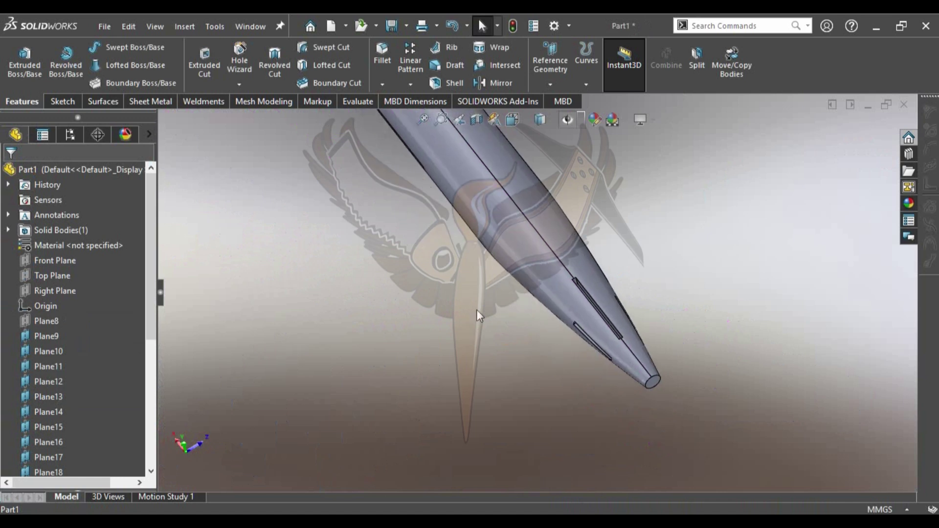
{"action": "scroll", "coordinate": [545, 233], "scroll_direction": "up", "scroll_amount": 5}
{"action": "mouse_move", "coordinate": [544, 234]}
{"action": "middle_mouse_down"}
{"action": "mouse_move", "coordinate": [544, 271]}
{"action": "mouse_move", "coordinate": [396, 364]}
{"action": "middle_mouse_up"}
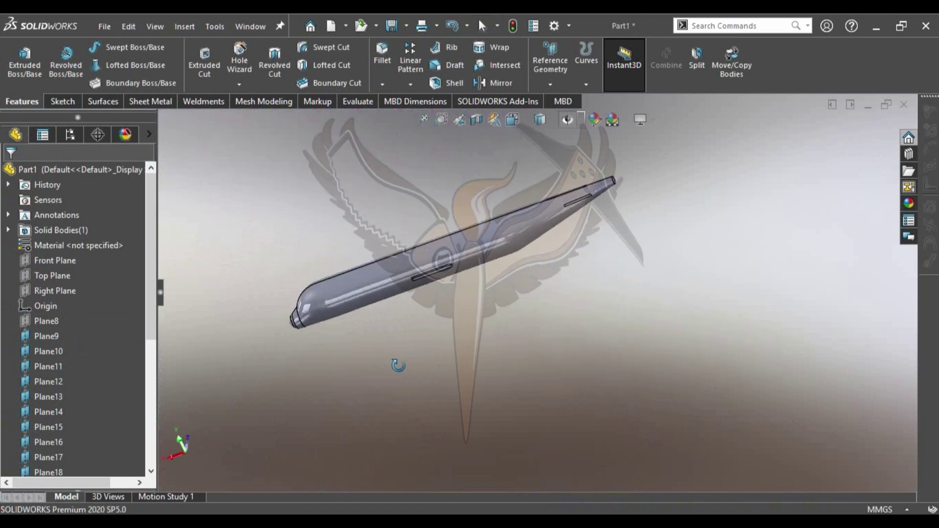